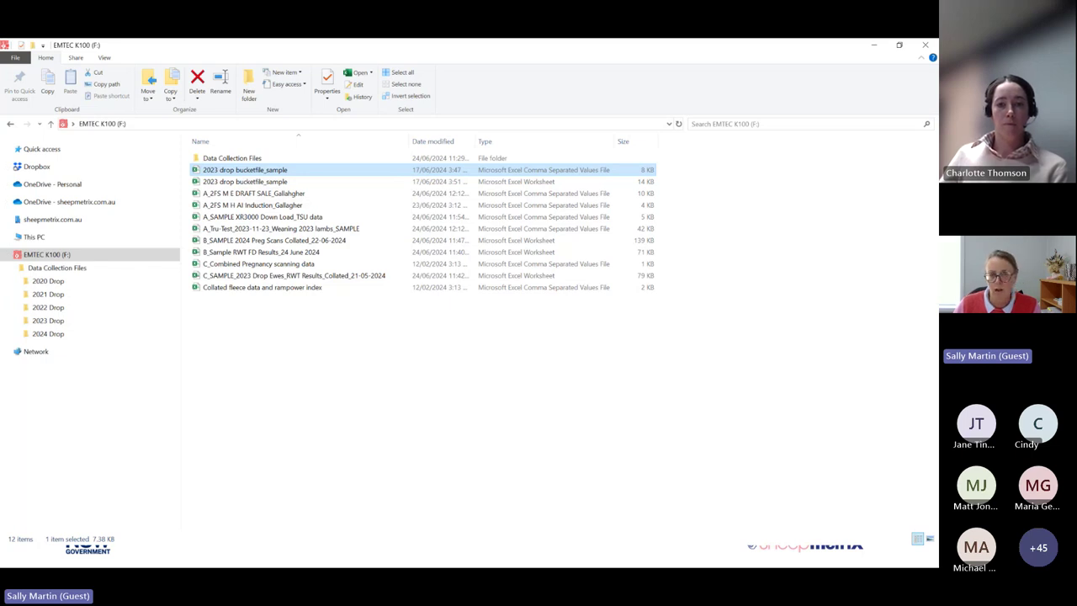
- Open the Tru-Test 2023-11-23 Weaning 2023 lambs sample file from the drive listing
{"action": "key", "text": "alt+Tab"}
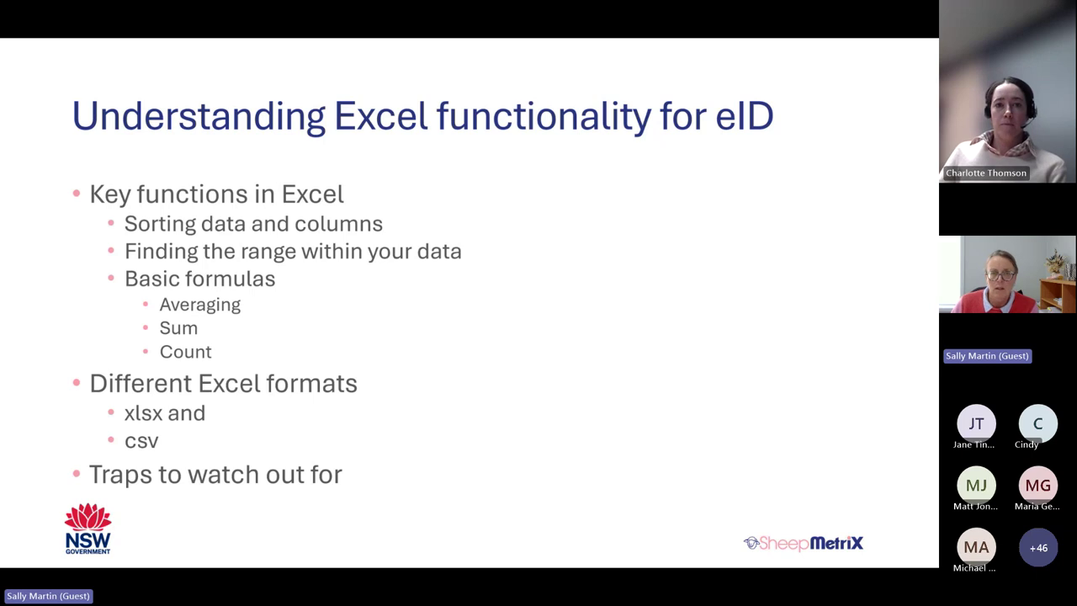
{"action": "key", "text": "alt+Tab"}
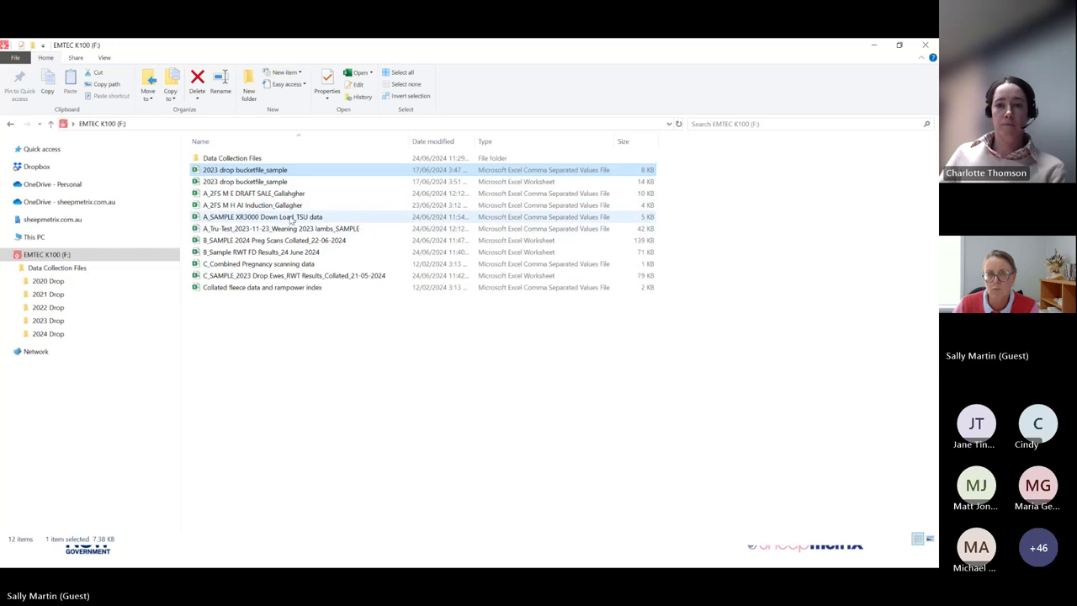
{"action": "double_click", "coordinate": [289, 228]}
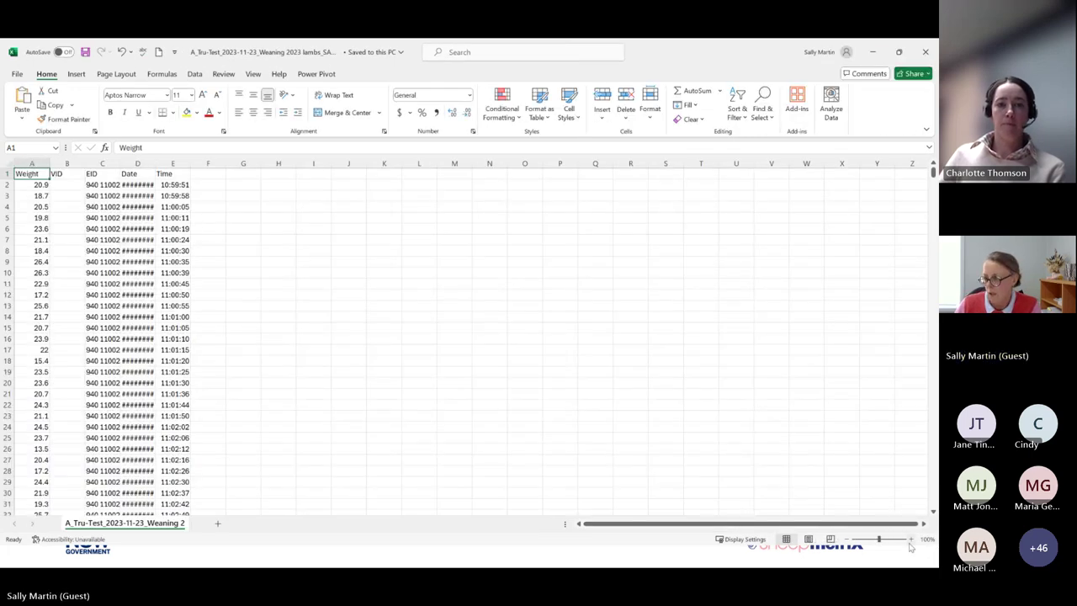
- Zoom the sheet to 130% and AutoFit columns C and D so EIDs and dates show fully
{"action": "left_click", "coordinate": [911, 539]}
{"action": "left_click", "coordinate": [911, 539]}
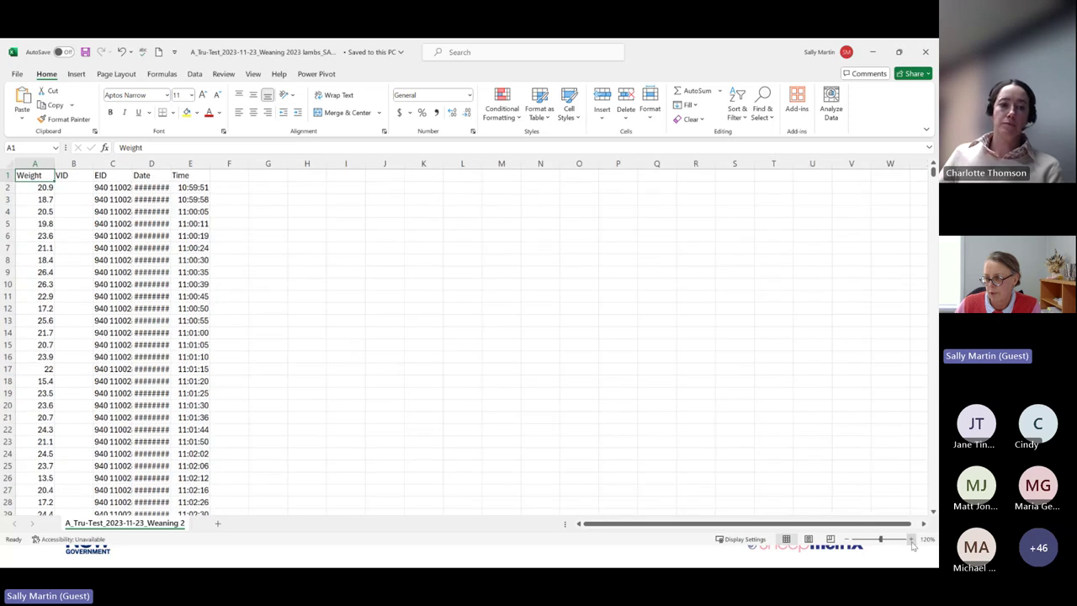
{"action": "left_click", "coordinate": [911, 539]}
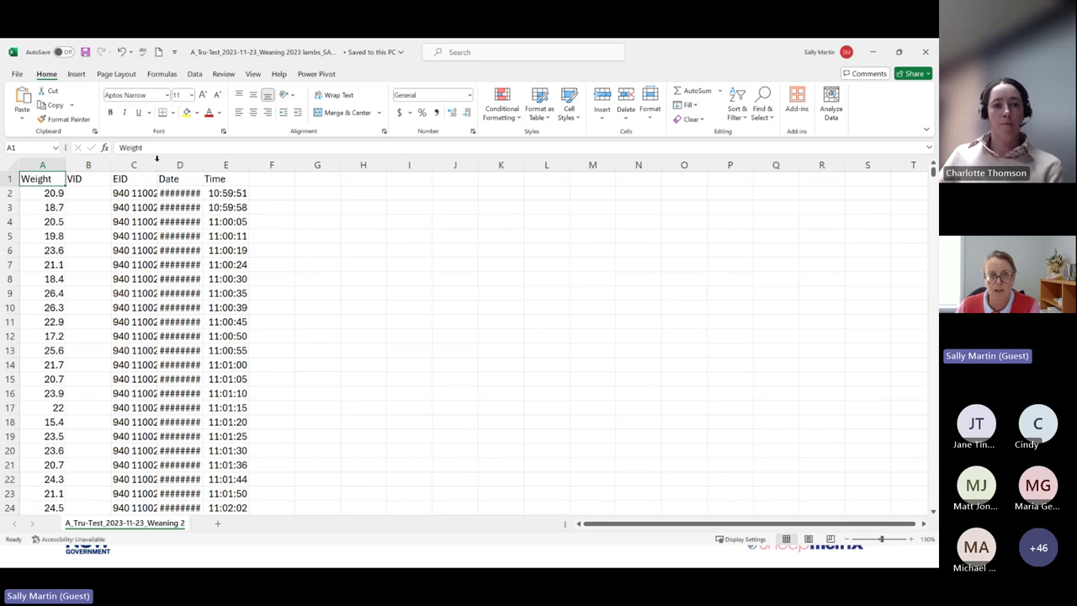
{"action": "double_click", "coordinate": [156, 165]}
{"action": "double_click", "coordinate": [252, 165]}
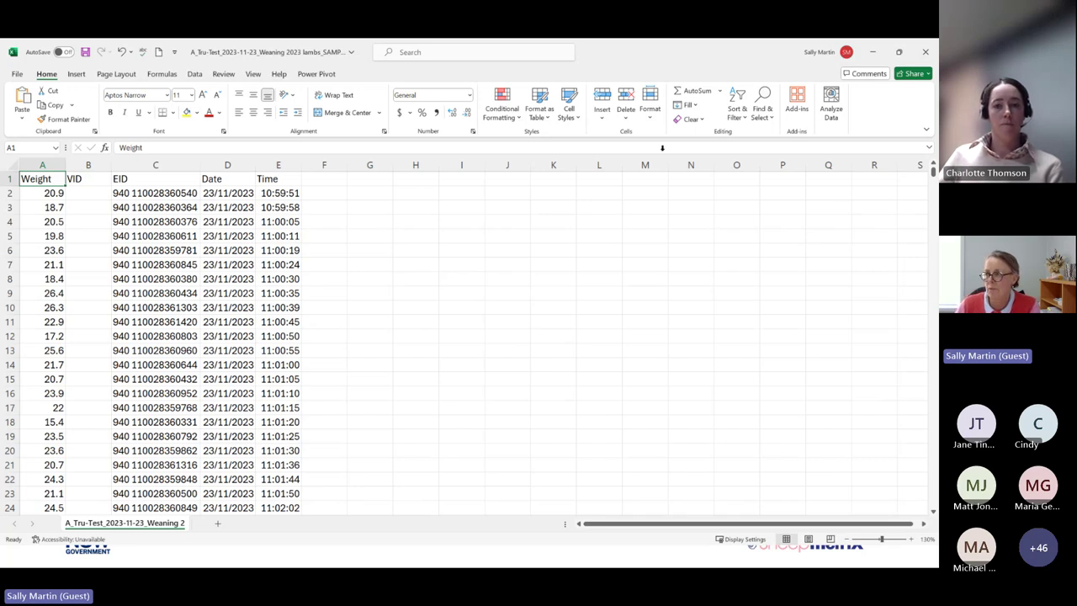
{"action": "left_click", "coordinate": [899, 52]}
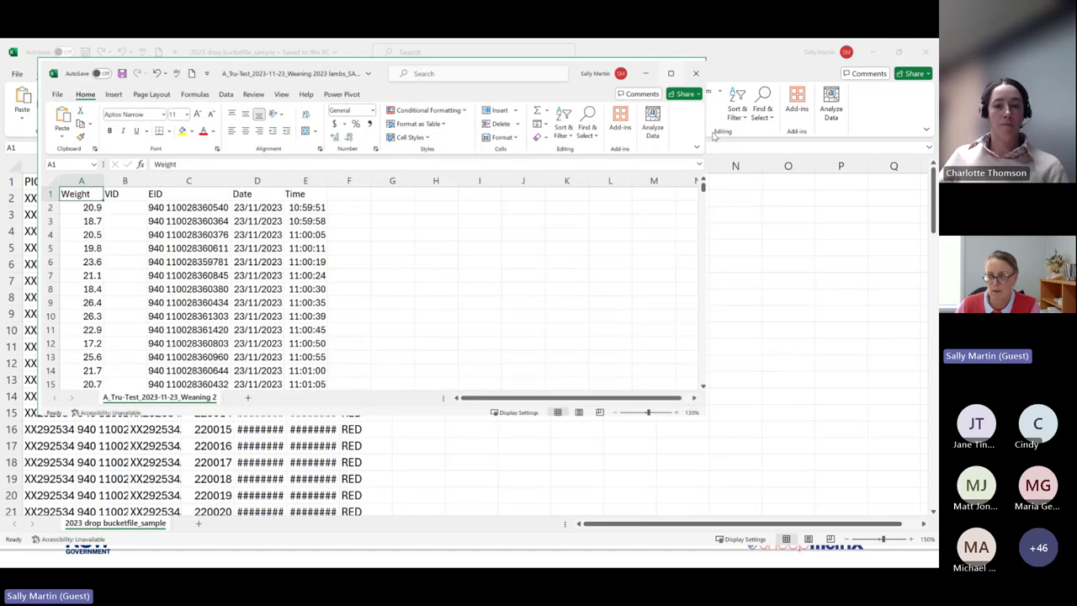
{"action": "left_click", "coordinate": [671, 73]}
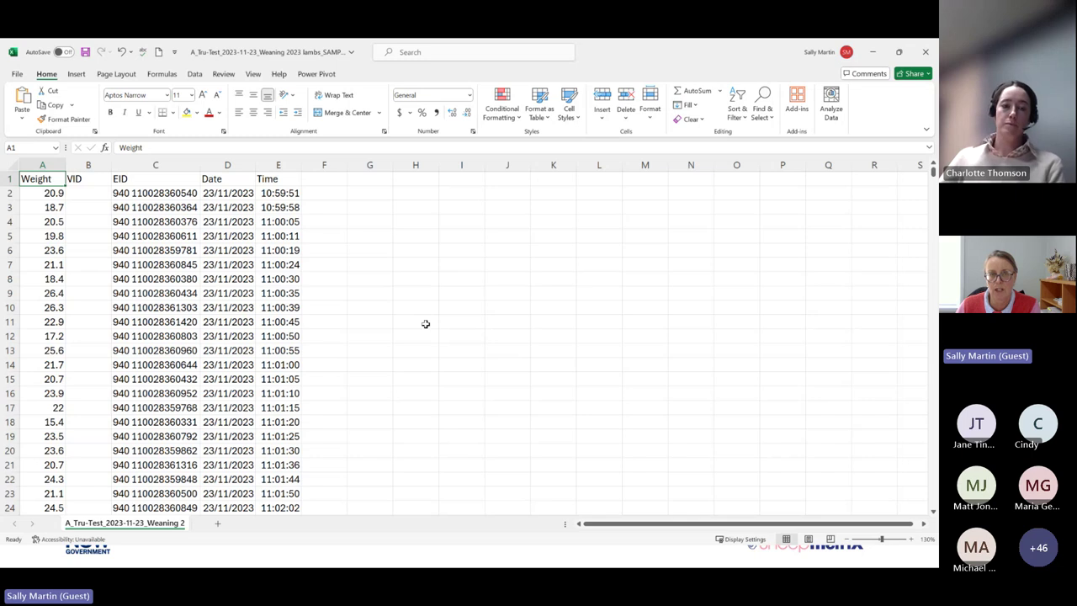
- Save a copy as an Excel Workbook (*.xlsx) with '_working file' appended to the name
{"action": "left_click", "coordinate": [17, 74]}
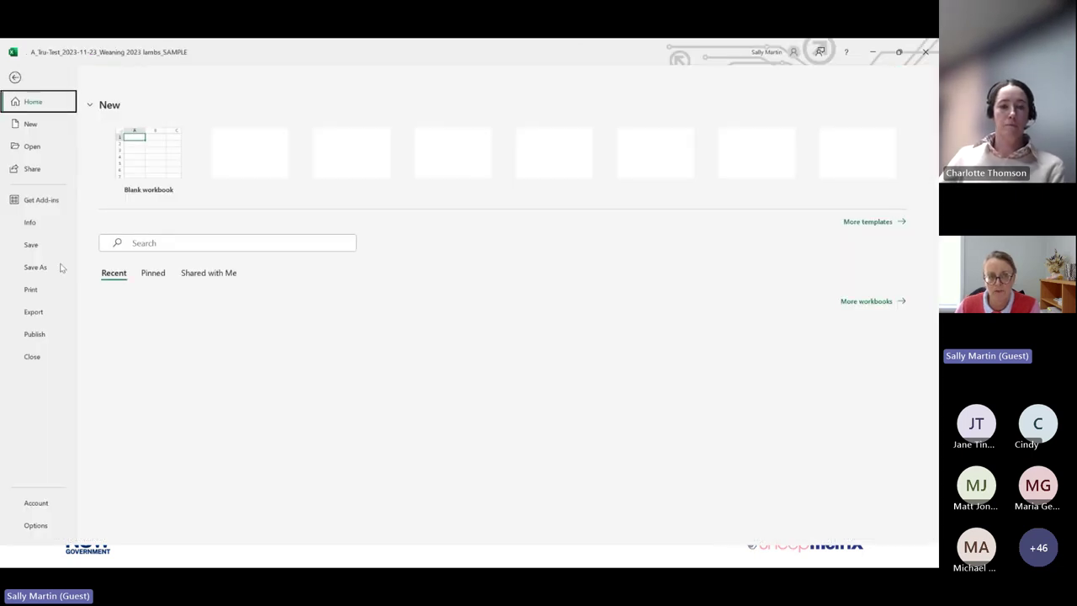
{"action": "left_click", "coordinate": [36, 267]}
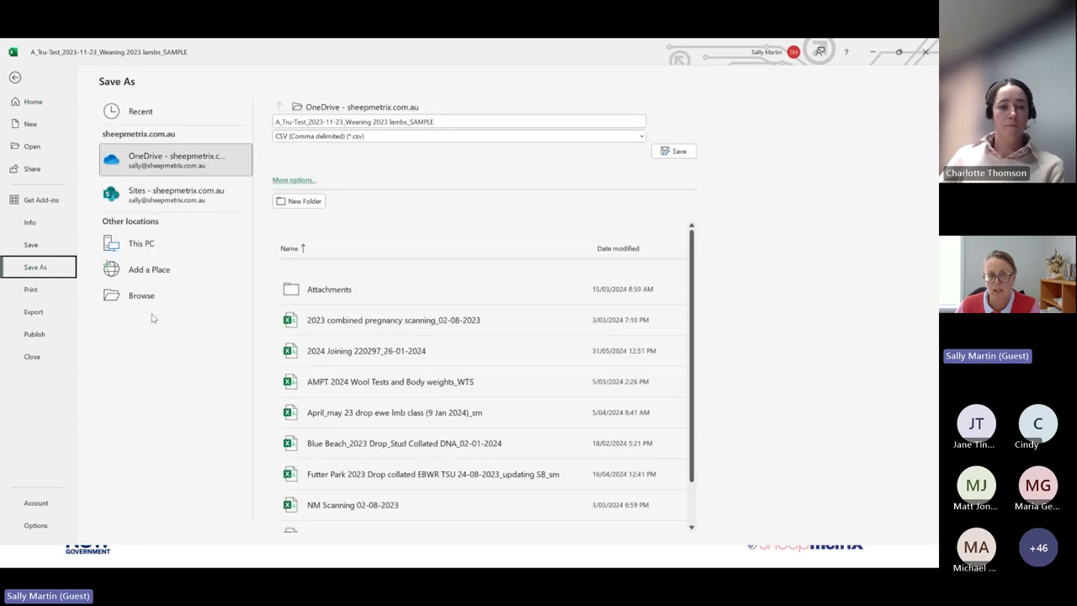
{"action": "left_click", "coordinate": [375, 138]}
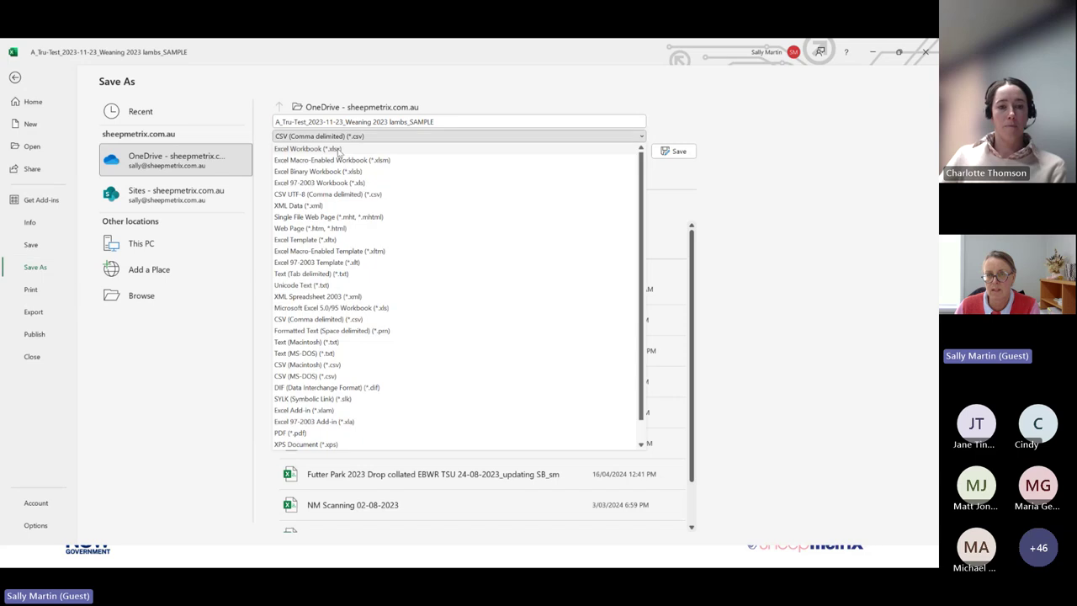
{"action": "left_click", "coordinate": [337, 149]}
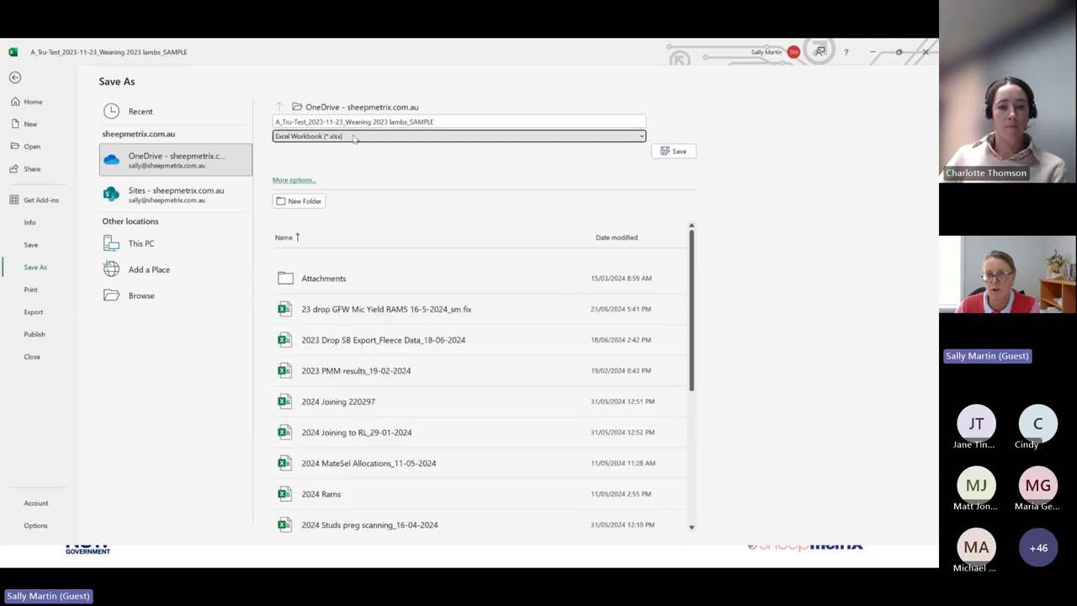
{"action": "left_click", "coordinate": [355, 139]}
{"action": "left_click", "coordinate": [310, 319]}
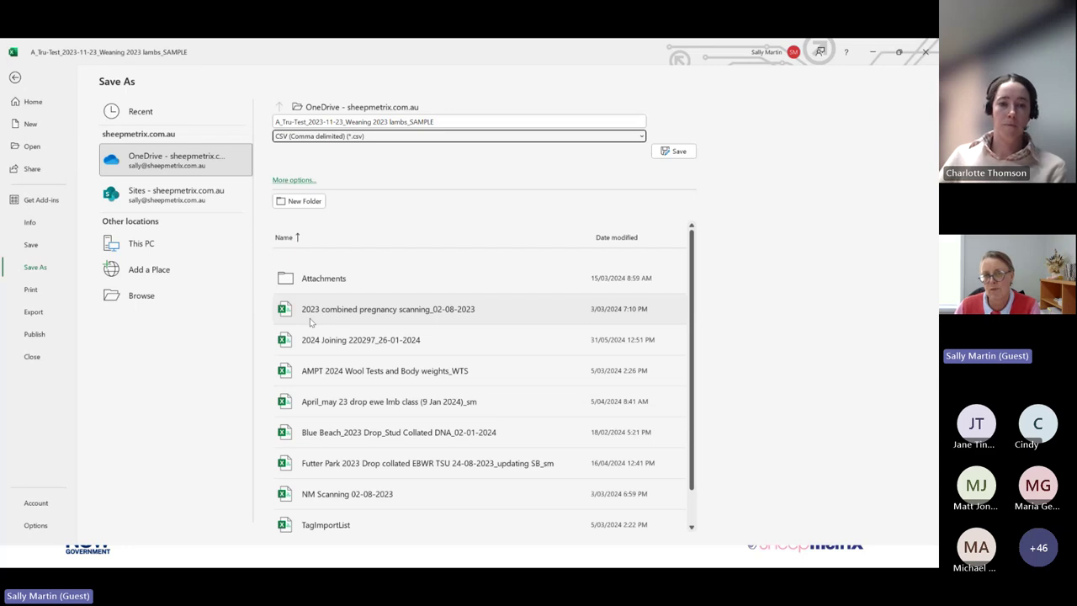
{"action": "left_click", "coordinate": [367, 137]}
{"action": "left_click", "coordinate": [342, 148]}
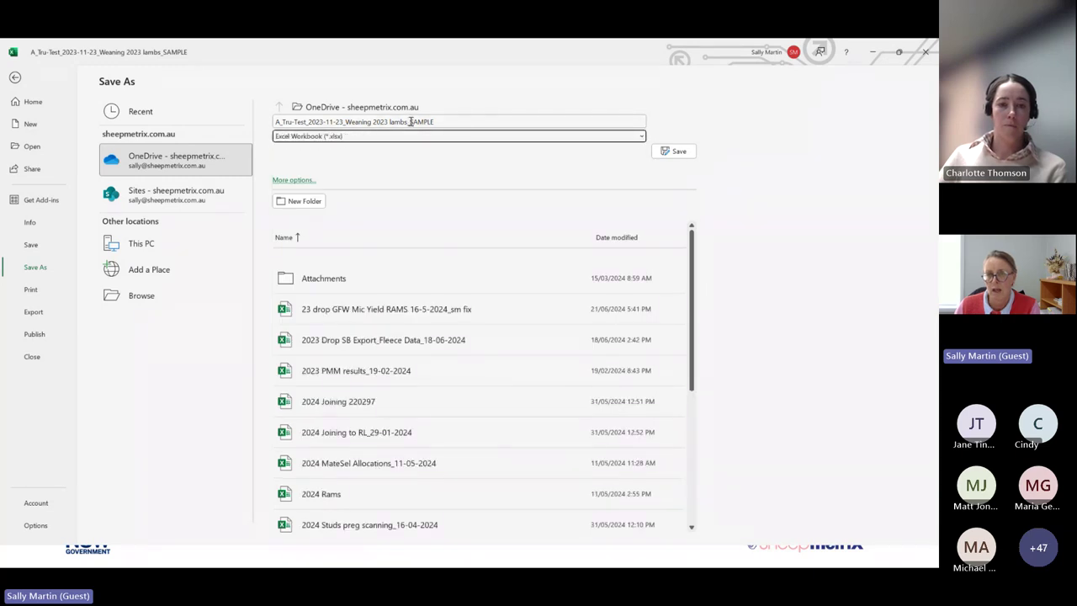
{"action": "left_click", "coordinate": [449, 122]}
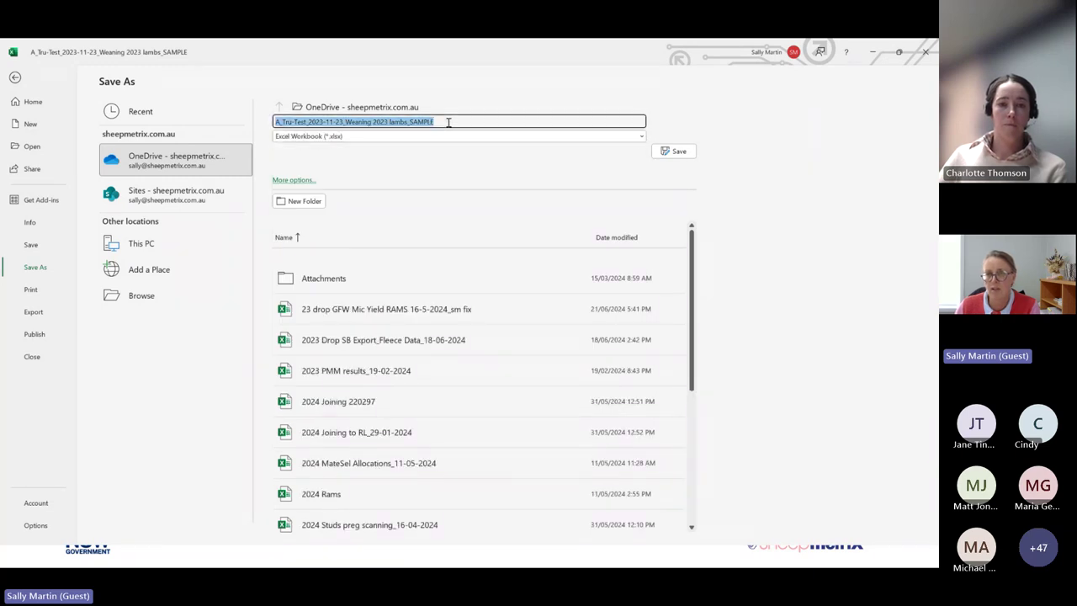
{"action": "left_click", "coordinate": [445, 122]}
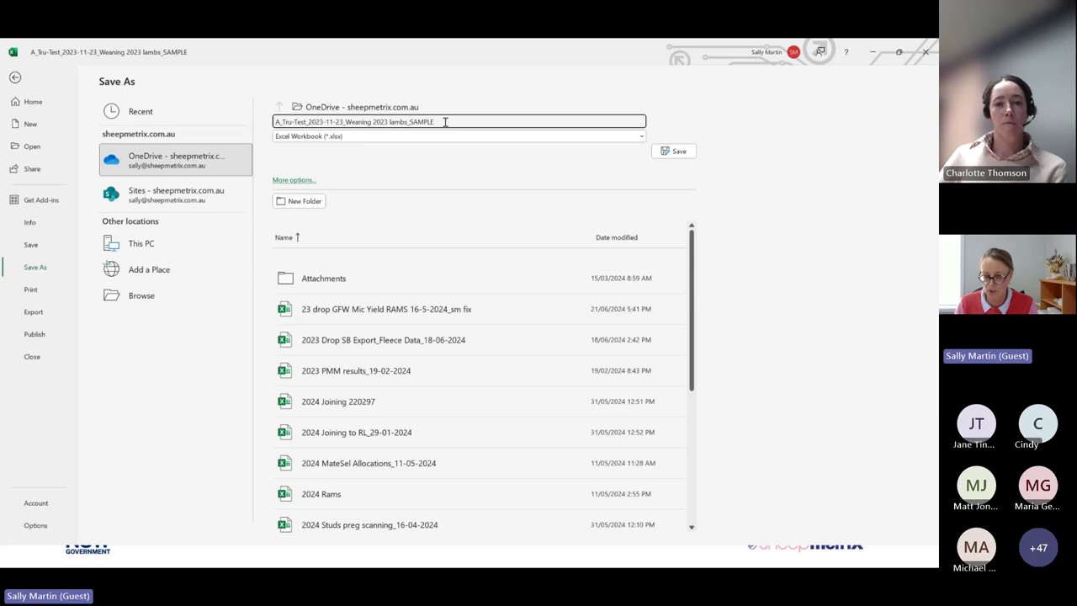
{"action": "type", "text": "_wor"}
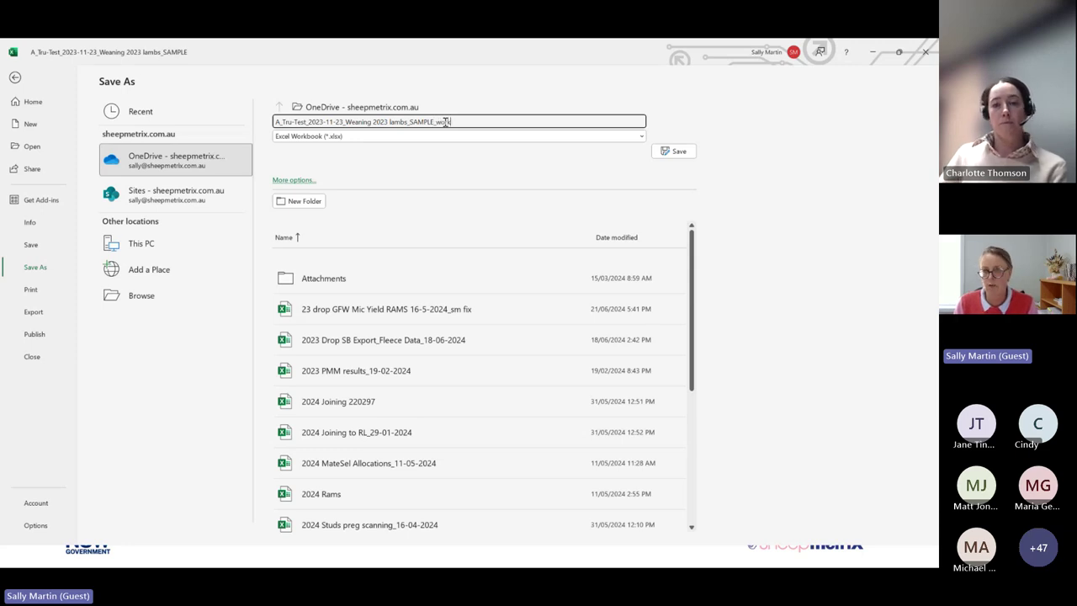
{"action": "type", "text": "king f"}
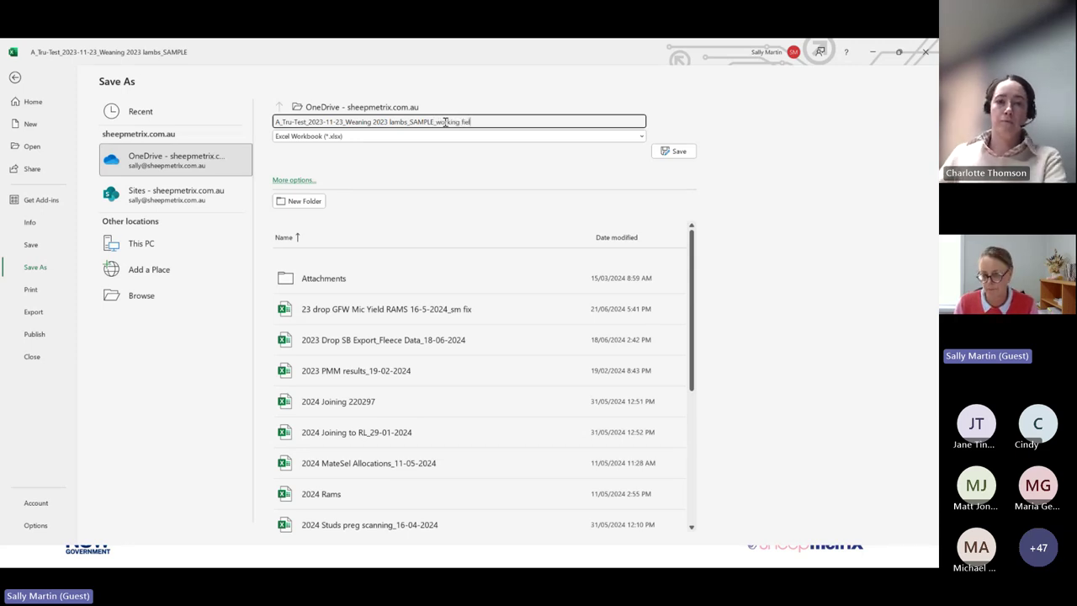
{"action": "type", "text": "ile"}
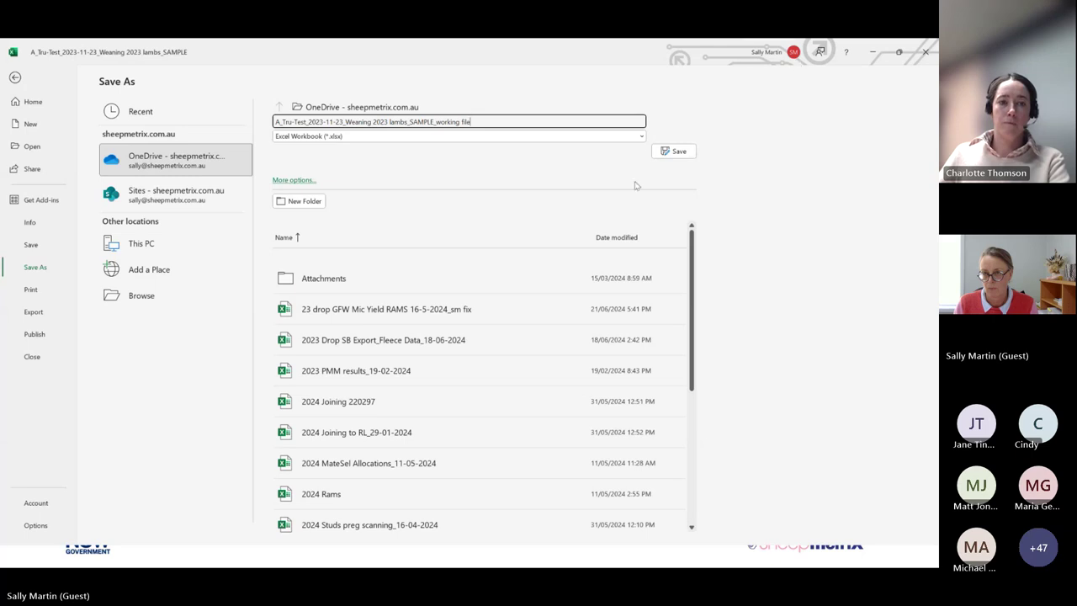
{"action": "left_click", "coordinate": [670, 150]}
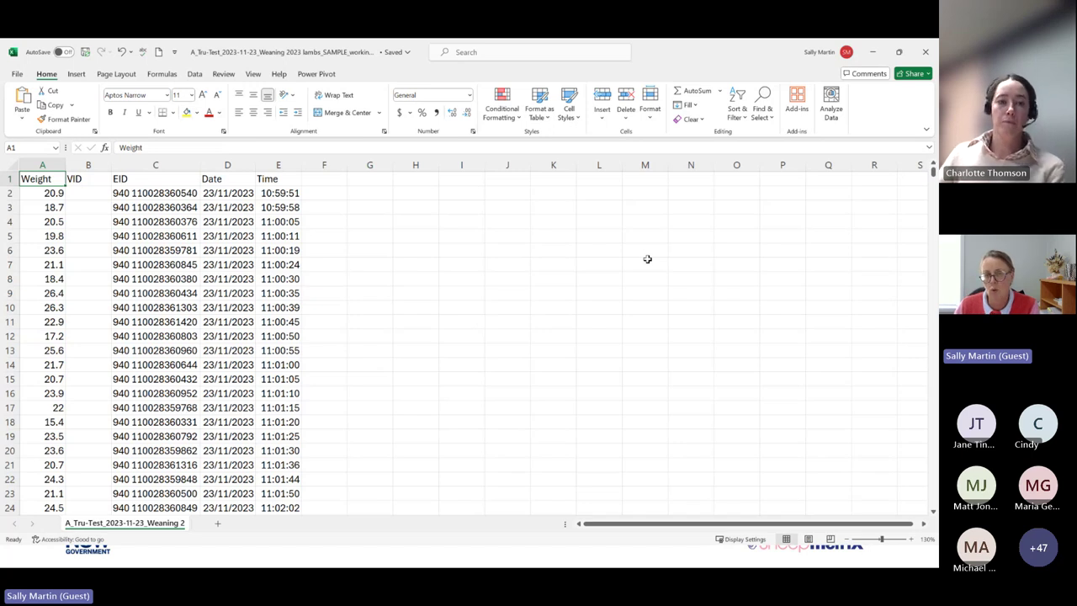
- Rename the sheet tab to '2023 Drop Weaning' and return to the Weight header in A1
{"action": "double_click", "coordinate": [116, 524]}
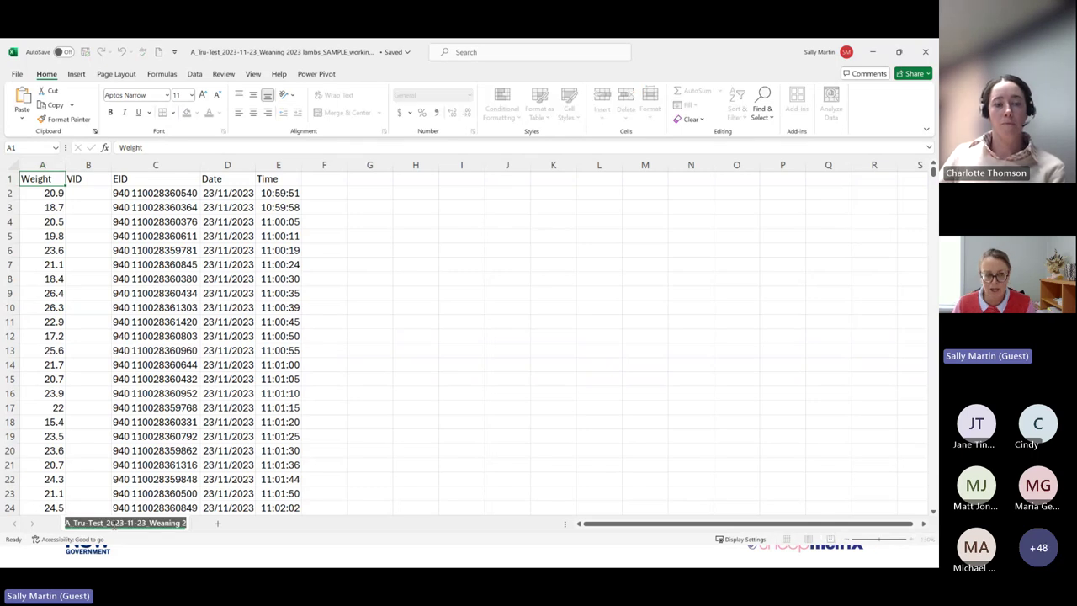
{"action": "type", "text": "2023"}
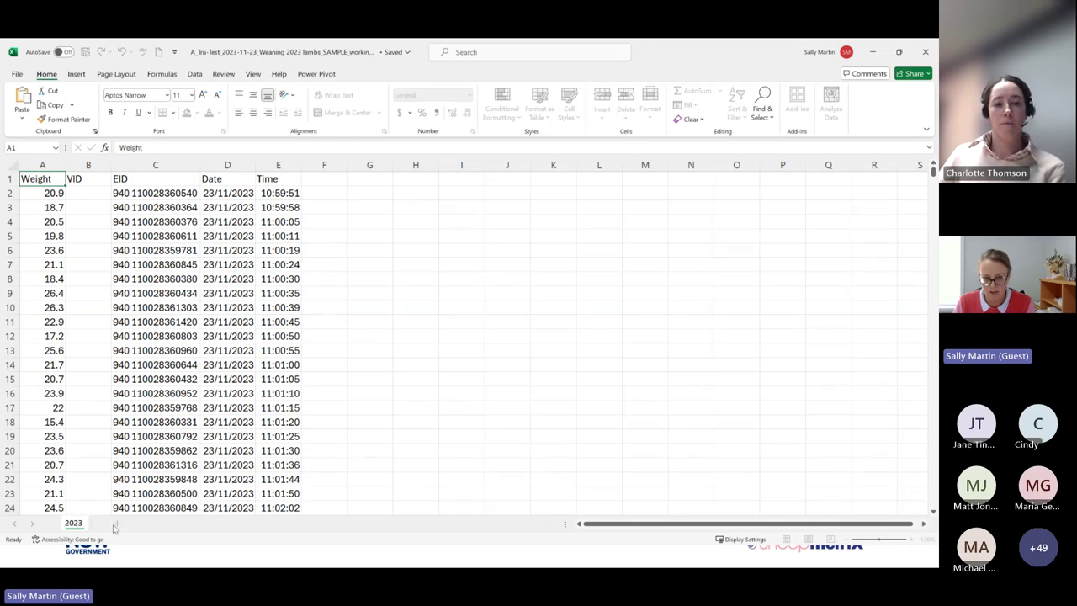
{"action": "type", "text": "Drop Weaning"}
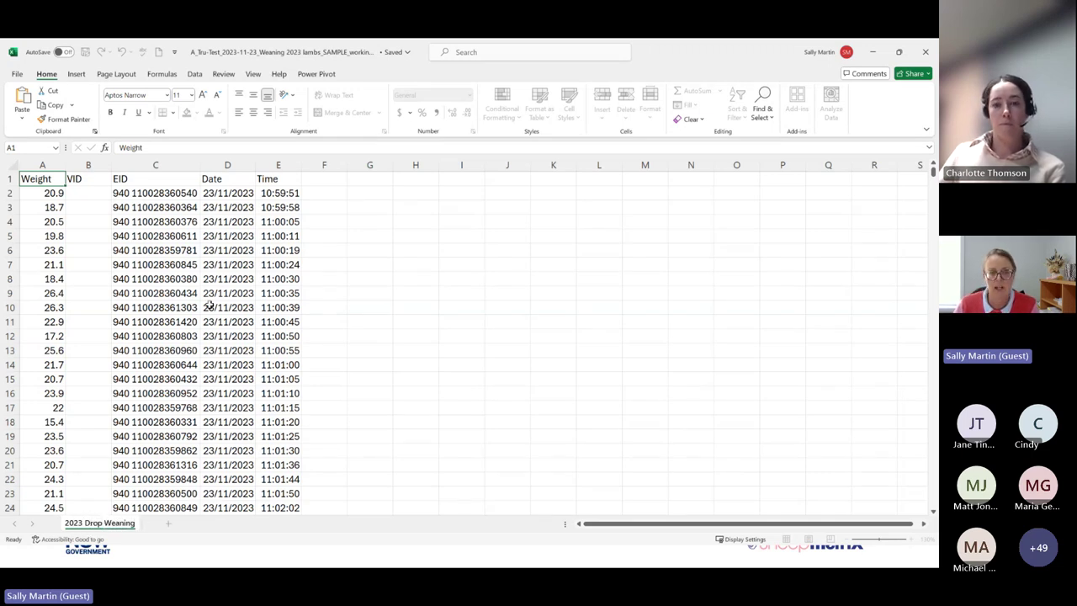
{"action": "key", "text": "Return"}
{"action": "left_click", "coordinate": [208, 307]}
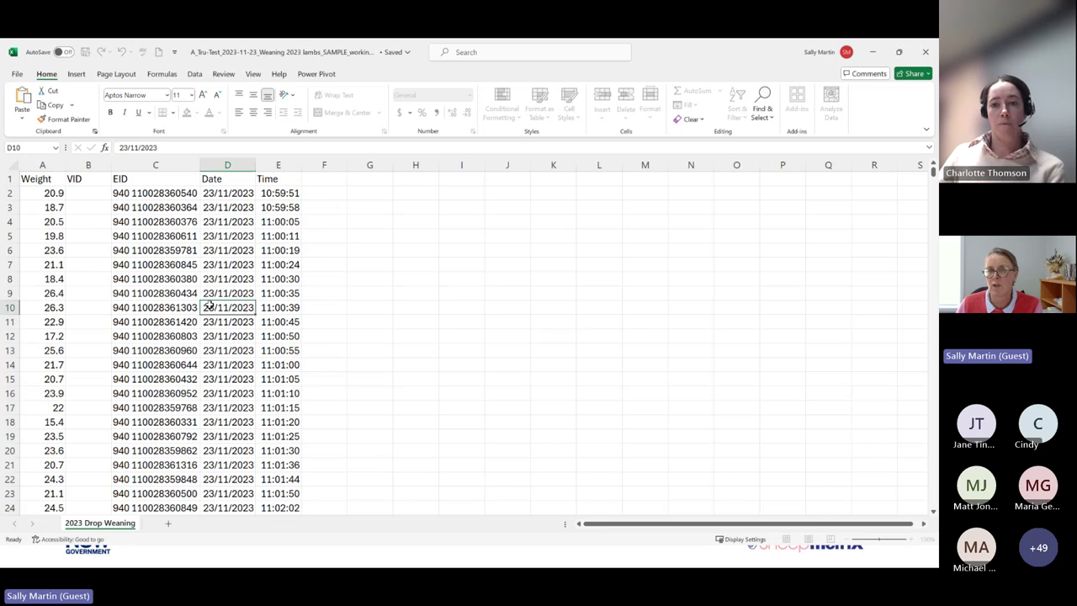
{"action": "left_click", "coordinate": [38, 180]}
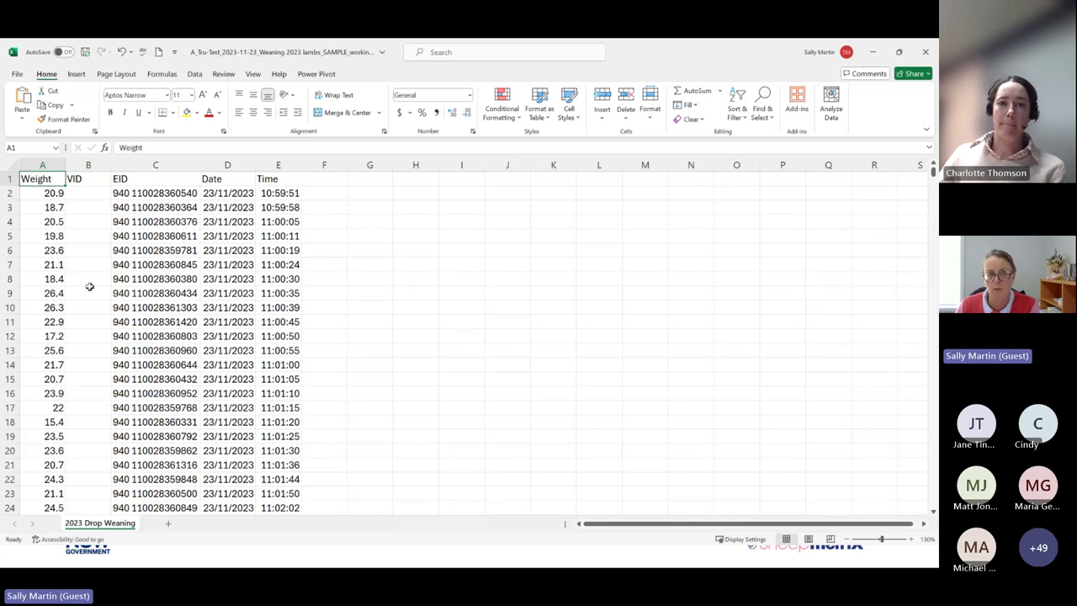
- Turn on Data filters for the header row and browse the Weight value list without changes
{"action": "left_click", "coordinate": [197, 75]}
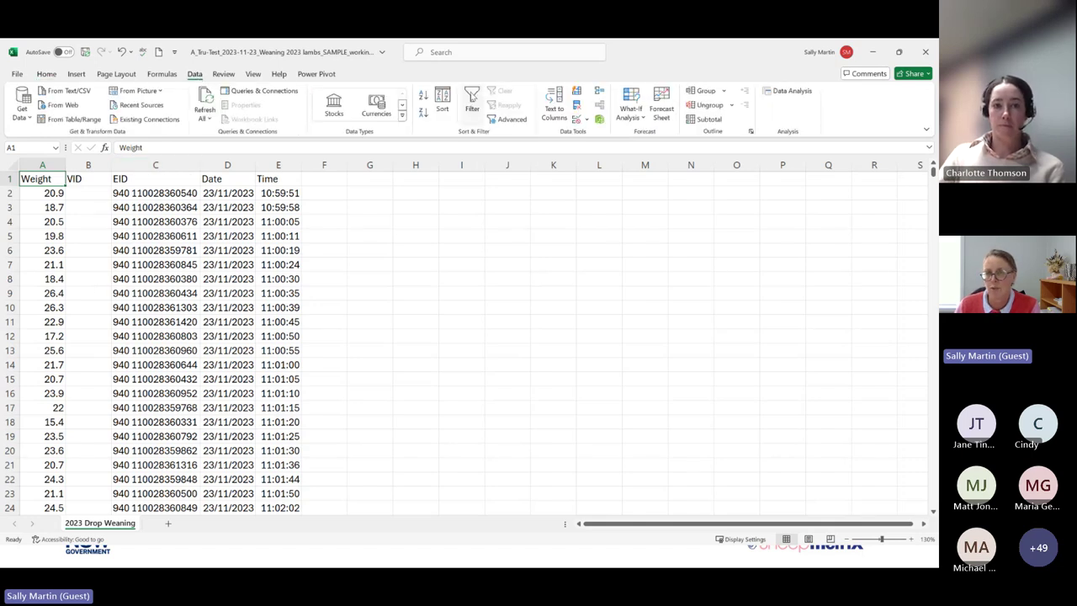
{"action": "left_click", "coordinate": [472, 97]}
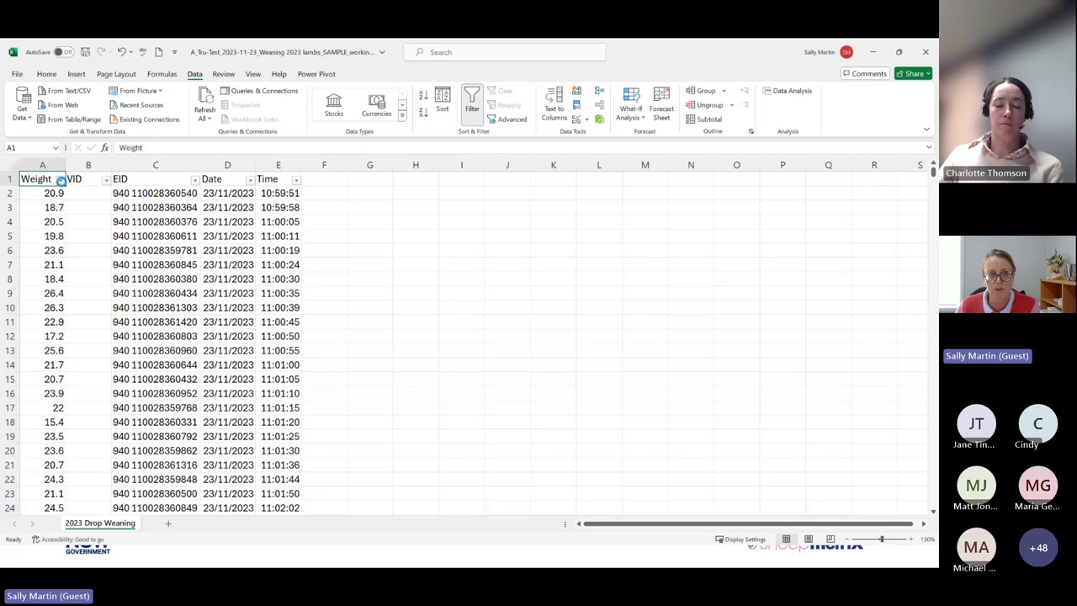
{"action": "left_click", "coordinate": [61, 180]}
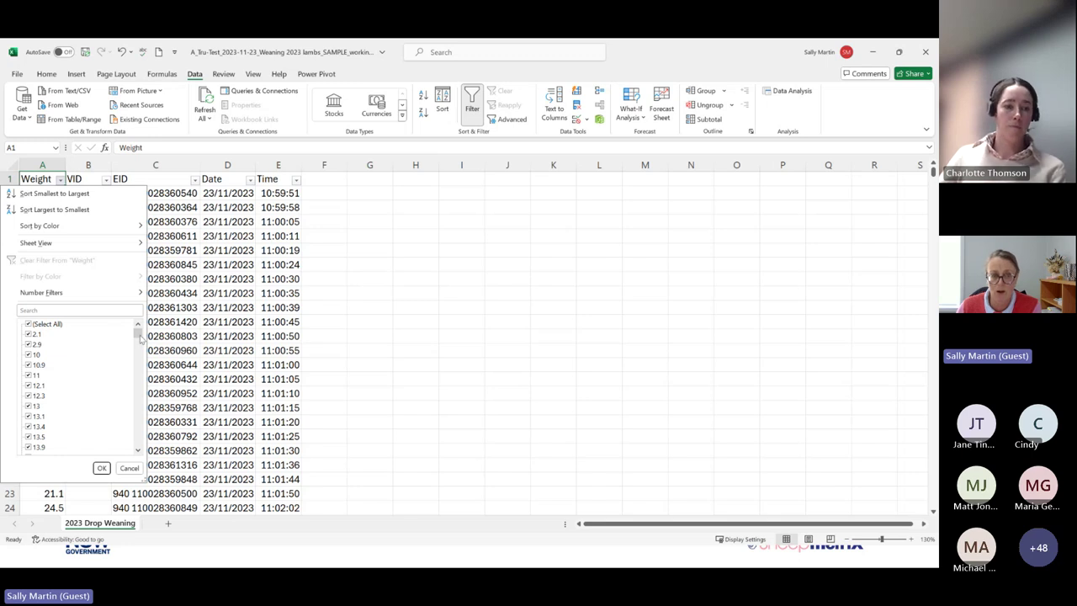
{"action": "left_click_drag", "start_coordinate": [140, 337], "coordinate": [135, 454]}
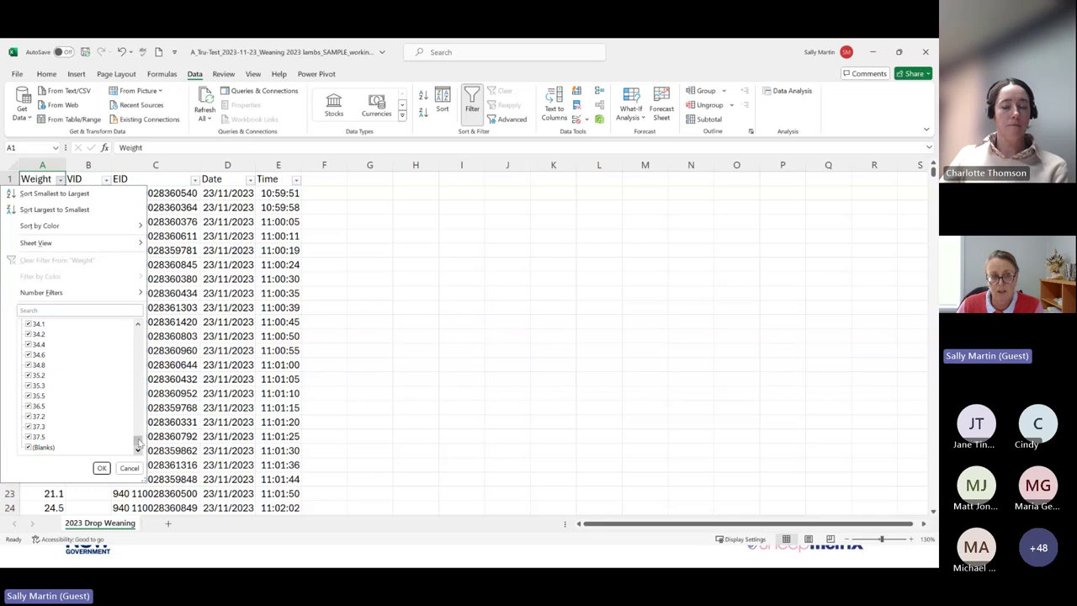
{"action": "left_click_drag", "start_coordinate": [139, 442], "coordinate": [138, 330]}
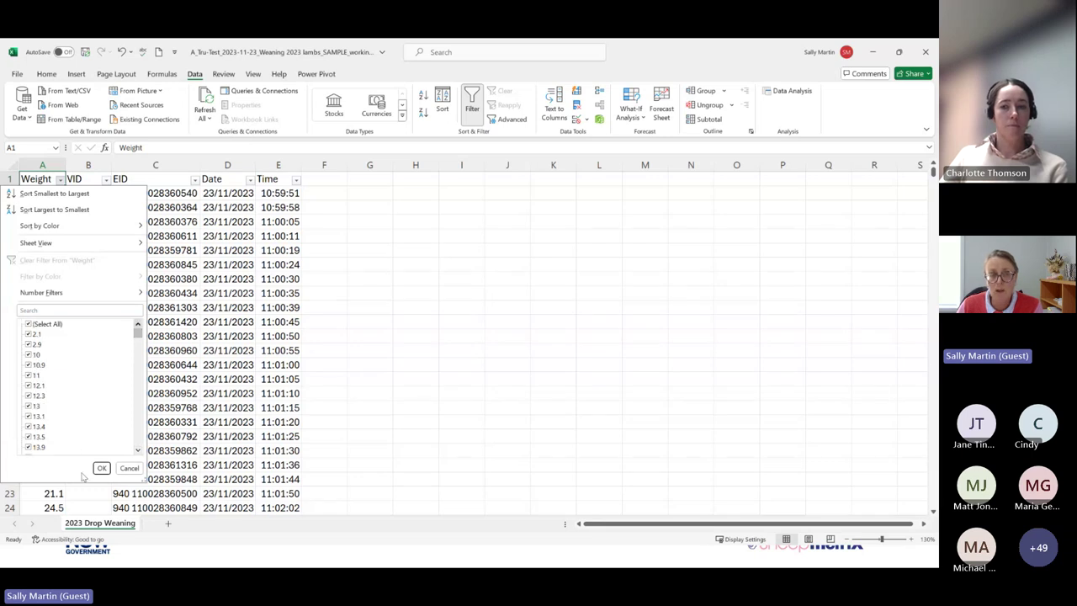
{"action": "left_click", "coordinate": [129, 469]}
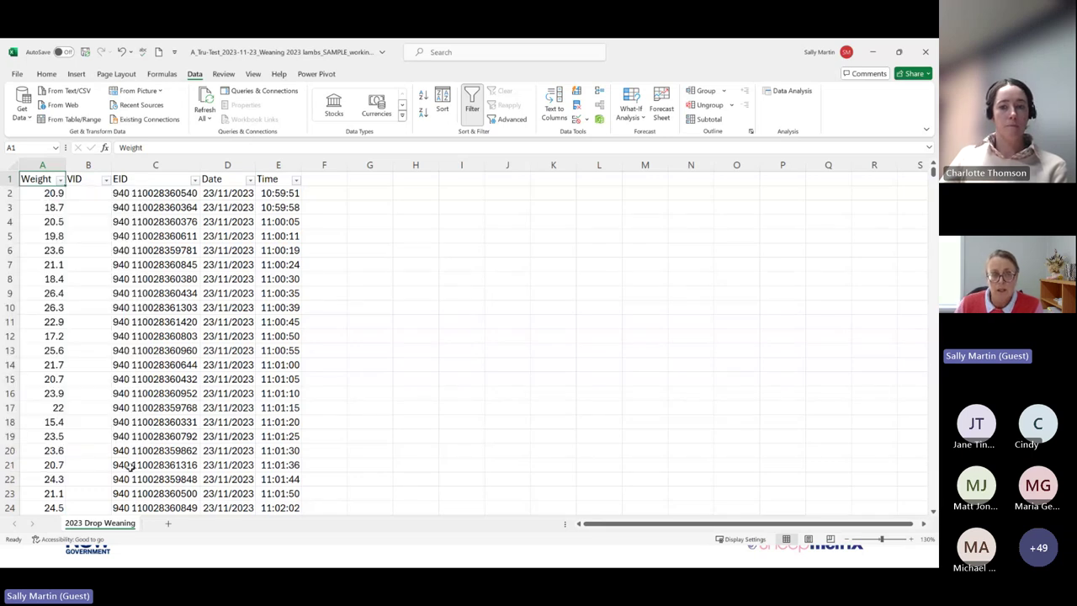
- Insert two blank rows above the header row, moving the headings to row 3
{"action": "left_click", "coordinate": [12, 179]}
{"action": "right_click", "coordinate": [11, 178]}
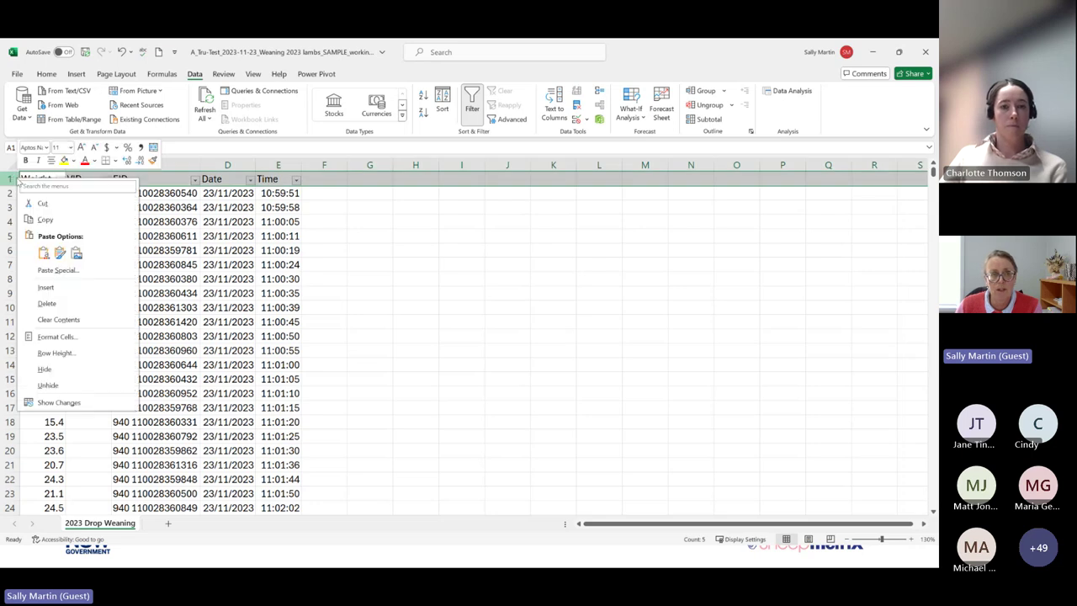
{"action": "left_click", "coordinate": [45, 287]}
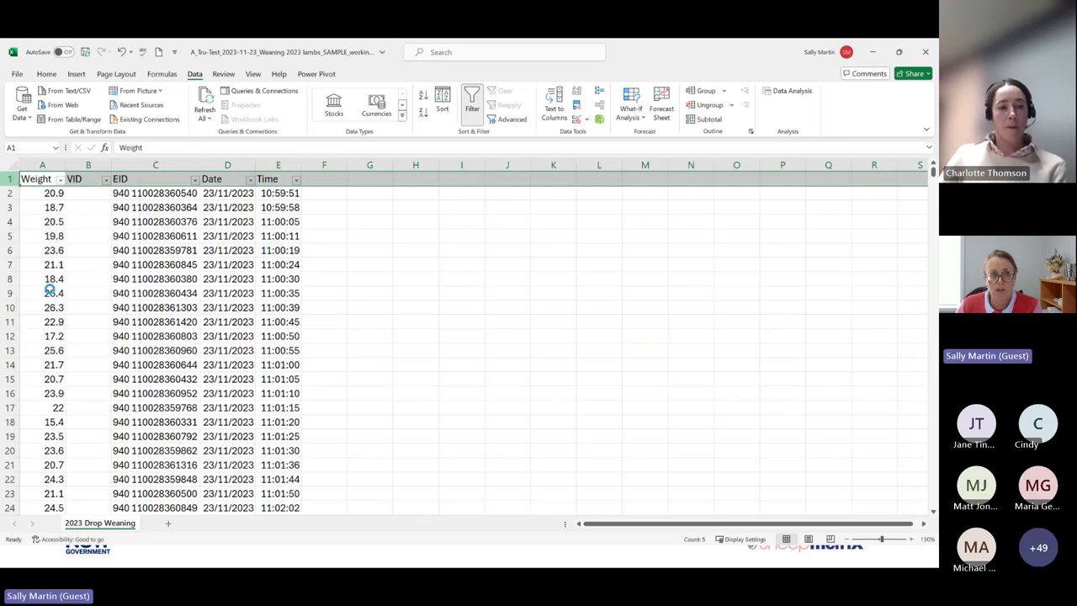
{"action": "left_click", "coordinate": [8, 193]}
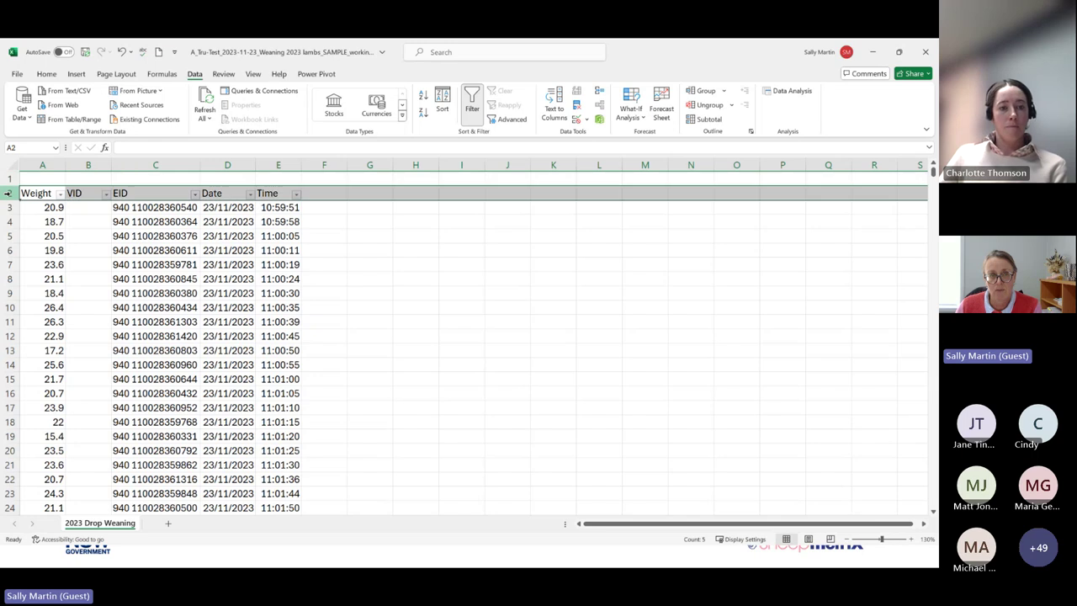
{"action": "right_click", "coordinate": [10, 193]}
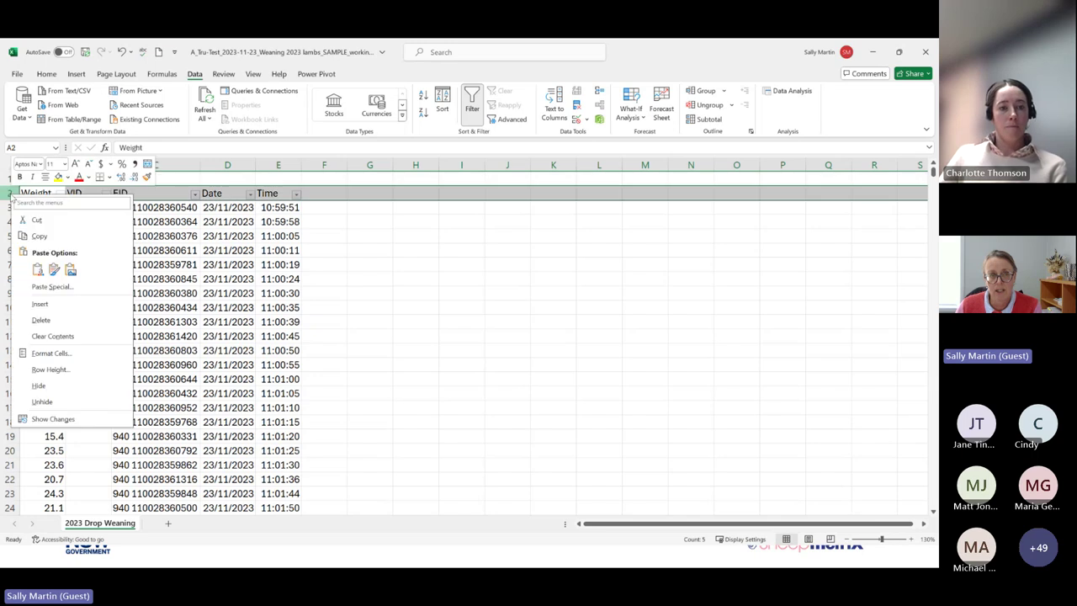
{"action": "left_click", "coordinate": [39, 305]}
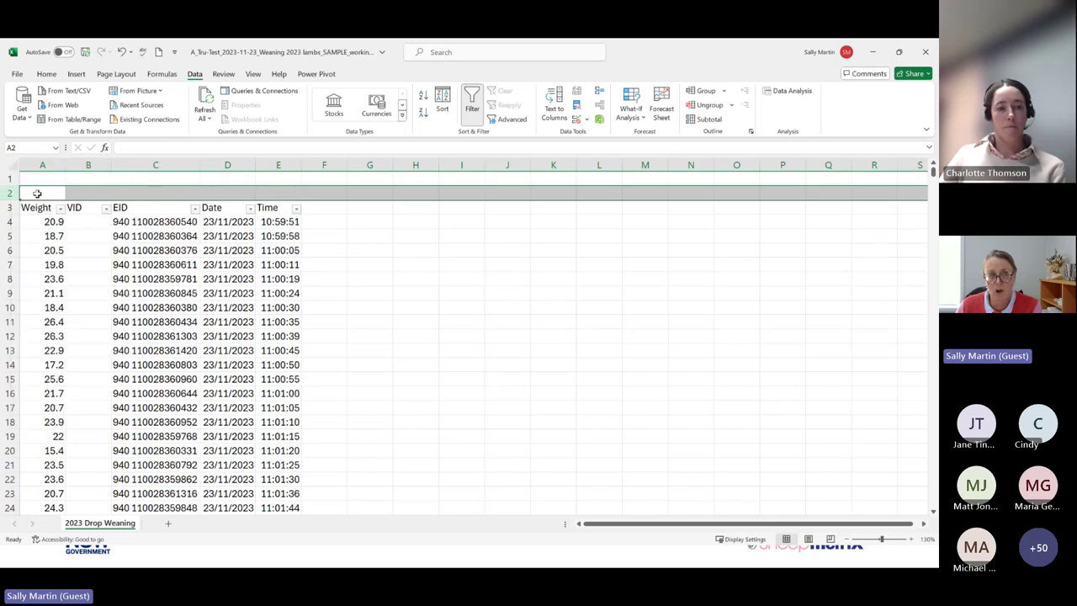
- Enter =average(A4:A980) in cell A2 to average the lamb weights
{"action": "left_click", "coordinate": [57, 192]}
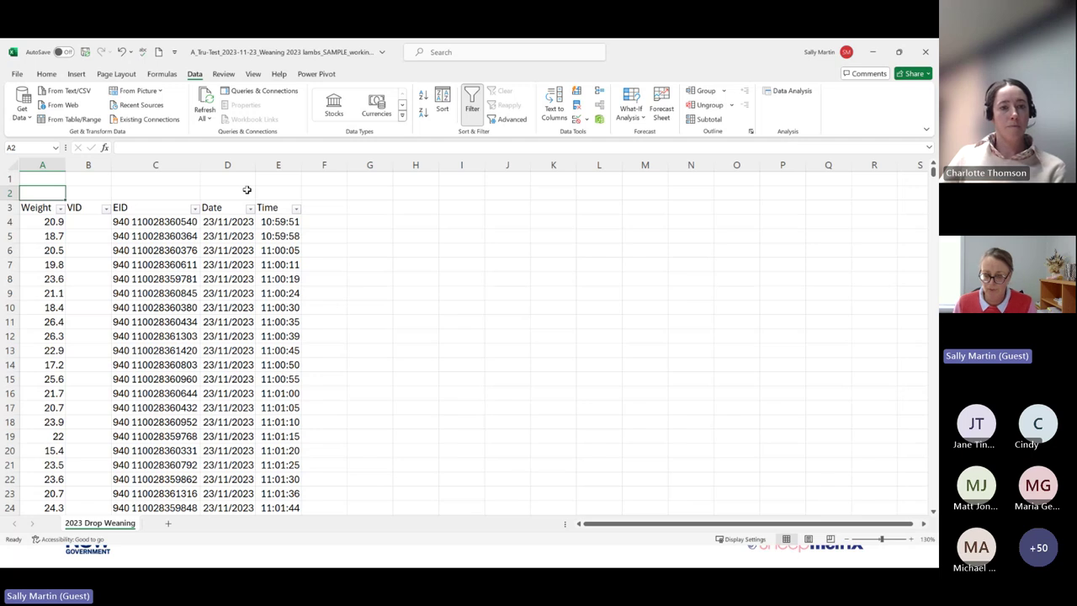
{"action": "type", "text": "="}
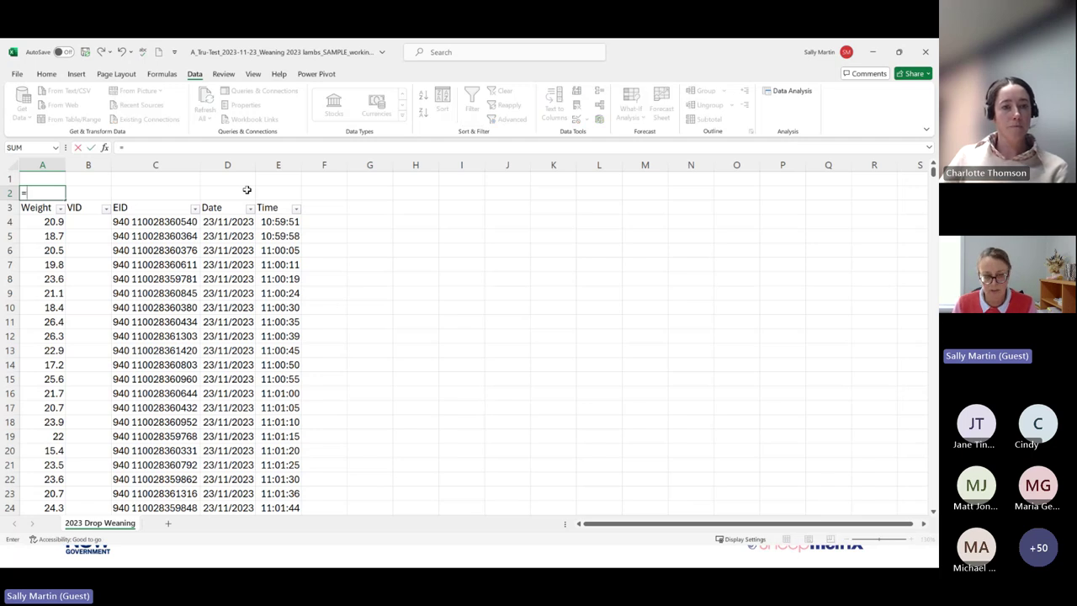
{"action": "type", "text": "average"}
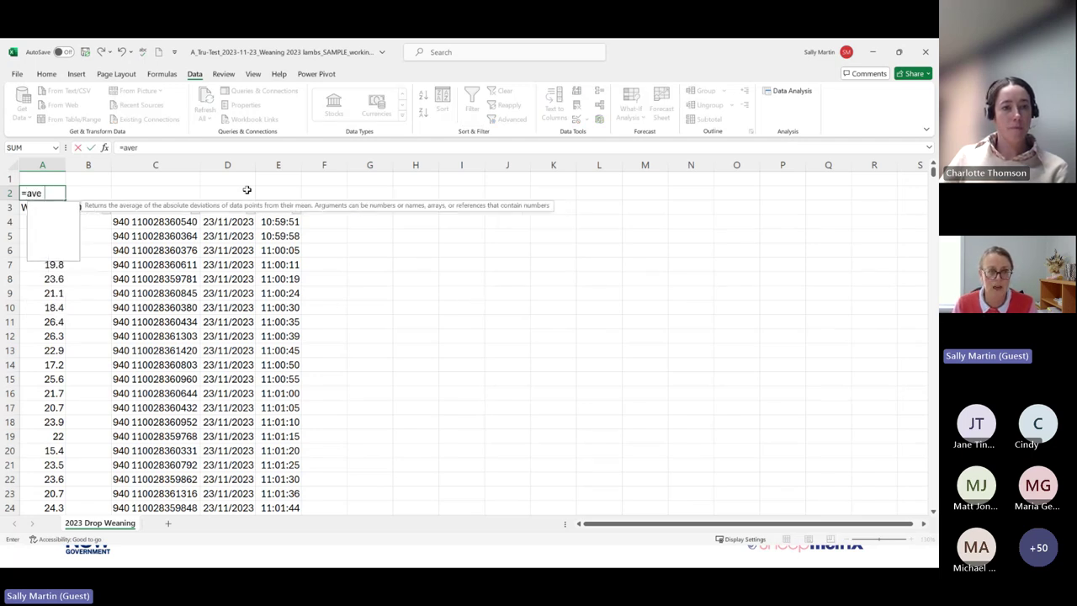
{"action": "type", "text": "("}
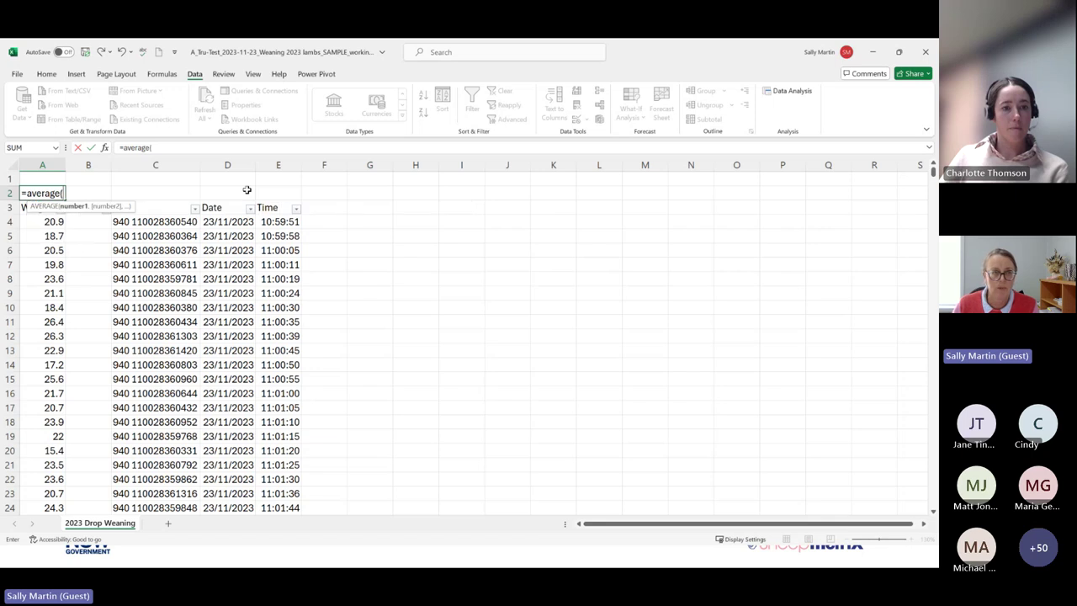
{"action": "left_click", "coordinate": [34, 221]}
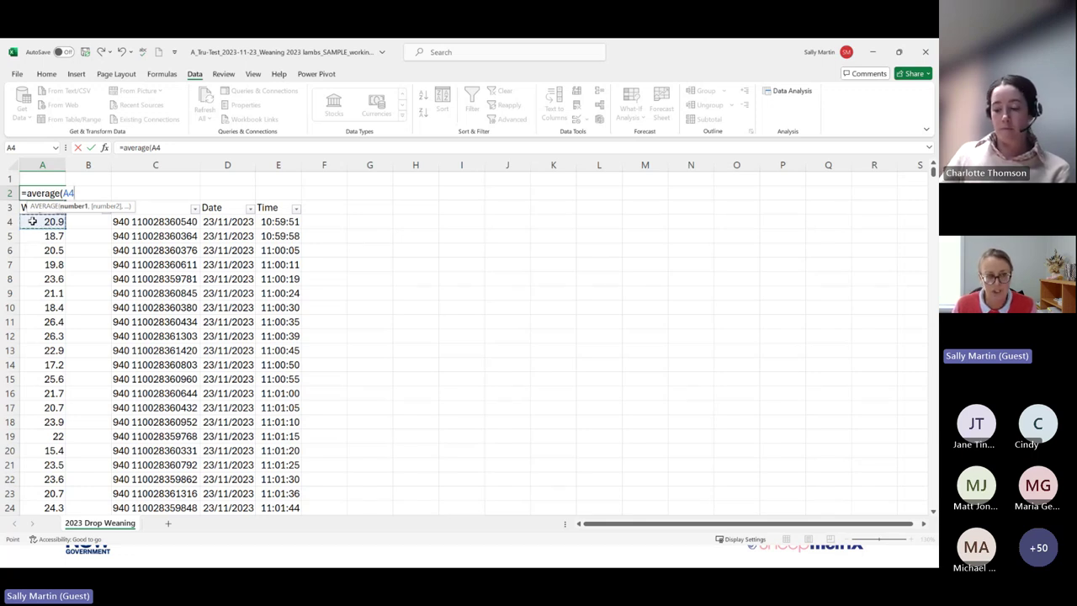
{"action": "key", "text": "ctrl+shift+Down"}
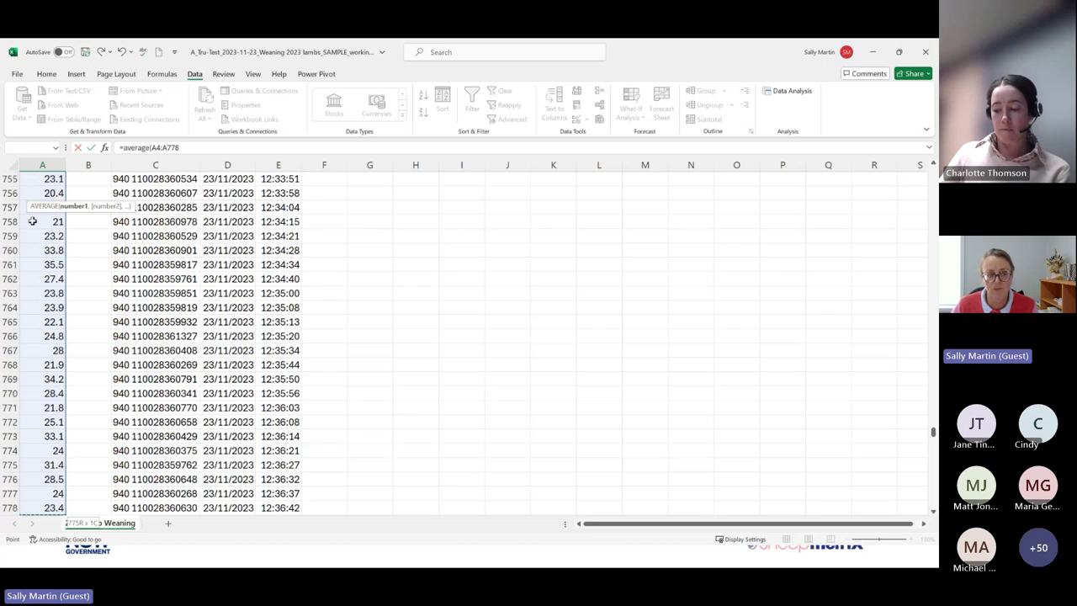
{"action": "scroll", "coordinate": [52, 410], "scroll_direction": "down", "scroll_amount": 3}
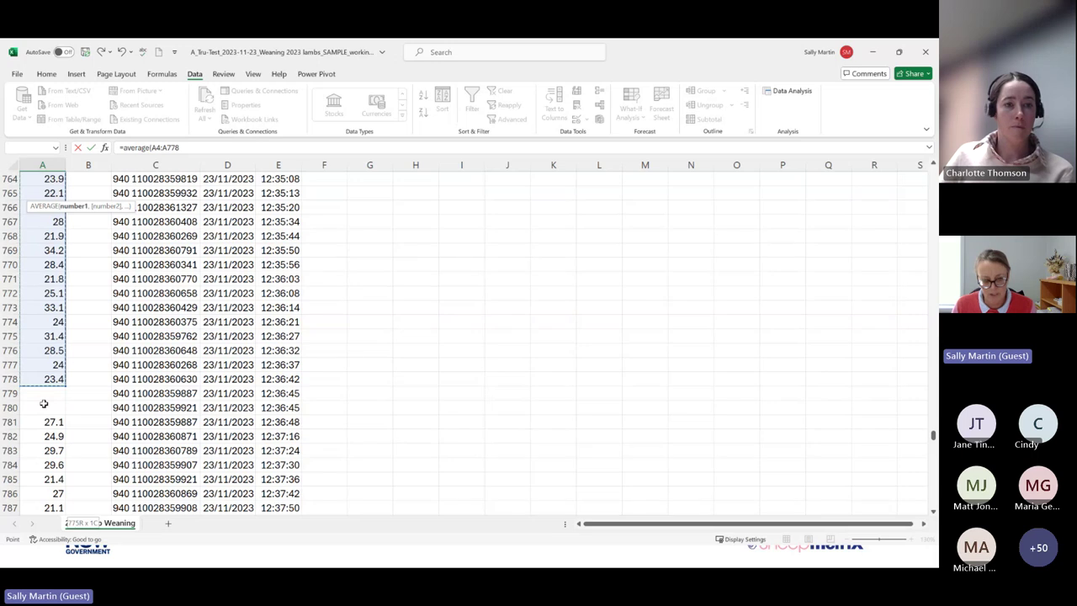
{"action": "key", "text": "shift+Down"}
{"action": "key", "text": "shift+Down"}
{"action": "key", "text": "shift+Down"}
{"action": "key", "text": "shift+Down"}
{"action": "key", "text": "shift+Down"}
{"action": "key", "text": "shift+Down"}
{"action": "key", "text": "shift+Down"}
{"action": "key", "text": "shift+Down"}
{"action": "key", "text": "shift+Down"}
{"action": "key", "text": "shift+Down"}
{"action": "key", "text": "shift+Down"}
{"action": "key", "text": "shift+Down"}
{"action": "key", "text": "shift+Down"}
{"action": "key", "text": "shift+Down"}
{"action": "key", "text": "shift+Down"}
{"action": "key", "text": "shift+Down"}
{"action": "key", "text": "shift+Down"}
{"action": "key", "text": "shift+Down"}
{"action": "key", "text": "shift+Down"}
{"action": "key", "text": "shift+Down"}
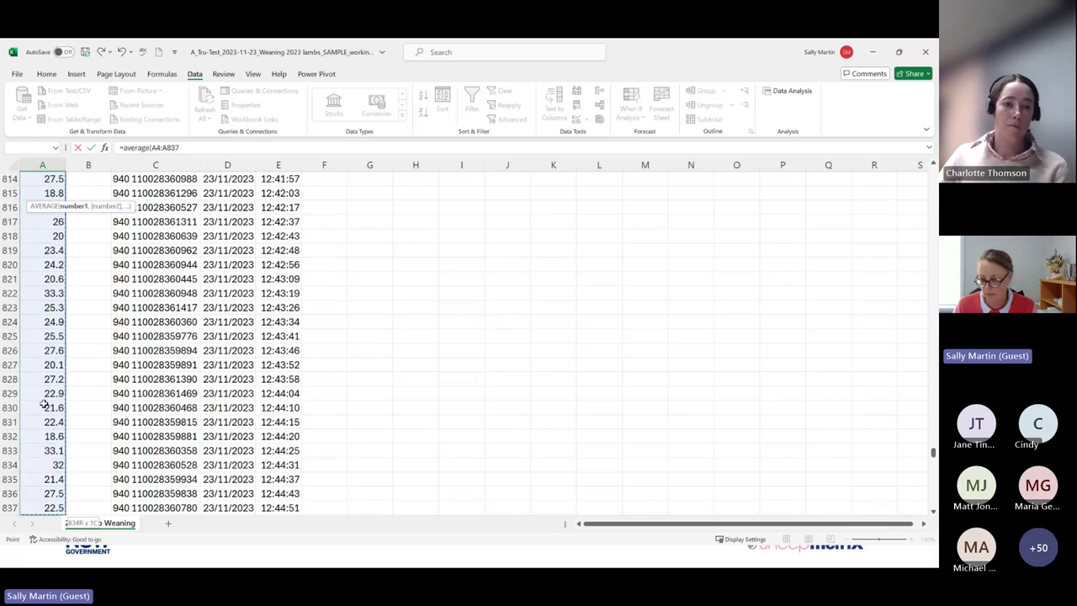
{"action": "key", "text": "shift+Down"}
{"action": "key", "text": "shift+Down"}
{"action": "key", "text": "shift+Down"}
{"action": "key", "text": "shift+Down"}
{"action": "key", "text": "shift+Down"}
{"action": "key", "text": "shift+Down"}
{"action": "key", "text": "shift+Down"}
{"action": "key", "text": "shift+Down"}
{"action": "key", "text": "shift+Down"}
{"action": "key", "text": "shift+Down"}
{"action": "key", "text": "shift+Down"}
{"action": "key", "text": "shift+Down"}
{"action": "key", "text": "shift+Down"}
{"action": "key", "text": "shift+Down"}
{"action": "key", "text": "shift+Down"}
{"action": "key", "text": "shift+Down"}
{"action": "key", "text": "shift+Down"}
{"action": "key", "text": "shift+Down"}
{"action": "key", "text": "shift+Down"}
{"action": "key", "text": "shift+Down"}
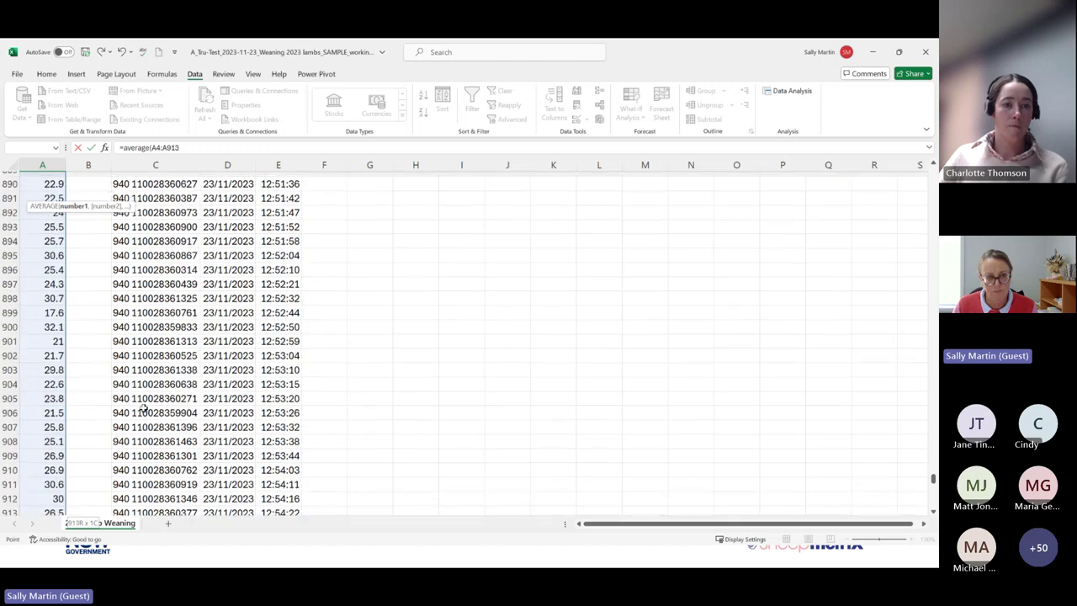
{"action": "key", "text": "shift+Down"}
{"action": "key", "text": "shift+Down"}
{"action": "key", "text": "shift+Down"}
{"action": "key", "text": "shift+Down"}
{"action": "key", "text": "shift+Down"}
{"action": "key", "text": "shift+Down"}
{"action": "key", "text": "shift+Down"}
{"action": "key", "text": "shift+Down"}
{"action": "key", "text": "shift+Down"}
{"action": "key", "text": "shift+Down"}
{"action": "key", "text": "shift+Down"}
{"action": "key", "text": "shift+Down"}
{"action": "key", "text": "shift+Down"}
{"action": "key", "text": "shift+Down"}
{"action": "key", "text": "shift+Down"}
{"action": "key", "text": "shift+Down"}
{"action": "key", "text": "shift+Down"}
{"action": "key", "text": "shift+Down"}
{"action": "key", "text": "shift+Down"}
{"action": "key", "text": "shift+Down"}
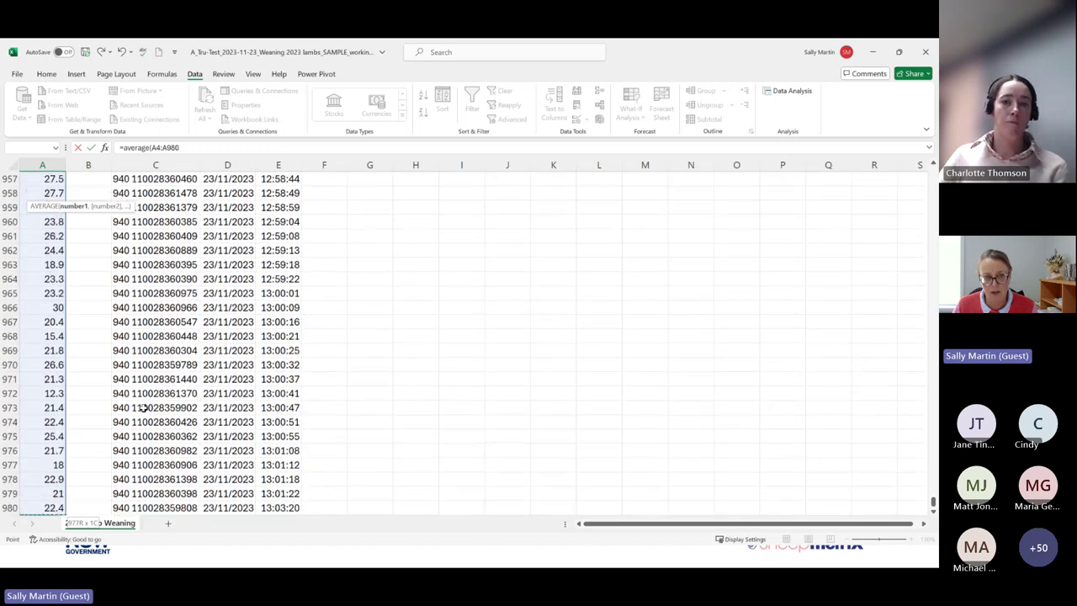
{"action": "key", "text": "ctrl+shift+Down"}
{"action": "key", "text": "ctrl+shift+Up"}
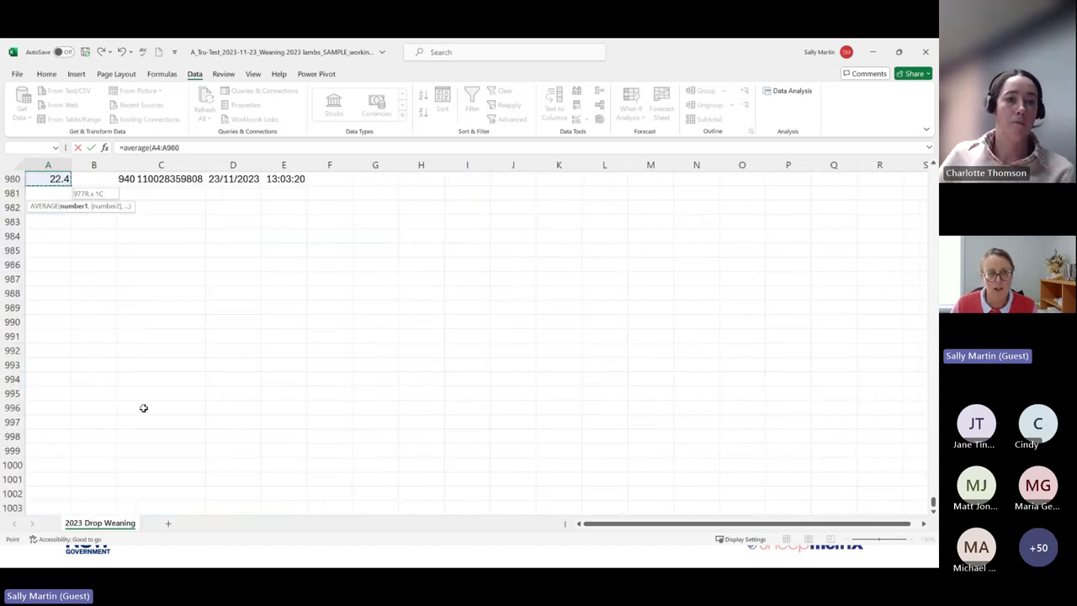
{"action": "scroll", "coordinate": [145, 376], "scroll_direction": "up", "scroll_amount": 20}
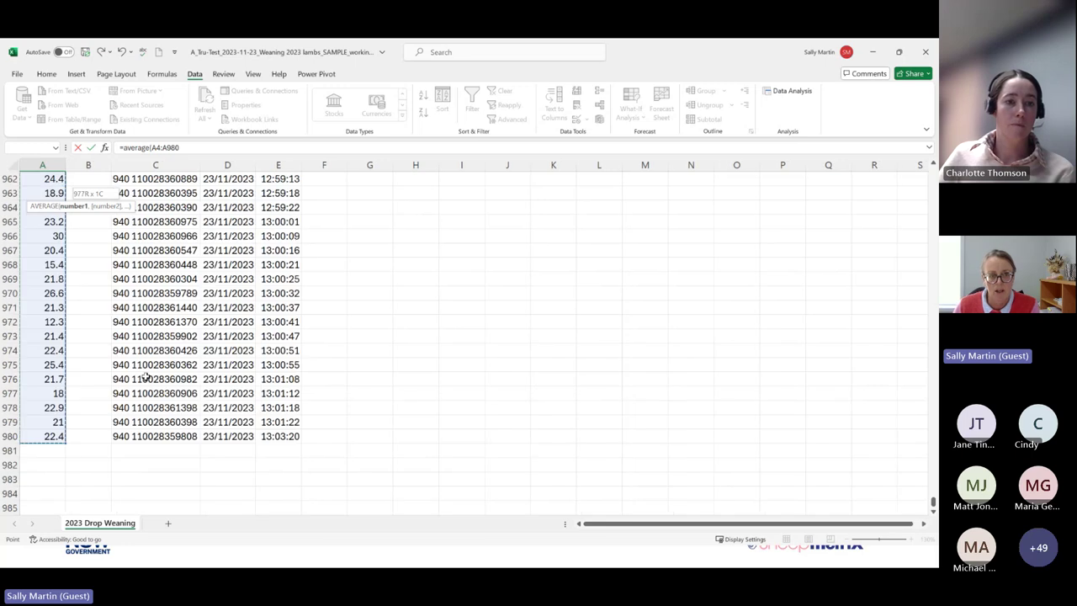
{"action": "scroll", "coordinate": [92, 364], "scroll_direction": "up", "scroll_amount": 3}
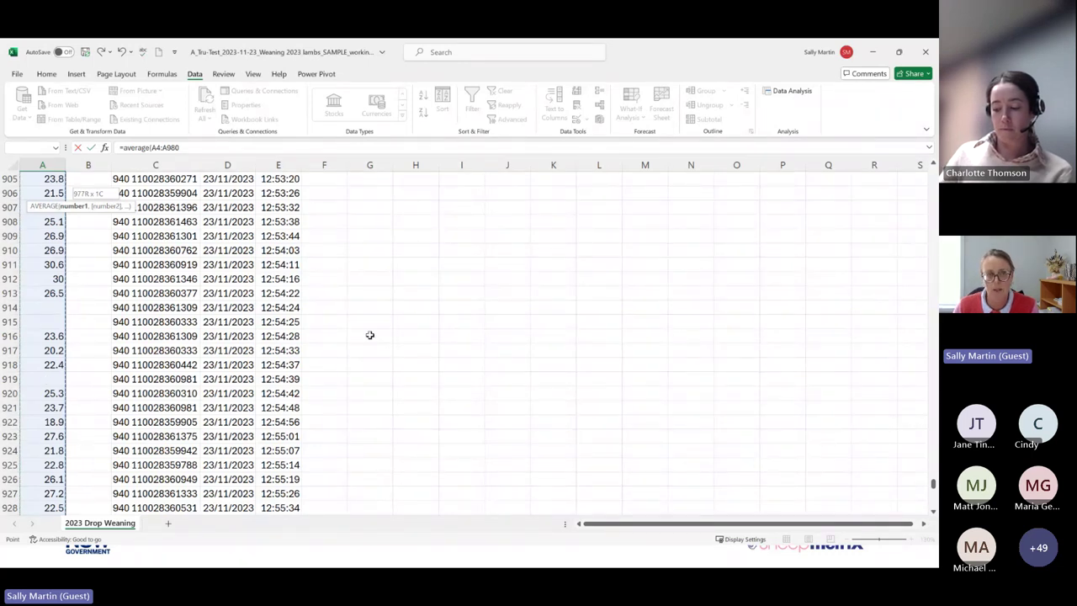
{"action": "left_click", "coordinate": [195, 148]}
{"action": "type", "text": ")"}
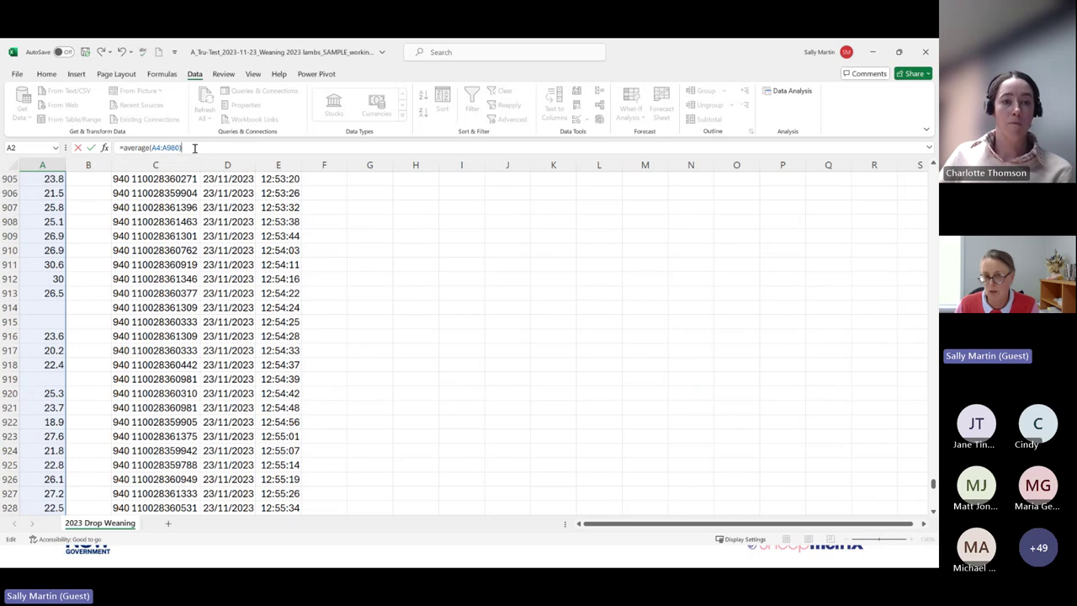
{"action": "key", "text": "Return"}
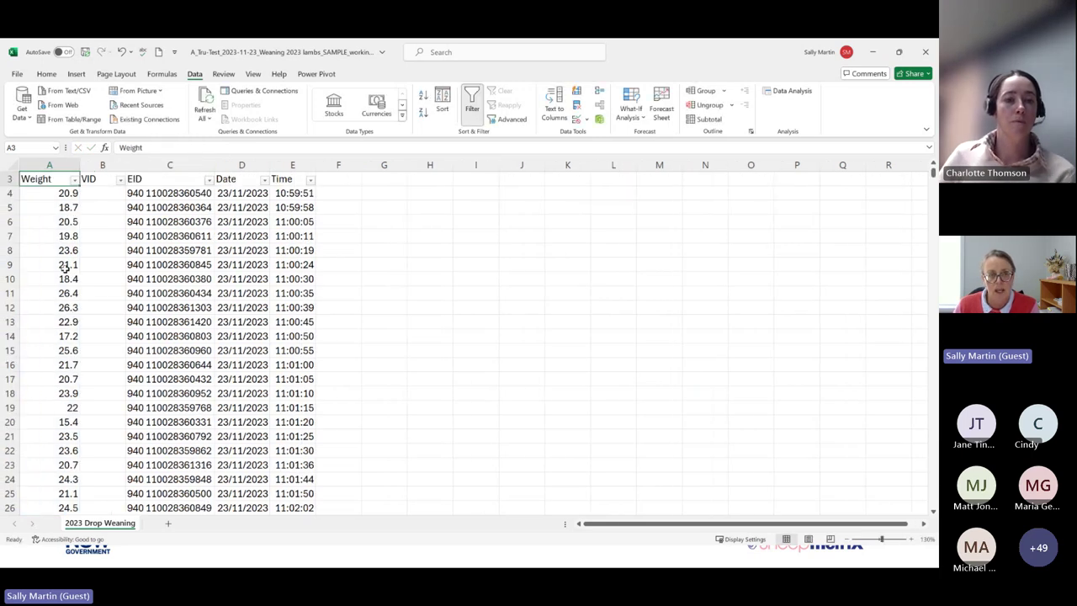
- Decrease the decimals on the A2 average until it shows 23.6
{"action": "scroll", "coordinate": [63, 268], "scroll_direction": "up", "scroll_amount": 1}
{"action": "left_click", "coordinate": [61, 192]}
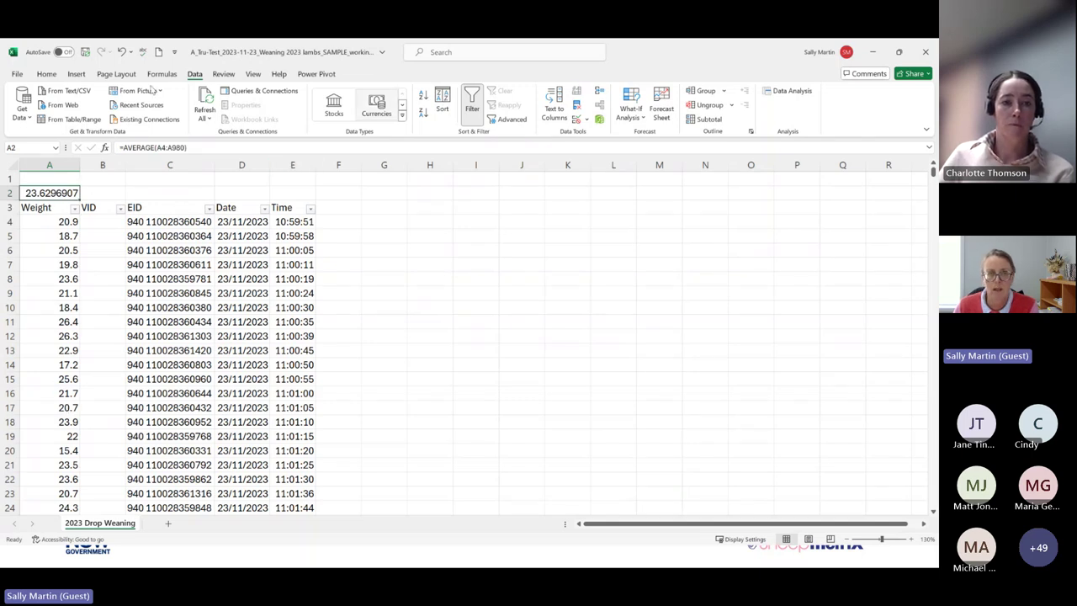
{"action": "left_click", "coordinate": [49, 76]}
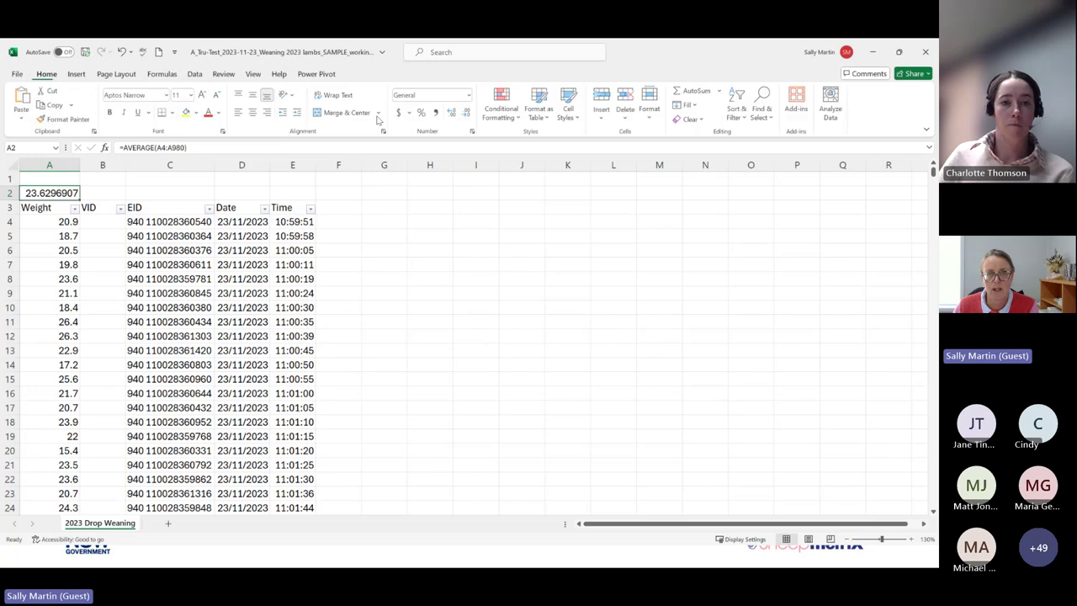
{"action": "left_click", "coordinate": [467, 112]}
{"action": "left_click", "coordinate": [467, 113]}
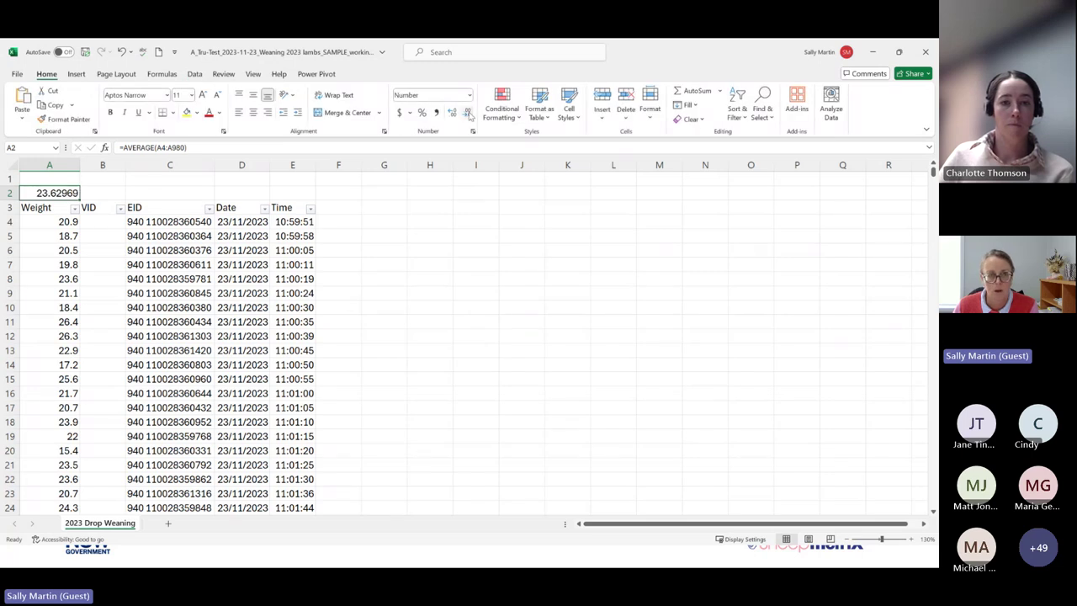
{"action": "left_click", "coordinate": [467, 113]}
{"action": "left_click", "coordinate": [467, 113]}
{"action": "left_click", "coordinate": [467, 113]}
{"action": "left_click", "coordinate": [467, 113]}
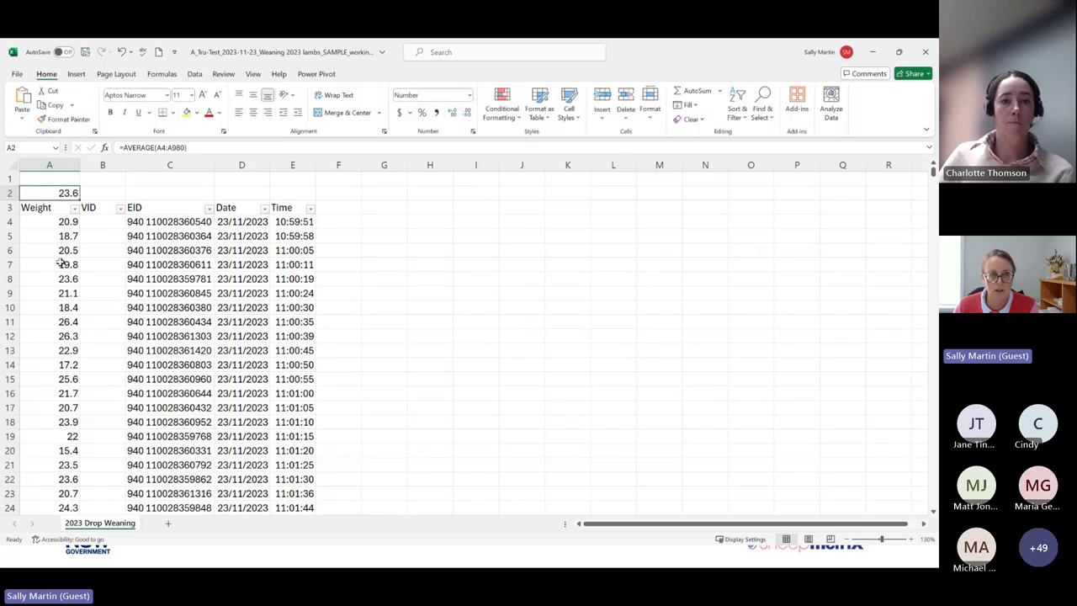
{"action": "left_click", "coordinate": [75, 208]}
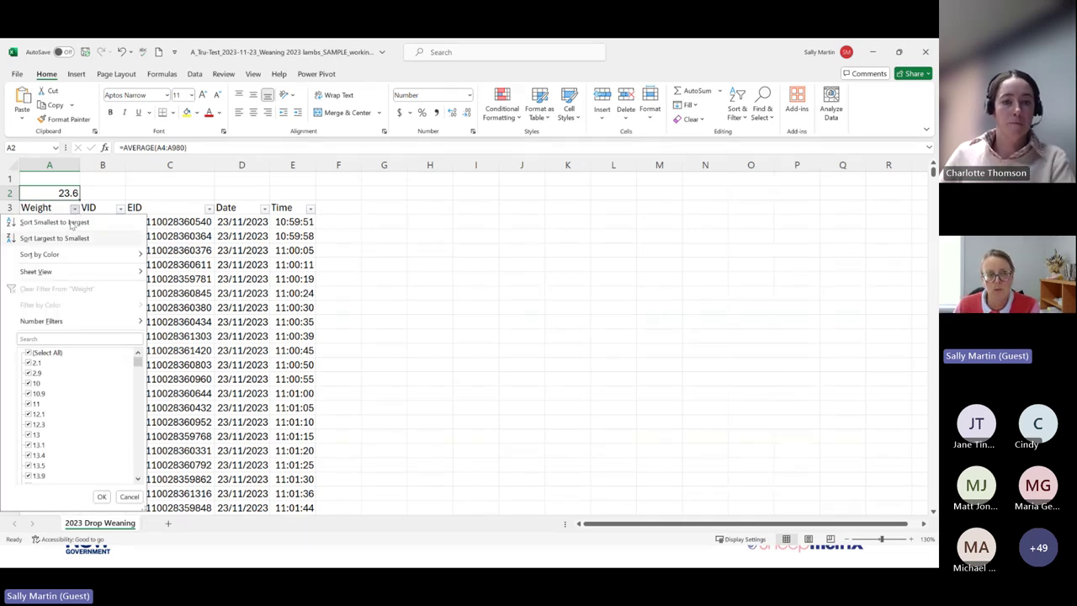
- Sort weights smallest to largest and fill the two lightest, 2.1 and 2.9, yellow
{"action": "left_click", "coordinate": [72, 223]}
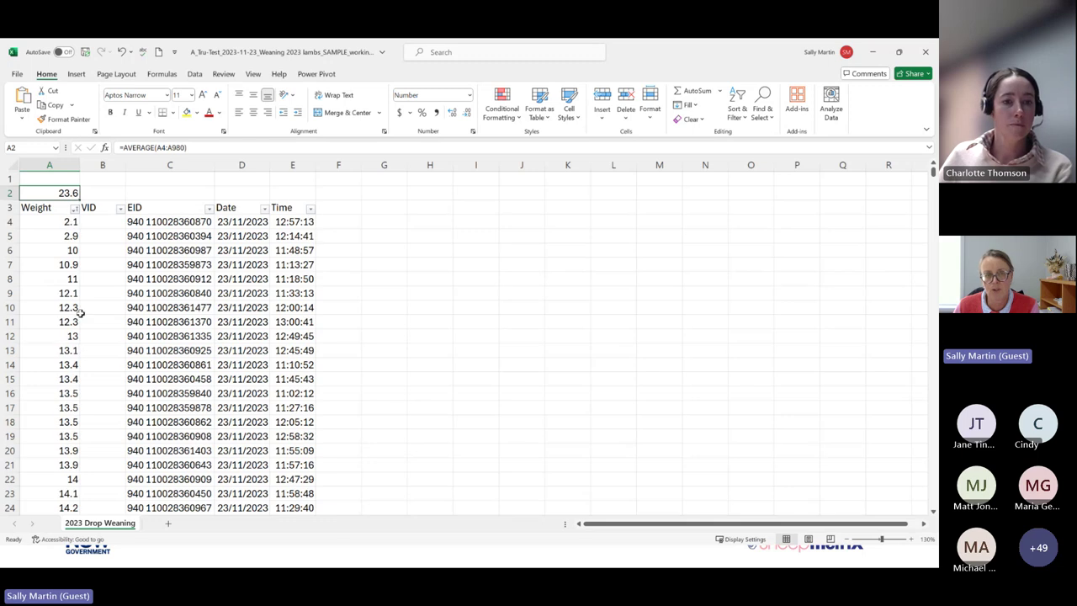
{"action": "left_click_drag", "start_coordinate": [68, 221], "coordinate": [69, 236]}
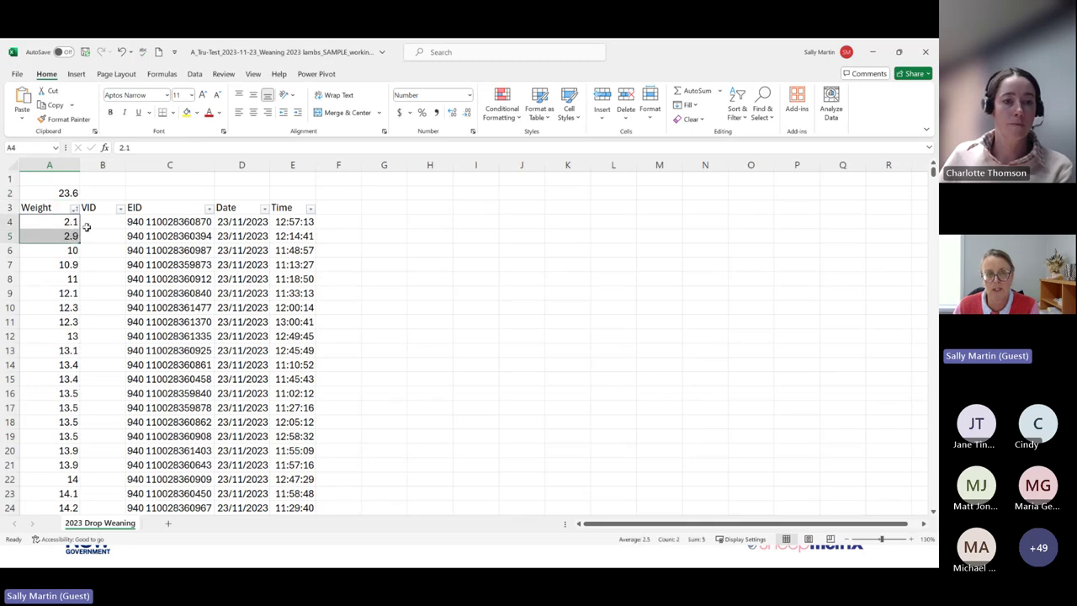
{"action": "left_click", "coordinate": [187, 115]}
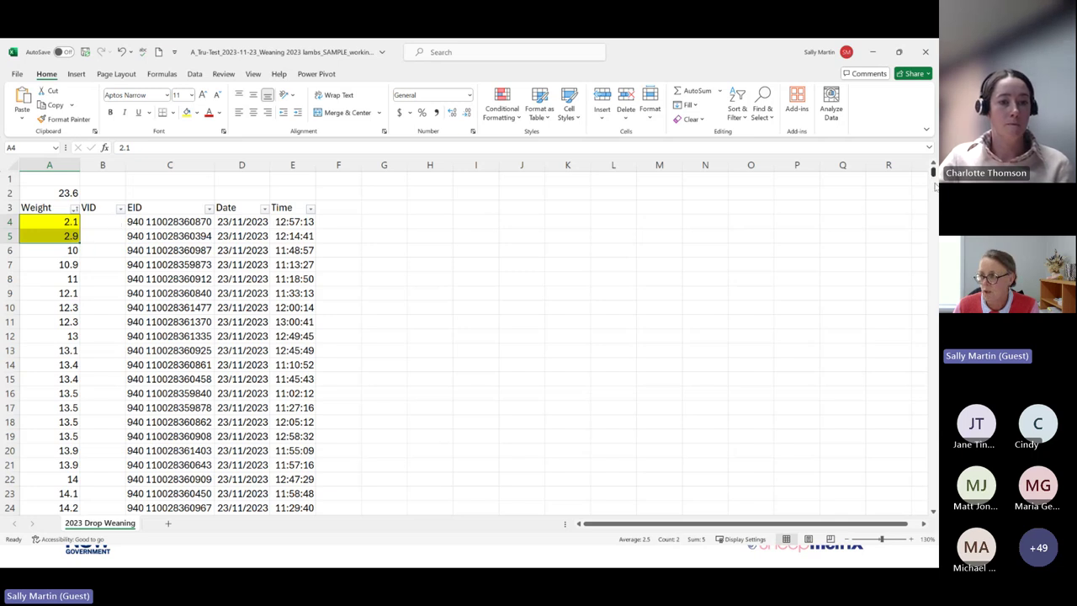
{"action": "scroll", "coordinate": [936, 226], "scroll_direction": "down", "scroll_amount": 20}
{"action": "scroll", "coordinate": [933, 356], "scroll_direction": "down", "scroll_amount": 20}
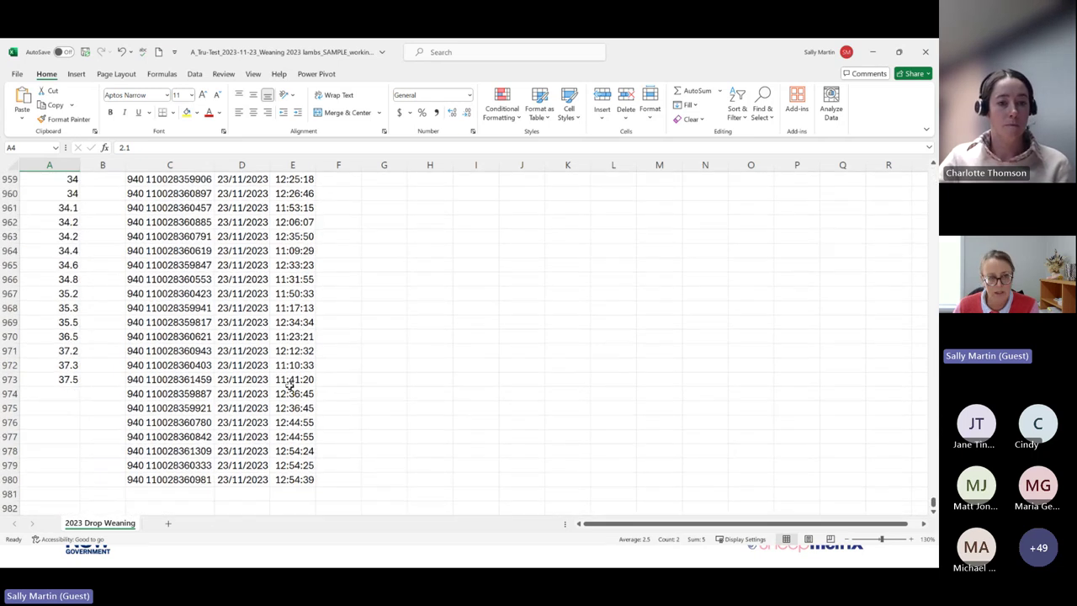
- Fill the blank weight cells A974:A980 yellow and save the workbook
{"action": "left_click", "coordinate": [63, 394]}
{"action": "left_click_drag", "start_coordinate": [62, 394], "coordinate": [71, 484]}
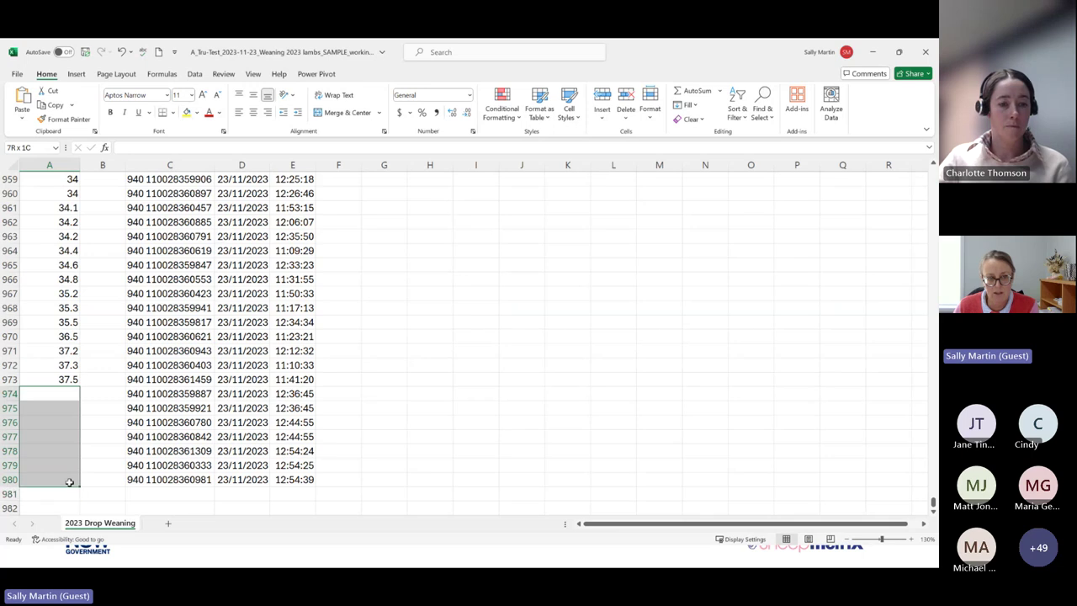
{"action": "left_click", "coordinate": [187, 112]}
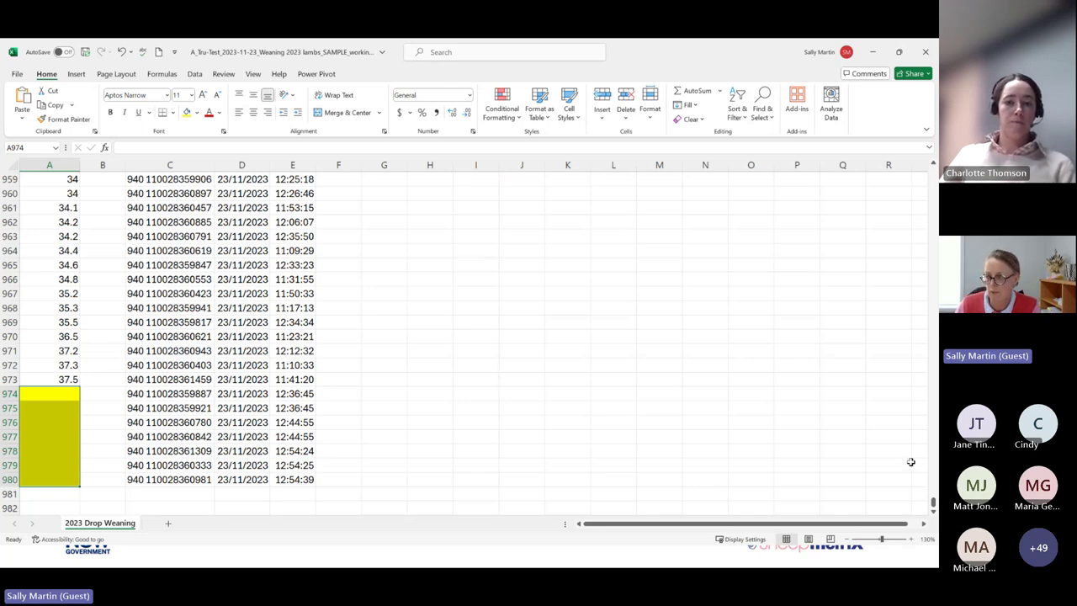
{"action": "left_click_drag", "start_coordinate": [932, 504], "coordinate": [932, 173]}
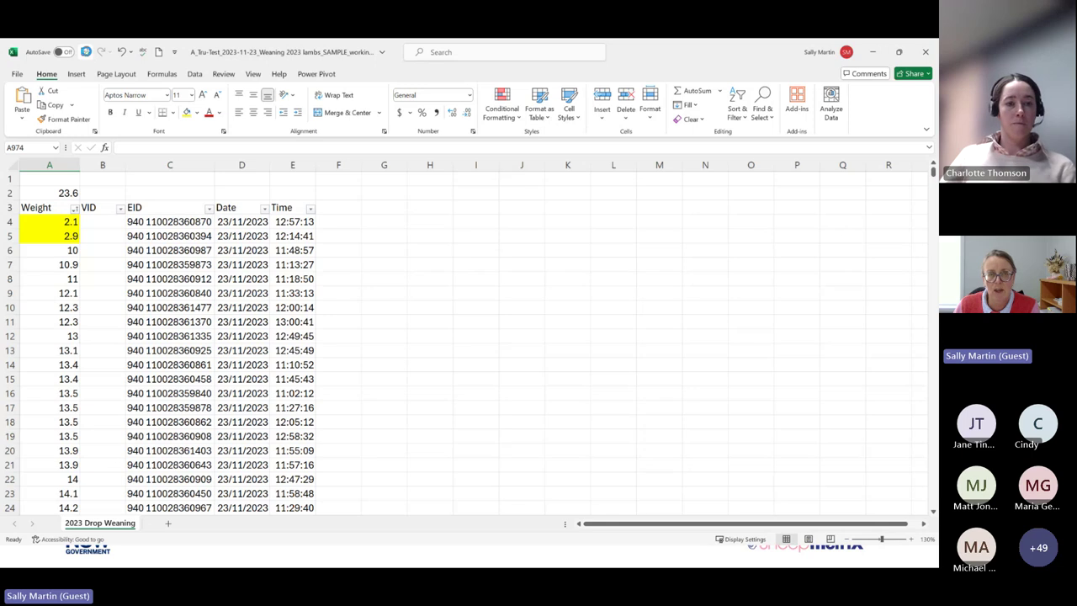
{"action": "left_click", "coordinate": [85, 51]}
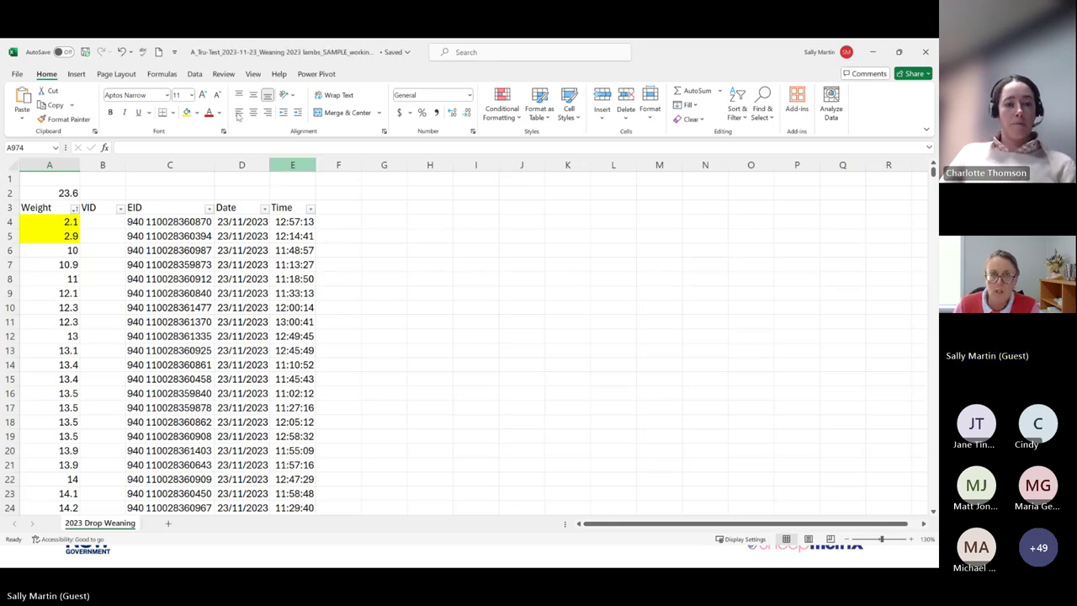
- Turn off filters and insert a blank column before EID
{"action": "left_click", "coordinate": [194, 74]}
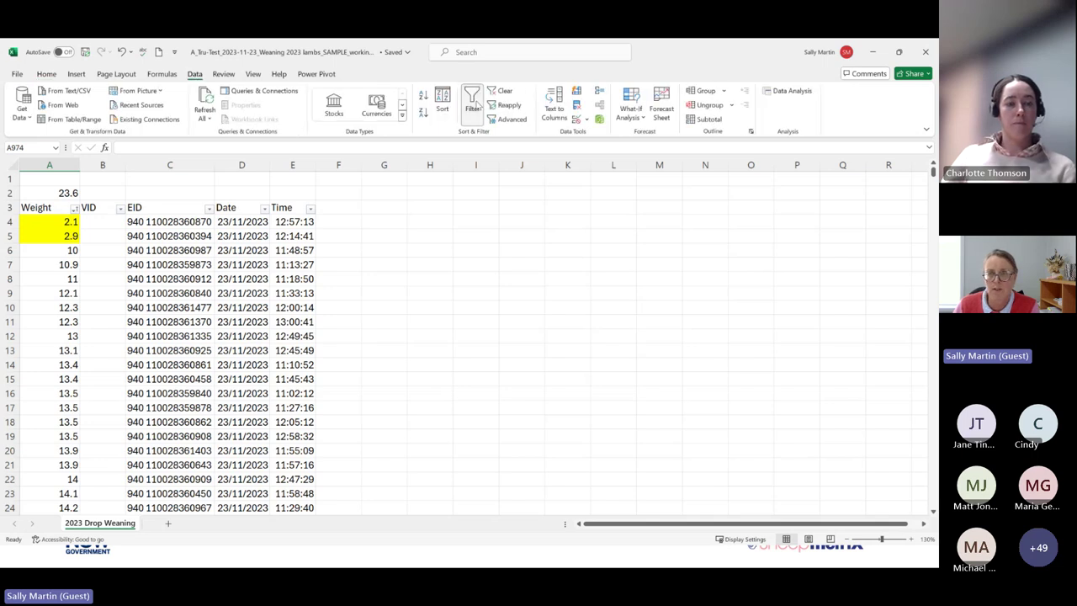
{"action": "left_click", "coordinate": [473, 103]}
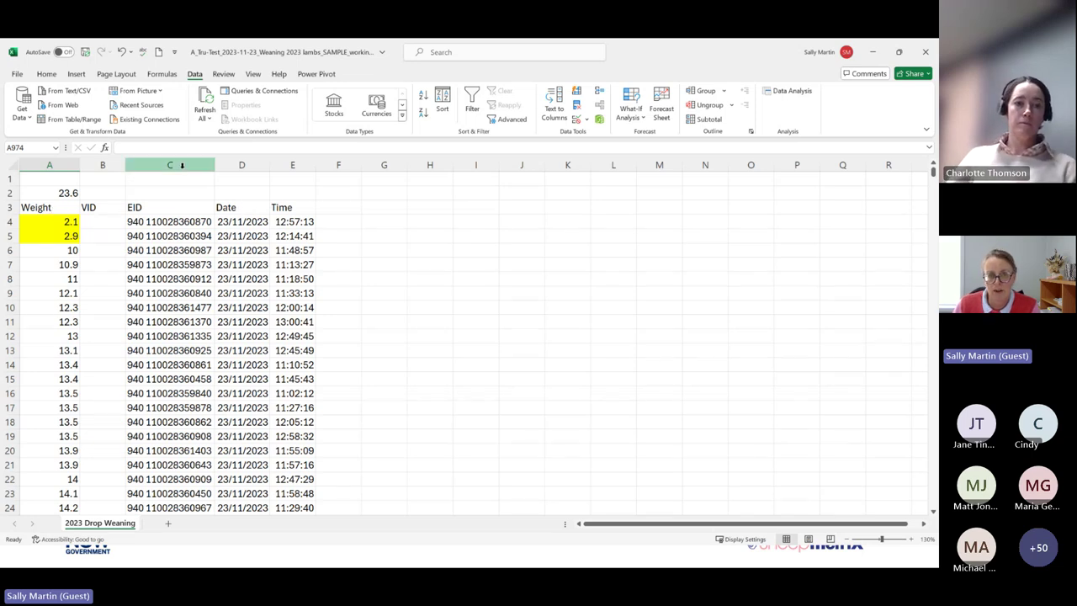
{"action": "left_click", "coordinate": [182, 166]}
{"action": "right_click", "coordinate": [183, 171]}
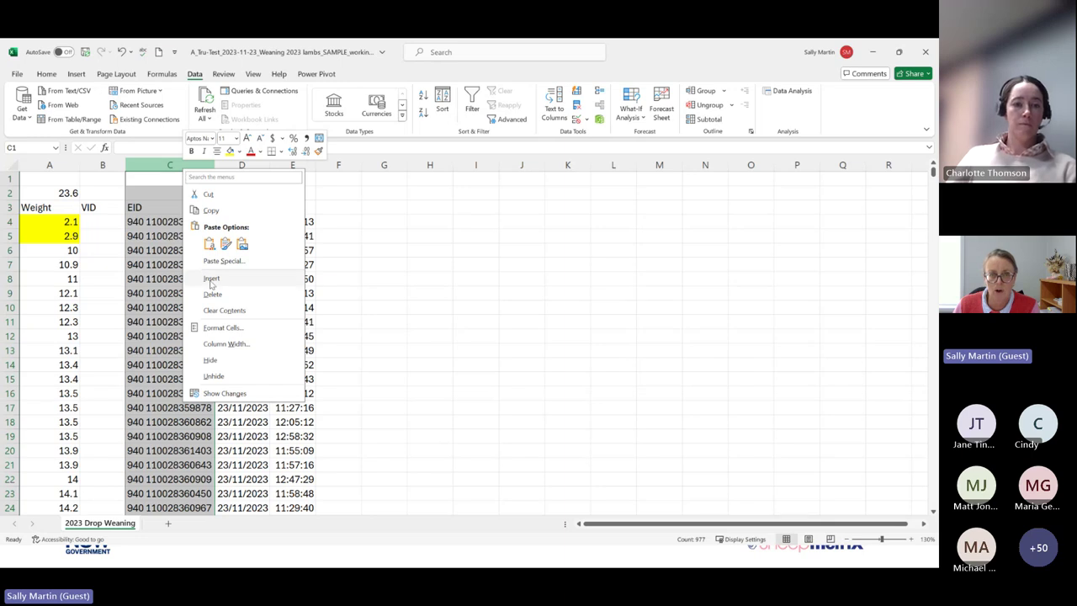
{"action": "key", "text": "Escape"}
{"action": "key", "text": "shift+F10"}
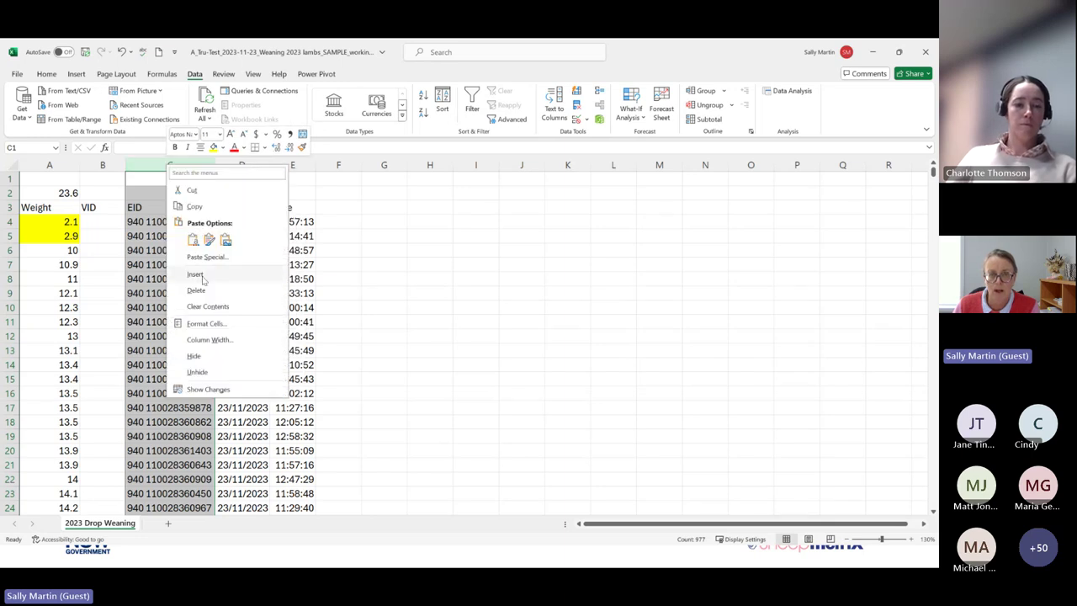
{"action": "key", "text": "Escape"}
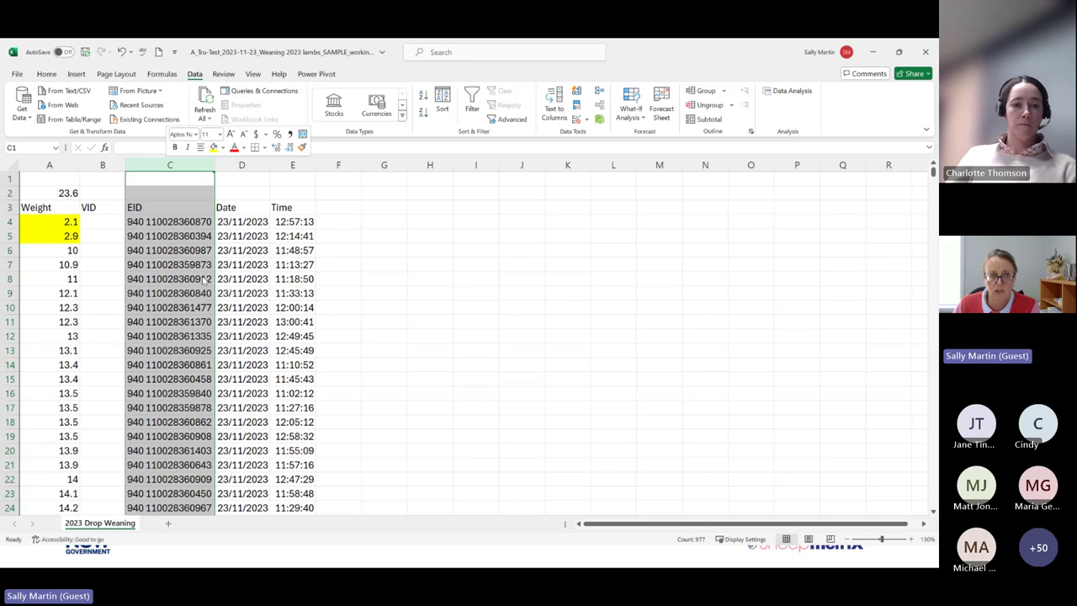
{"action": "key", "text": "ctrl+shift+plus"}
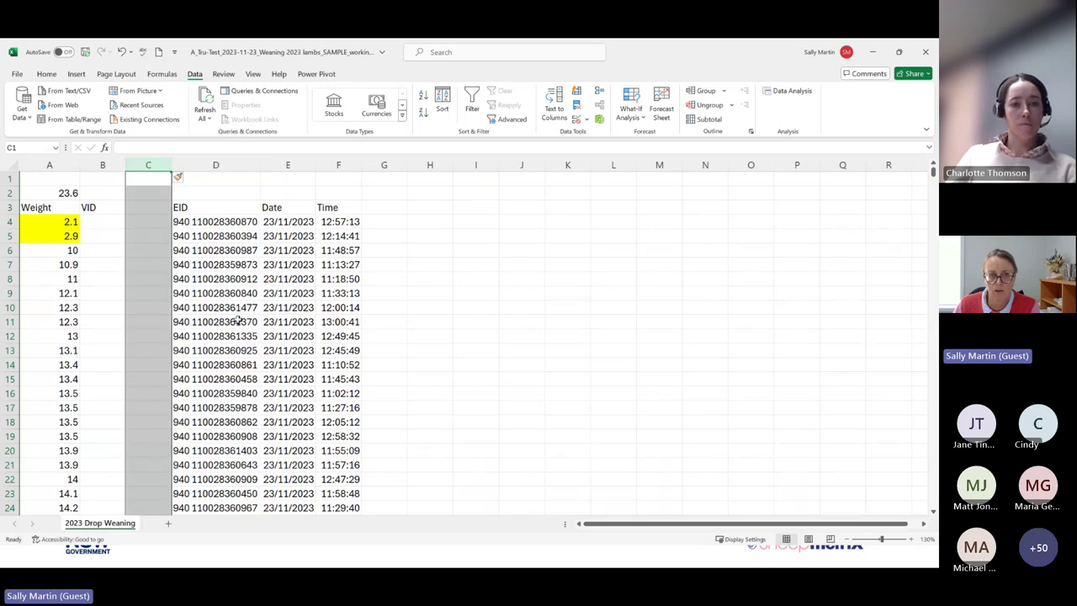
- Select the Weight heading and turn filtering back on
{"action": "left_click", "coordinate": [144, 276]}
{"action": "key", "text": "Up"}
{"action": "key", "text": "Up"}
{"action": "key", "text": "Up"}
{"action": "key", "text": "Up"}
{"action": "key", "text": "Up"}
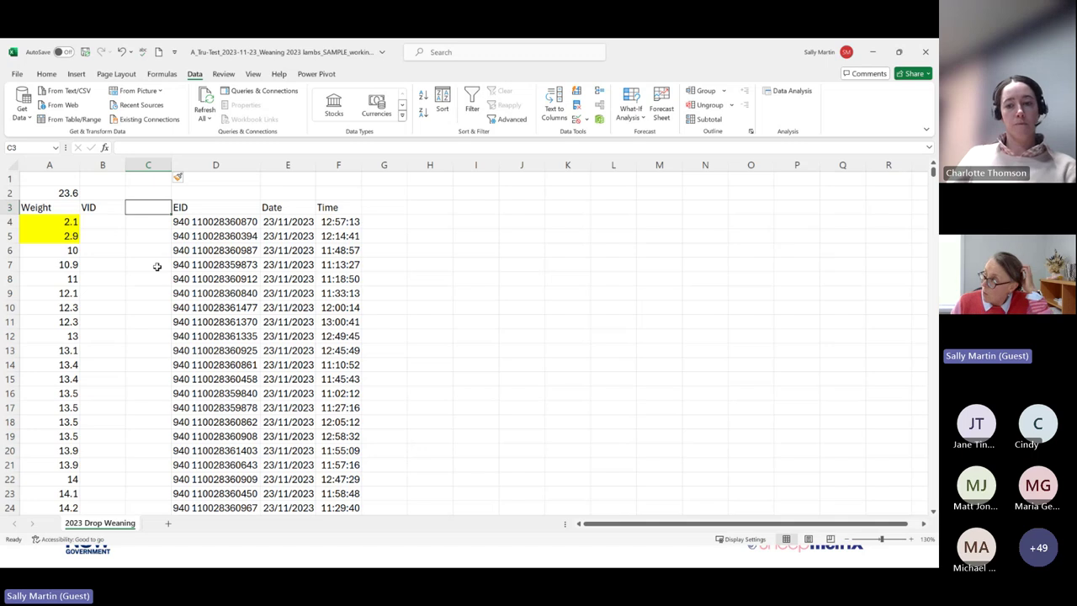
{"action": "left_click", "coordinate": [32, 207]}
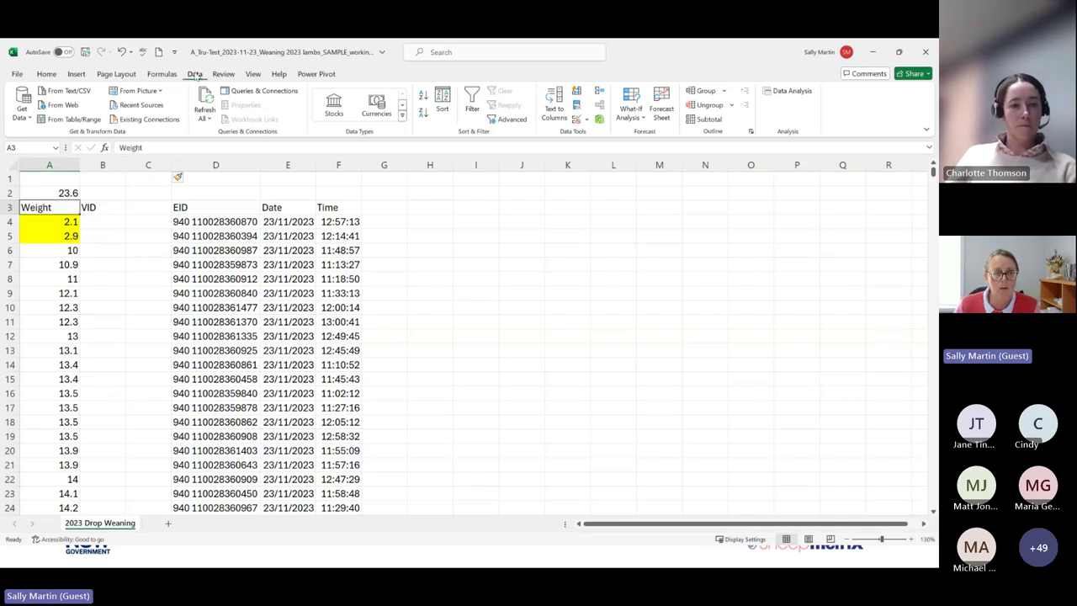
{"action": "left_click", "coordinate": [473, 99]}
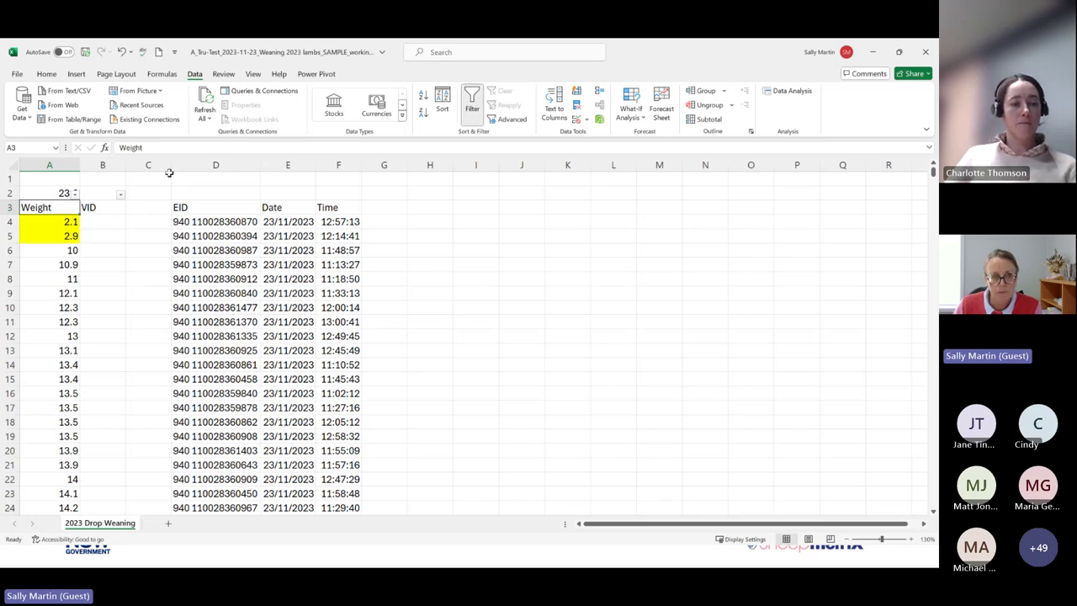
- Trial-sort the weights smallest to largest twice, undoing each sort to keep the original order
{"action": "left_click", "coordinate": [52, 208]}
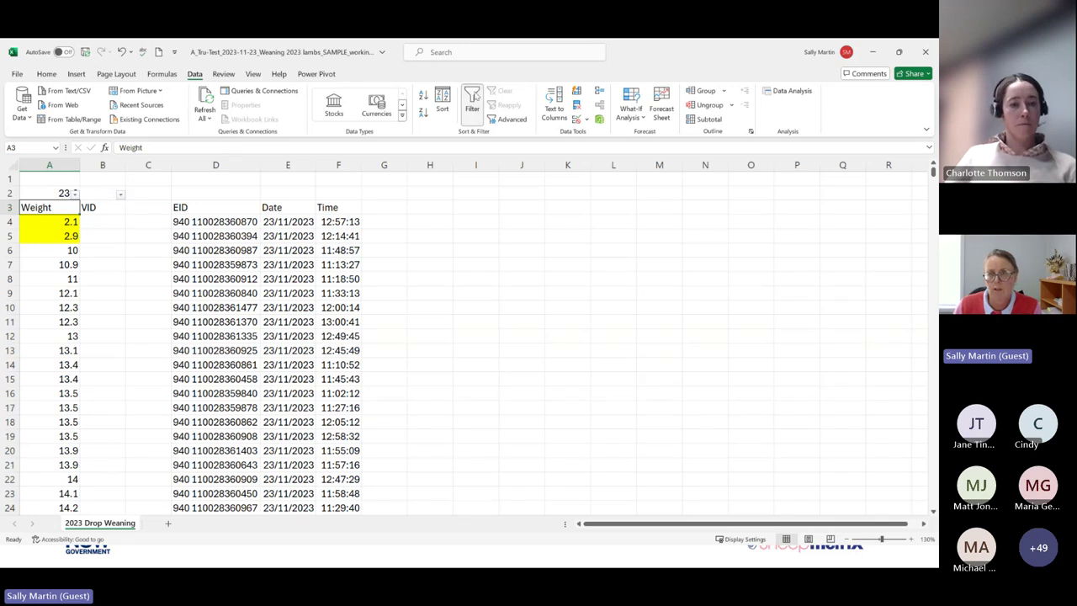
{"action": "left_click", "coordinate": [469, 101]}
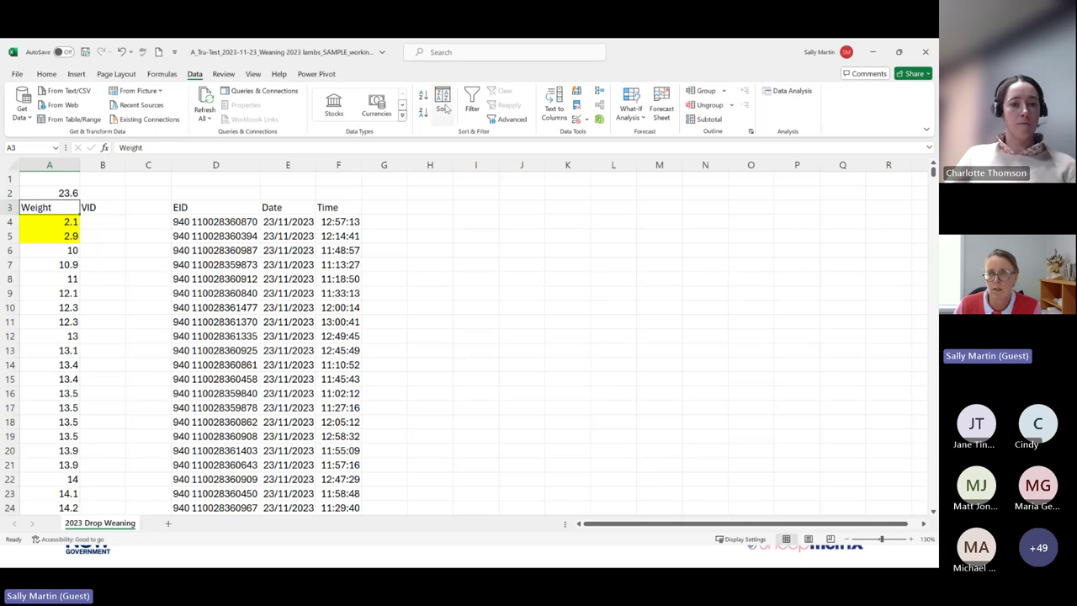
{"action": "left_click", "coordinate": [472, 101]}
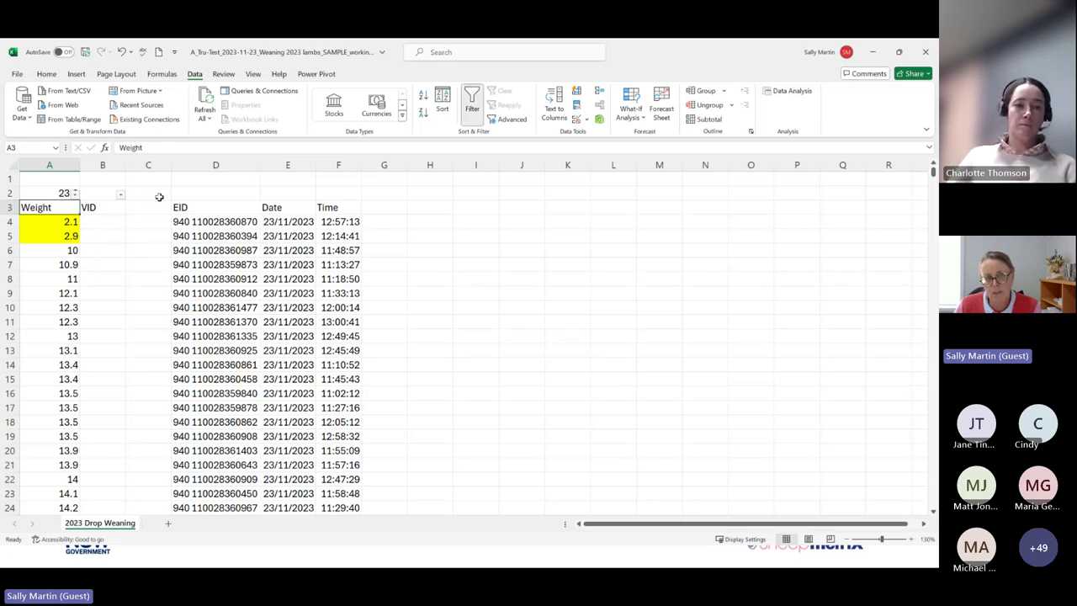
{"action": "left_click_drag", "start_coordinate": [159, 193], "coordinate": [353, 226]}
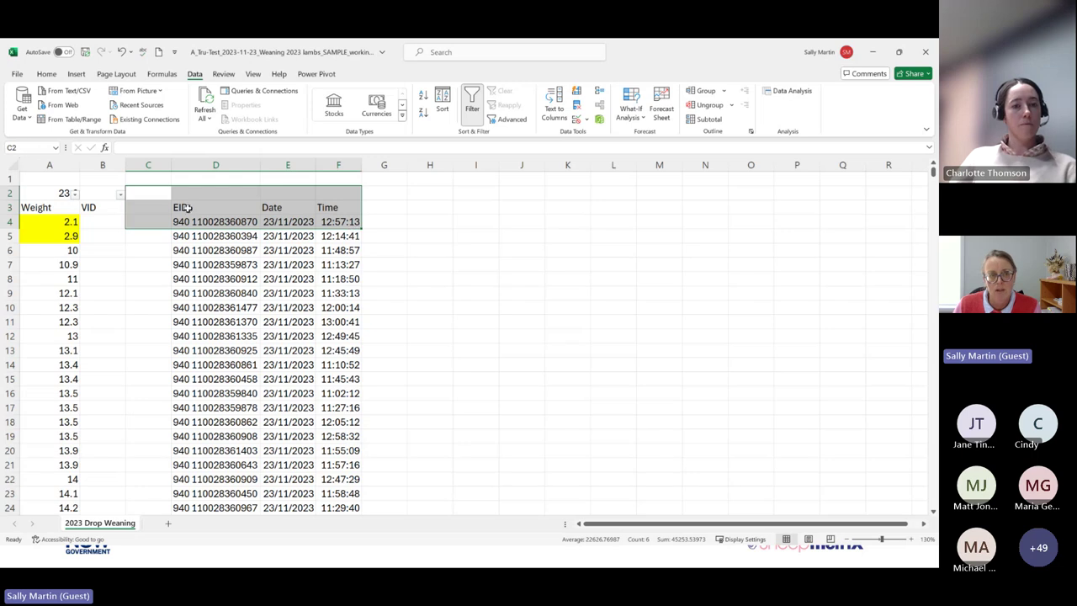
{"action": "left_click", "coordinate": [75, 195]}
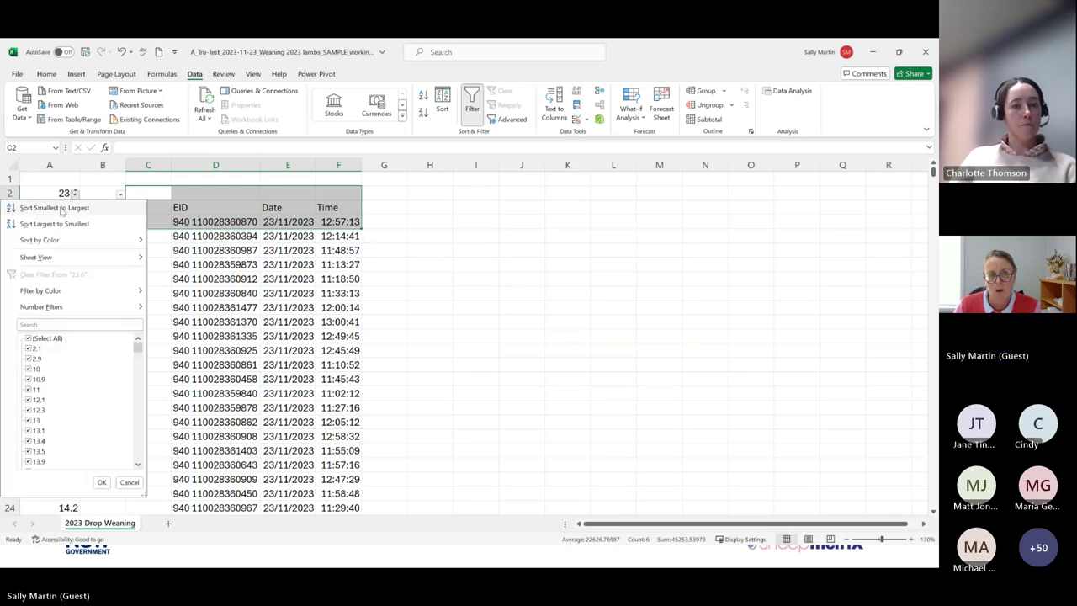
{"action": "left_click", "coordinate": [62, 209]}
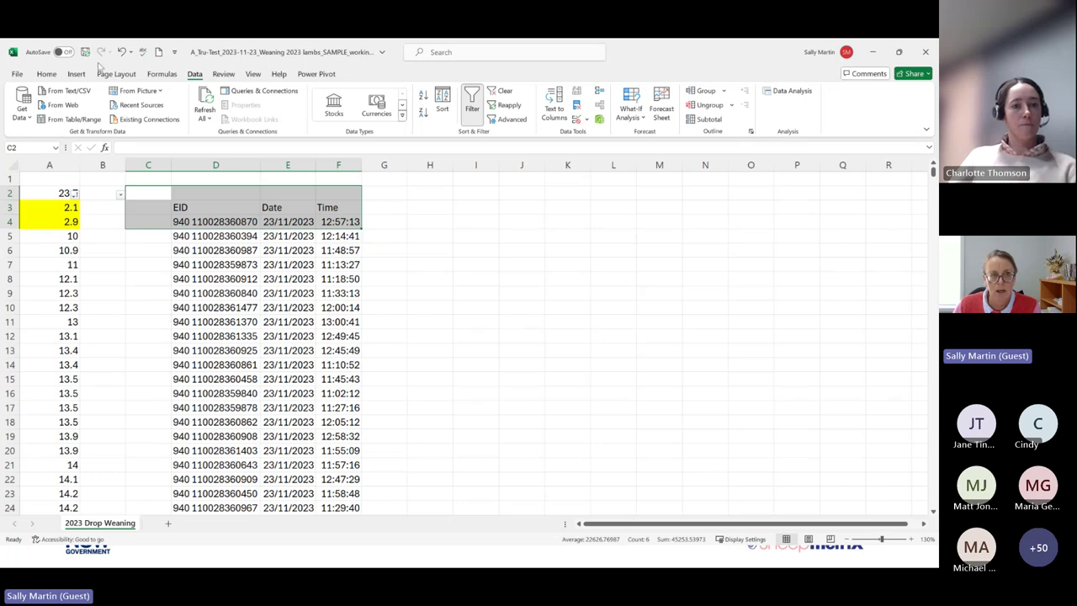
{"action": "left_click", "coordinate": [123, 52]}
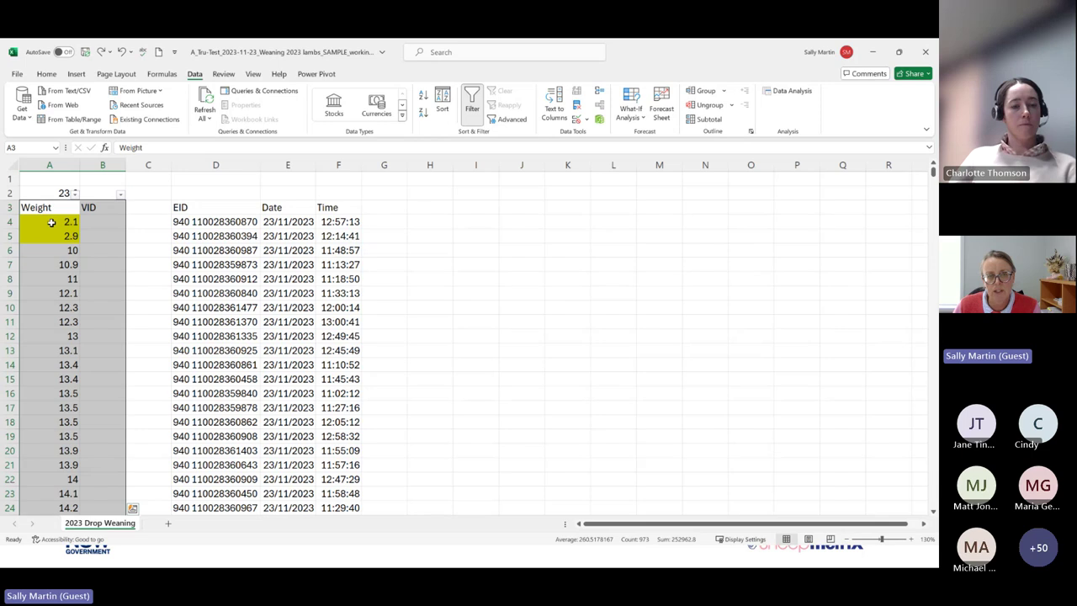
{"action": "left_click_drag", "start_coordinate": [51, 222], "coordinate": [245, 223]}
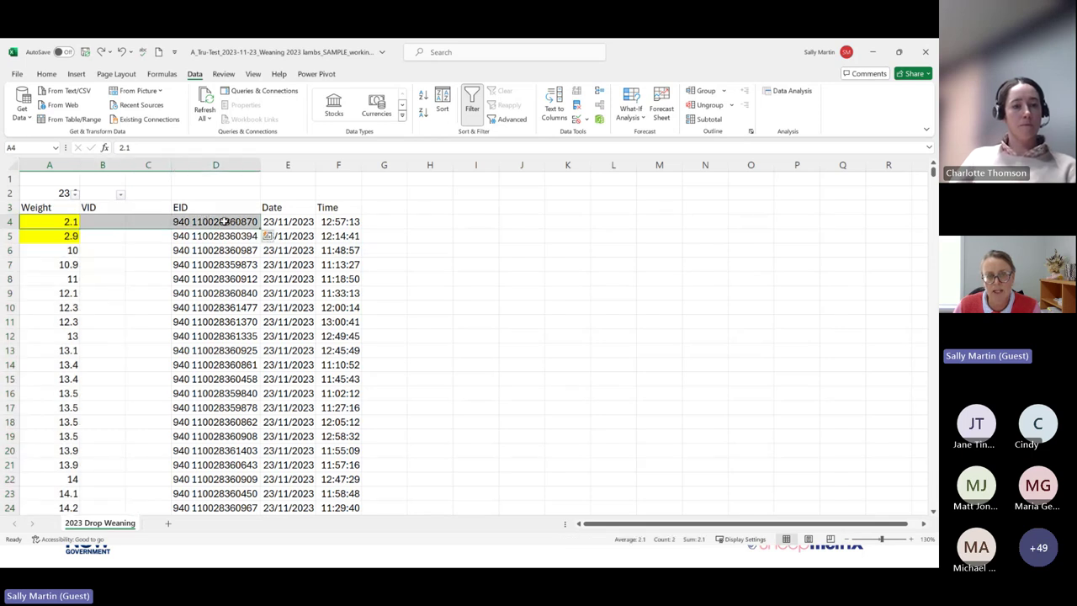
{"action": "left_click", "coordinate": [74, 194]}
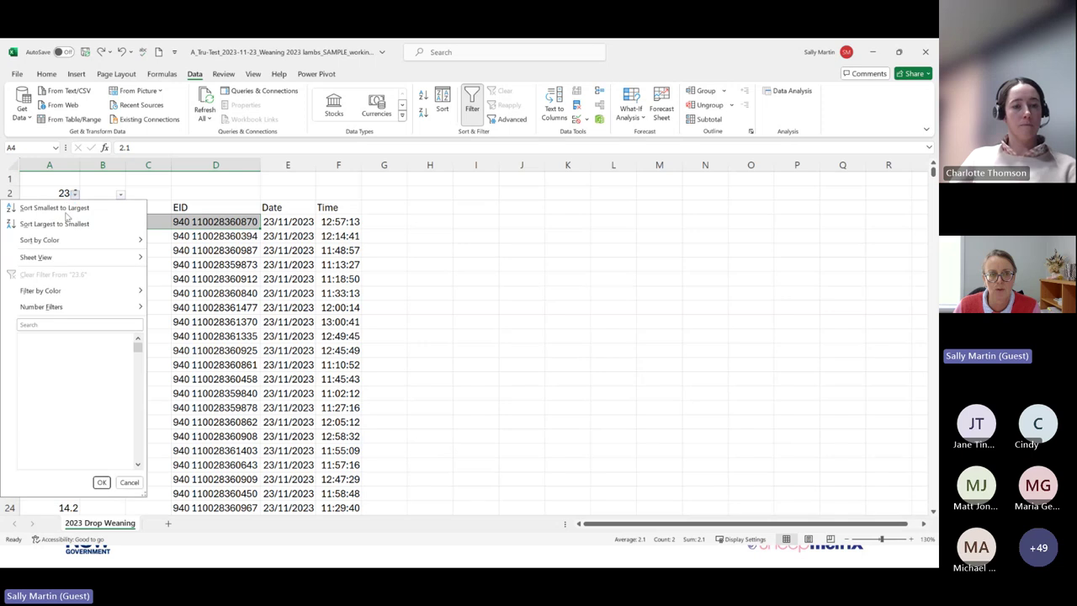
{"action": "left_click", "coordinate": [66, 208]}
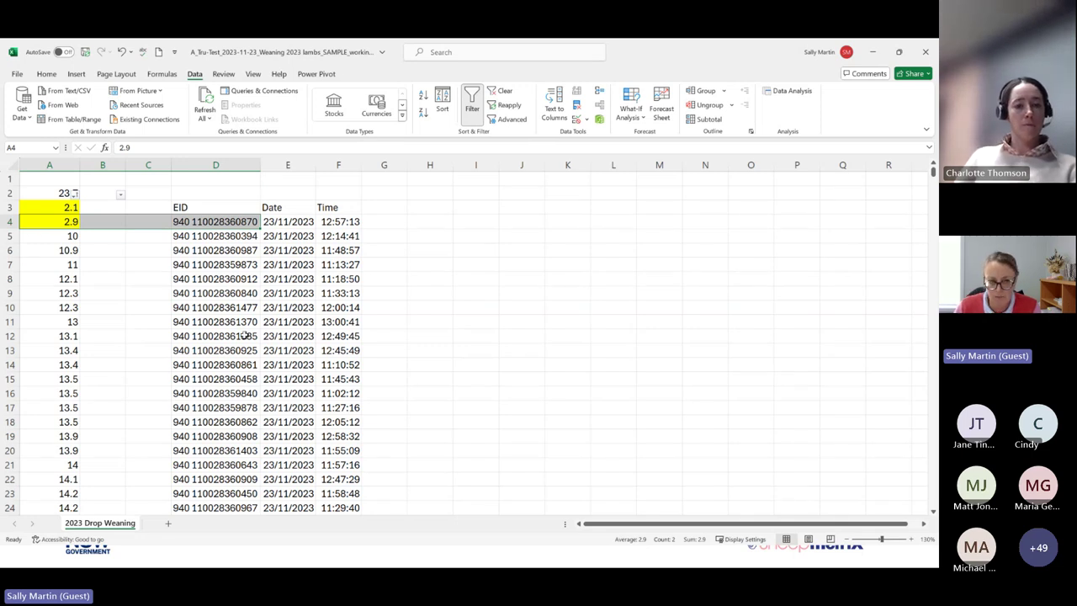
{"action": "left_click", "coordinate": [122, 52]}
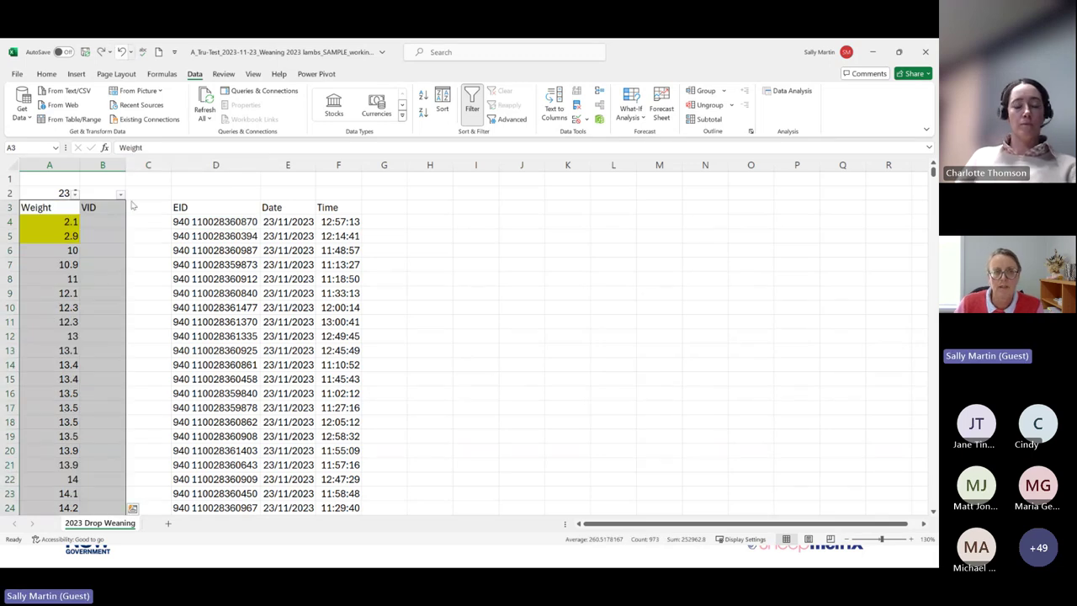
- Reapply filters with row 3 selected so dropdowns span Weight through Time
{"action": "left_click", "coordinate": [473, 101]}
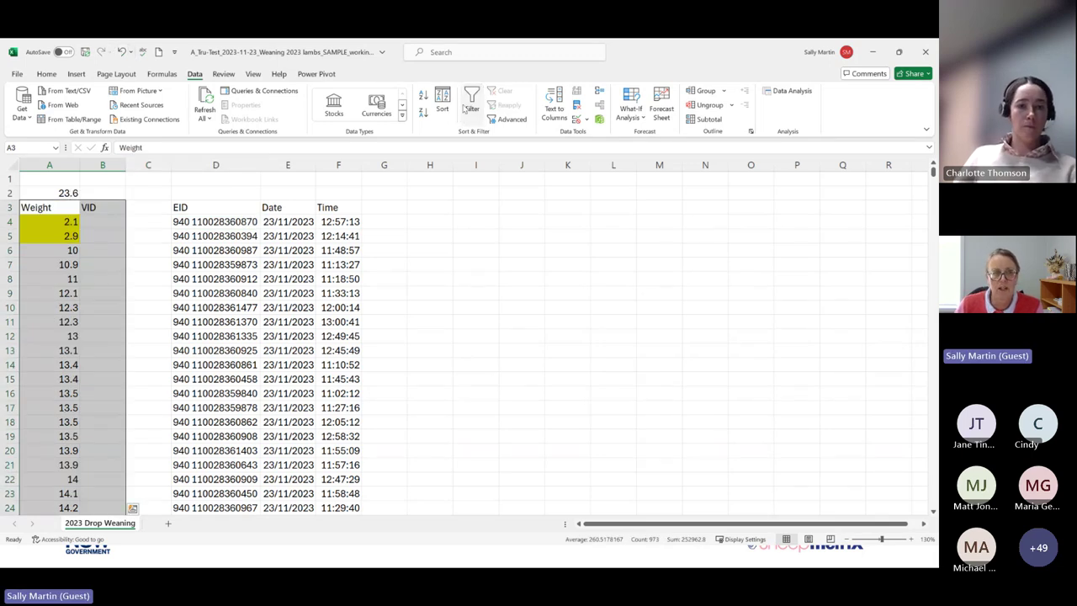
{"action": "left_click", "coordinate": [150, 207]}
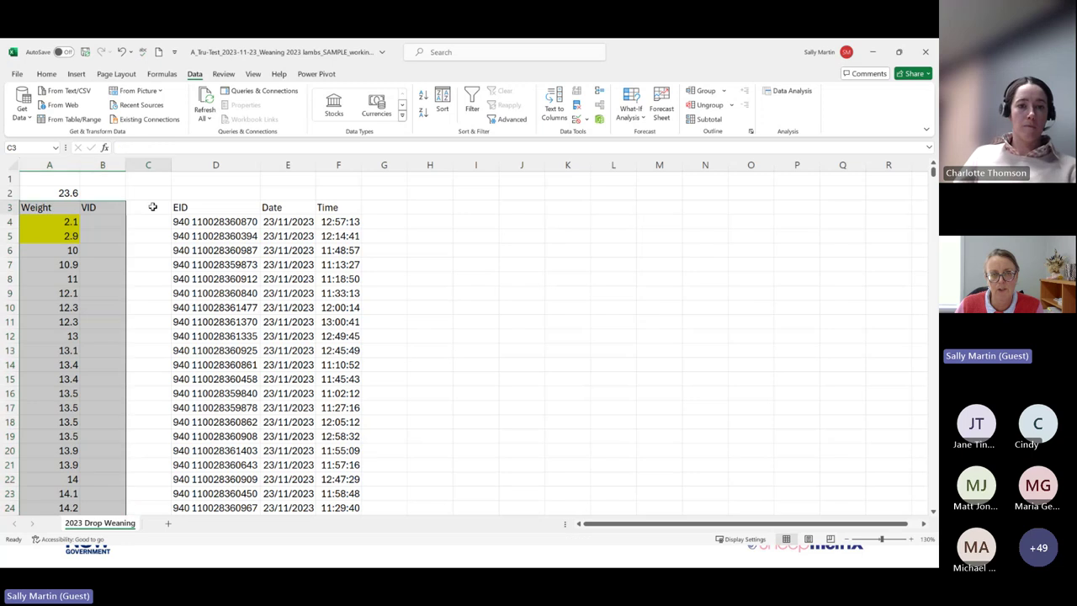
{"action": "left_click", "coordinate": [7, 207]}
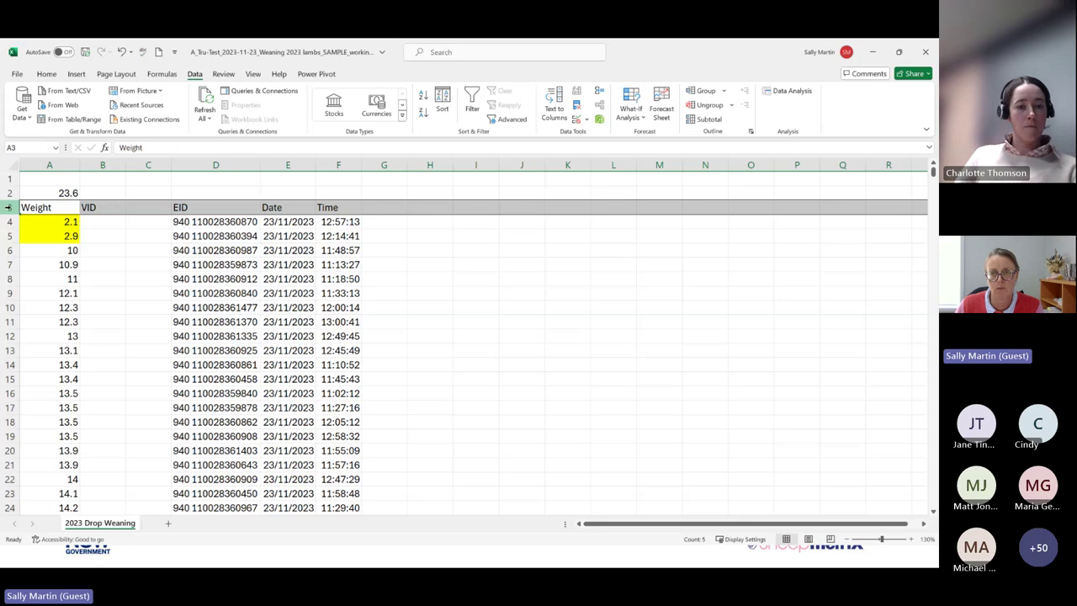
{"action": "left_click", "coordinate": [473, 101]}
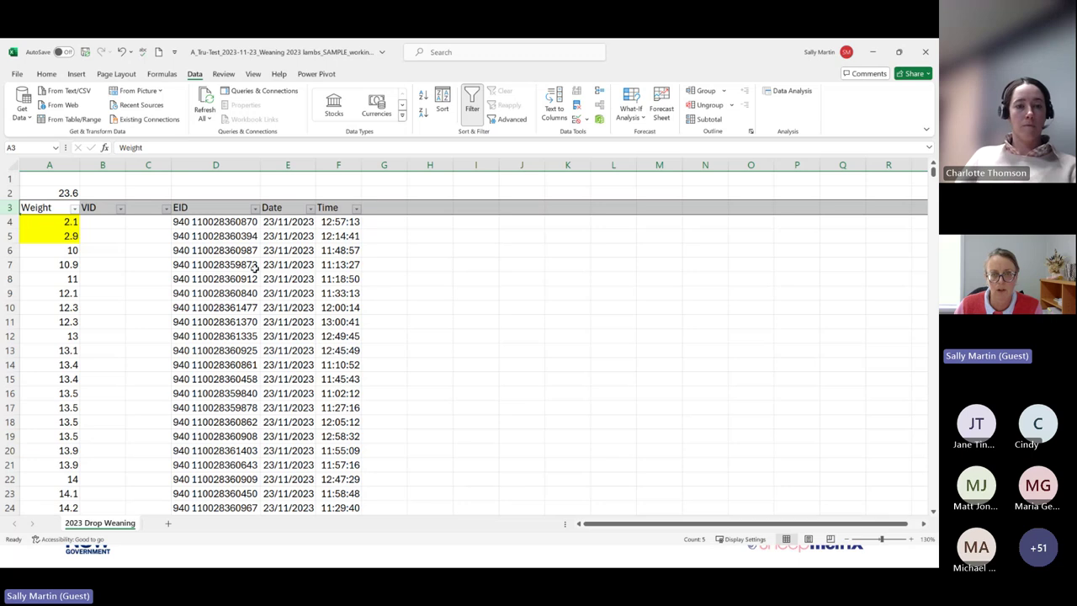
- AutoFit the RFID, NLISID, Visual_ID, IssueDate, ManufactureDate and Colour columns to their contents
{"action": "left_click", "coordinate": [145, 275]}
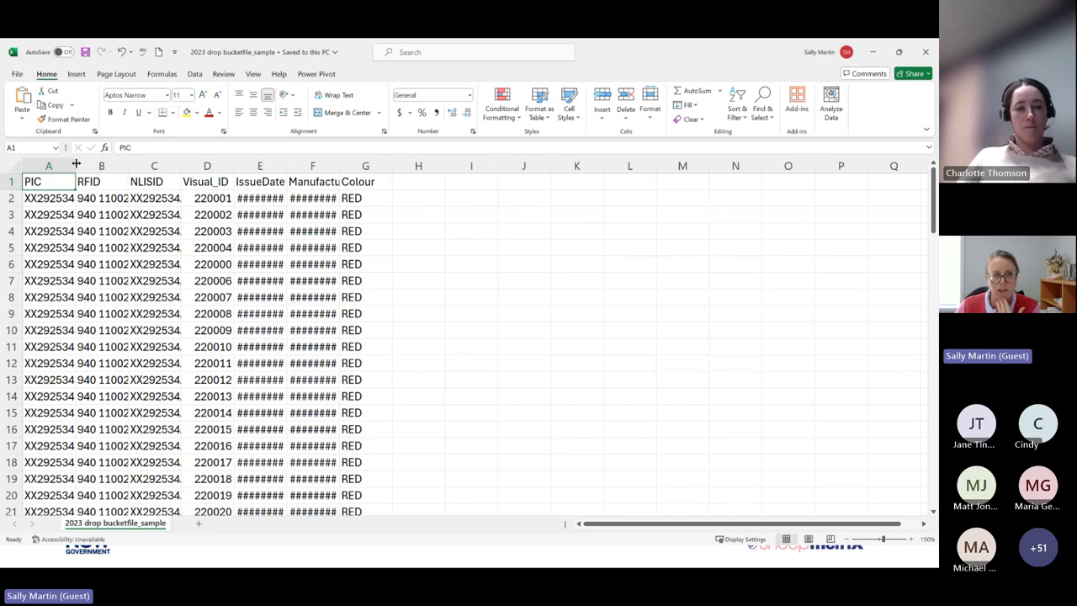
{"action": "double_click", "coordinate": [130, 163]}
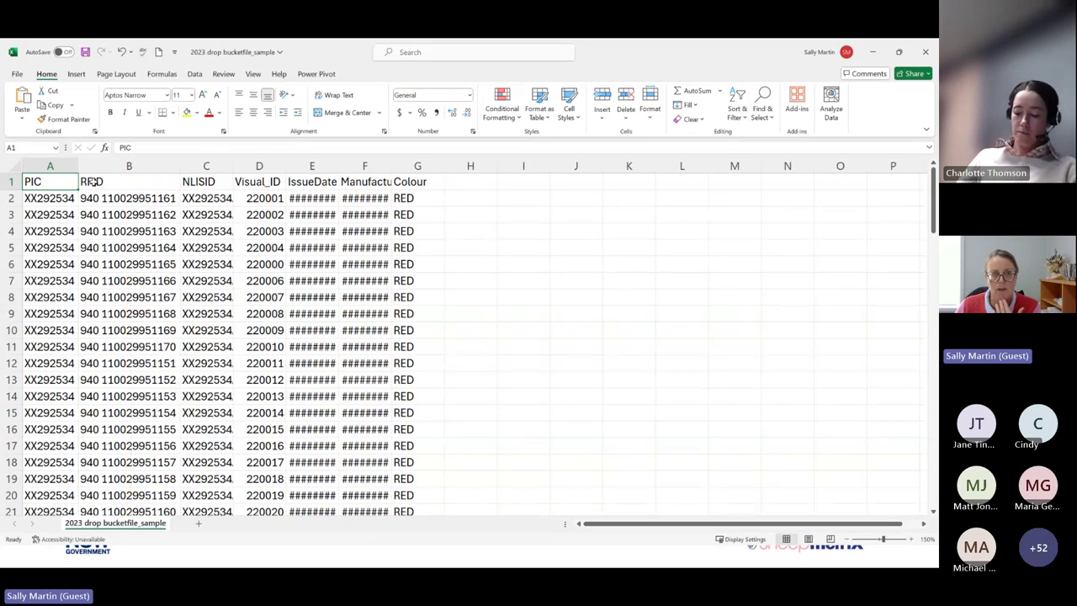
{"action": "double_click", "coordinate": [233, 163]}
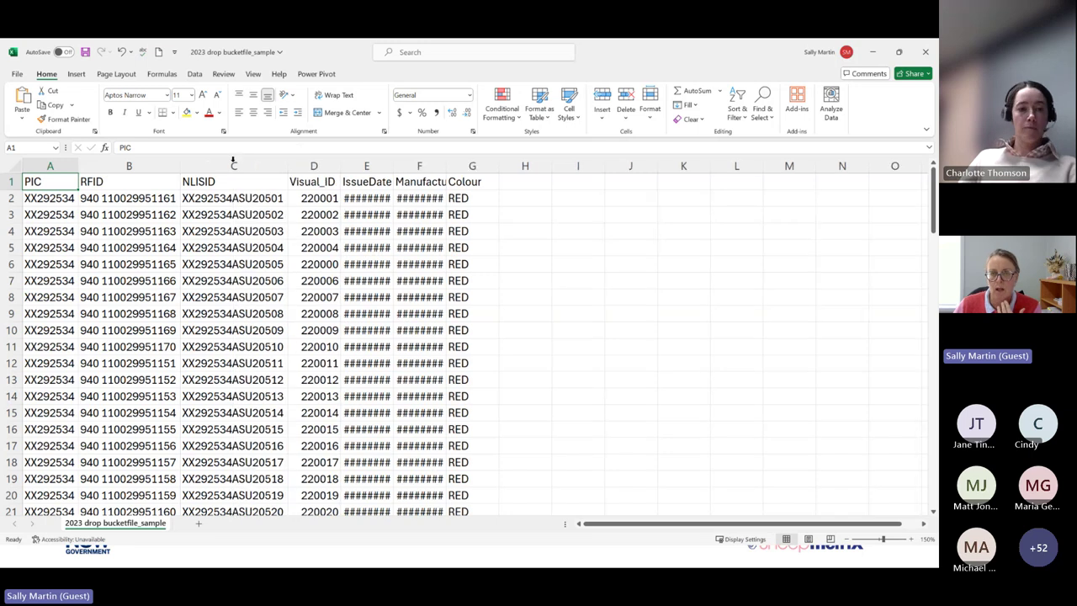
{"action": "double_click", "coordinate": [340, 166]}
{"action": "double_click", "coordinate": [395, 166]}
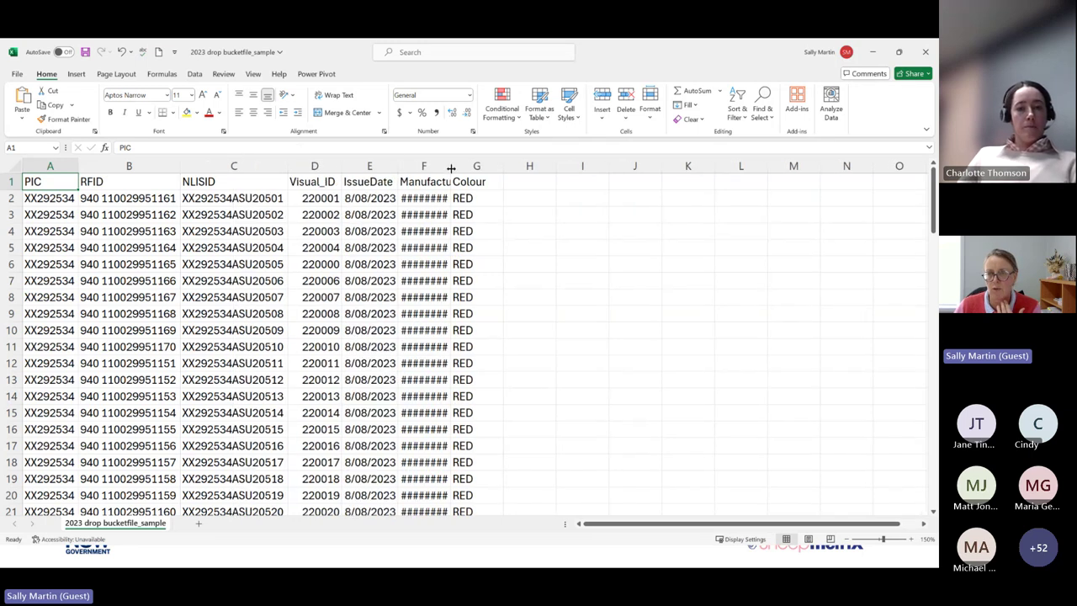
{"action": "double_click", "coordinate": [451, 166]}
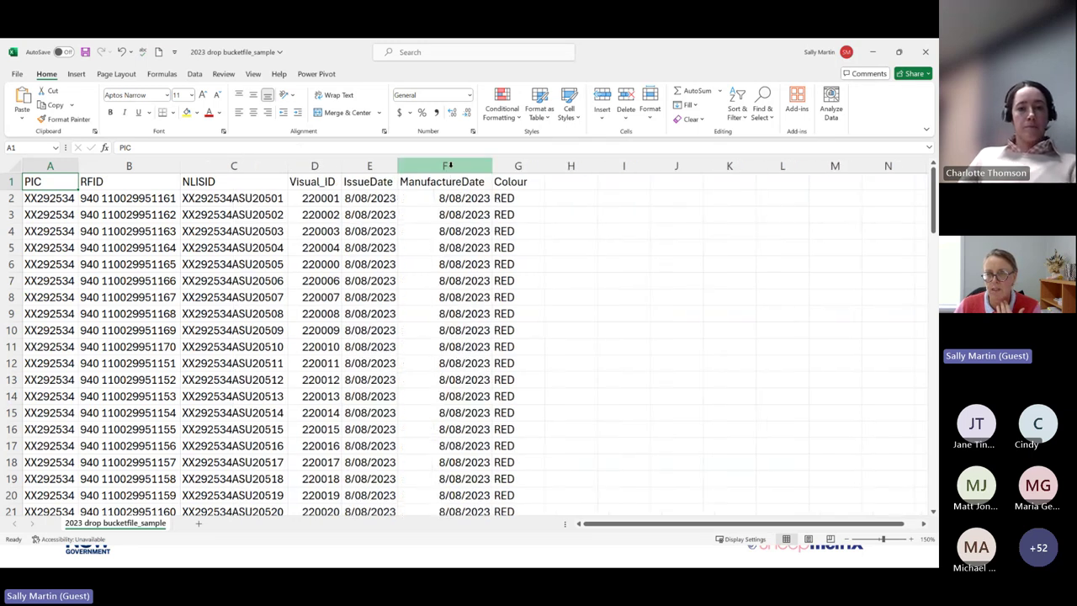
{"action": "double_click", "coordinate": [546, 166]}
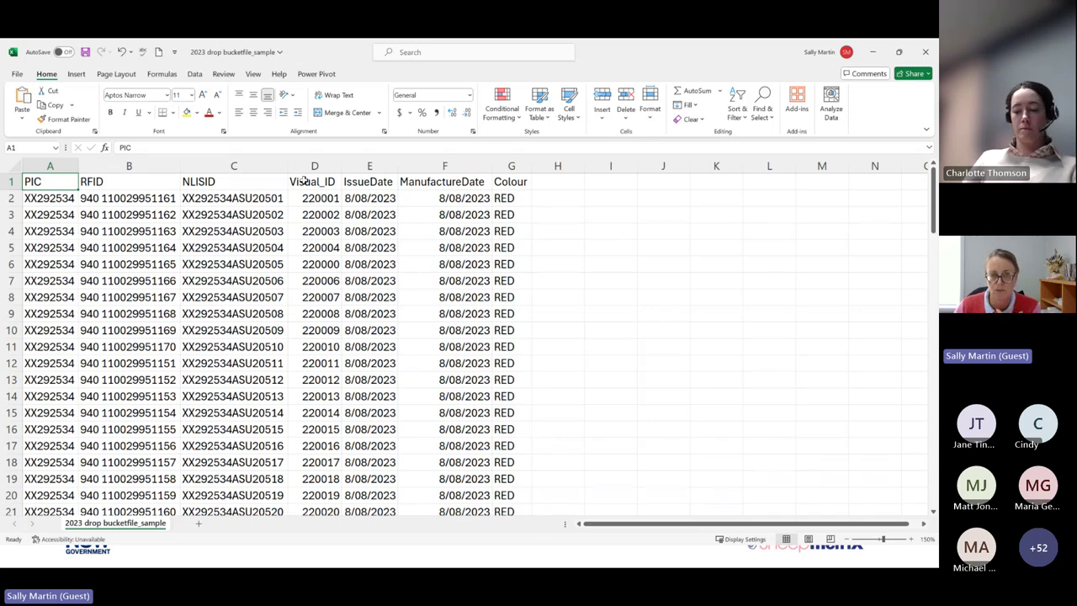
- Compare the visual ID in D2 against the RFID number in B2
{"action": "left_click", "coordinate": [318, 199]}
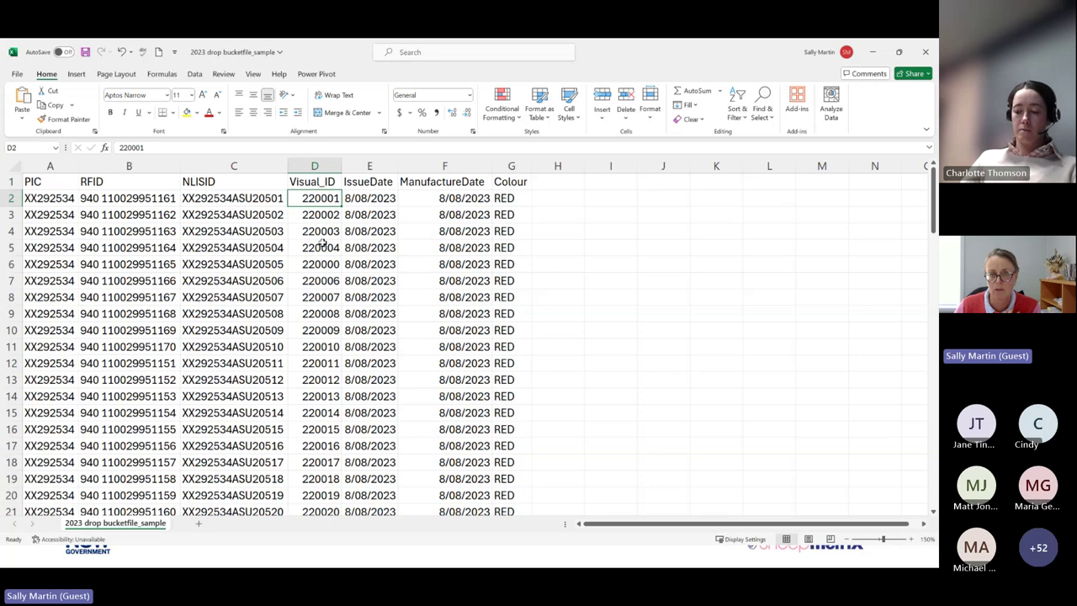
{"action": "left_click", "coordinate": [122, 198]}
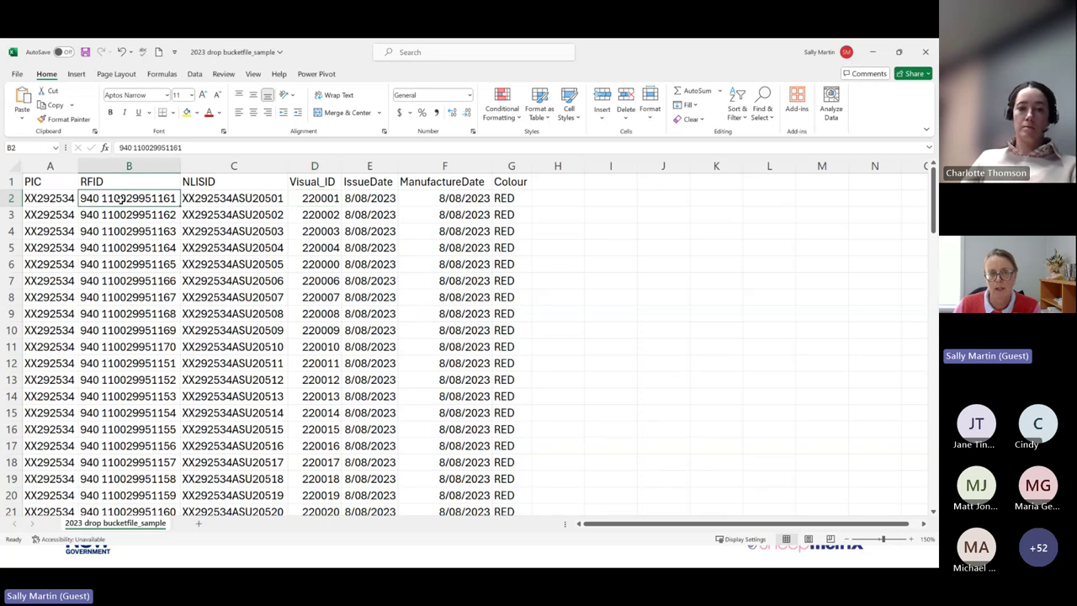
{"action": "left_click", "coordinate": [320, 198]}
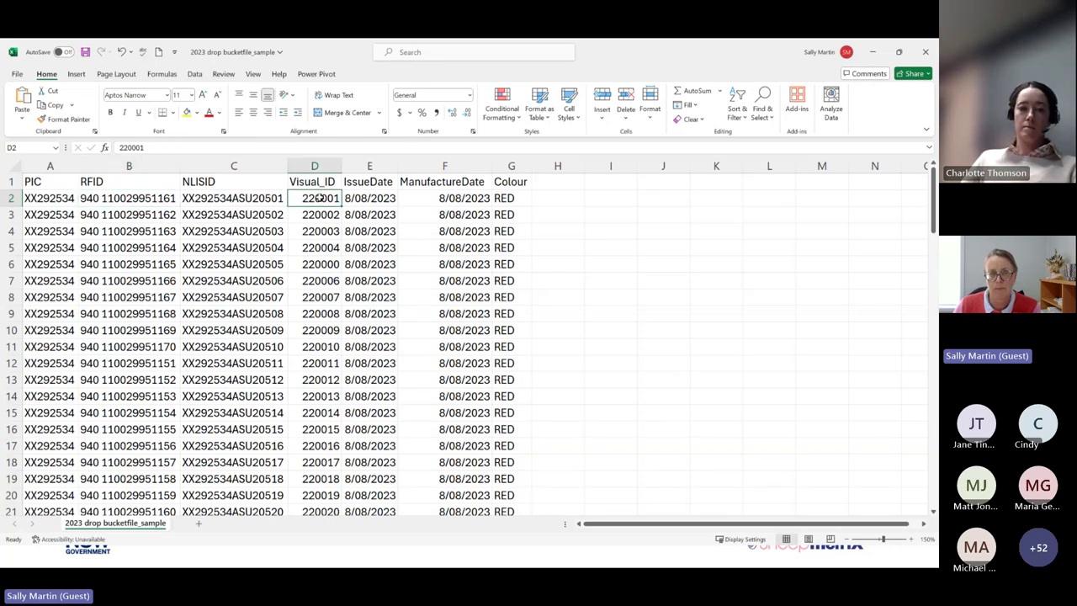
{"action": "left_click", "coordinate": [148, 199]}
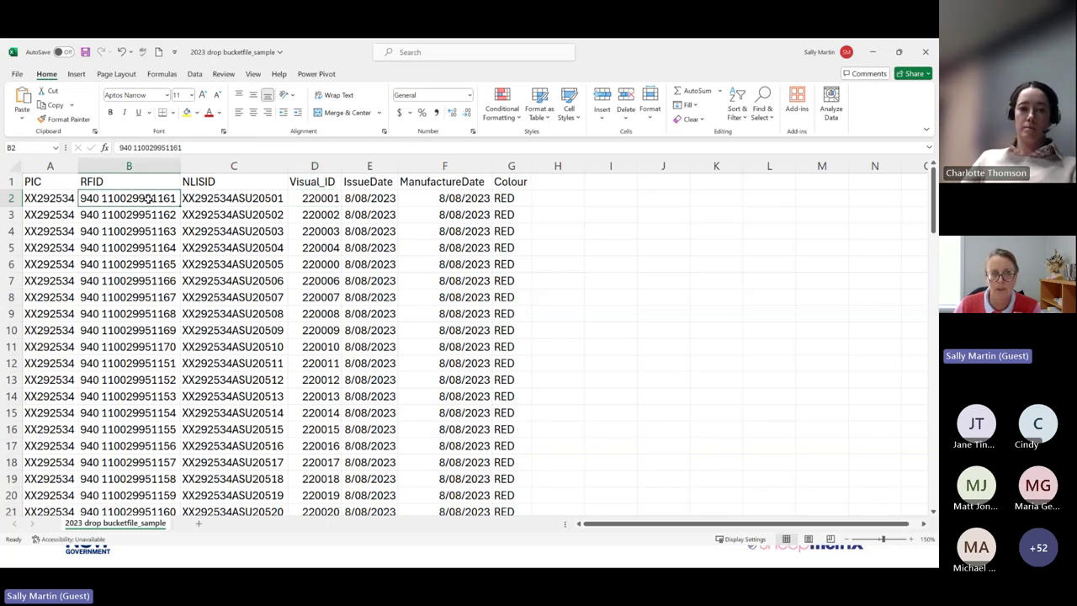
{"action": "left_click", "coordinate": [327, 200]}
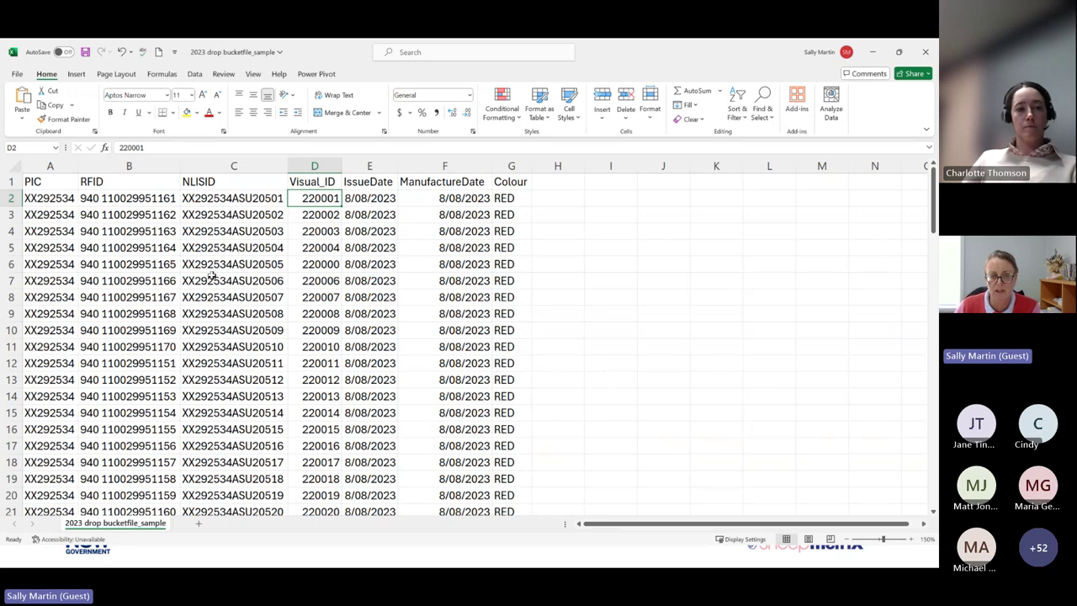
- Save a copy of 2023 drop bucketfile_sample to OneDrive in Excel Workbook (.xlsx) format
{"action": "left_click", "coordinate": [18, 75]}
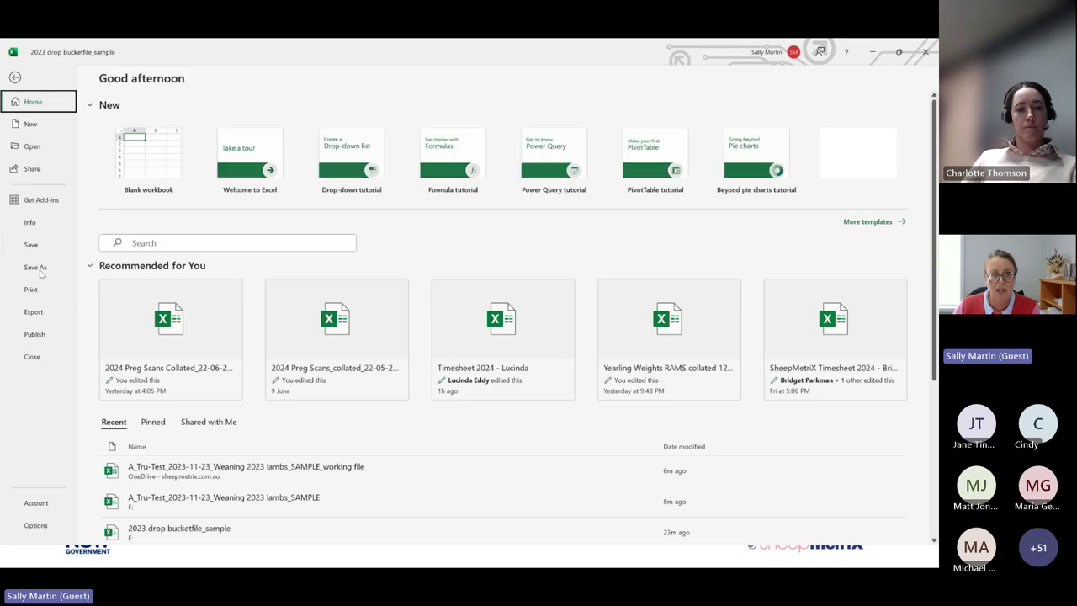
{"action": "left_click", "coordinate": [36, 267]}
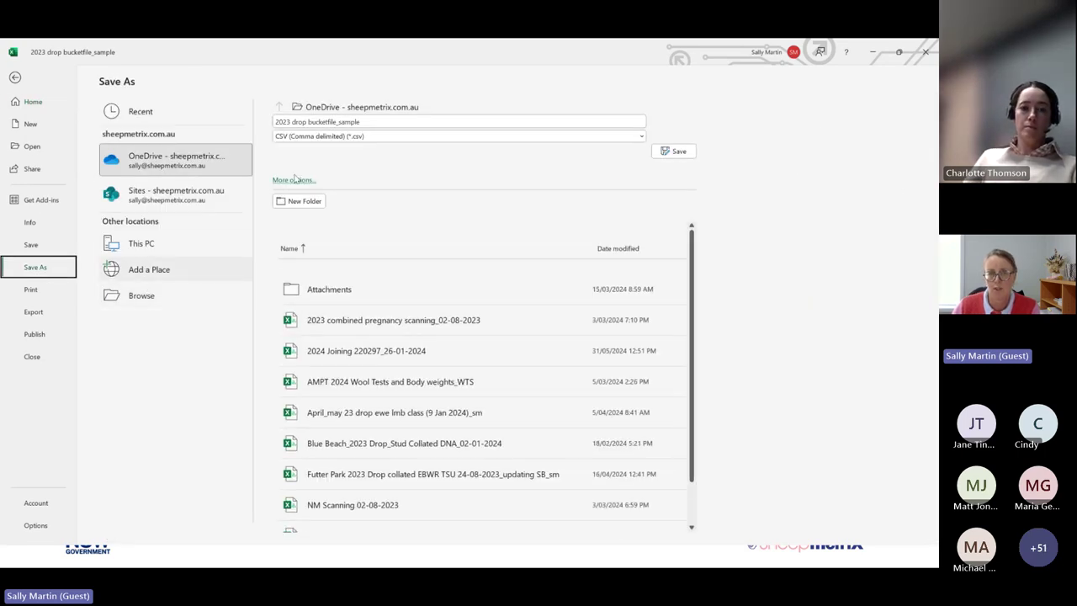
{"action": "left_click", "coordinate": [328, 135]}
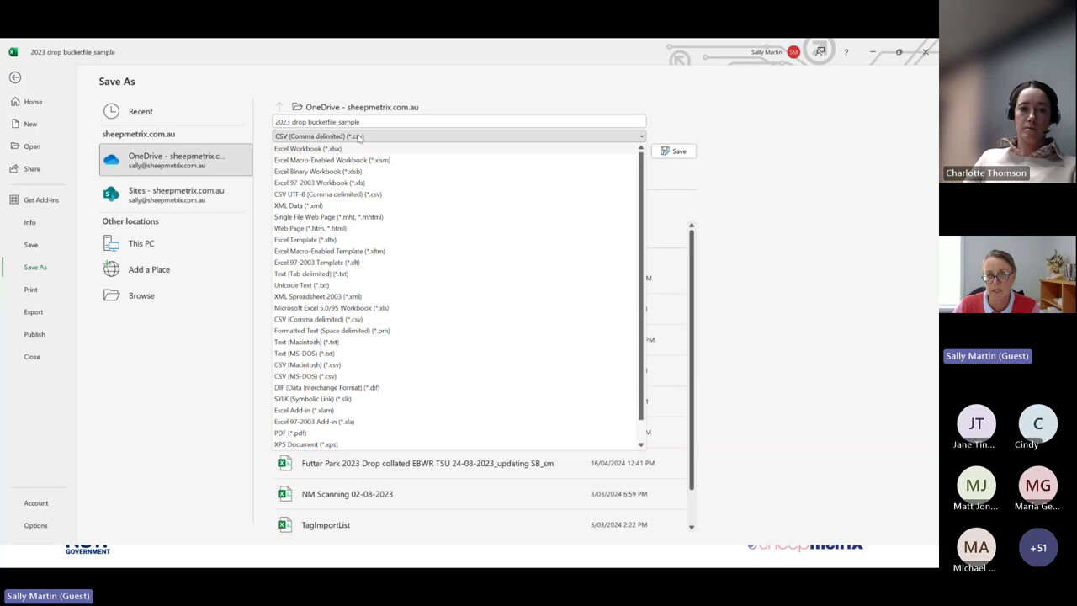
{"action": "left_click", "coordinate": [332, 149]}
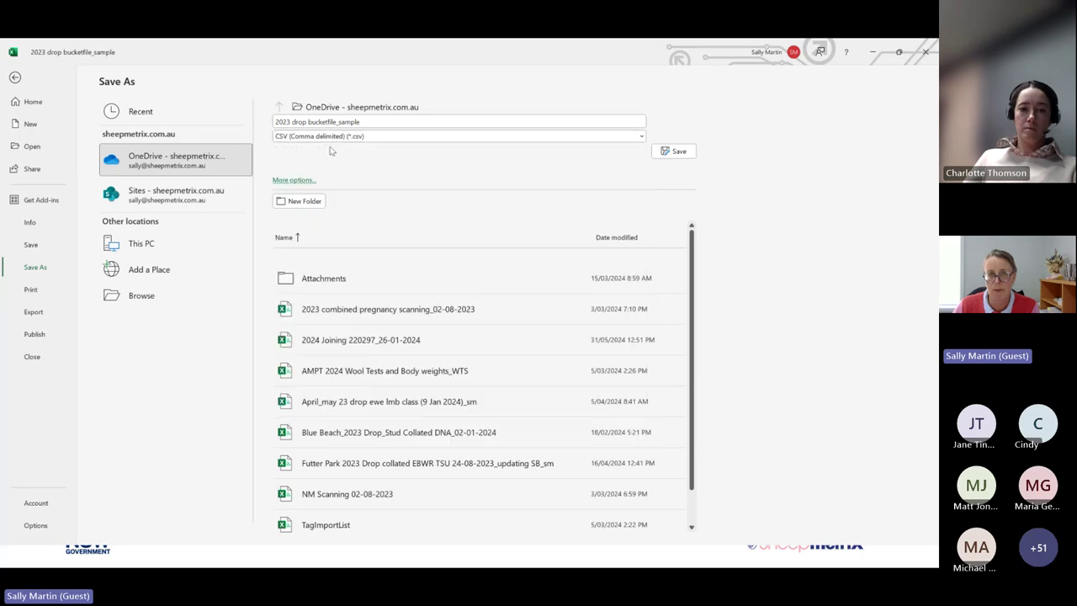
{"action": "left_click", "coordinate": [680, 152]}
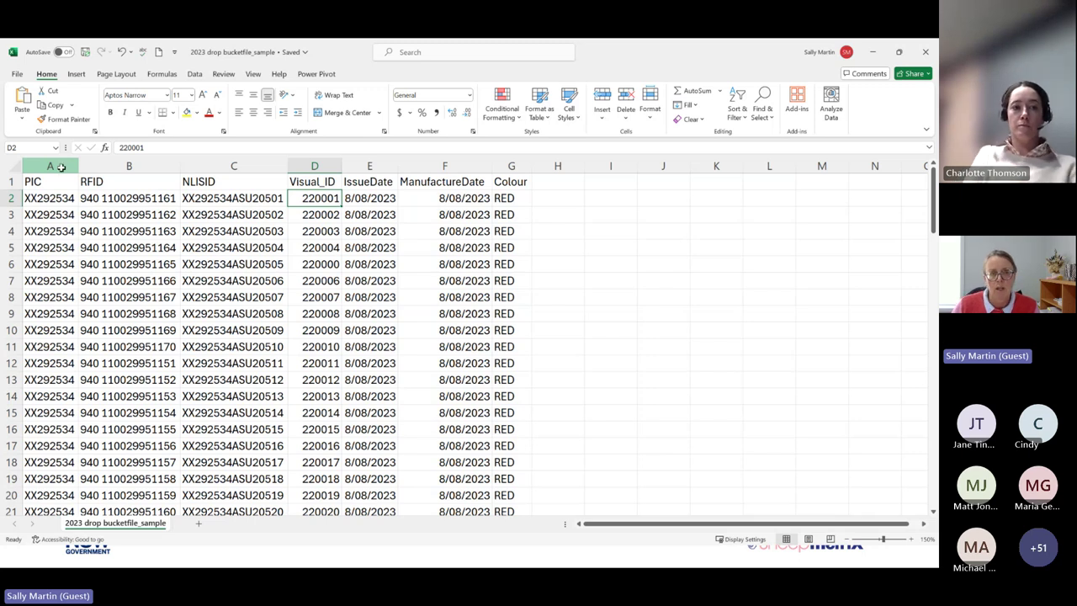
- Delete the PIC, NLISID, IssueDate and ManufactureDate columns, then select the RFID heading in A1
{"action": "left_click", "coordinate": [61, 165]}
{"action": "right_click", "coordinate": [60, 166]}
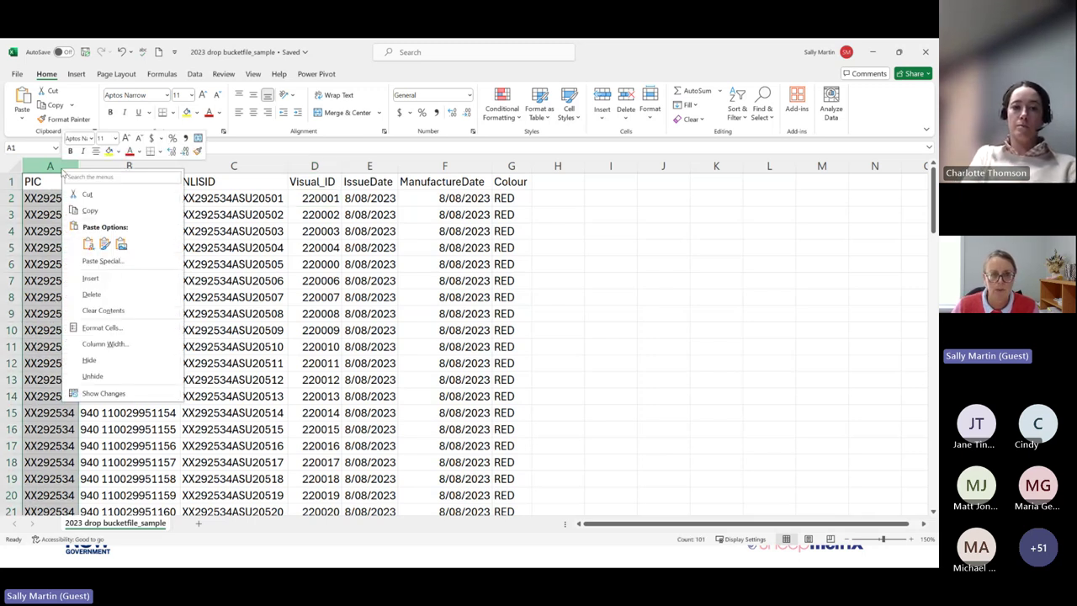
{"action": "left_click", "coordinate": [91, 295]}
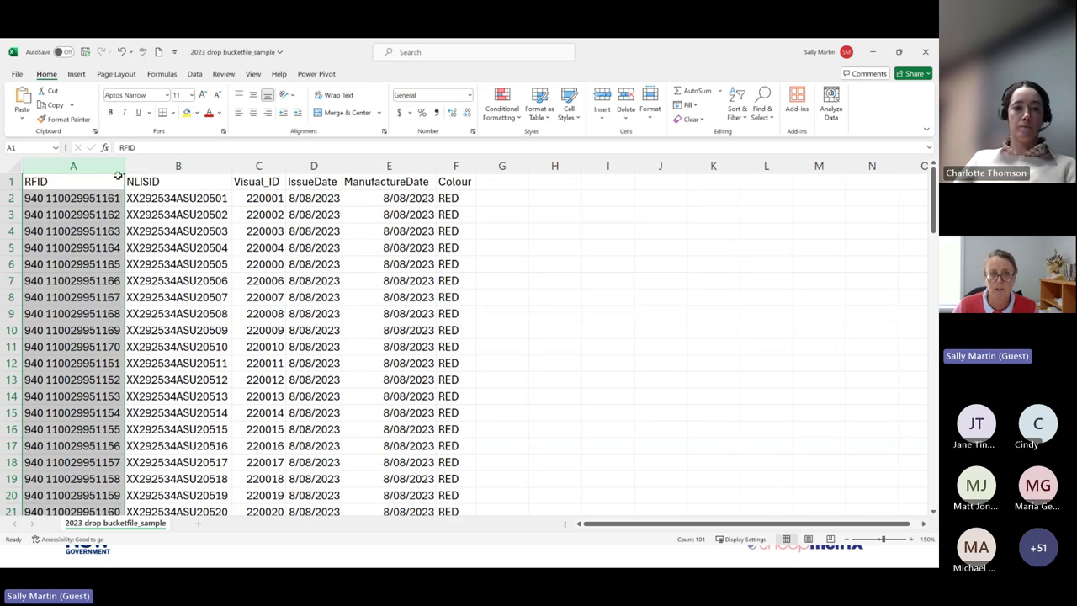
{"action": "left_click", "coordinate": [167, 160]}
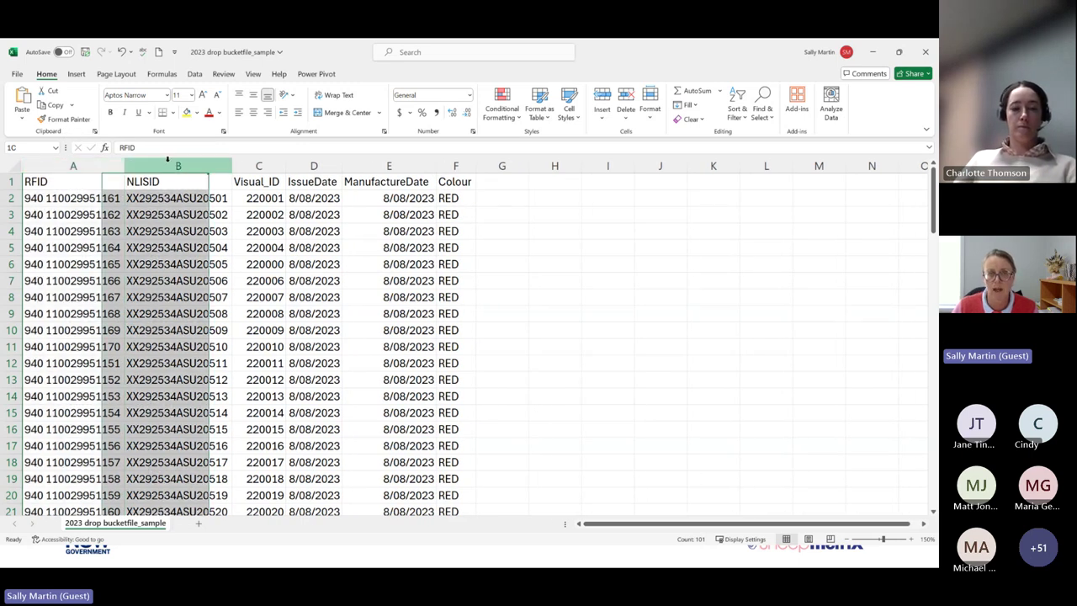
{"action": "right_click", "coordinate": [170, 161]}
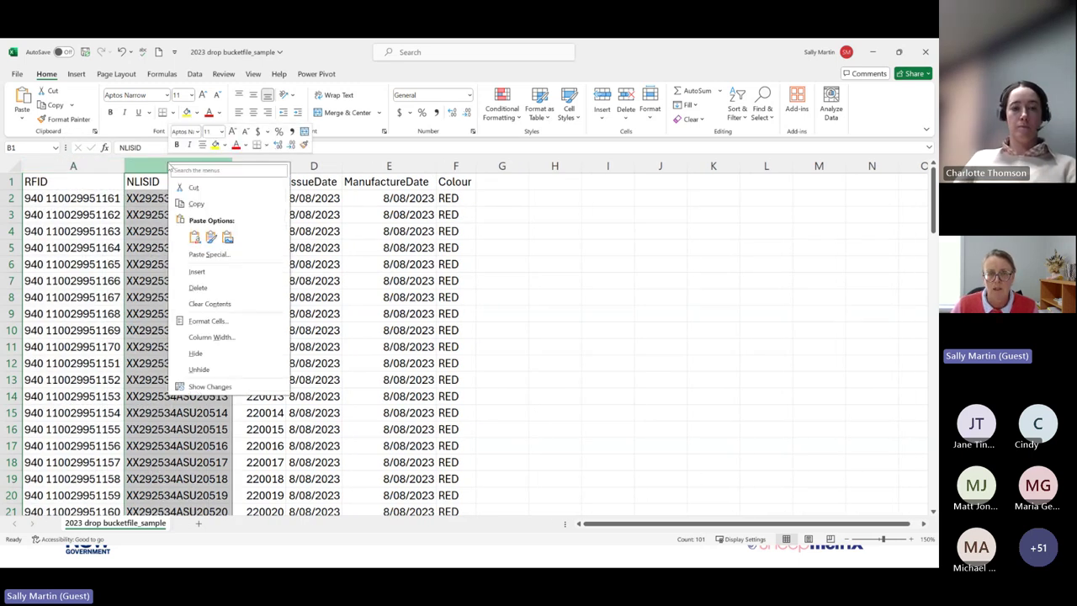
{"action": "left_click", "coordinate": [198, 287]}
{"action": "left_click_drag", "start_coordinate": [221, 164], "coordinate": [283, 165]}
{"action": "right_click", "coordinate": [301, 291]}
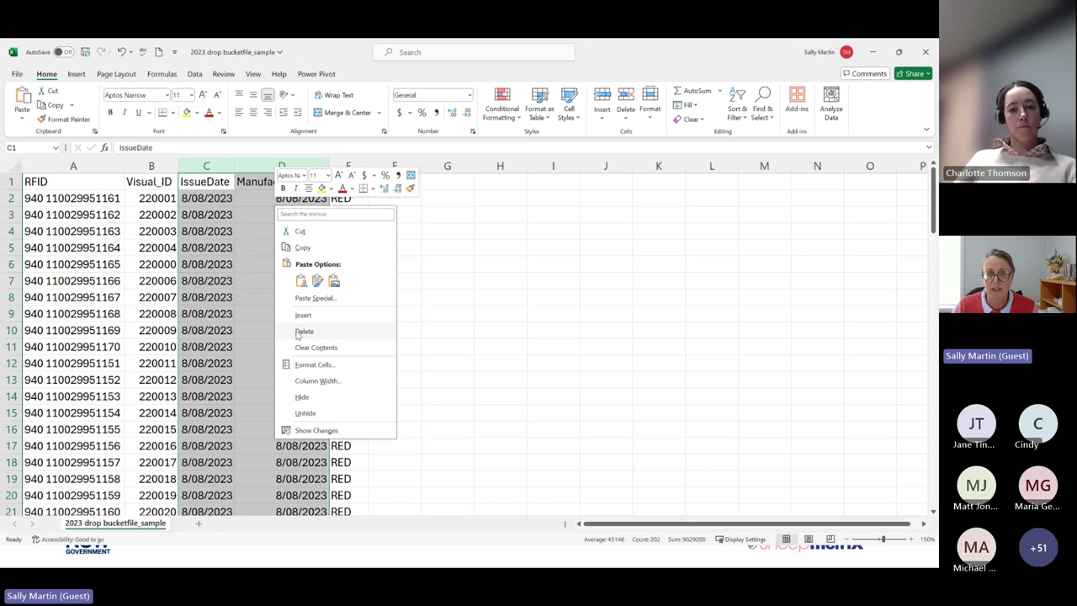
{"action": "left_click", "coordinate": [301, 332]}
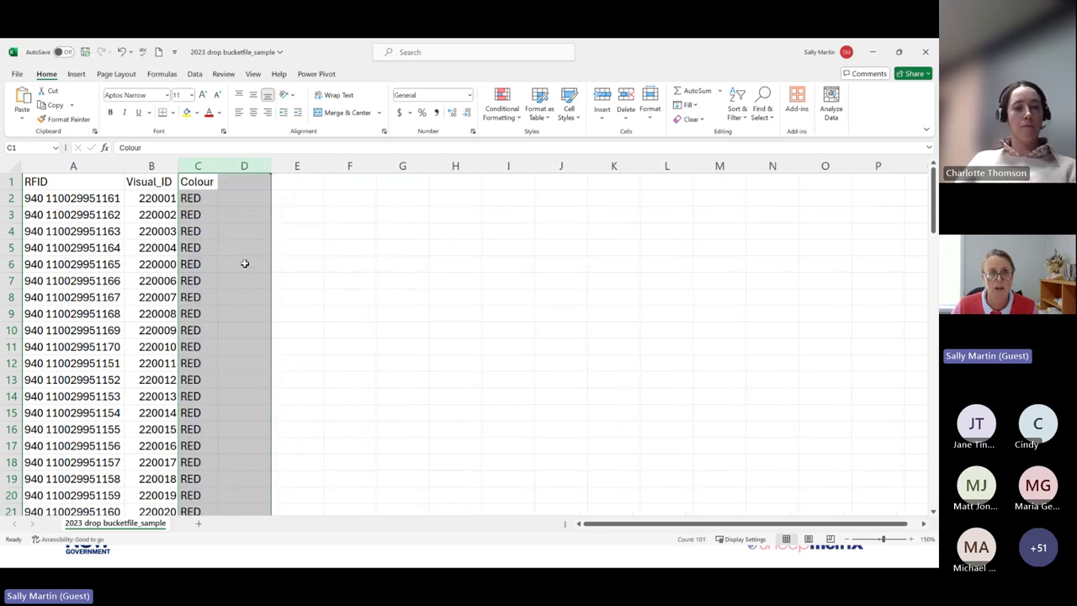
{"action": "left_click", "coordinate": [67, 180]}
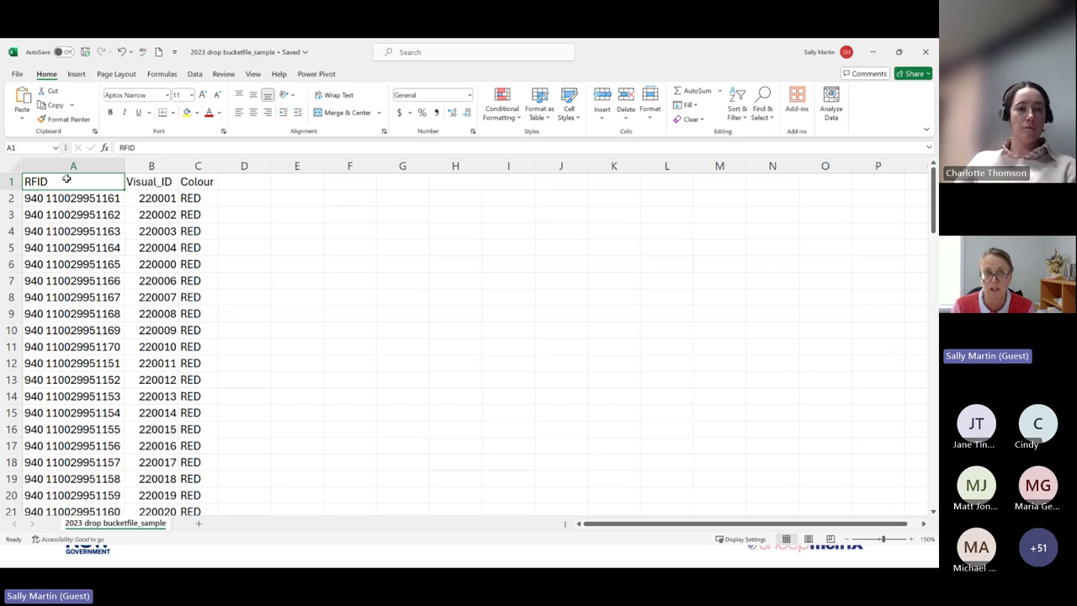
- Rename the headings in A1:C1 to EID, VID and TAG COL, widening column C to fit
{"action": "type", "text": "EID"}
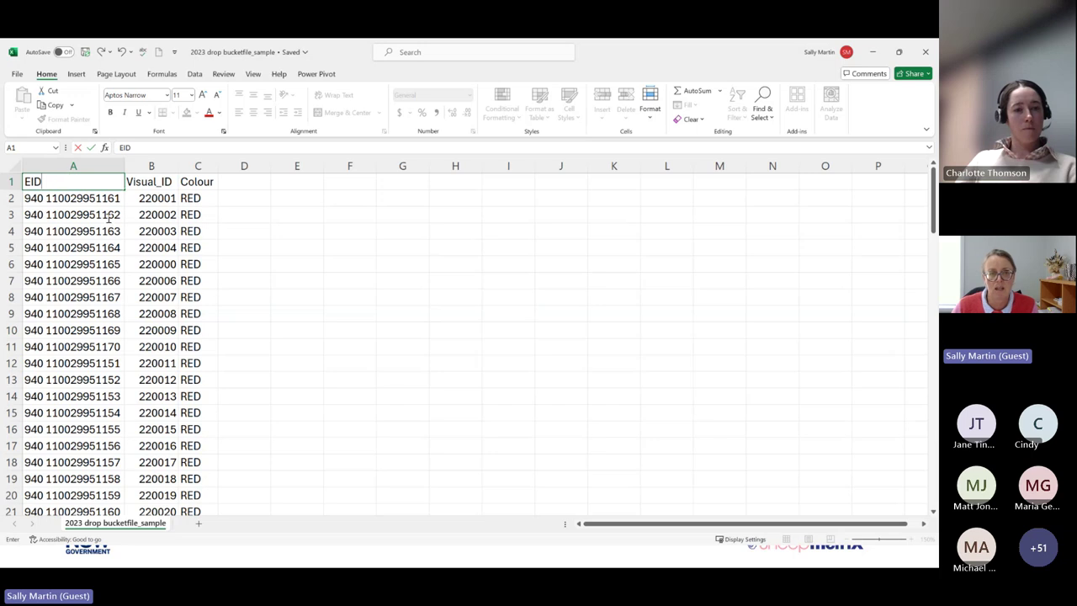
{"action": "left_click", "coordinate": [159, 179]}
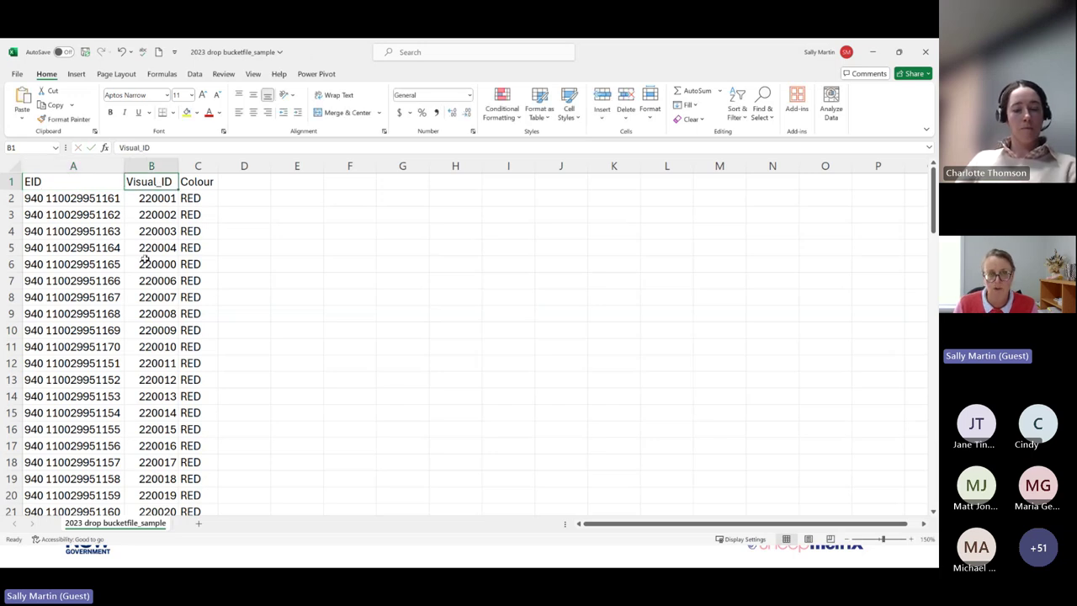
{"action": "type", "text": "VID"}
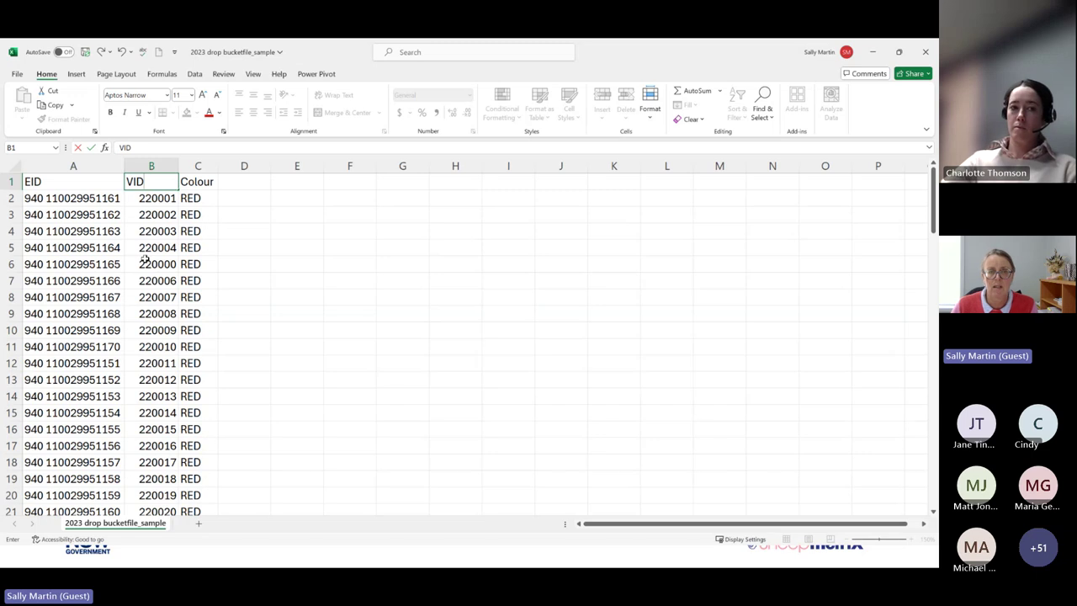
{"action": "left_click", "coordinate": [162, 249]}
{"action": "left_click", "coordinate": [200, 181]}
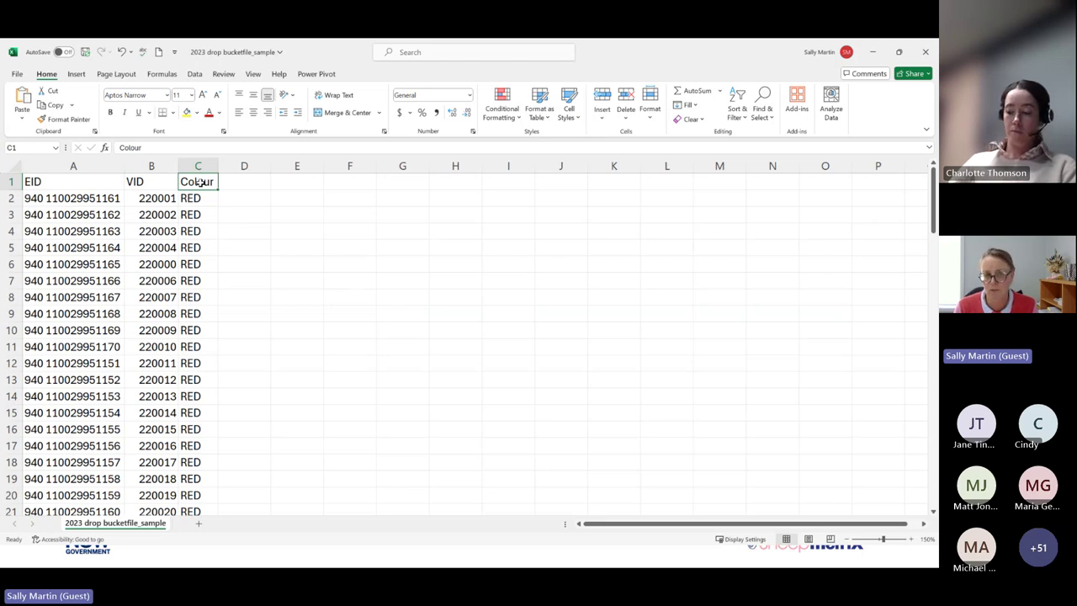
{"action": "type", "text": "TAG"}
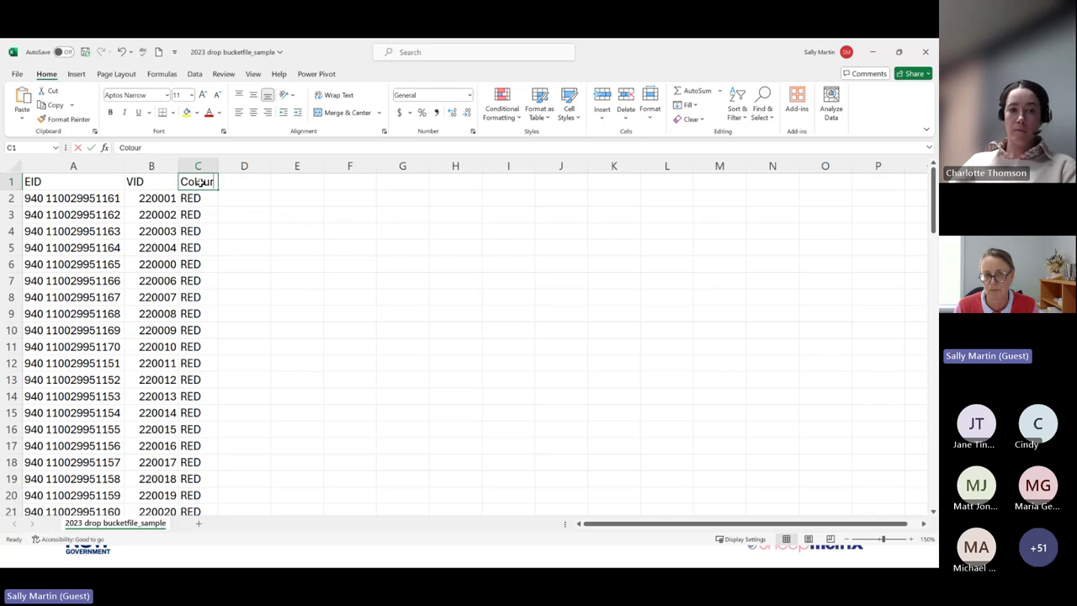
{"action": "type", "text": " CO"}
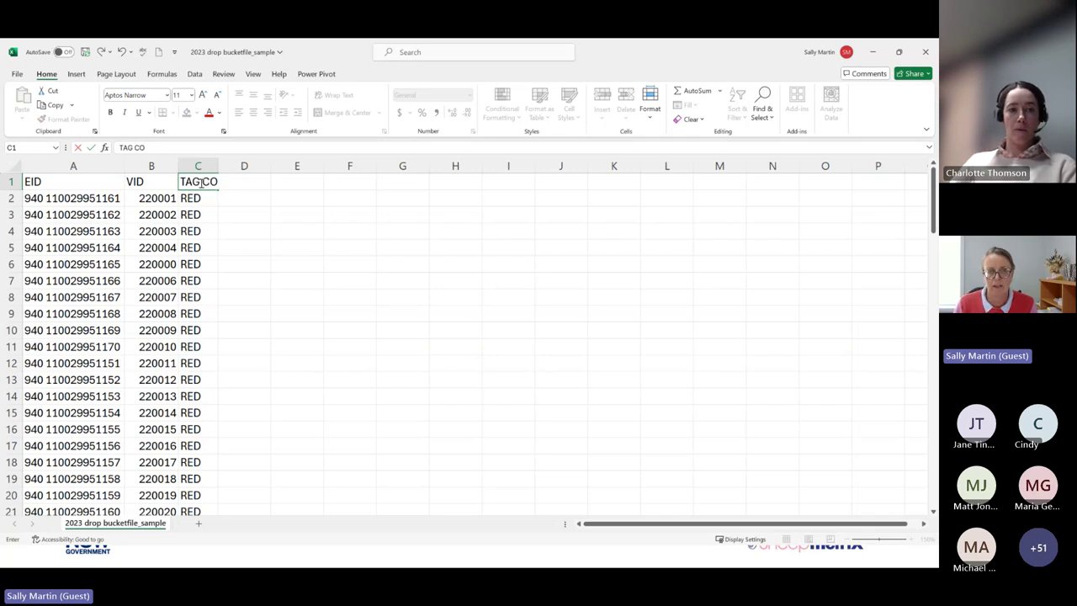
{"action": "type", "text": "L"}
{"action": "left_click", "coordinate": [243, 233]}
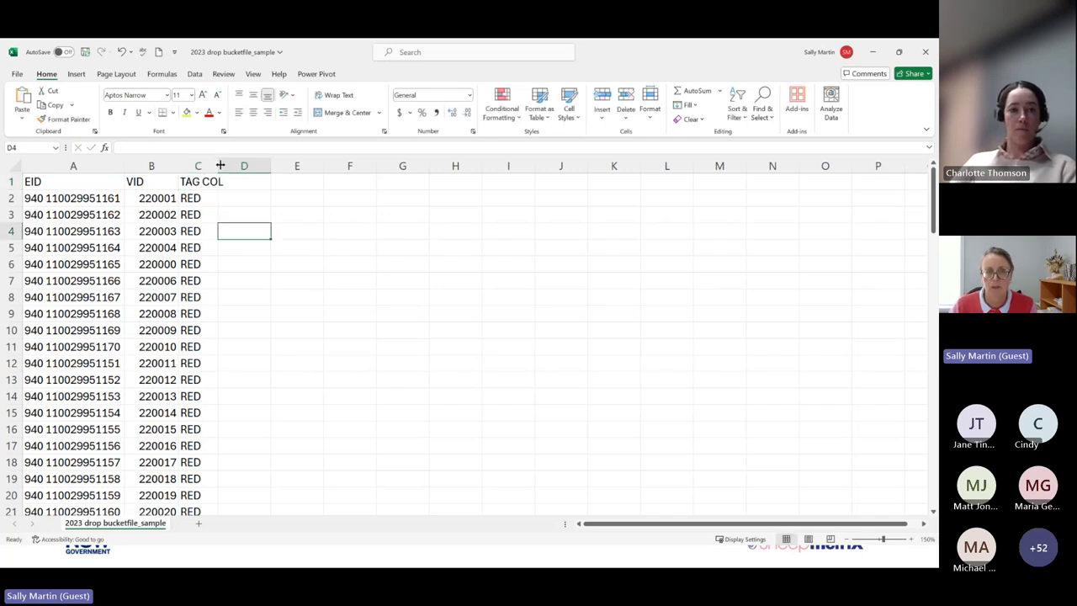
{"action": "double_click", "coordinate": [220, 166]}
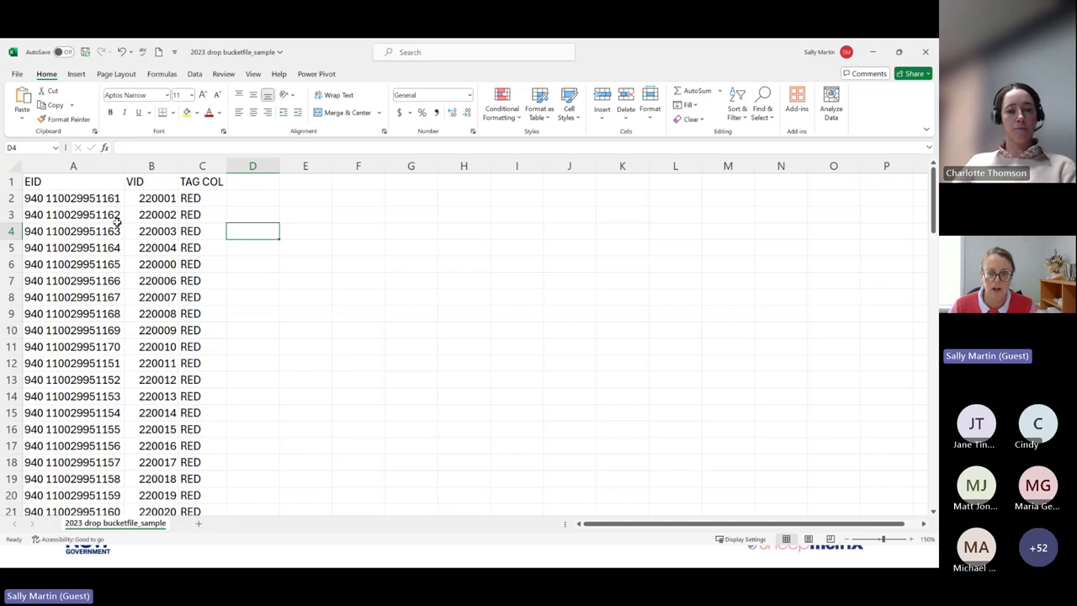
- Add the headings BT, DAM AGE and PDK in D1, E1 and F1
{"action": "left_click", "coordinate": [258, 182]}
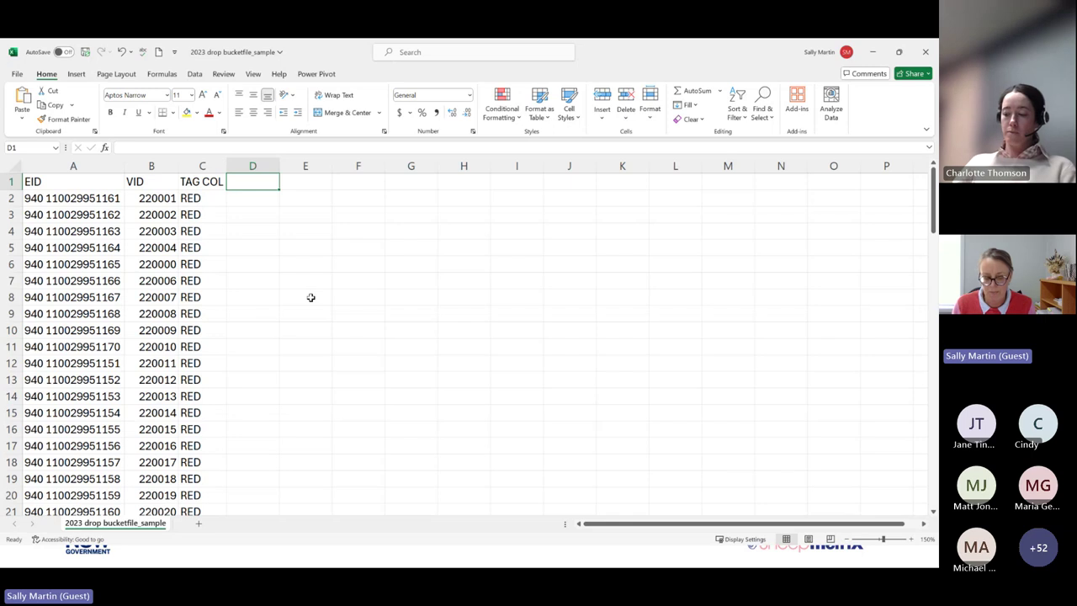
{"action": "type", "text": "BT"}
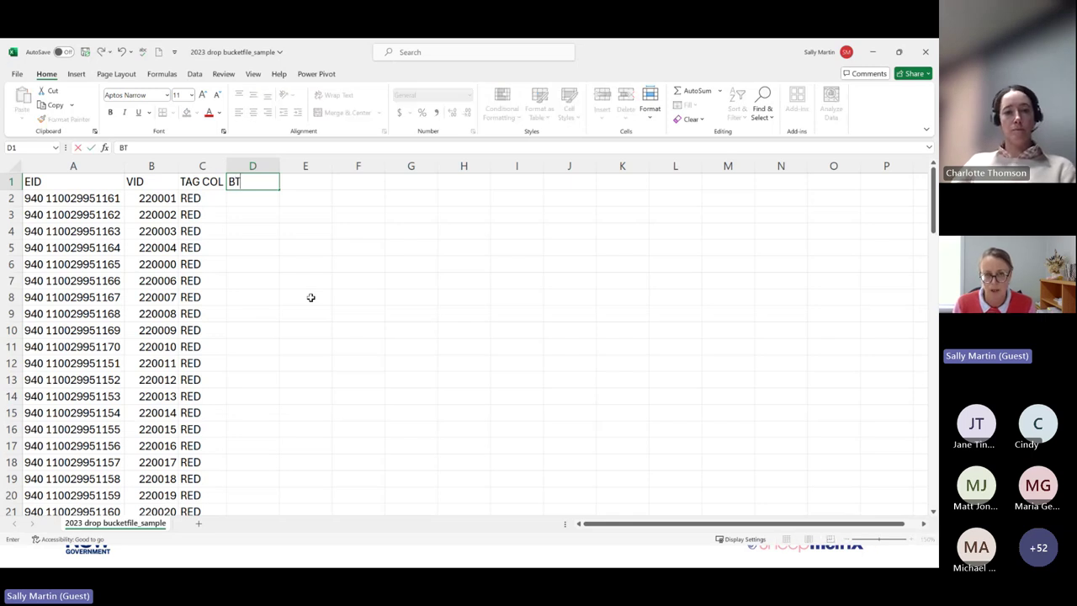
{"action": "key", "text": "Tab"}
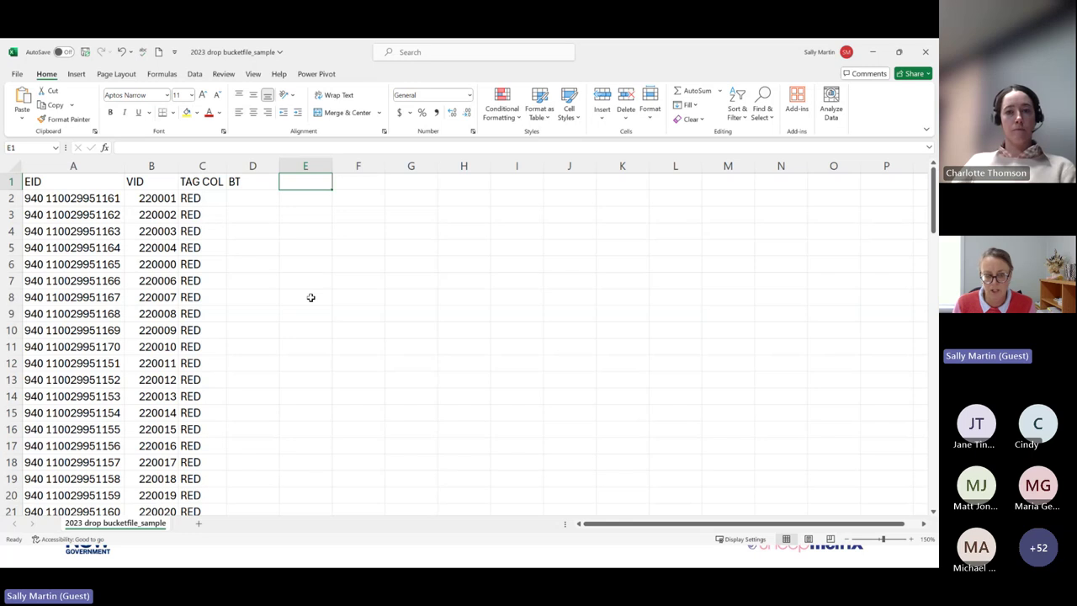
{"action": "type", "text": "DA"}
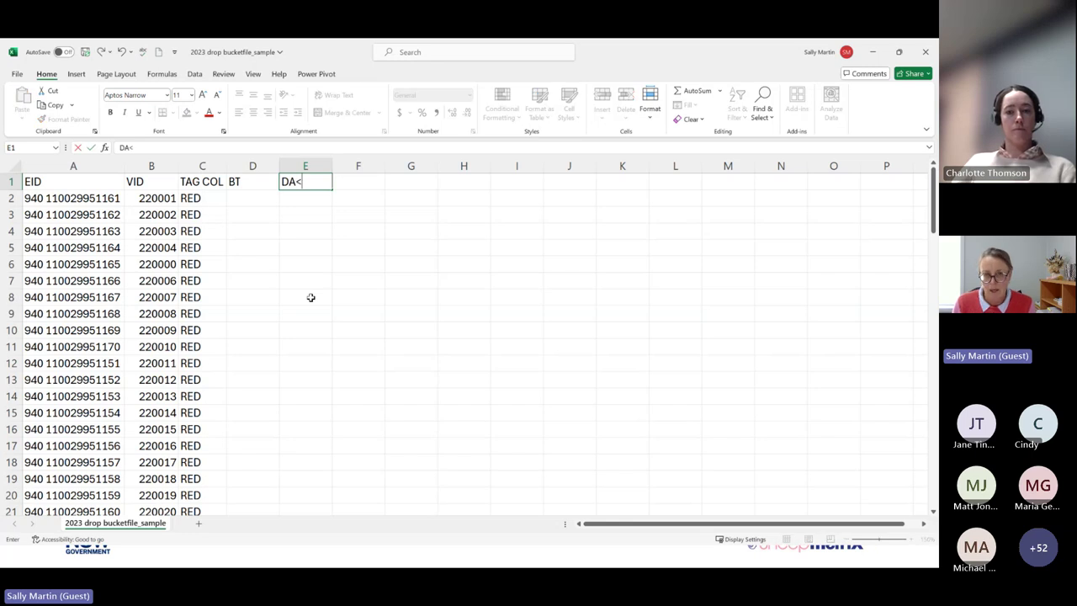
{"action": "type", "text": "M AGE"}
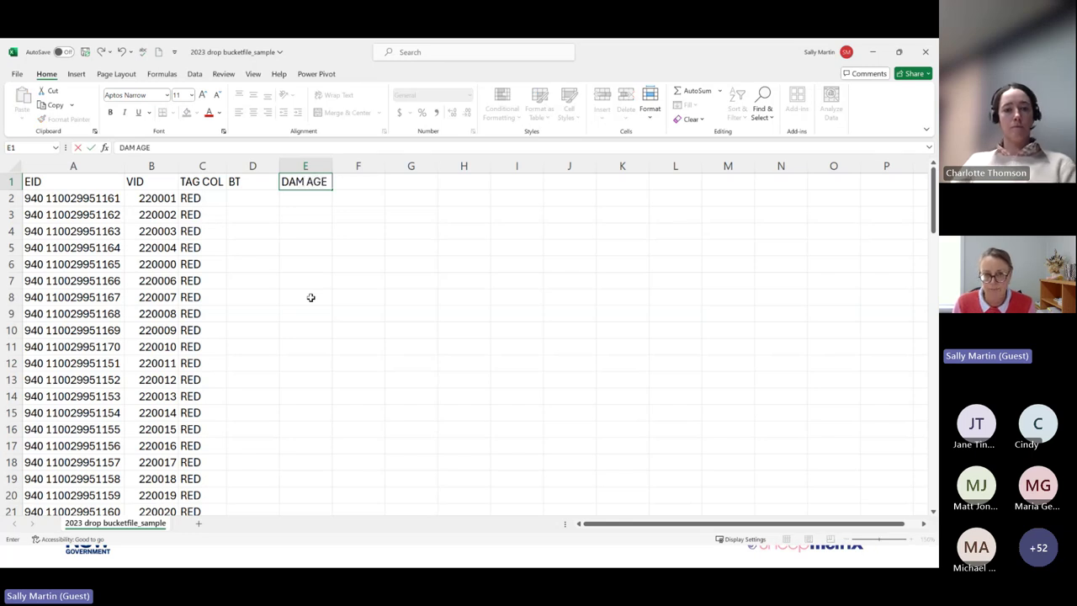
{"action": "key", "text": "BackSpace"}
{"action": "type", "text": "E"}
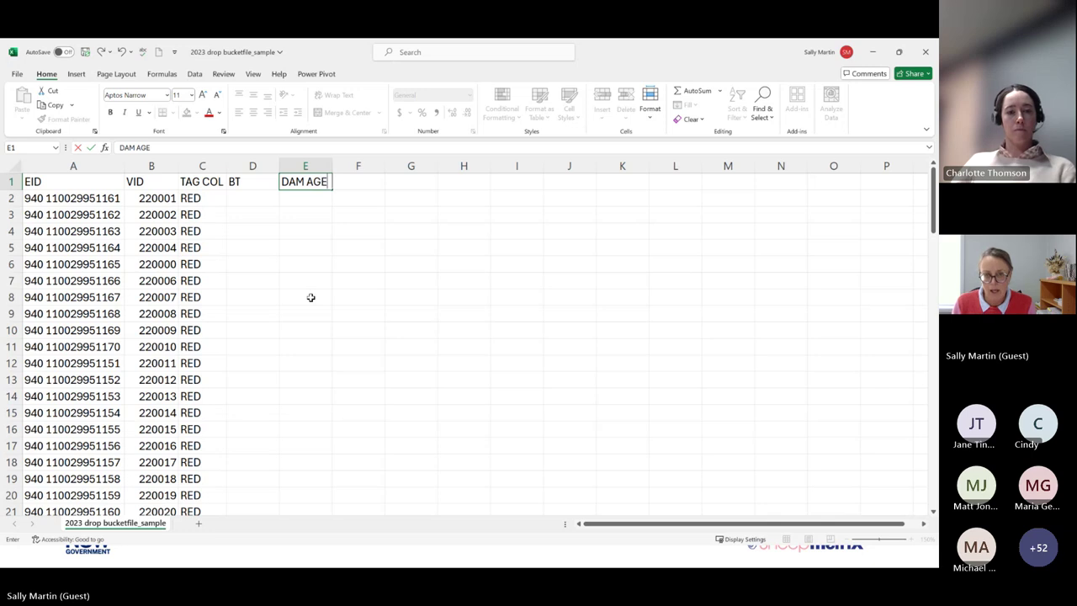
{"action": "key", "text": "Tab"}
{"action": "type", "text": "PD"}
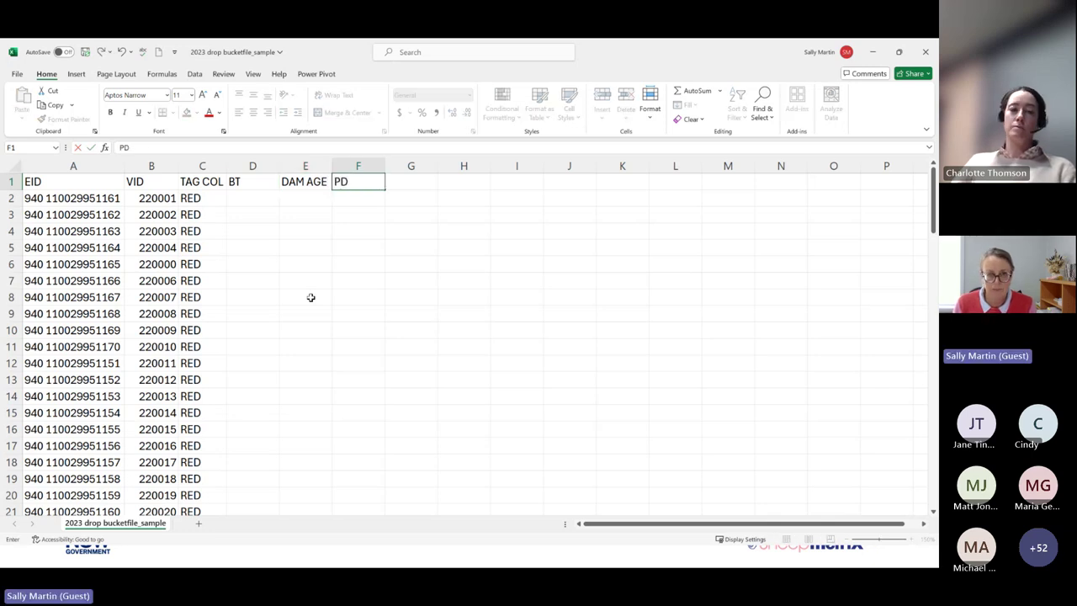
{"action": "type", "text": "K"}
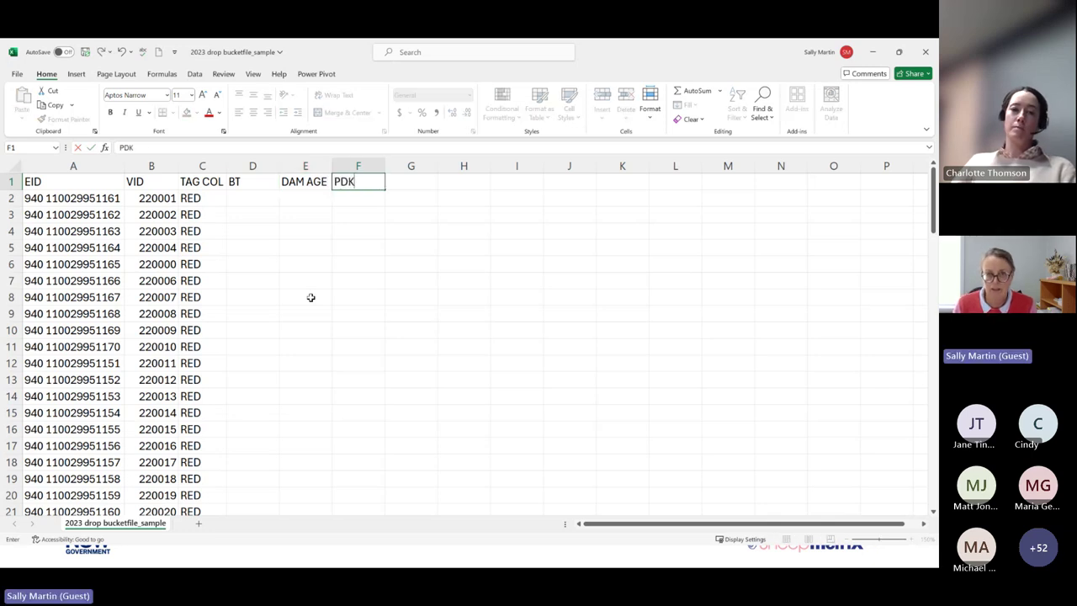
{"action": "left_click", "coordinate": [244, 198]}
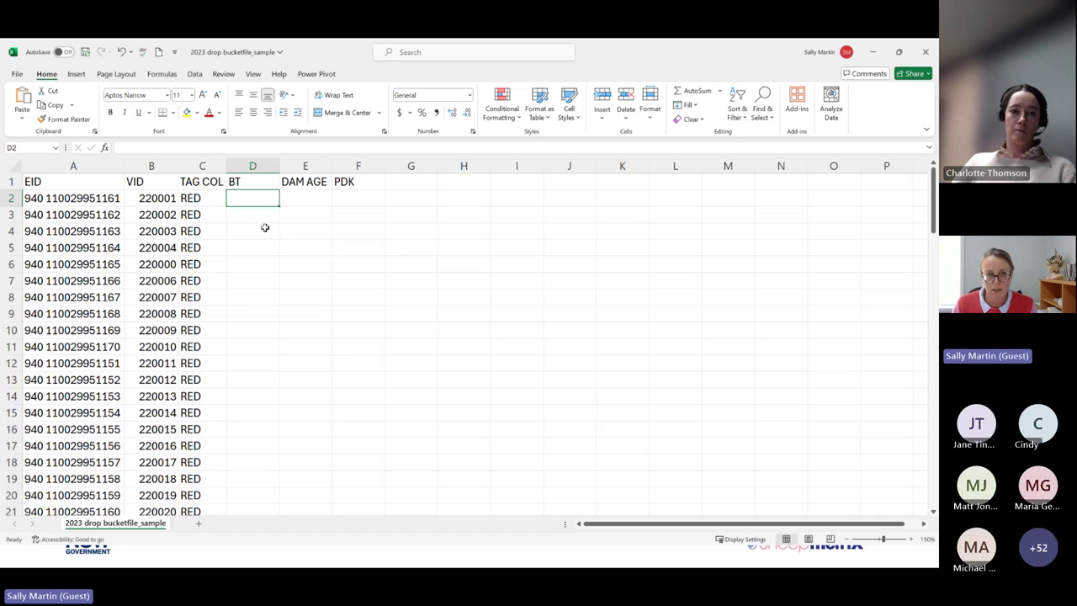
- Enter 1 in D2 and fill it down the BT column to D21
{"action": "type", "text": "1"}
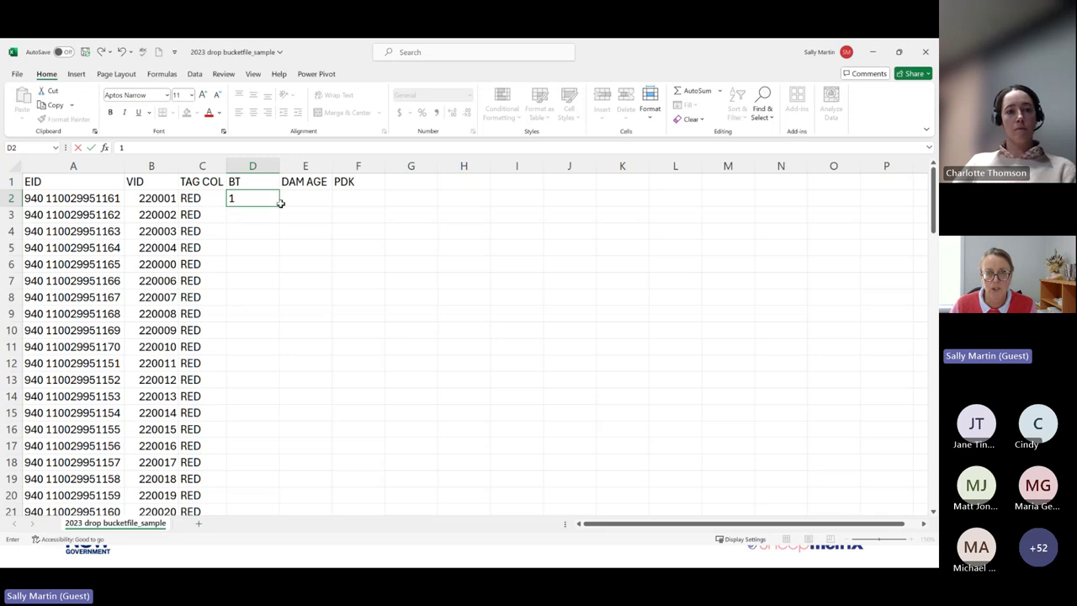
{"action": "left_click_drag", "start_coordinate": [278, 207], "coordinate": [248, 462]}
{"action": "scroll", "coordinate": [310, 399], "scroll_direction": "up", "scroll_amount": 1}
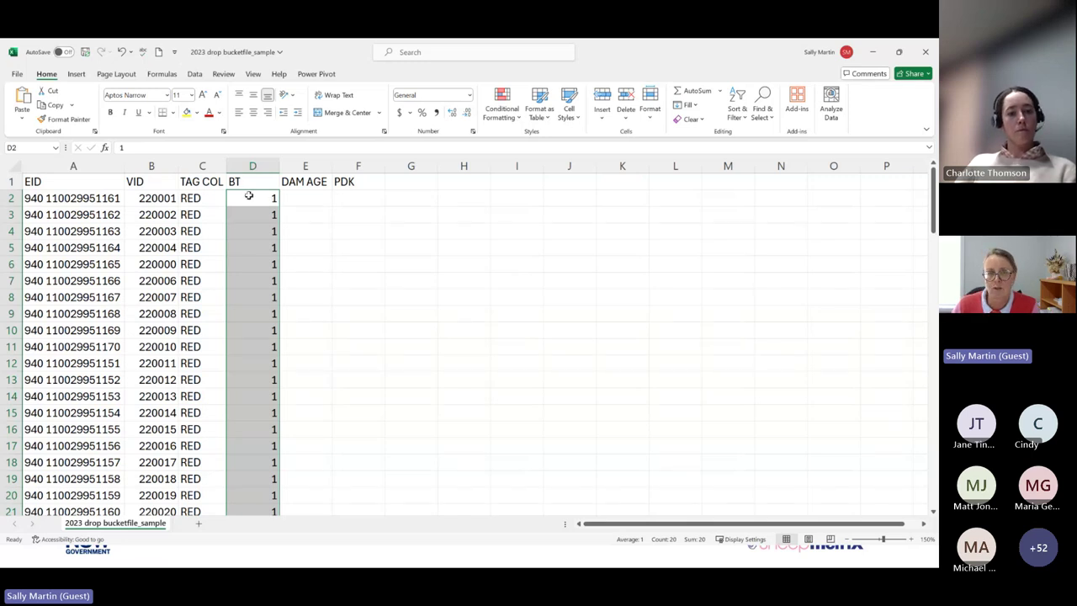
{"action": "left_click", "coordinate": [249, 195]}
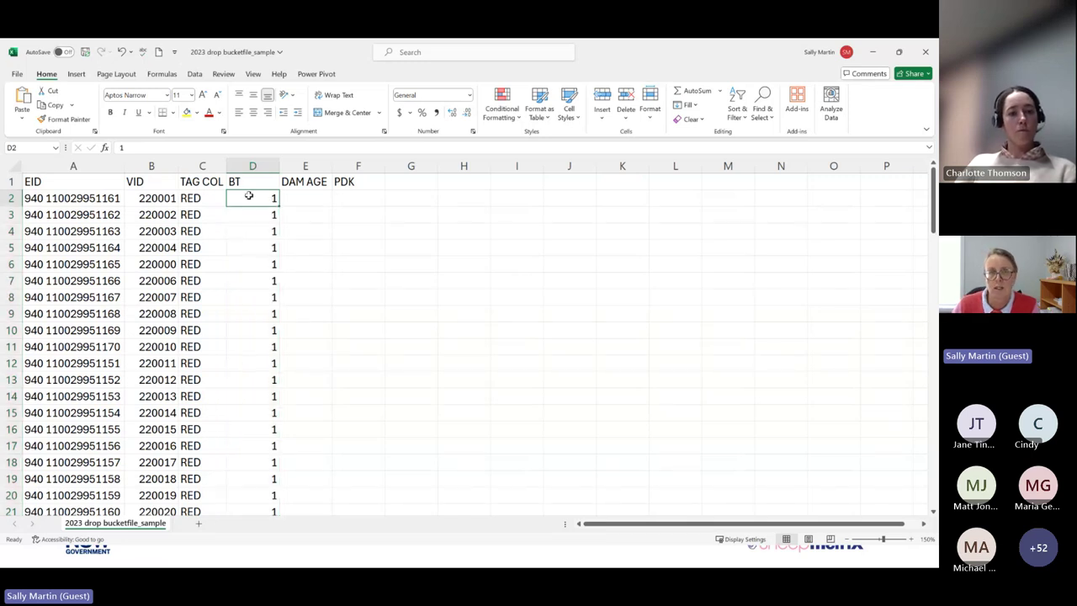
- Freeze the top row via View > Freeze Panes and scroll to confirm the headings stay fixed
{"action": "left_click", "coordinate": [253, 74]}
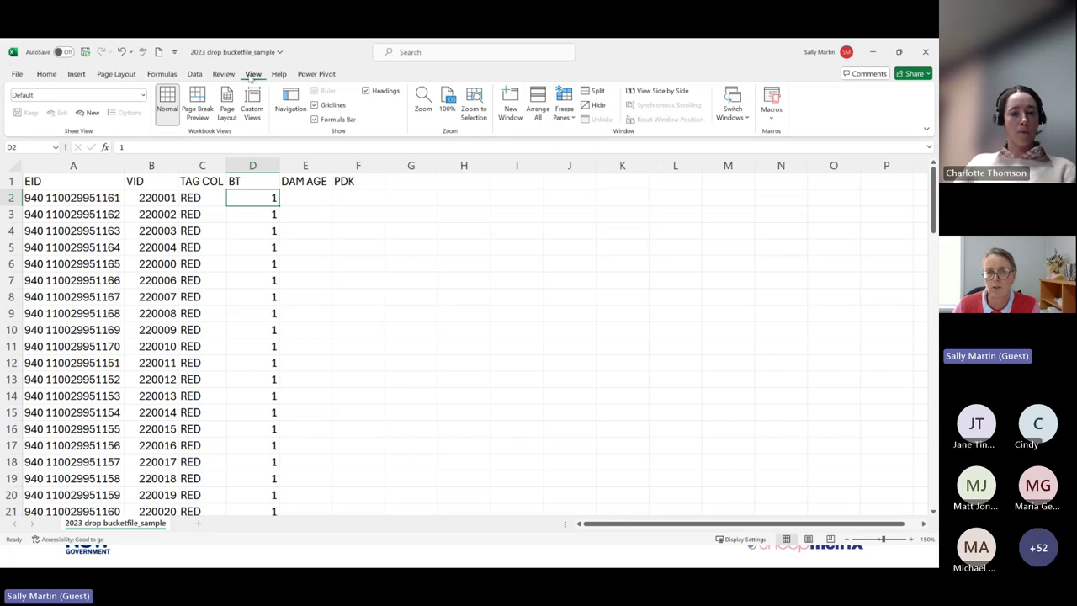
{"action": "left_click", "coordinate": [567, 122]}
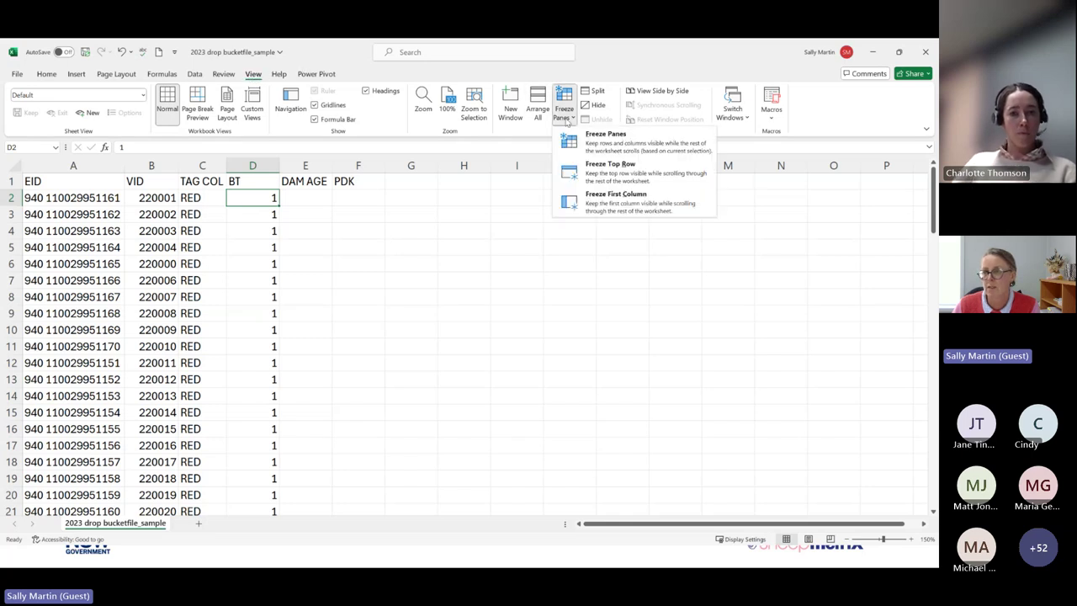
{"action": "left_click", "coordinate": [595, 168]}
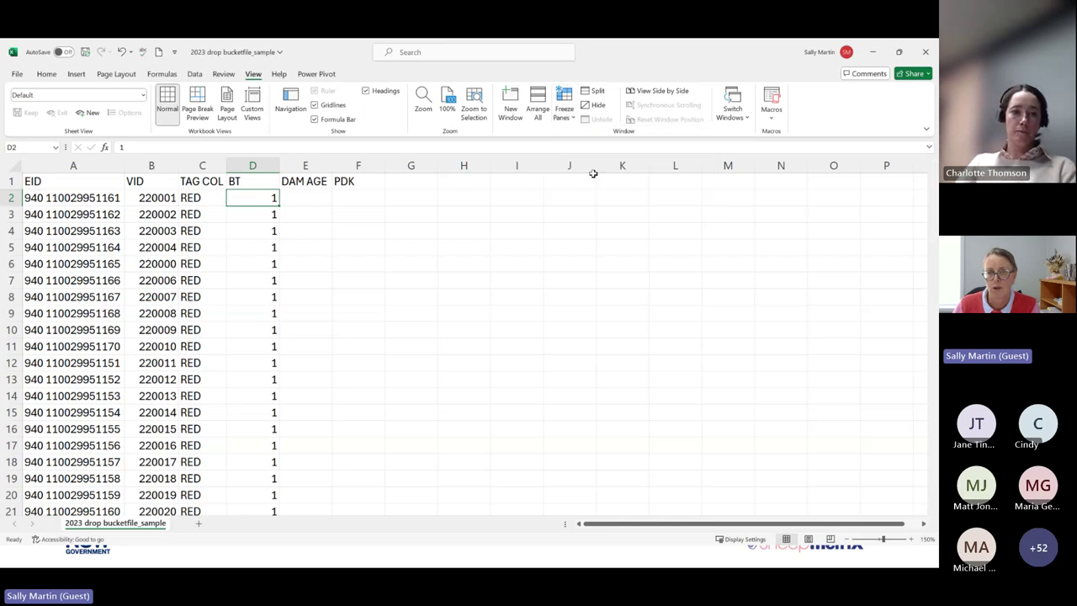
{"action": "scroll", "coordinate": [257, 218], "scroll_direction": "down", "scroll_amount": 1}
{"action": "scroll", "coordinate": [257, 218], "scroll_direction": "down", "scroll_amount": 5}
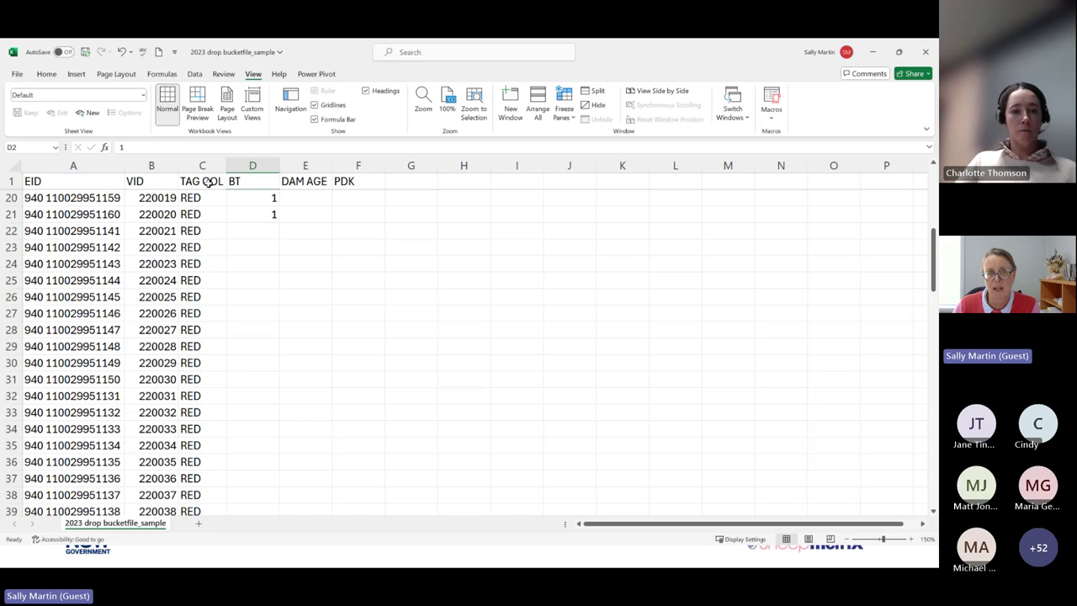
{"action": "scroll", "coordinate": [253, 228], "scroll_direction": "up", "scroll_amount": 2}
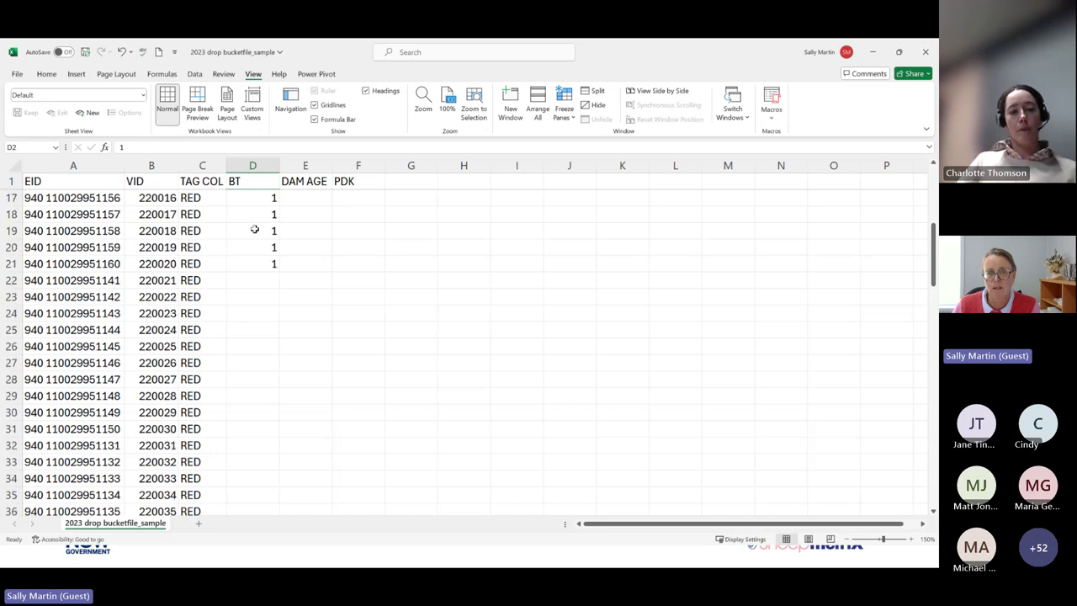
{"action": "scroll", "coordinate": [254, 229], "scroll_direction": "up", "scroll_amount": 4}
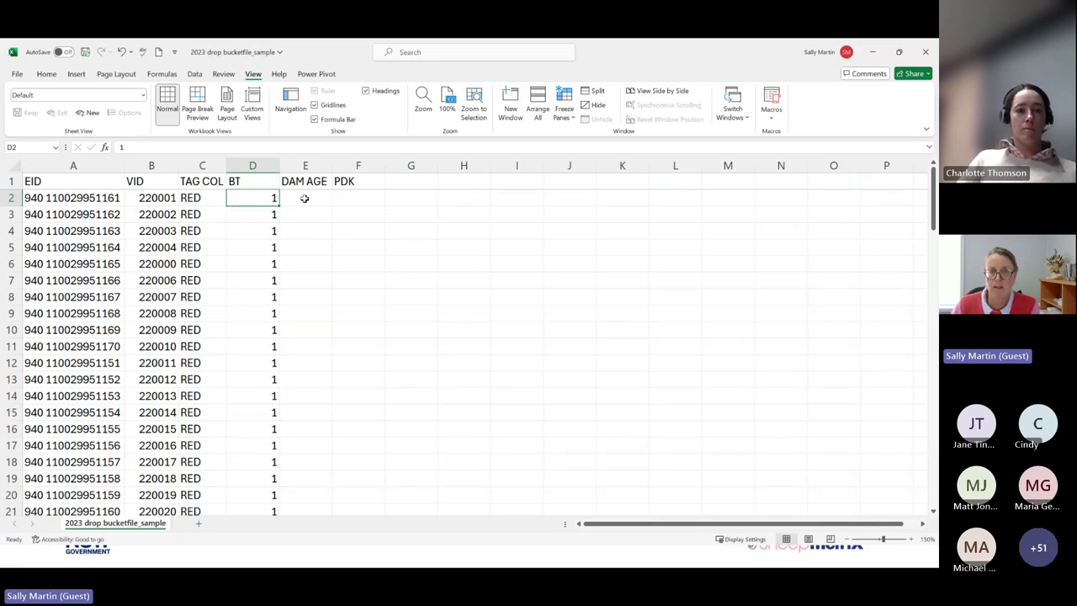
- Enter MA in E2 and HILL in F2
{"action": "left_click", "coordinate": [158, 197]}
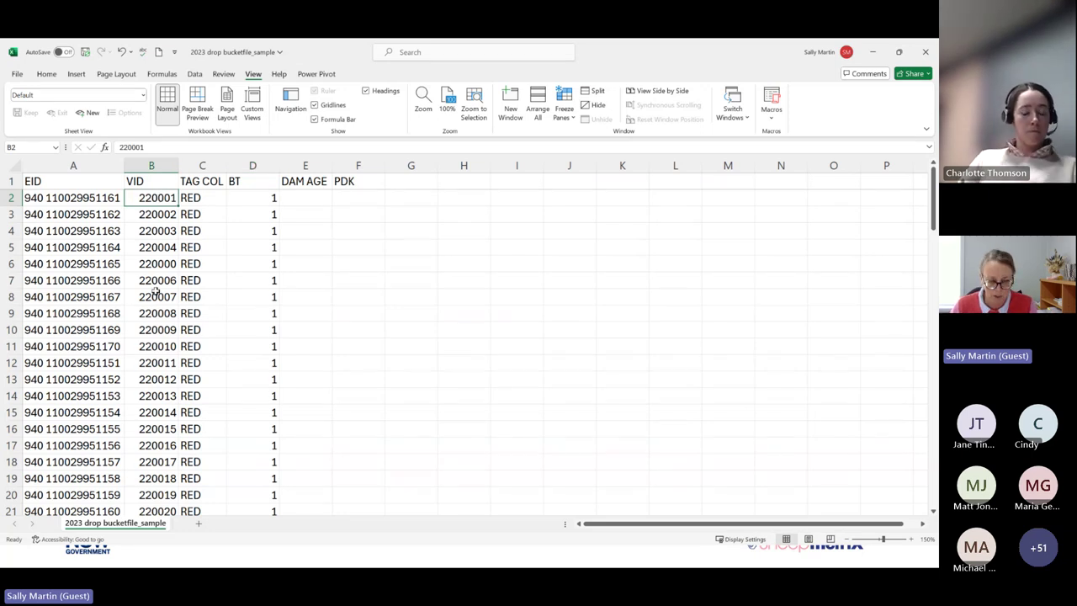
{"action": "left_click", "coordinate": [317, 198]}
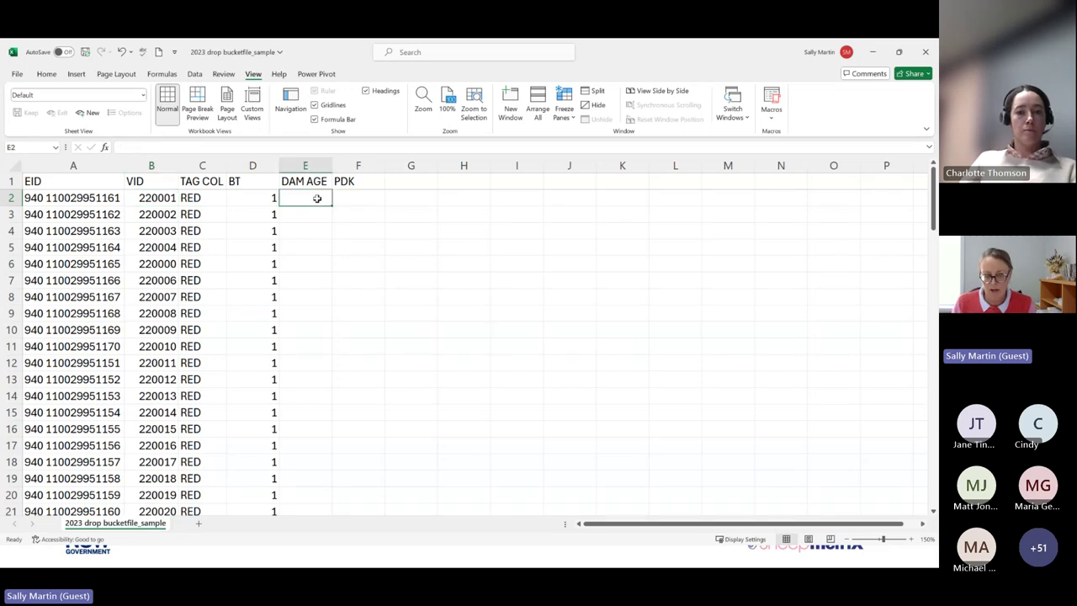
{"action": "type", "text": "MA"}
{"action": "key", "text": "Tab"}
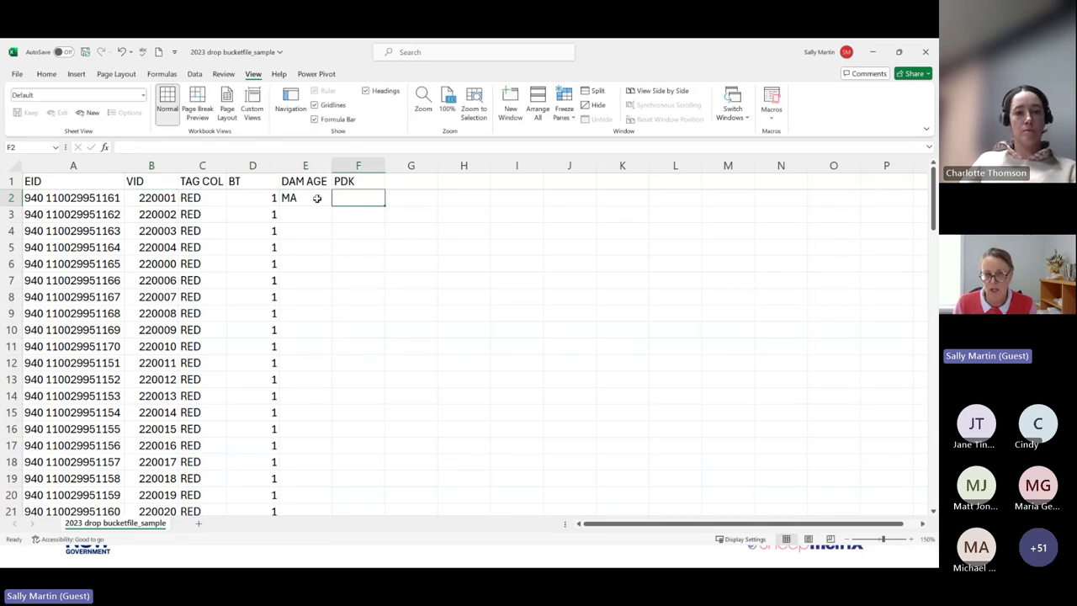
{"action": "type", "text": "HILL"}
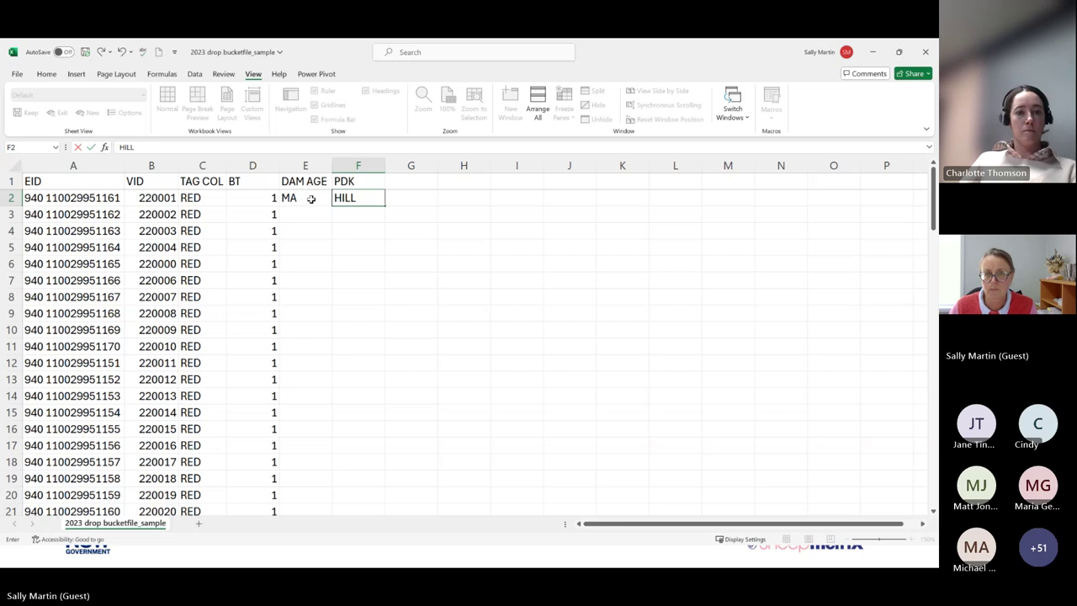
{"action": "left_click", "coordinate": [318, 198]}
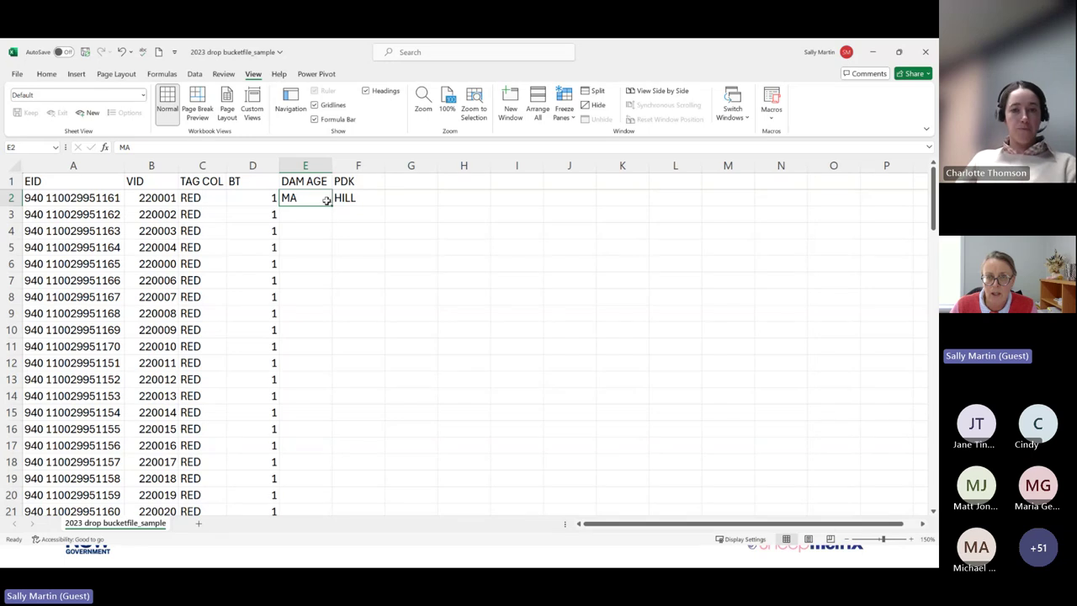
- Fill MA down DAM AGE to row 20 and HILL down the whole PDK column
{"action": "left_click_drag", "start_coordinate": [330, 217], "coordinate": [305, 494]}
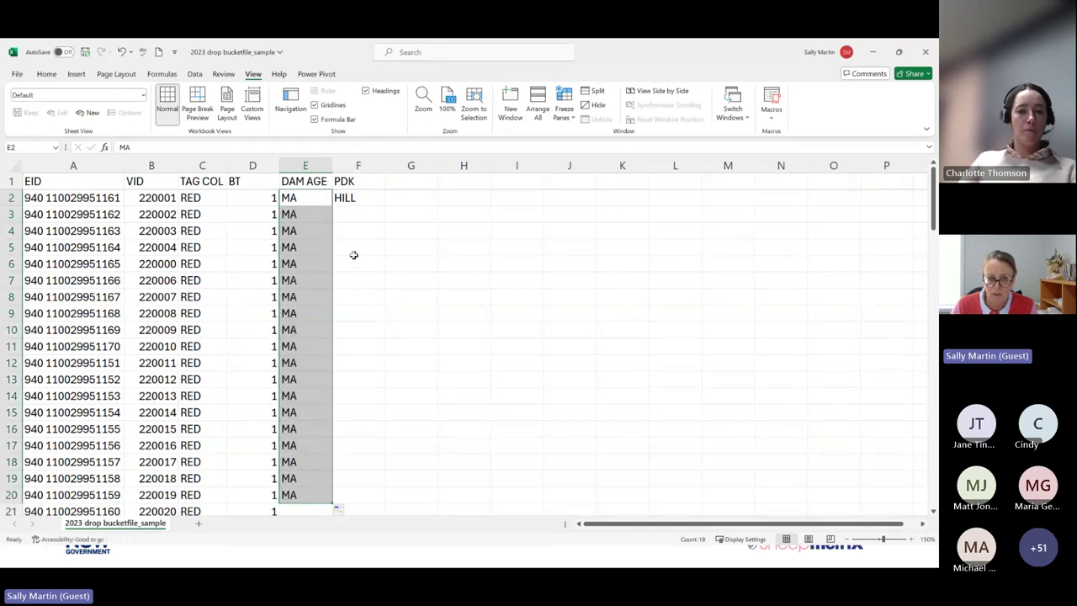
{"action": "left_click", "coordinate": [357, 201]}
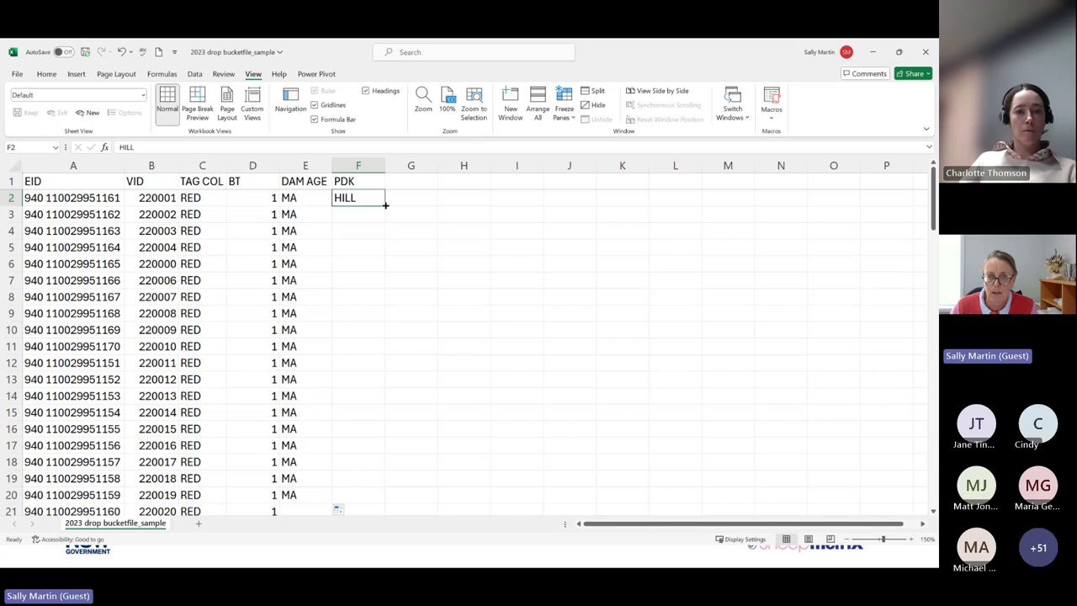
{"action": "double_click", "coordinate": [385, 205]}
{"action": "scroll", "coordinate": [376, 256], "scroll_direction": "down", "scroll_amount": 3}
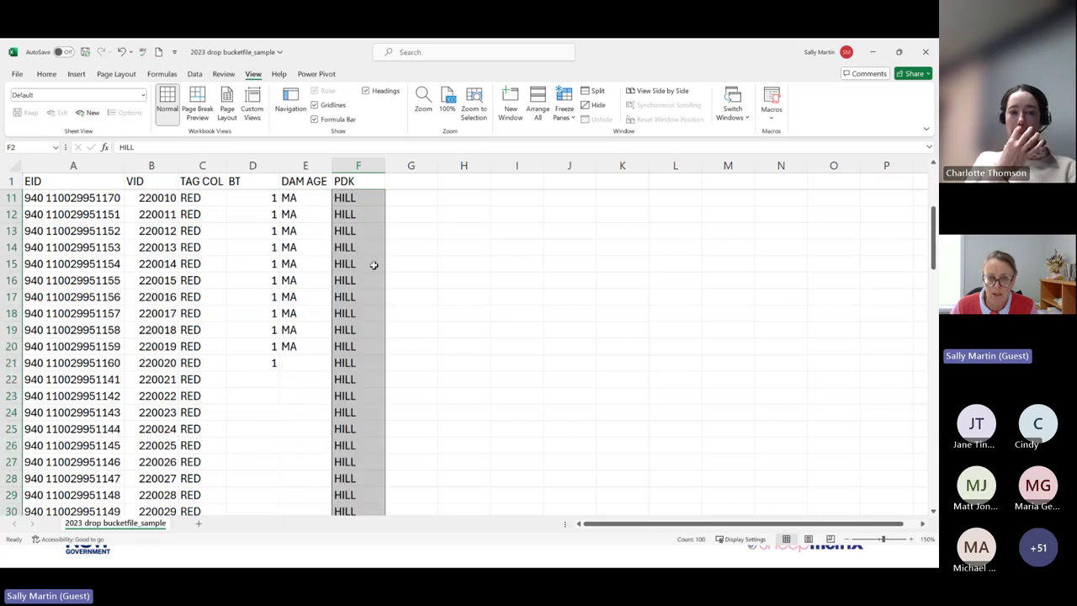
{"action": "scroll", "coordinate": [354, 291], "scroll_direction": "down", "scroll_amount": 8}
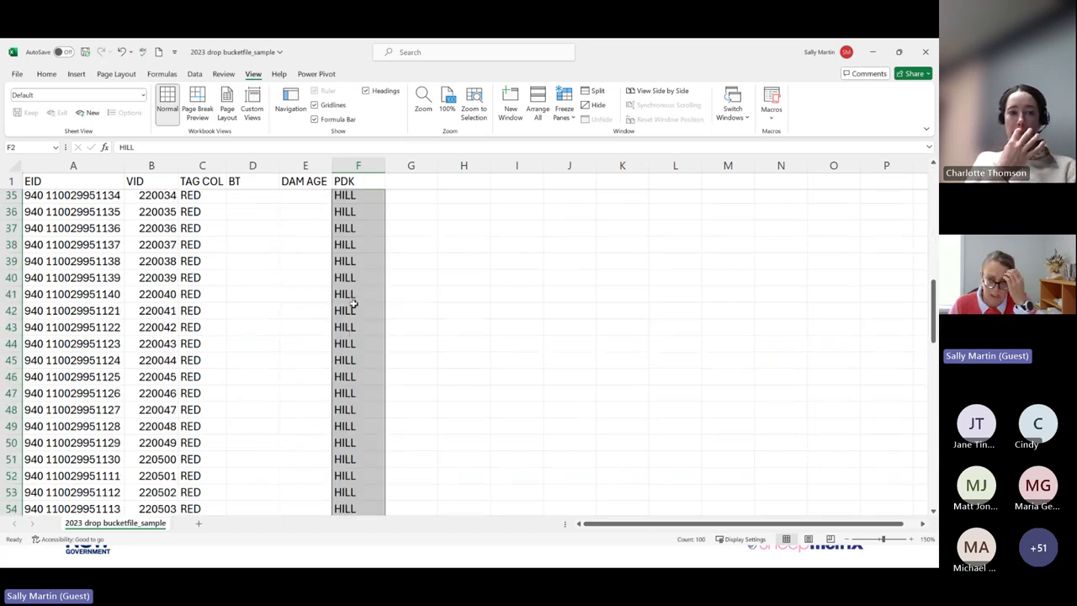
{"action": "scroll", "coordinate": [353, 305], "scroll_direction": "up", "scroll_amount": 11}
{"action": "scroll", "coordinate": [350, 404], "scroll_direction": "down", "scroll_amount": 4}
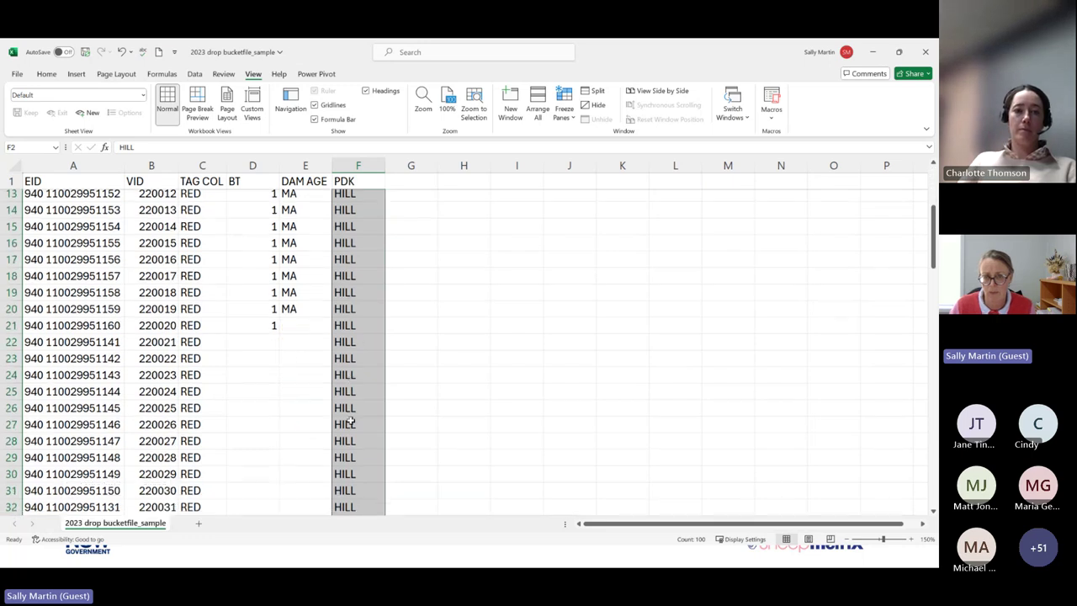
{"action": "scroll", "coordinate": [352, 421], "scroll_direction": "down", "scroll_amount": 1}
- Clear the extra HILL values from F22:F101 and extend MA down to row 21
{"action": "left_click", "coordinate": [352, 329]}
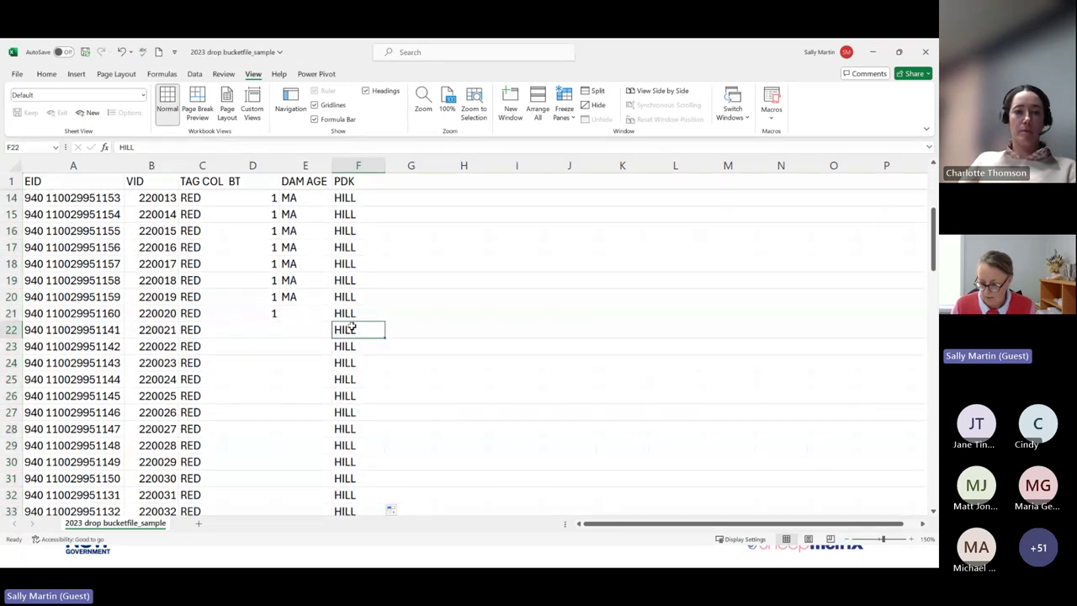
{"action": "key", "text": "ctrl+shift+Down"}
{"action": "key", "text": "Delete"}
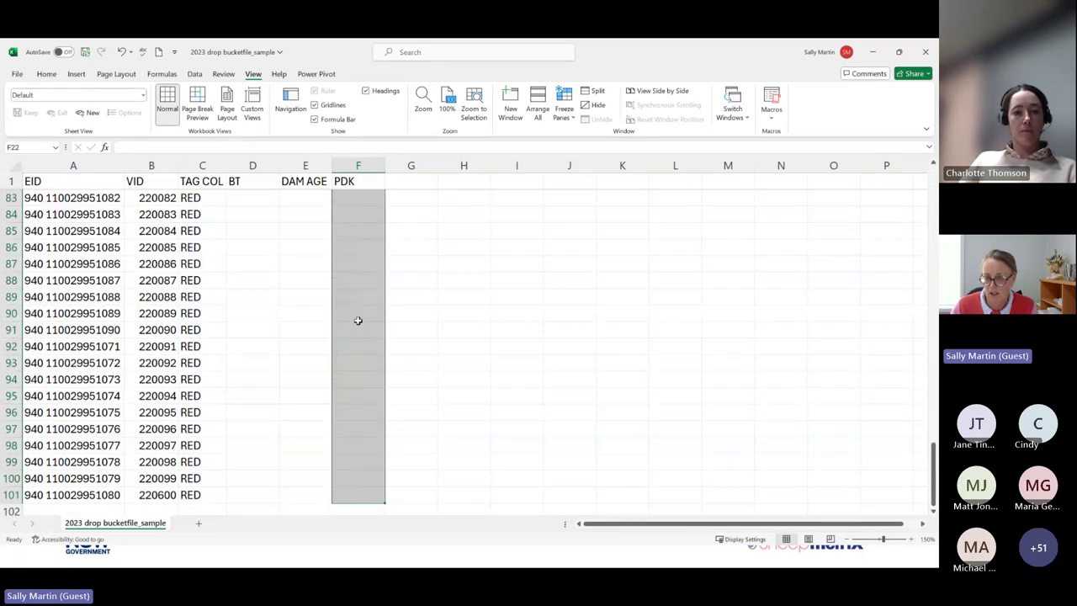
{"action": "scroll", "coordinate": [358, 320], "scroll_direction": "up", "scroll_amount": 4}
{"action": "left_click", "coordinate": [385, 271]}
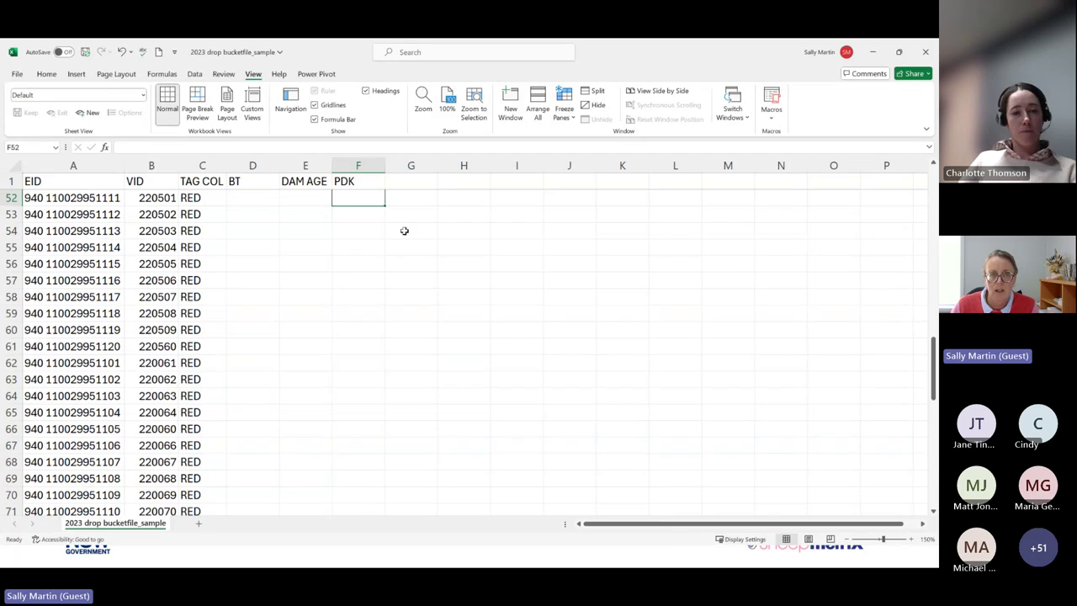
{"action": "scroll", "coordinate": [357, 262], "scroll_direction": "up", "scroll_amount": 17}
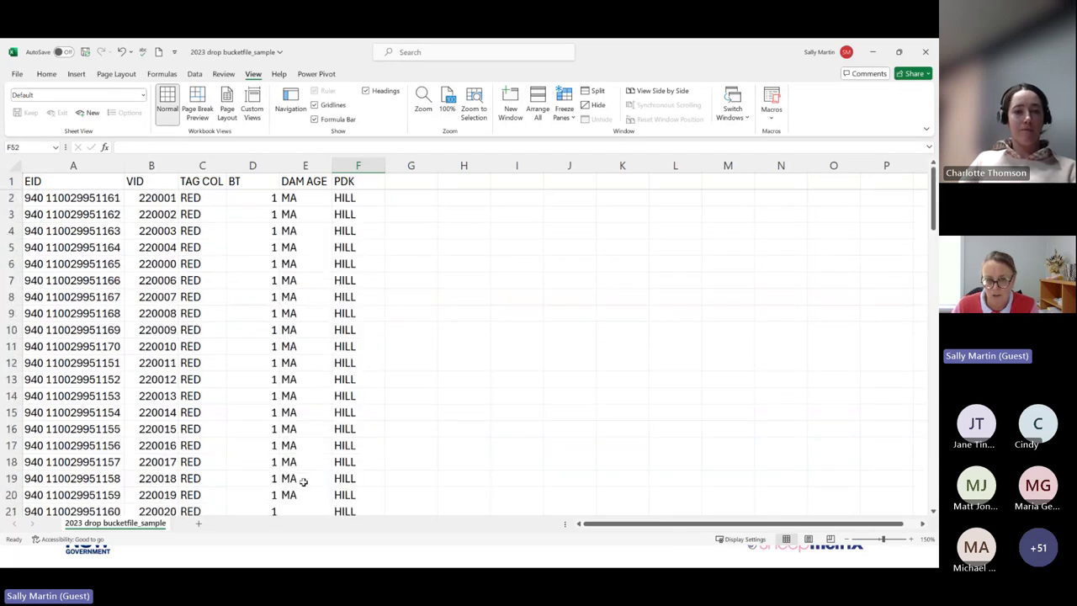
{"action": "scroll", "coordinate": [298, 477], "scroll_direction": "down", "scroll_amount": 3}
{"action": "left_click", "coordinate": [306, 346]}
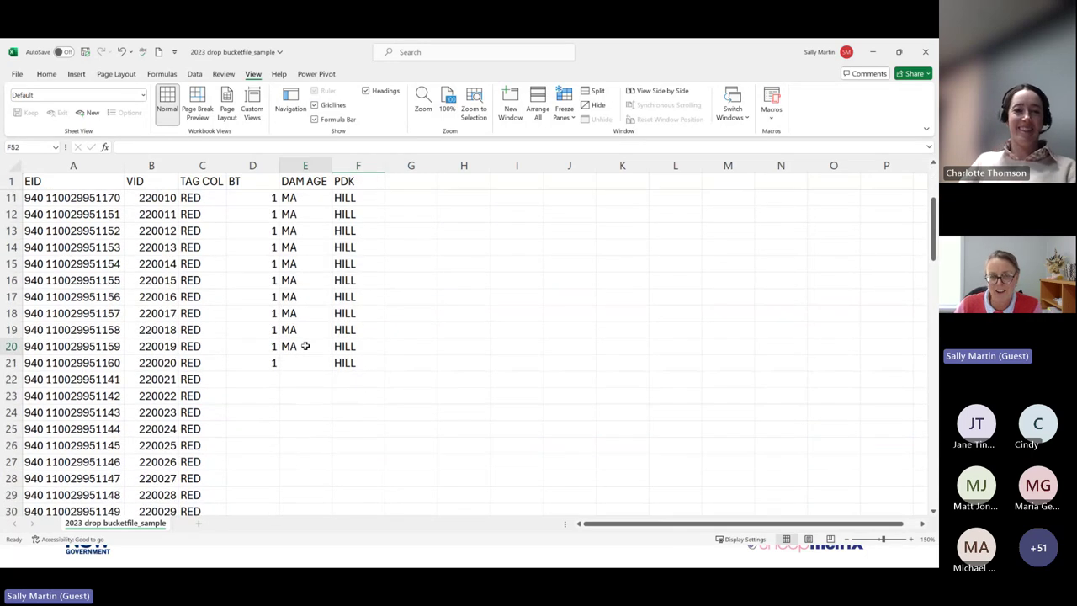
{"action": "left_click_drag", "start_coordinate": [333, 354], "coordinate": [281, 366]}
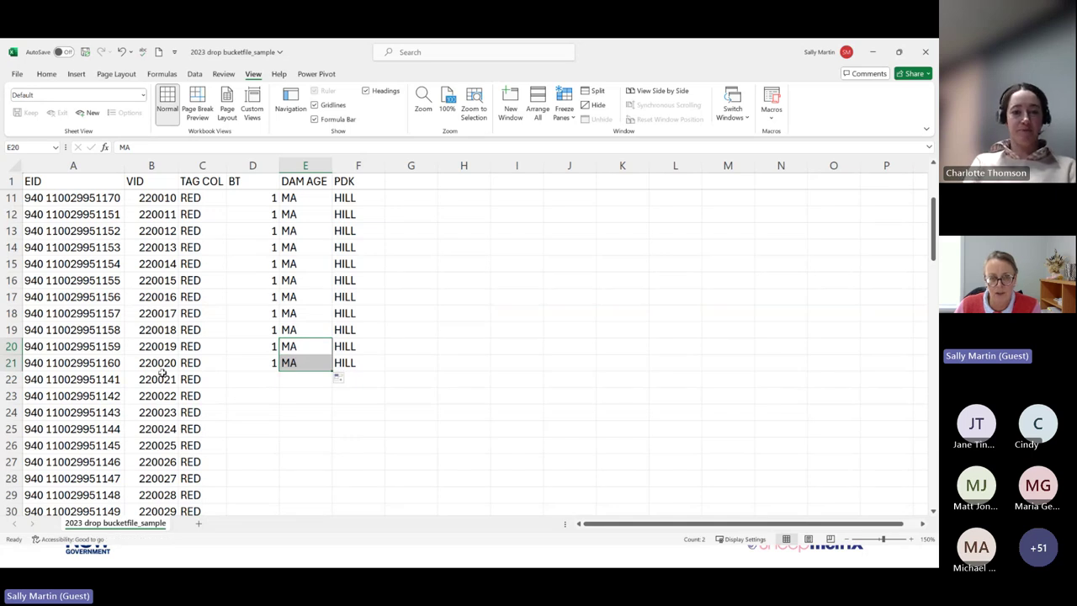
- Enter 2, MAIDEN and DAM in D22:F22, correcting the MAIDEN spelling
{"action": "left_click", "coordinate": [264, 379]}
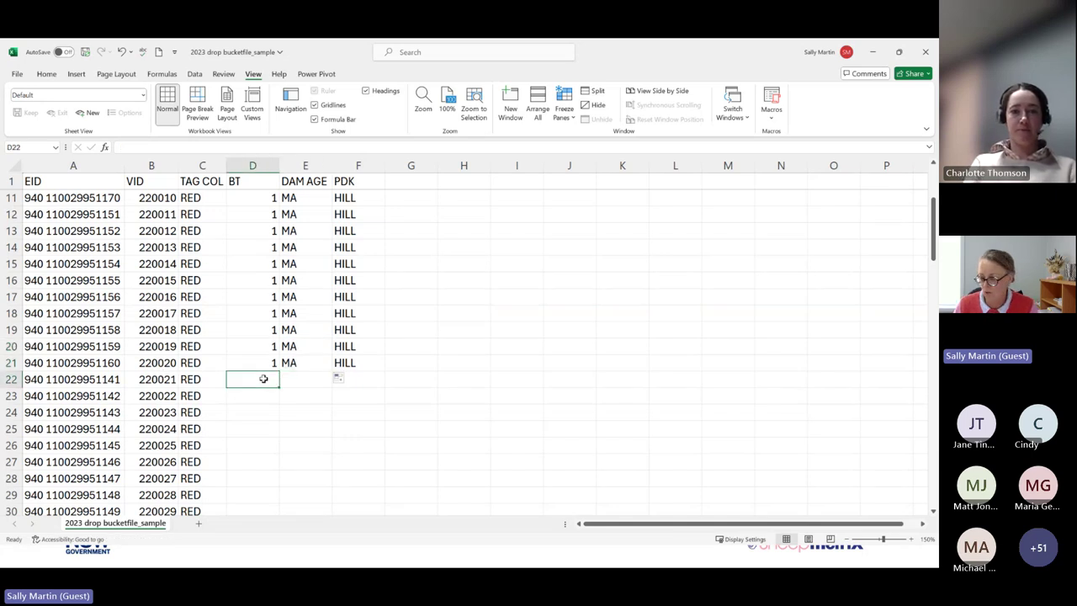
{"action": "type", "text": "2"}
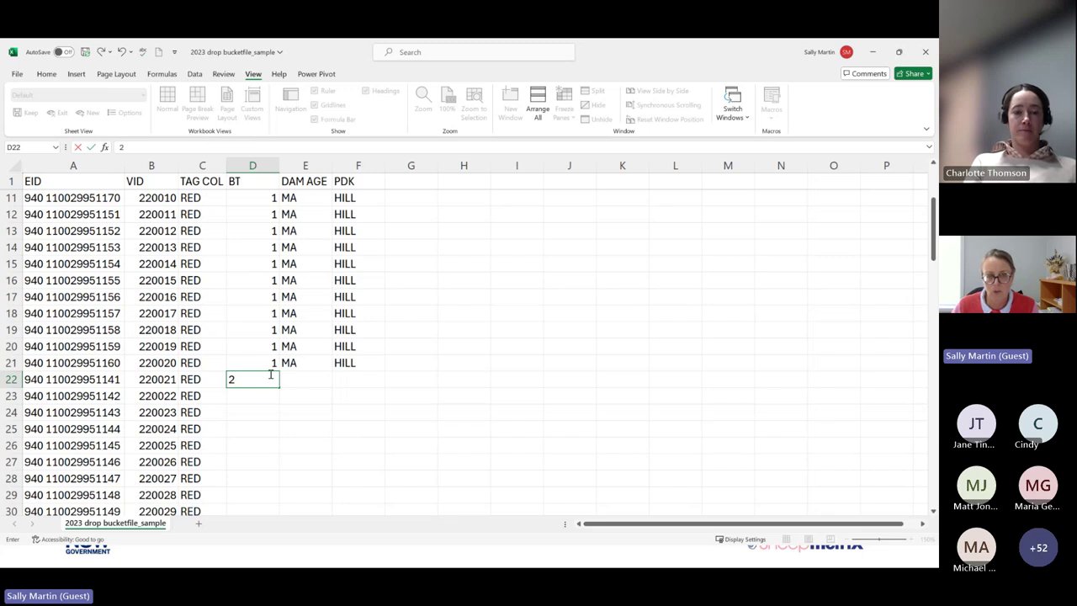
{"action": "left_click", "coordinate": [295, 377]}
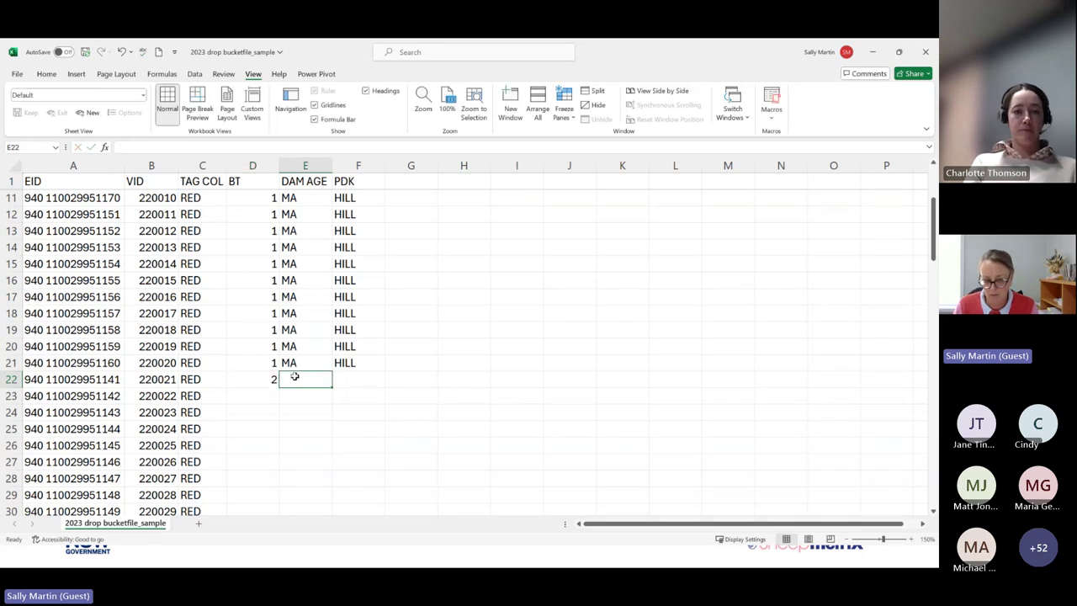
{"action": "type", "text": "MAIE"}
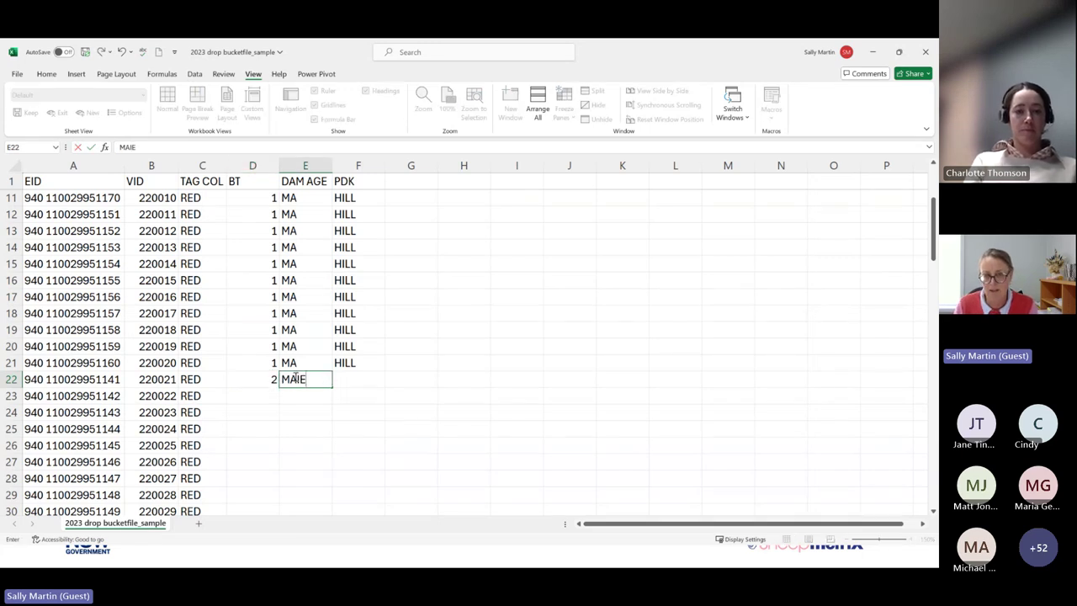
{"action": "key", "text": "BackSpace"}
{"action": "type", "text": "DIEN"}
{"action": "key", "text": "Tab"}
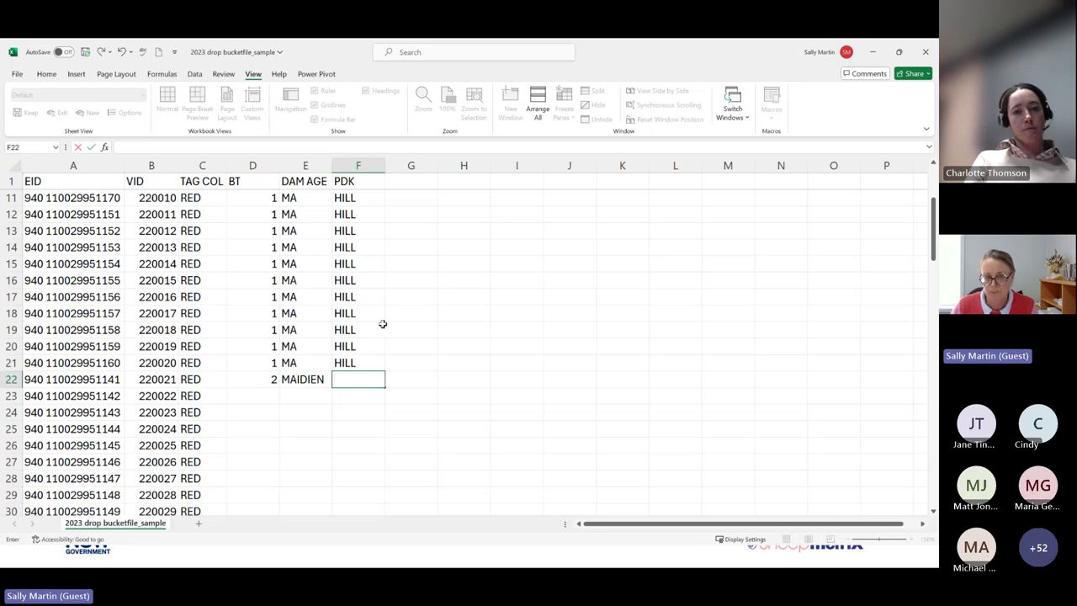
{"action": "left_click", "coordinate": [308, 379]}
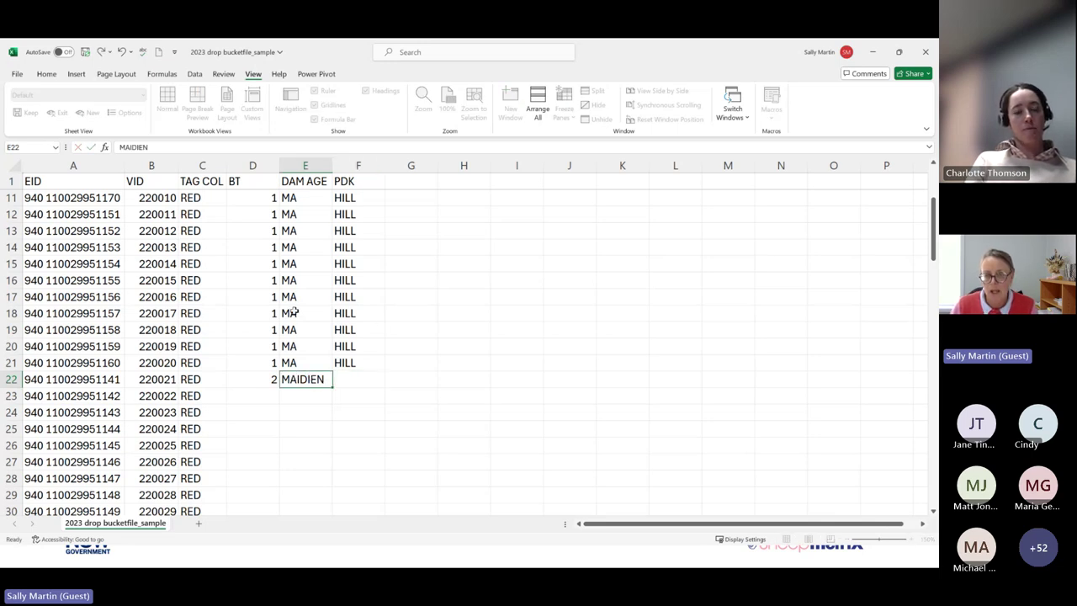
{"action": "left_click", "coordinate": [140, 146]}
{"action": "key", "text": "BackSpace"}
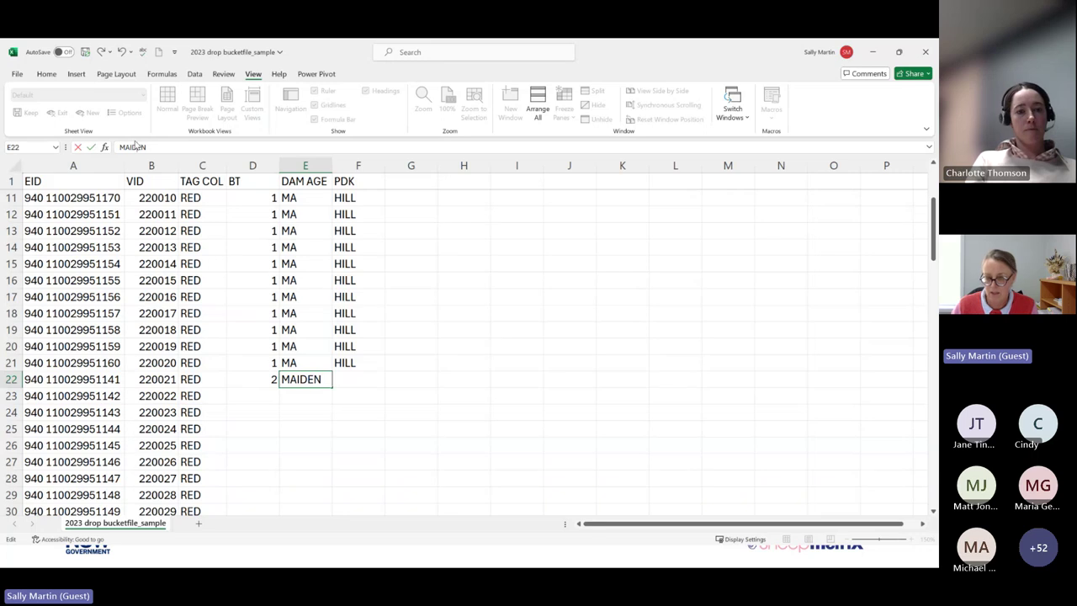
{"action": "left_click", "coordinate": [364, 380]}
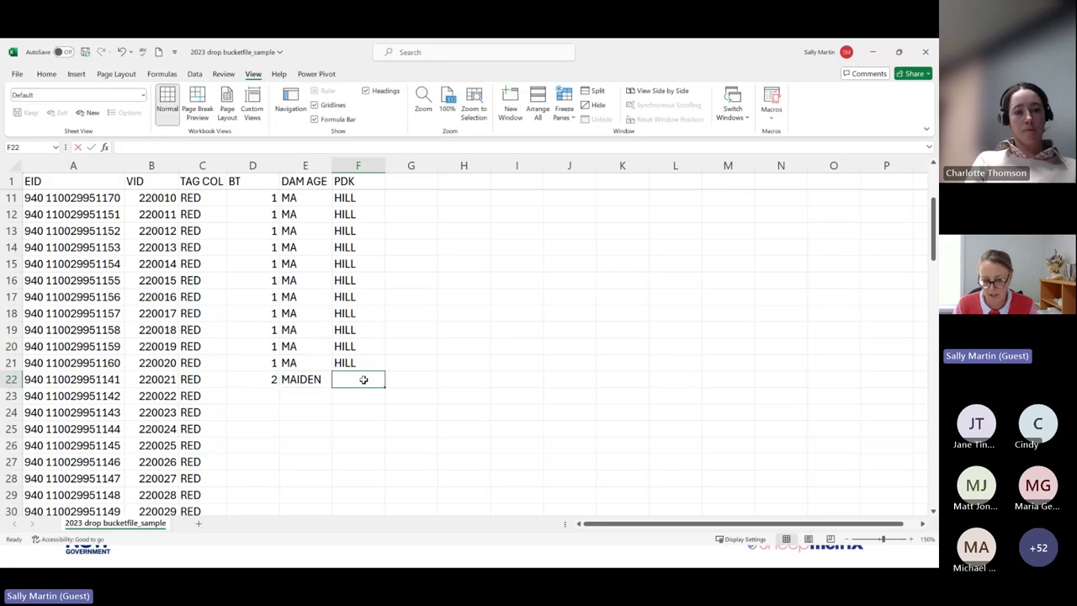
{"action": "type", "text": "DAM"}
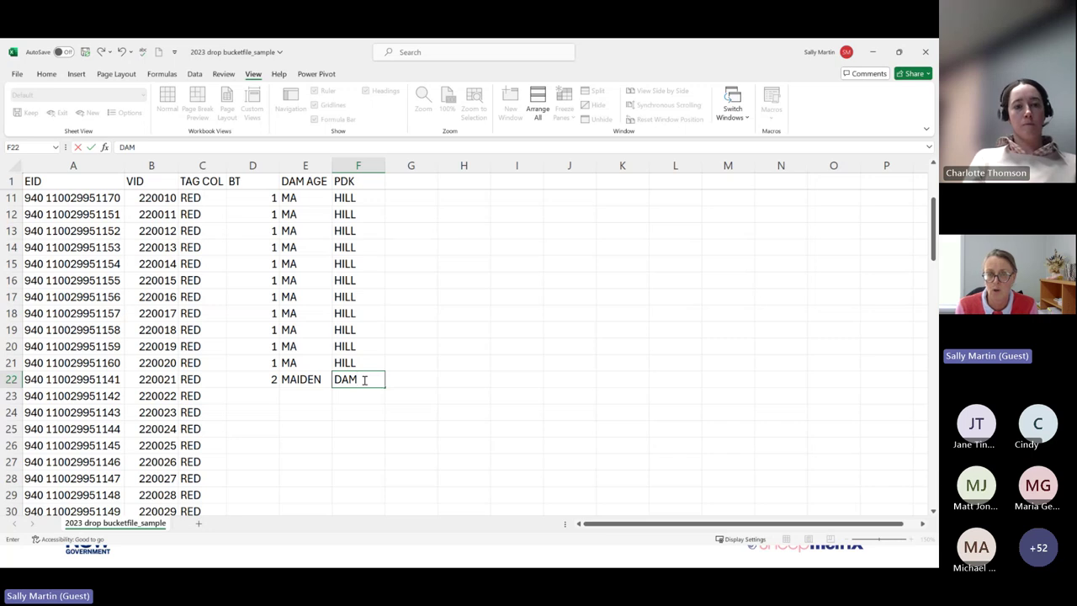
{"action": "left_click", "coordinate": [368, 471]}
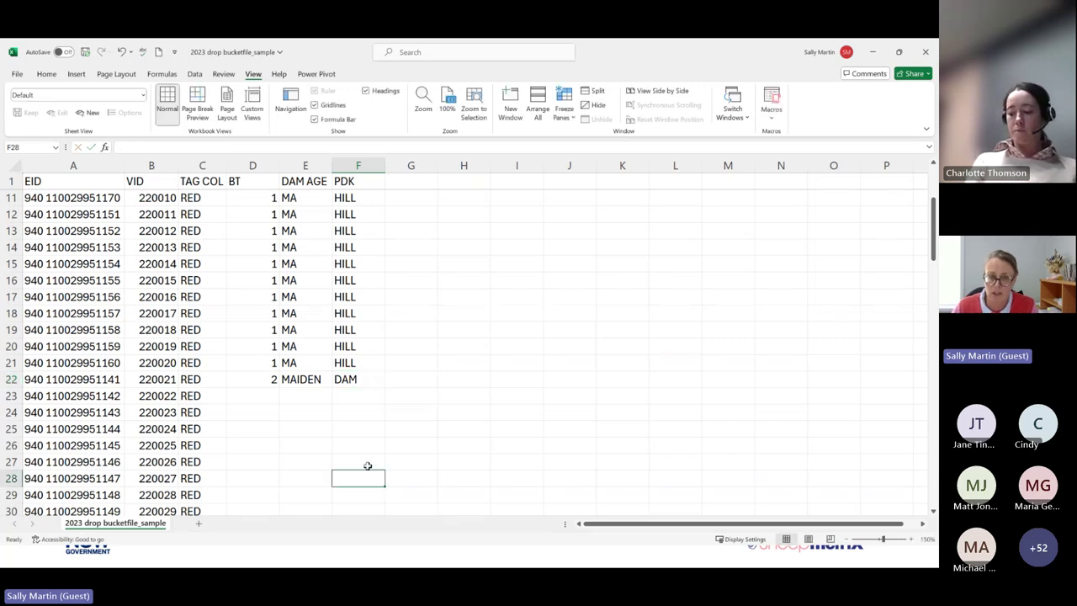
- Fill 2, MAIDEN and DAM down to row 46 and save the workbook
{"action": "left_click", "coordinate": [271, 381]}
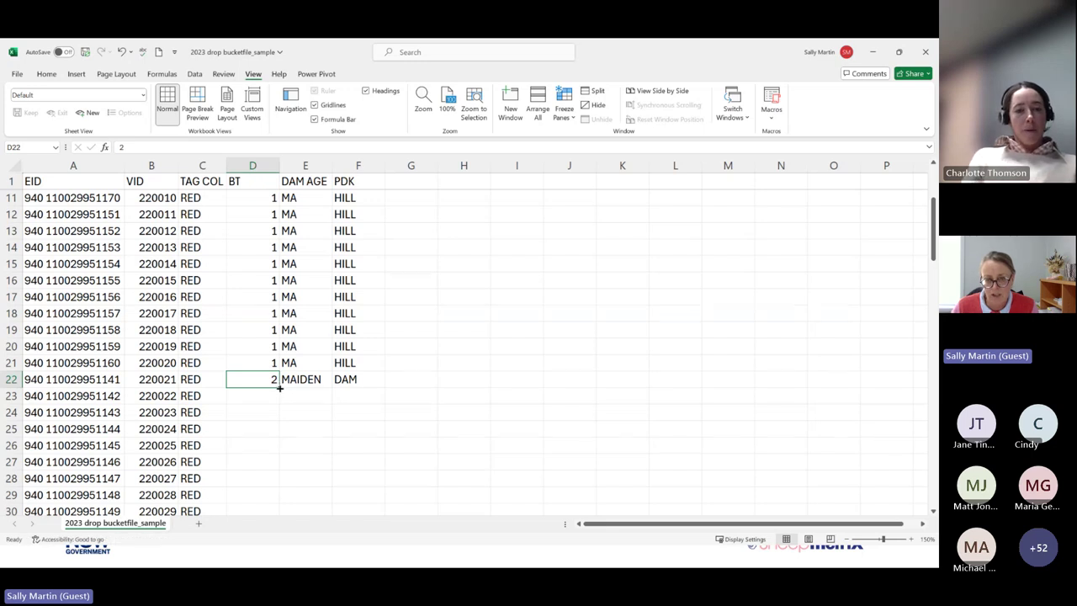
{"action": "left_click_drag", "start_coordinate": [279, 388], "coordinate": [261, 512]}
{"action": "scroll", "coordinate": [269, 404], "scroll_direction": "up", "scroll_amount": 9}
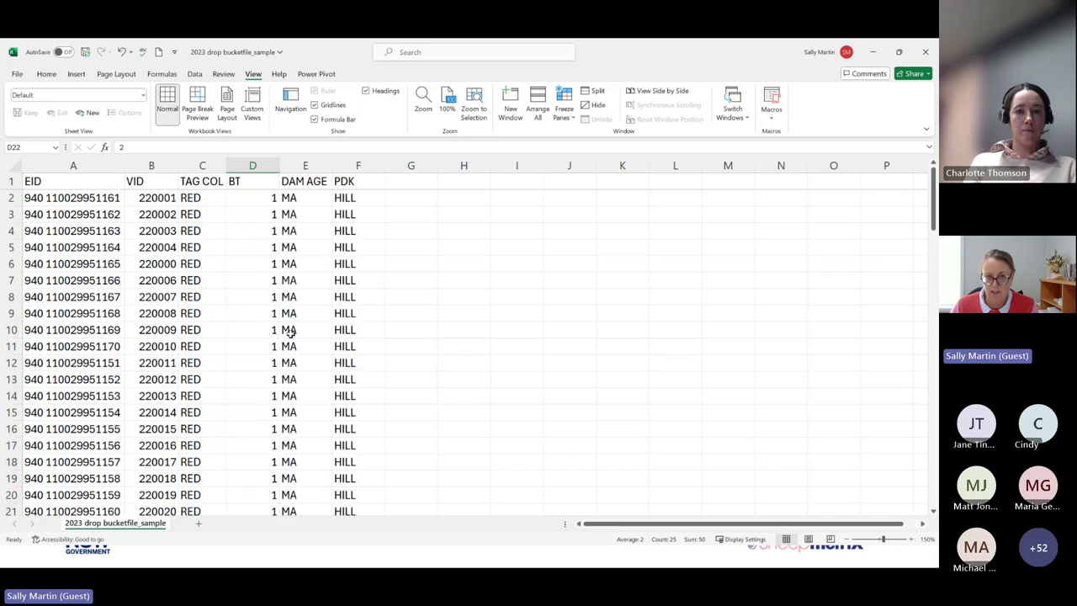
{"action": "scroll", "coordinate": [290, 345], "scroll_direction": "down", "scroll_amount": 4}
{"action": "left_click_drag", "start_coordinate": [302, 330], "coordinate": [384, 360]}
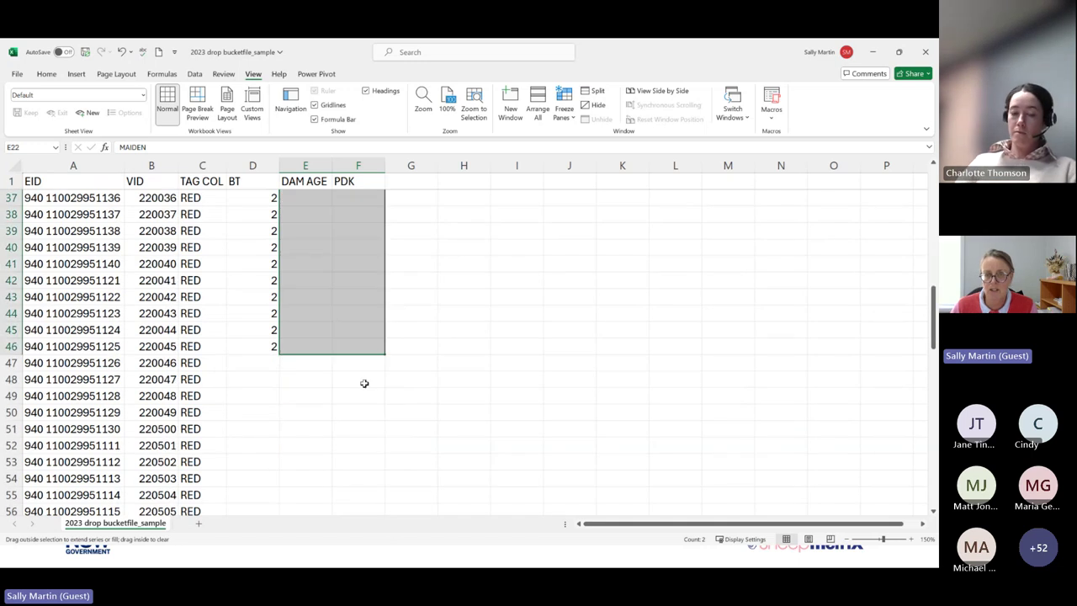
{"action": "scroll", "coordinate": [358, 391], "scroll_direction": "up", "scroll_amount": 12}
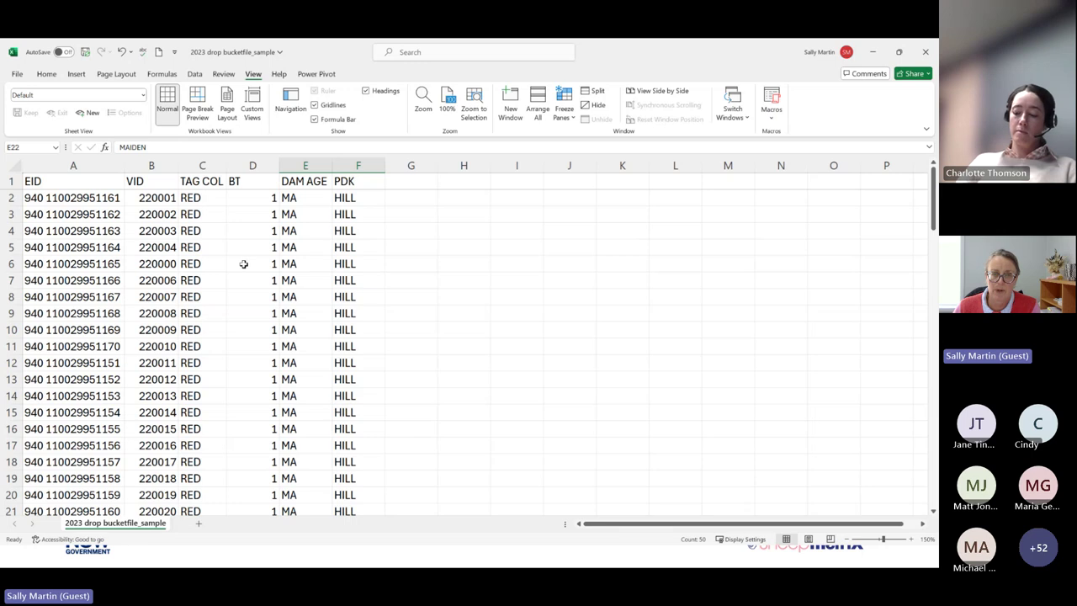
{"action": "left_click", "coordinate": [85, 52]}
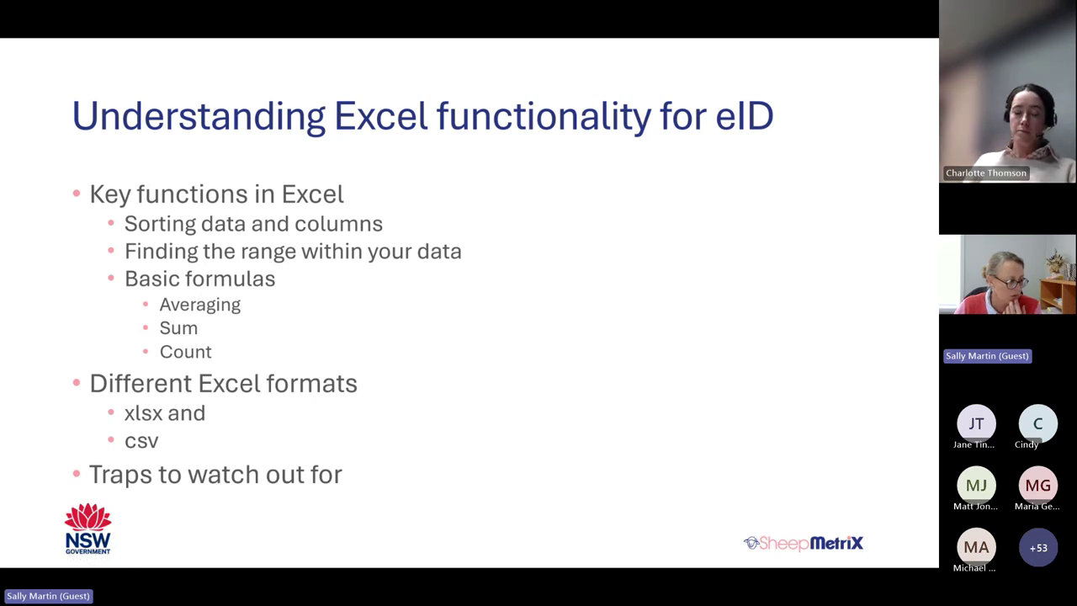
- Switch from the PowerPoint slideshow to File Explorer with Alt+Tab
{"action": "key", "text": "alt+Tab"}
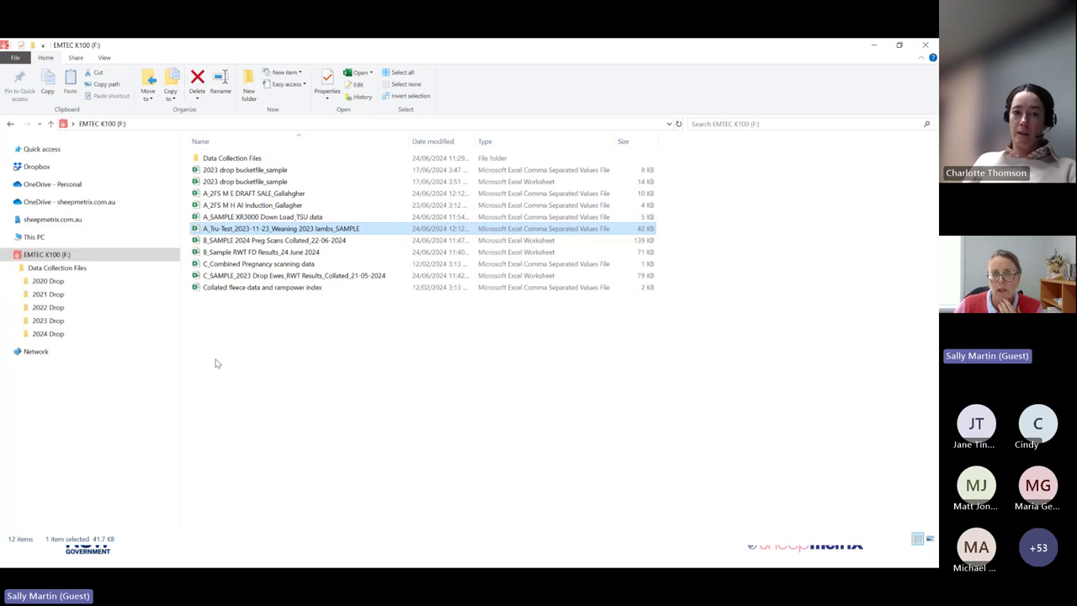
- Open the B_Sample RWT FD Results_24 June 2024 file from the F: drive listing
{"action": "double_click", "coordinate": [292, 252]}
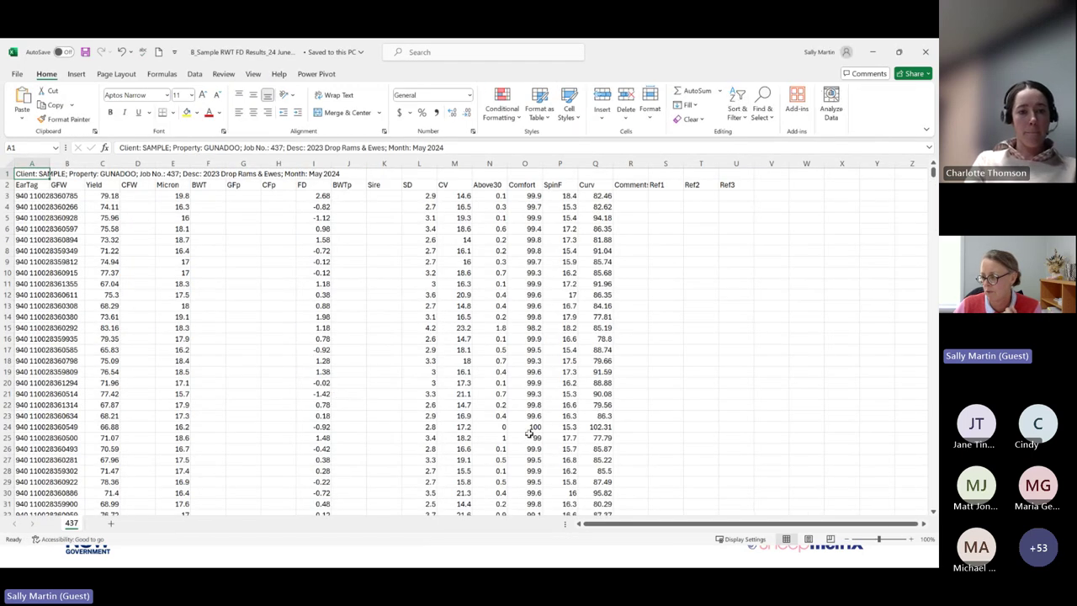
- Zoom the sheet view to 120% and widen column A
{"action": "left_click", "coordinate": [911, 539]}
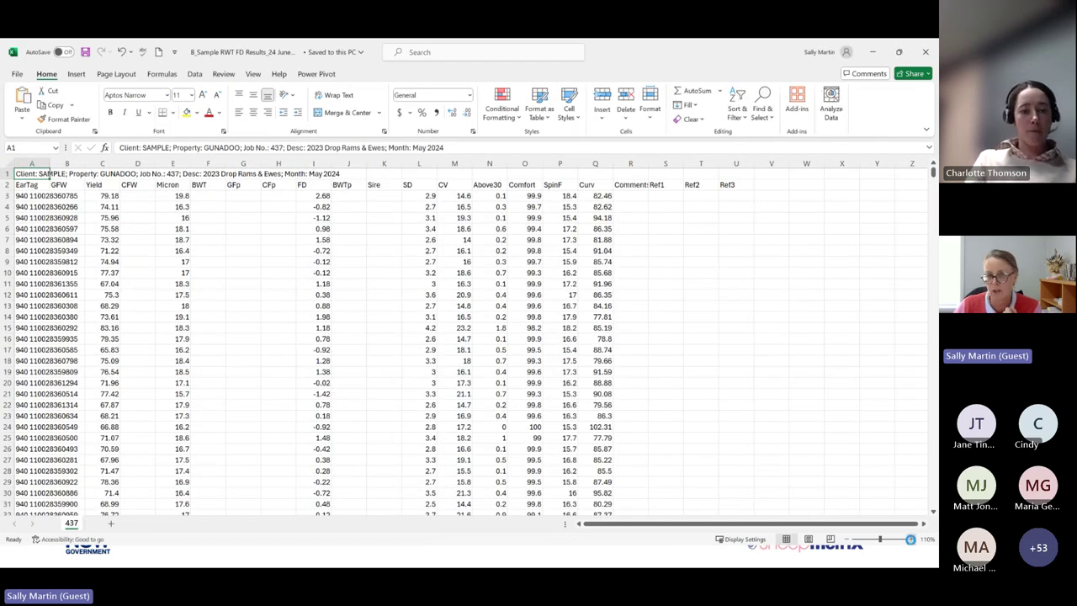
{"action": "left_click", "coordinate": [911, 539]}
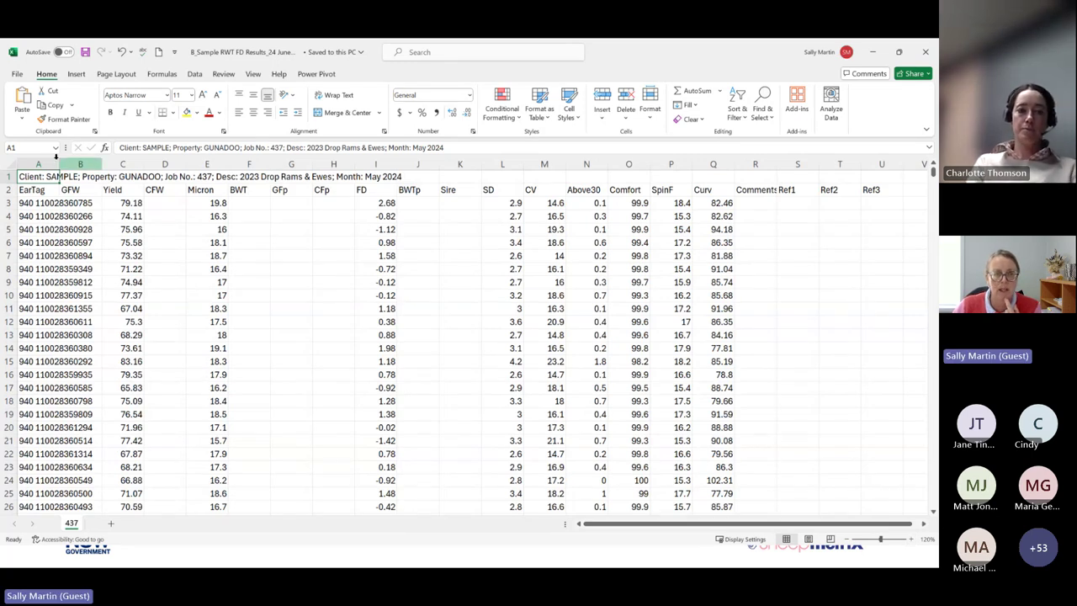
{"action": "left_click_drag", "start_coordinate": [60, 162], "coordinate": [106, 182]}
- Change the A2 heading from EarTag to EID, then select rows 1 and 2
{"action": "left_click", "coordinate": [39, 191]}
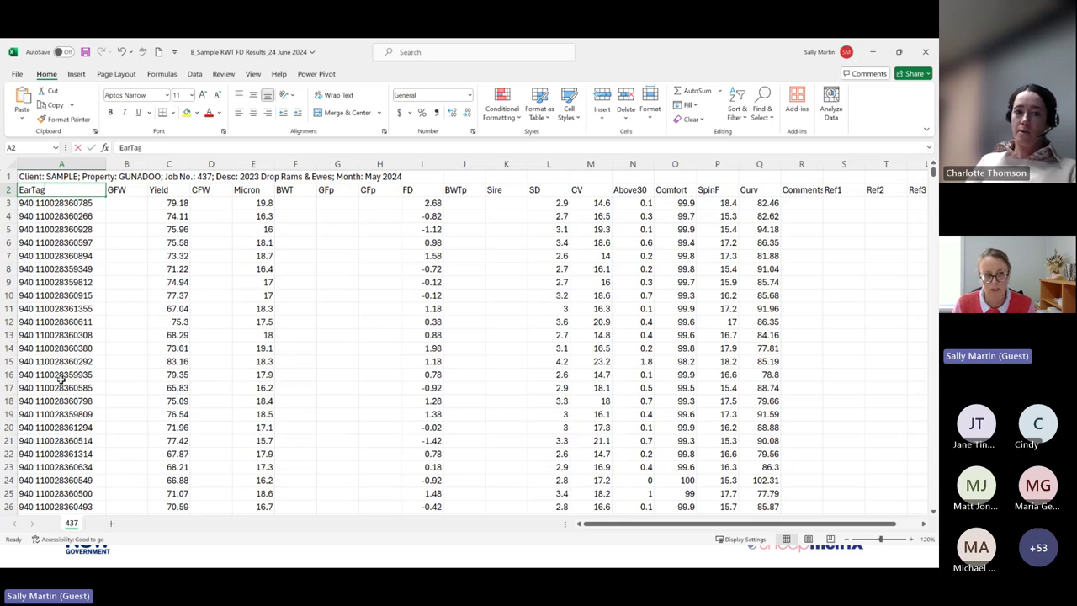
{"action": "type", "text": "EID"}
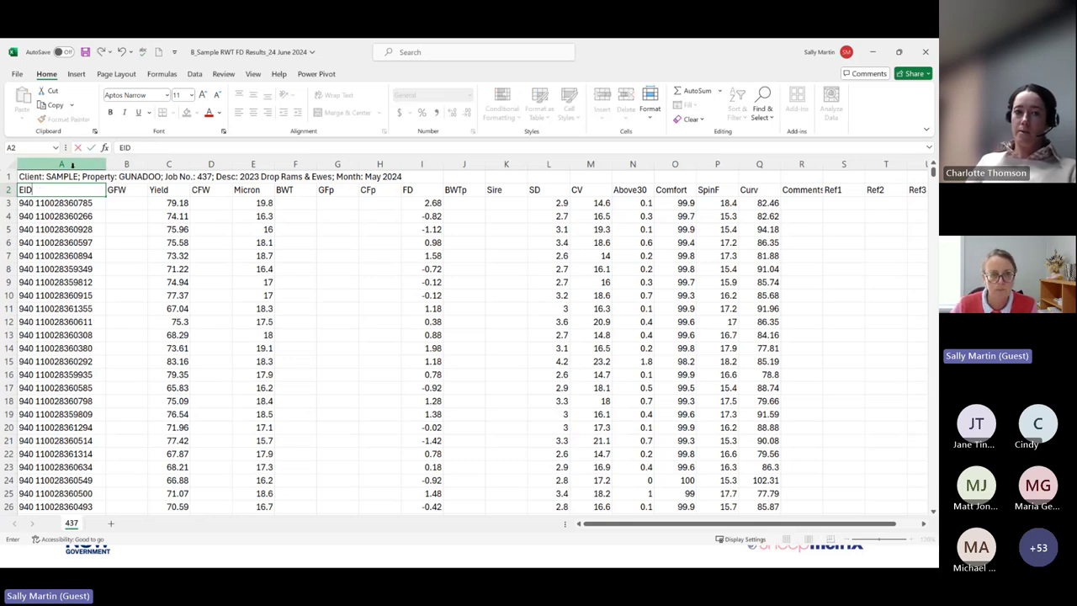
{"action": "left_click", "coordinate": [97, 226]}
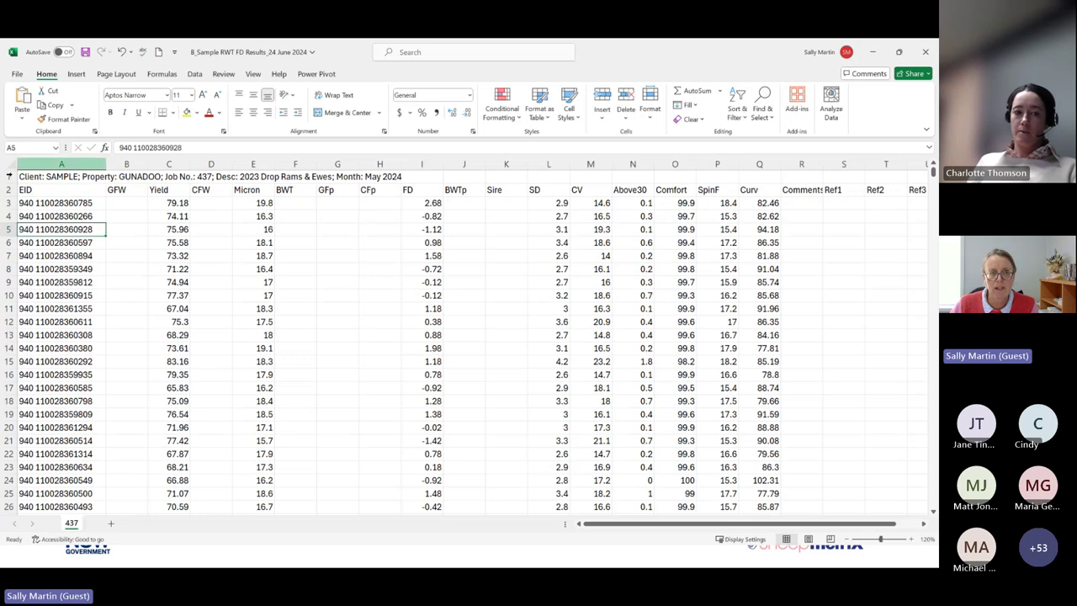
{"action": "left_click", "coordinate": [9, 176]}
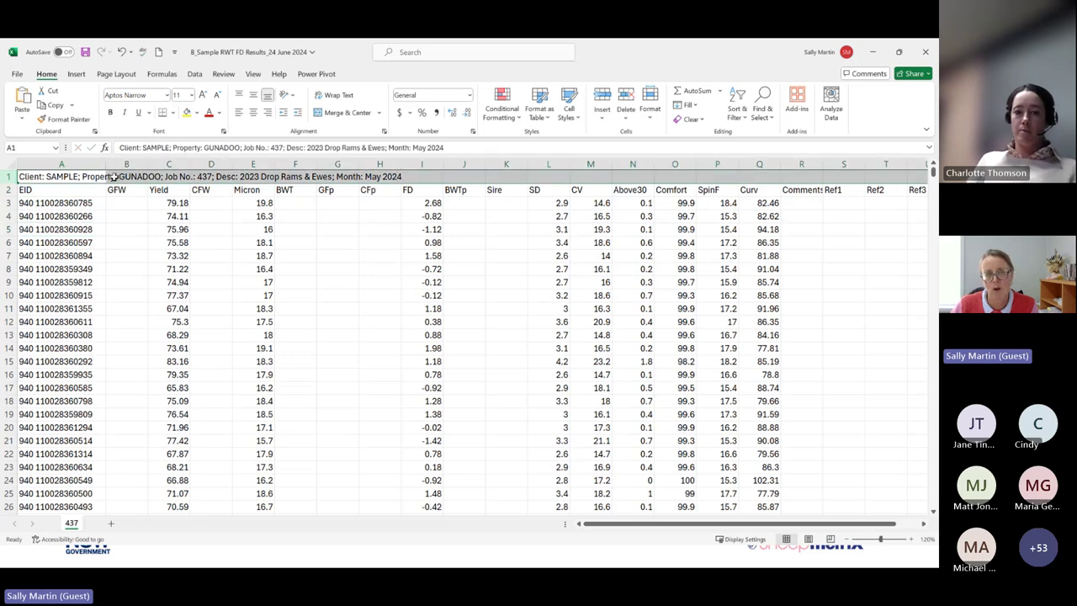
{"action": "left_click", "coordinate": [6, 190]}
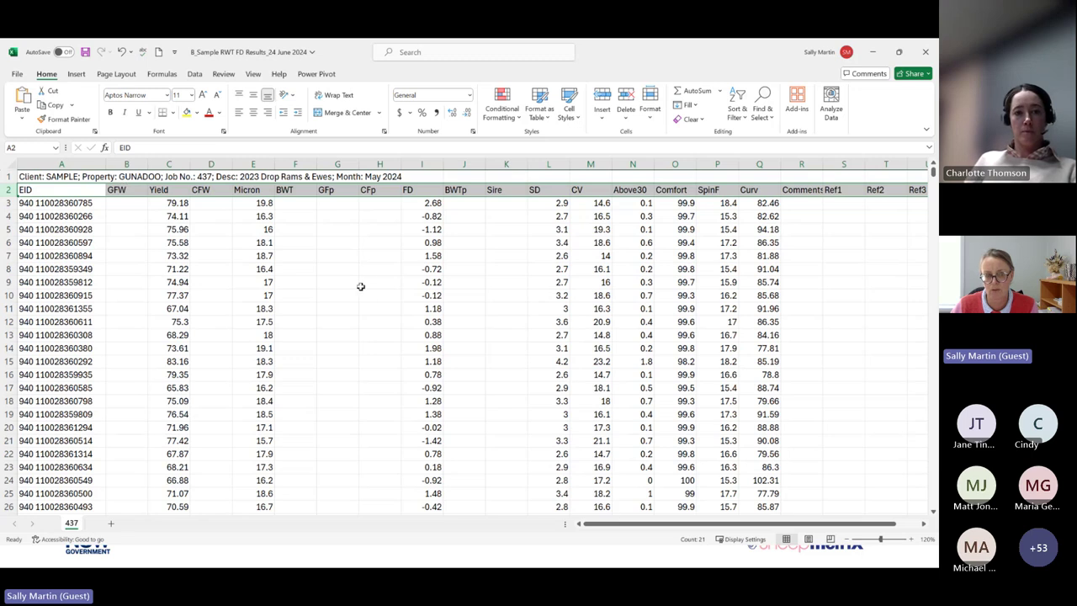
- Duplicate the 437 sheet to create a copy named 437 (2)
{"action": "left_click", "coordinate": [66, 361]}
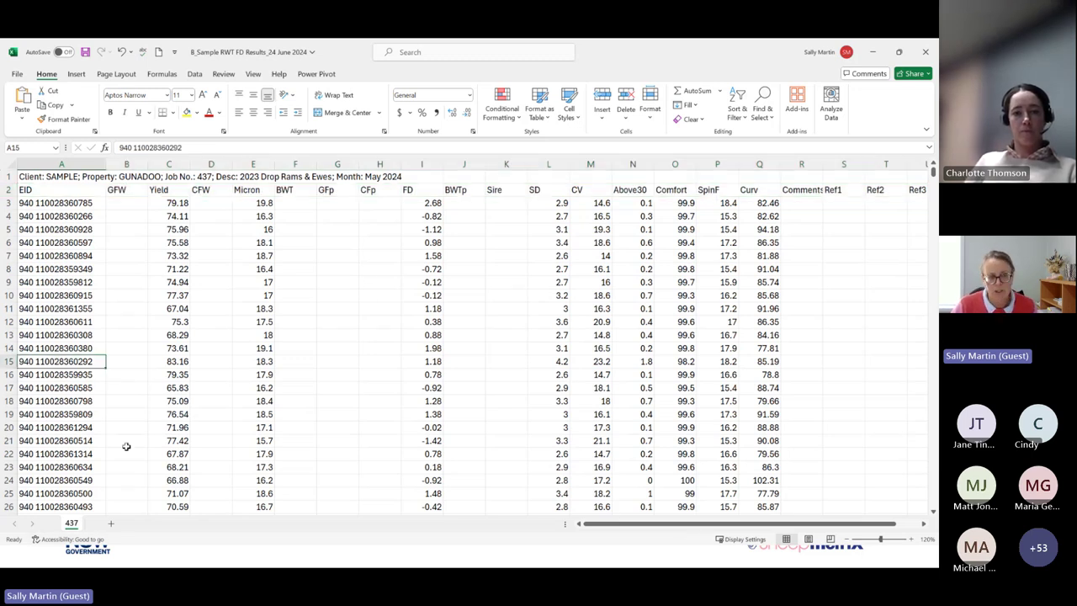
{"action": "right_click", "coordinate": [73, 525]}
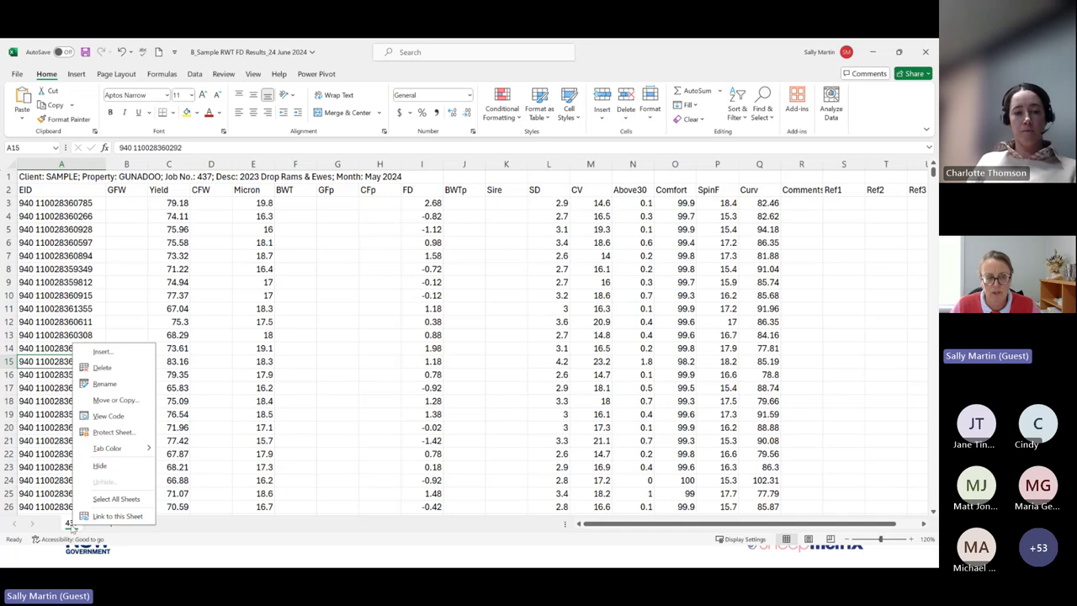
{"action": "left_click", "coordinate": [64, 490]}
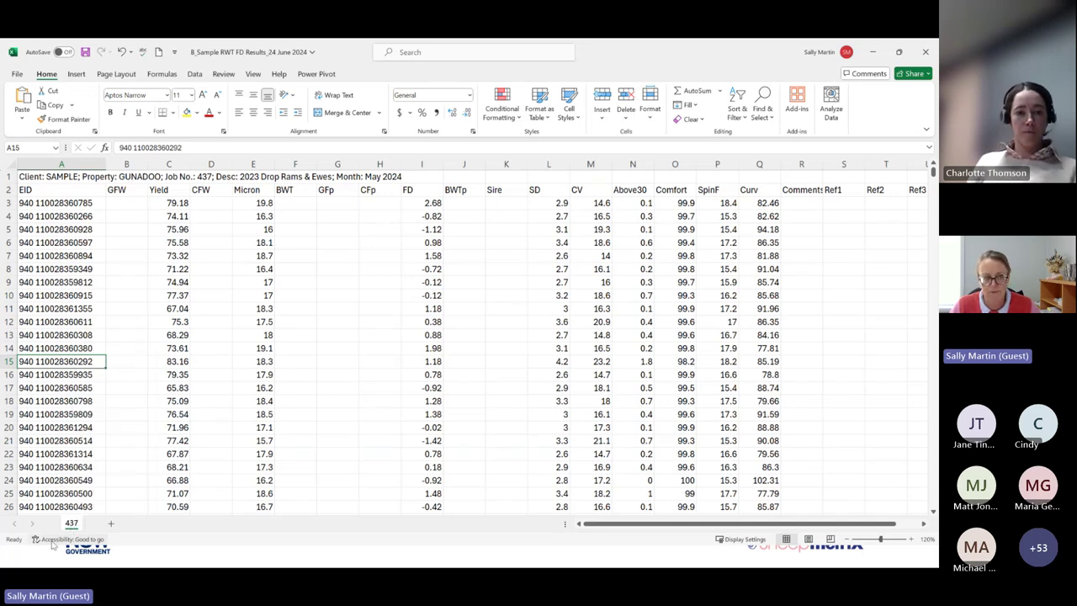
{"action": "right_click", "coordinate": [74, 526]}
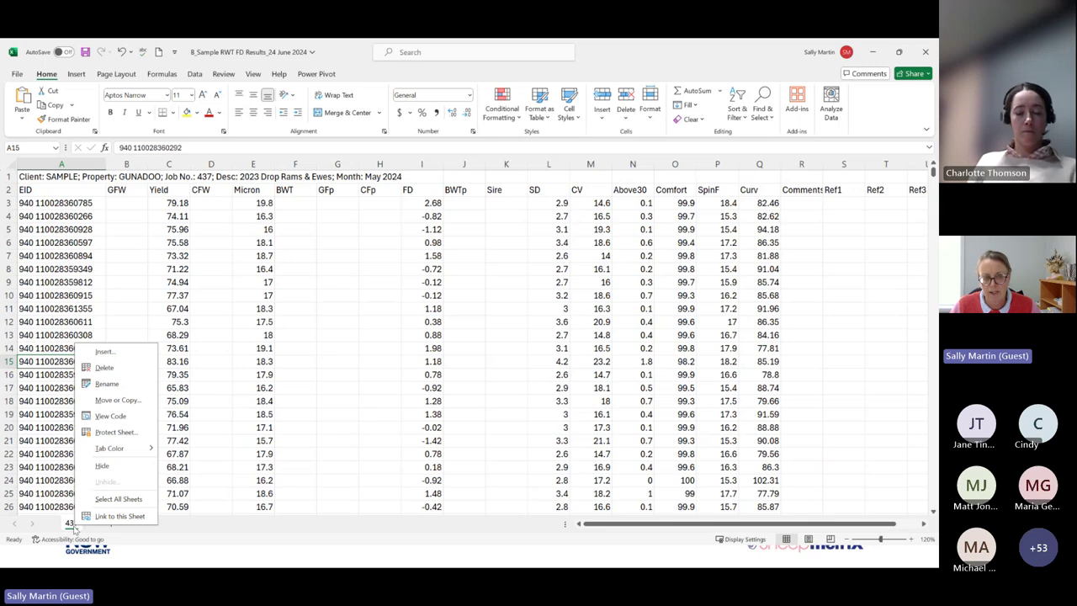
{"action": "left_click", "coordinate": [109, 401]}
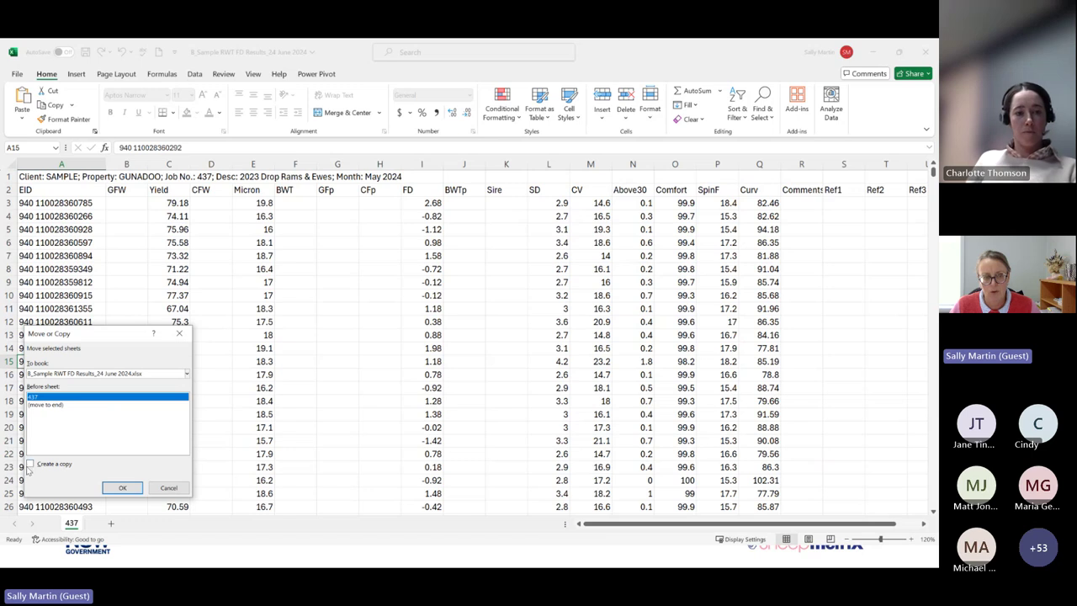
{"action": "left_click", "coordinate": [30, 465]}
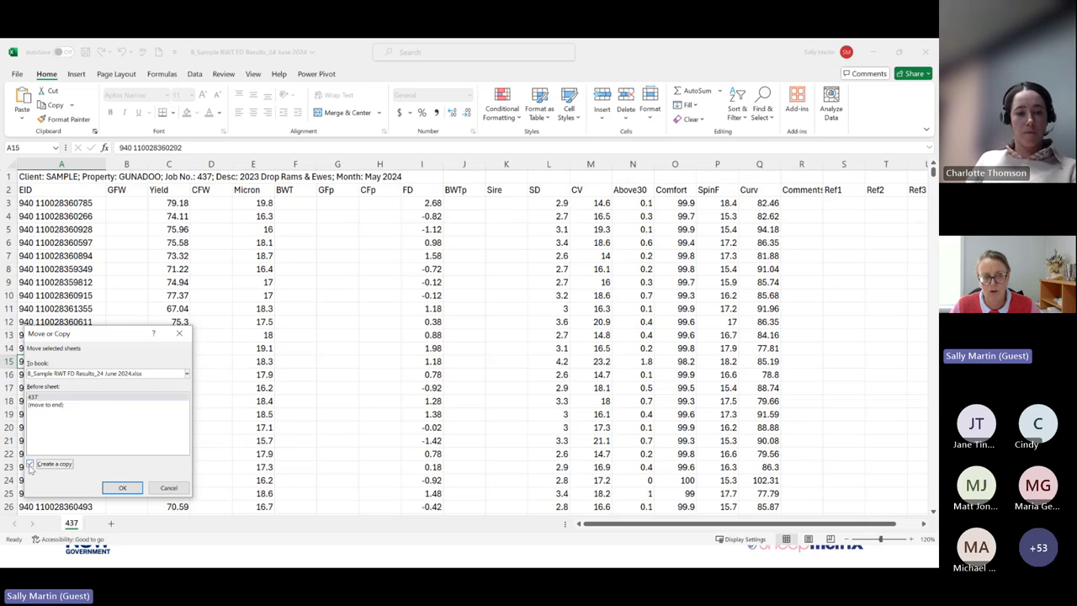
{"action": "left_click", "coordinate": [122, 489]}
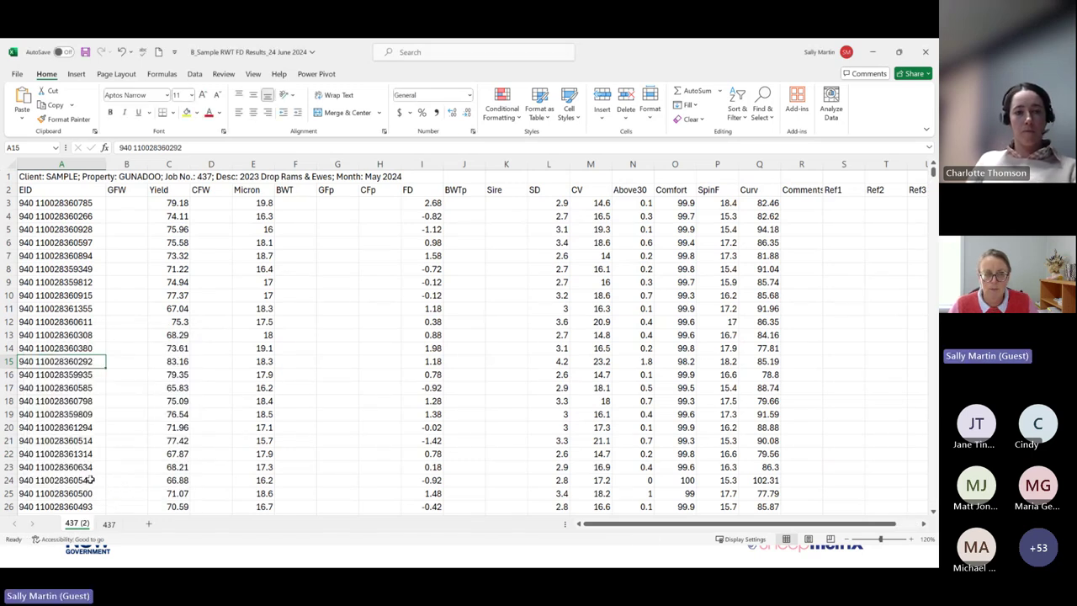
- Rename the 437 (2) sheet tab to '2023 Drop Ram & Ewes'
{"action": "left_click", "coordinate": [109, 525]}
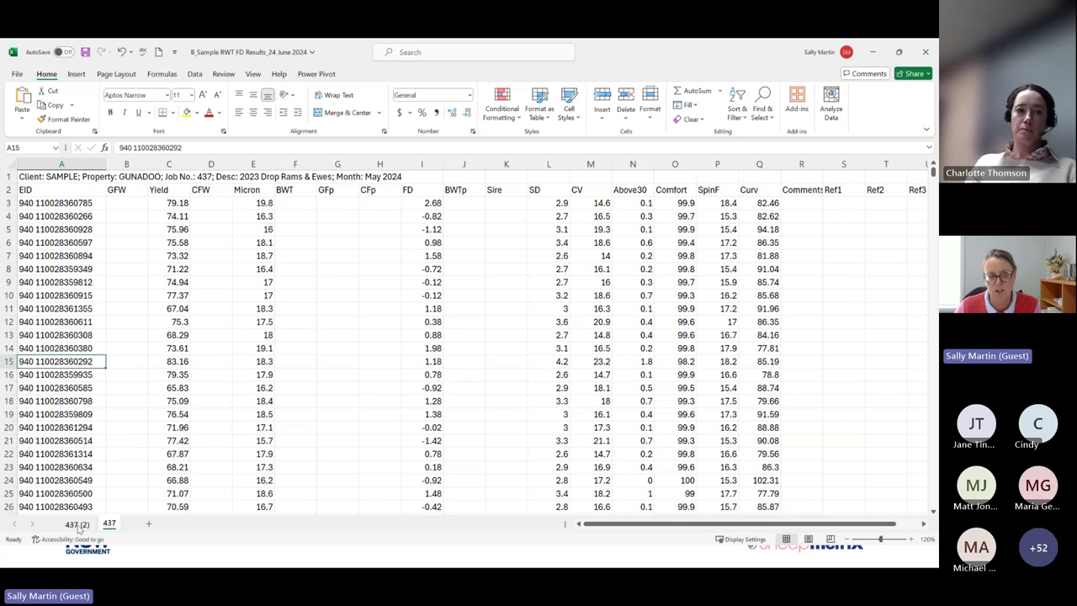
{"action": "left_click", "coordinate": [78, 524]}
{"action": "double_click", "coordinate": [77, 524]}
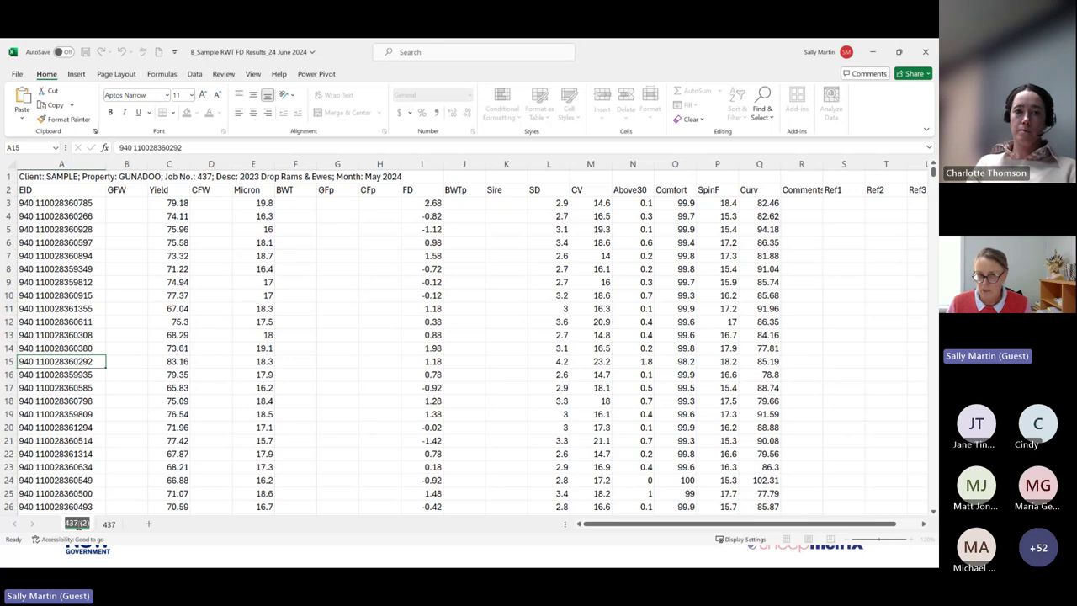
{"action": "type", "text": "2023 Dro"}
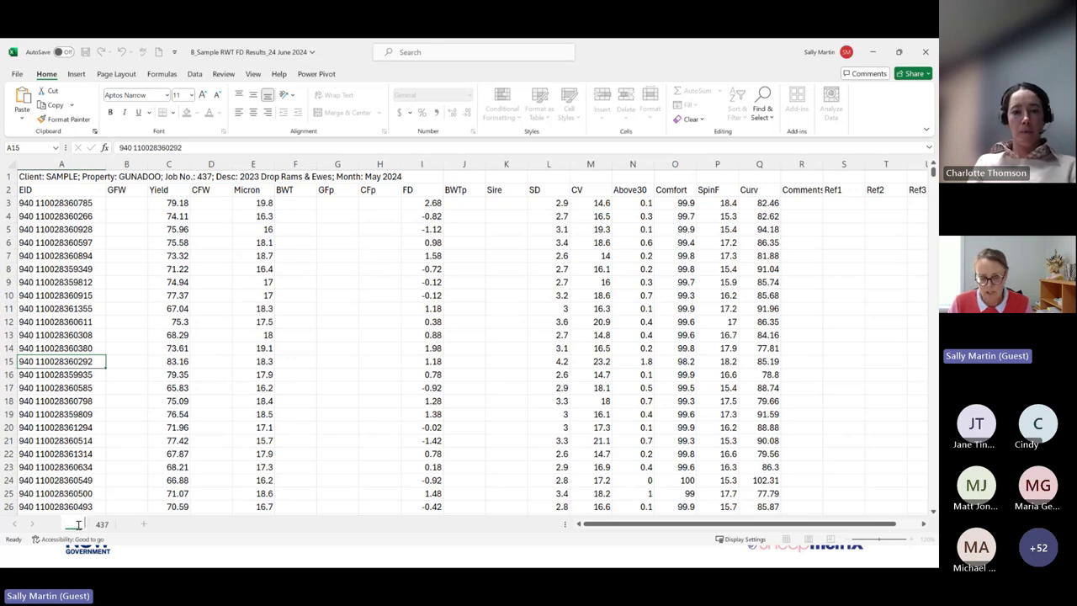
{"action": "type", "text": "p"}
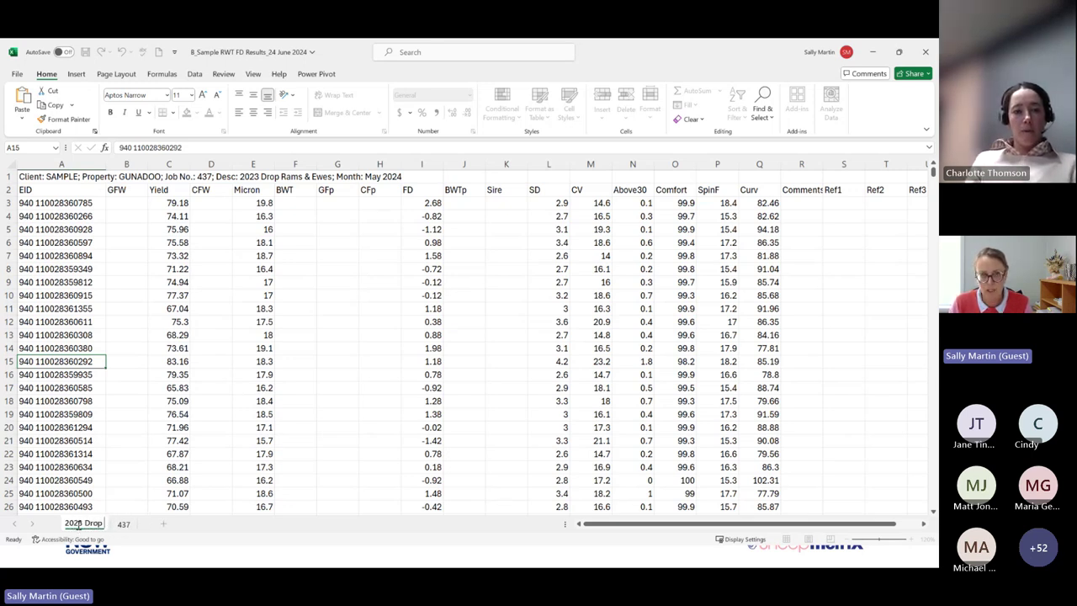
{"action": "type", "text": " Ram"}
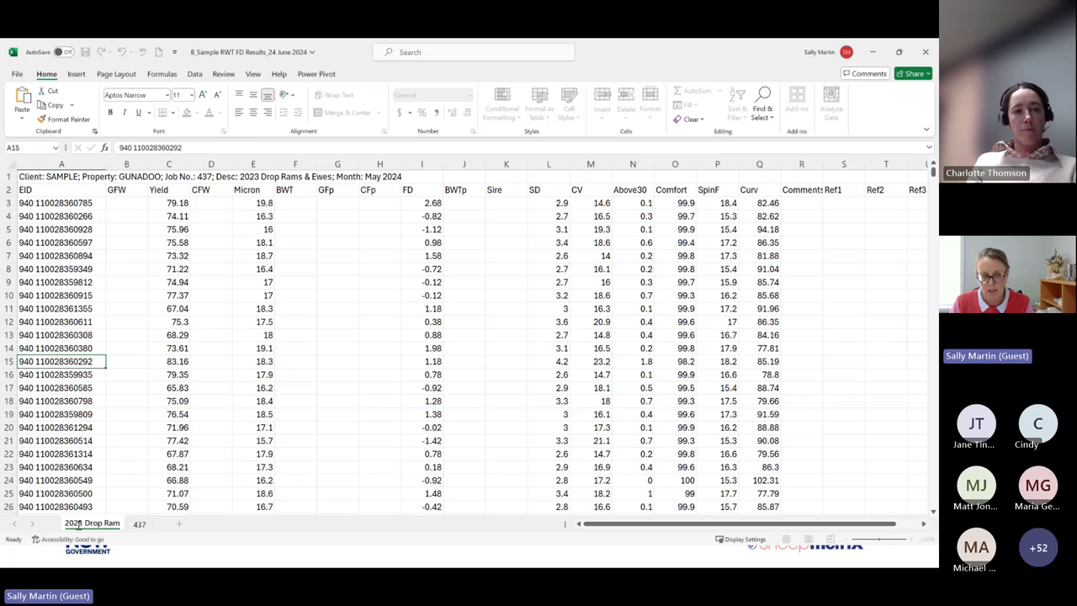
{"action": "type", "text": " & Ewe"}
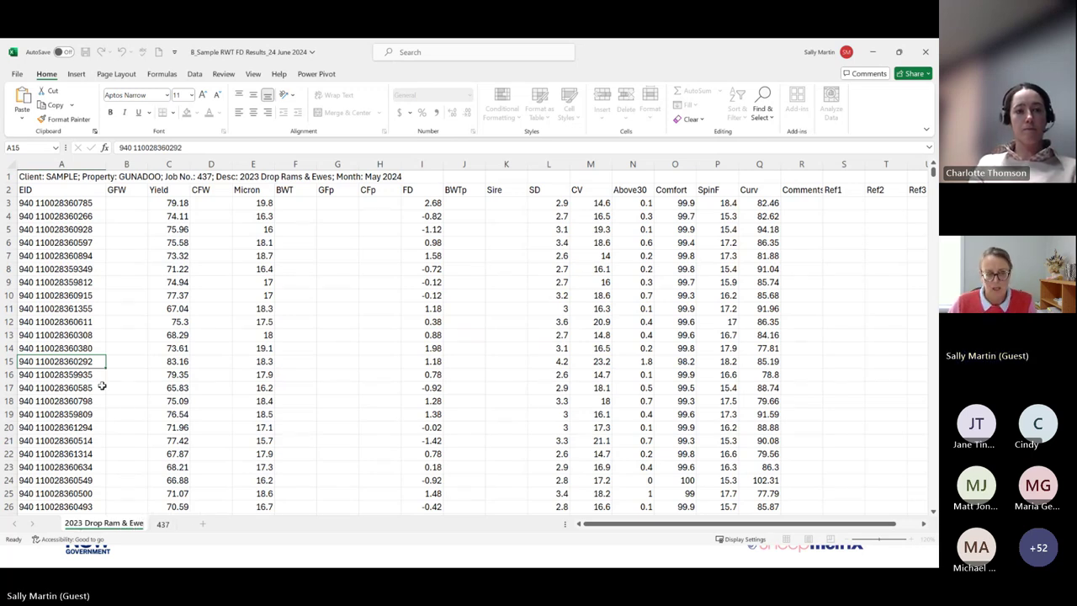
{"action": "type", "text": "s"}
- Colour the 2023 Drop Ram & Ewes sheet tab green
{"action": "left_click", "coordinate": [72, 321]}
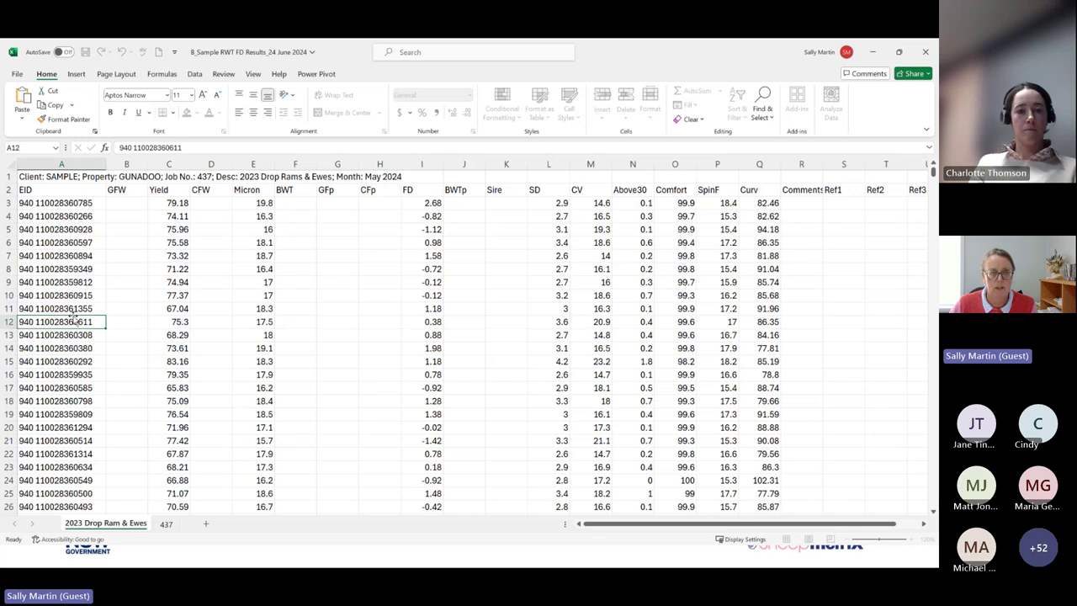
{"action": "right_click", "coordinate": [116, 526]}
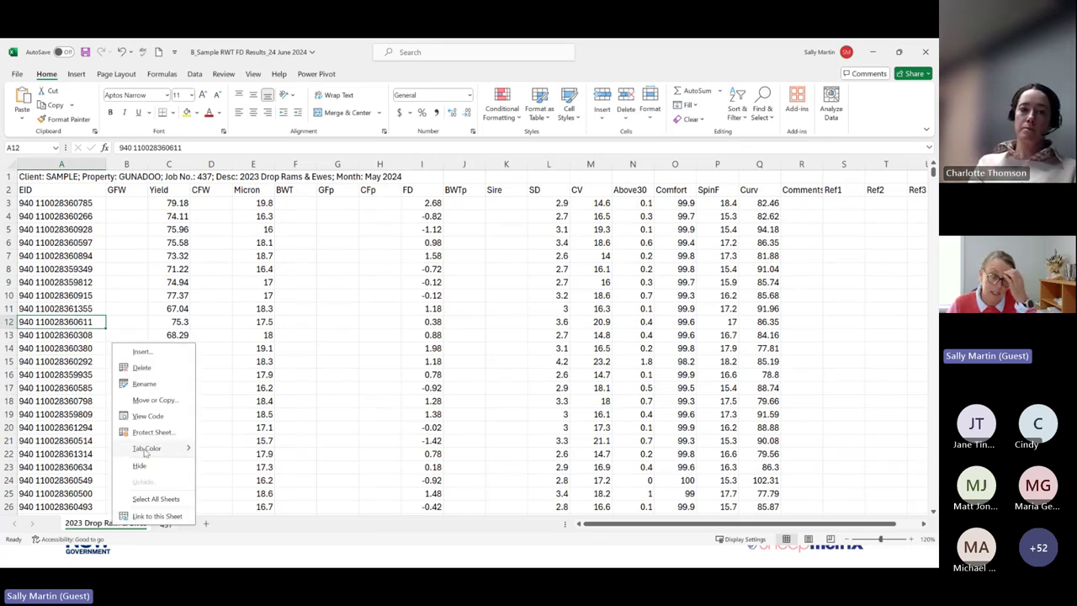
{"action": "mouse_move", "coordinate": [145, 450]}
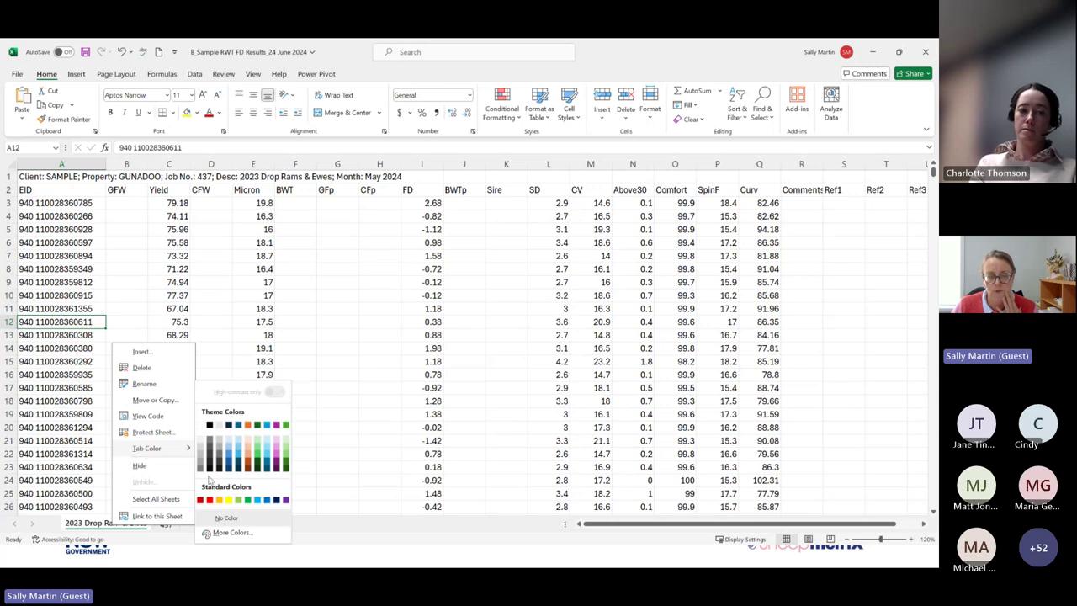
{"action": "left_click", "coordinate": [237, 504]}
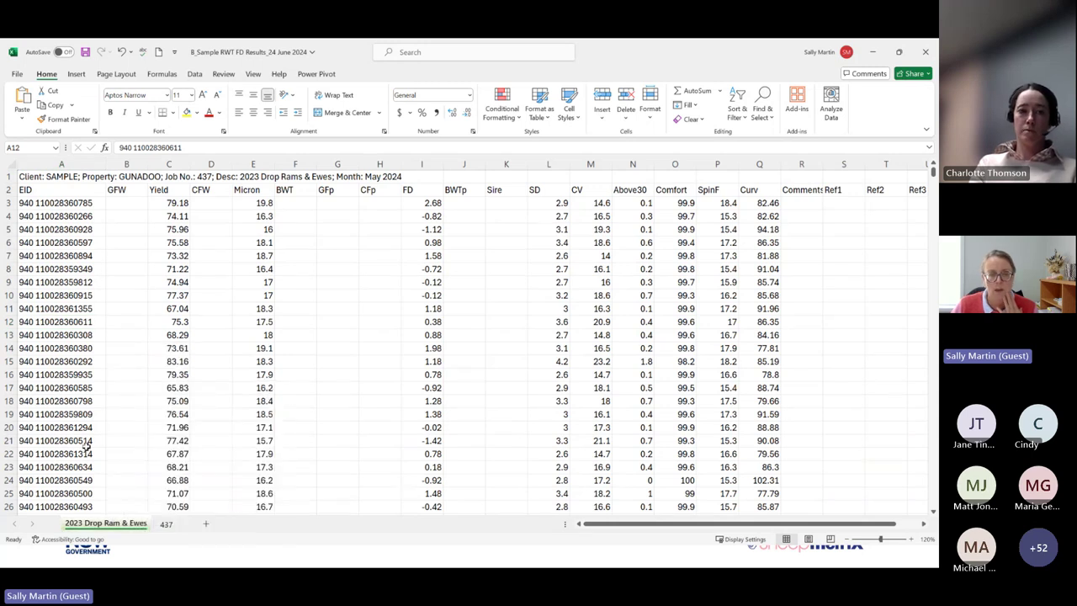
- Colour the original 437 sheet tab red
{"action": "right_click", "coordinate": [168, 525]}
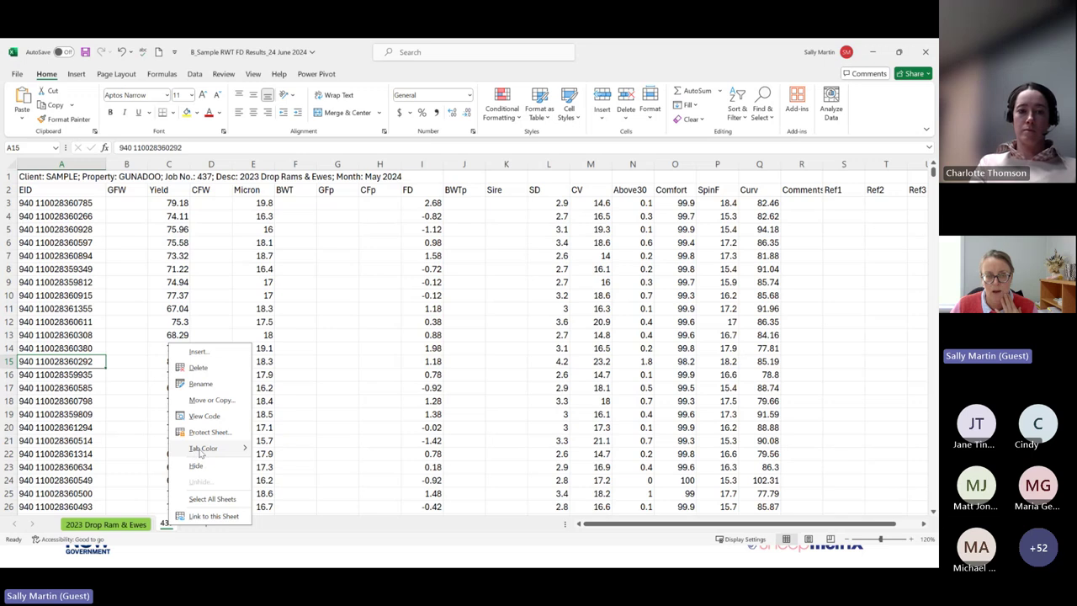
{"action": "mouse_move", "coordinate": [244, 451]}
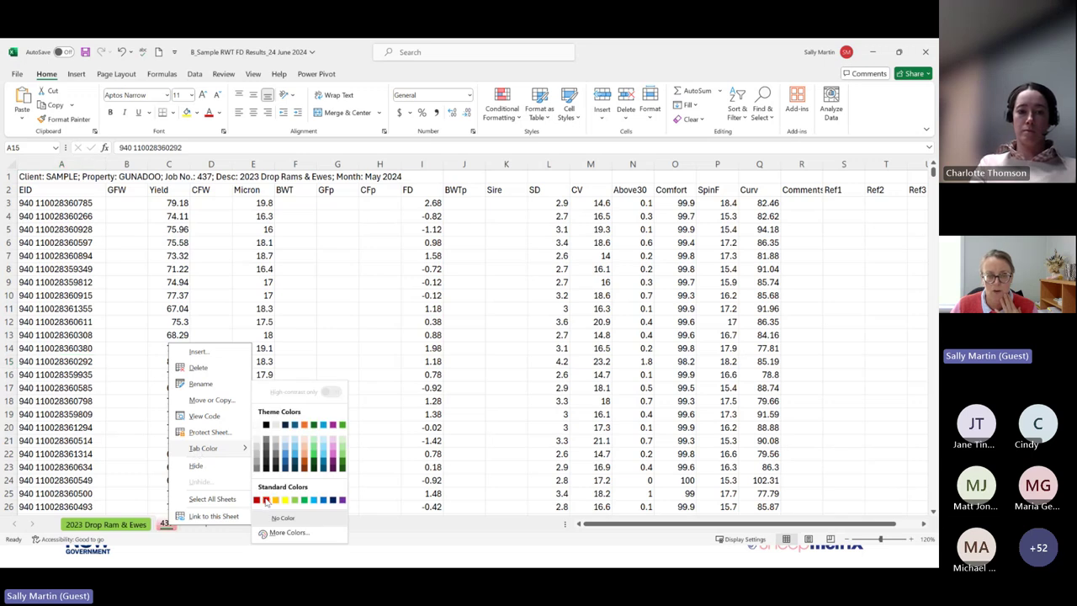
{"action": "left_click", "coordinate": [266, 501]}
{"action": "left_click", "coordinate": [126, 467]}
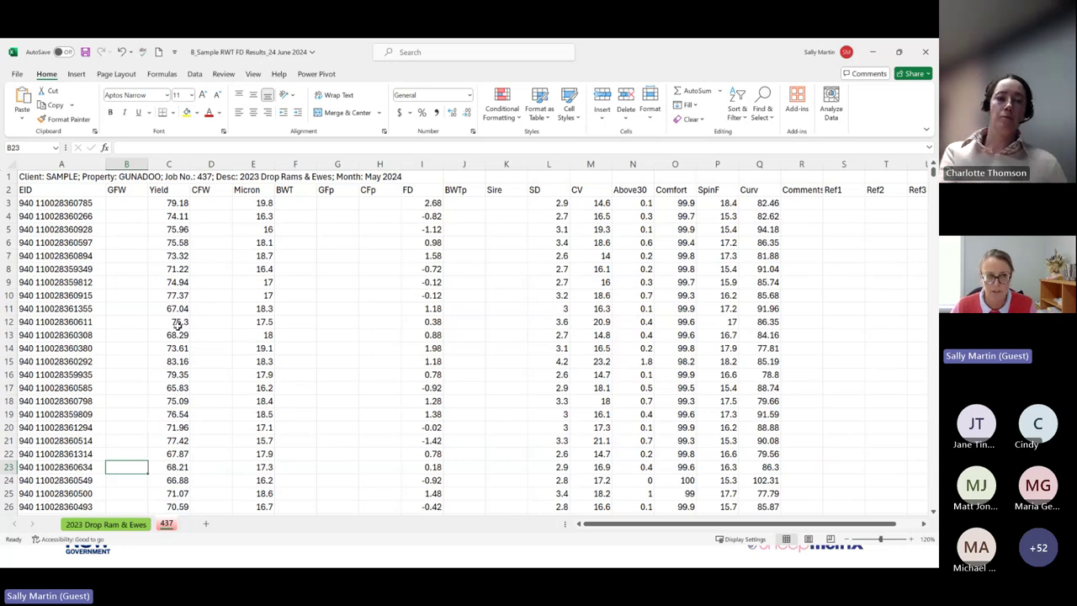
- Delete the client description in row 1 so headers start in row 1
{"action": "left_click", "coordinate": [10, 177]}
{"action": "right_click", "coordinate": [19, 178]}
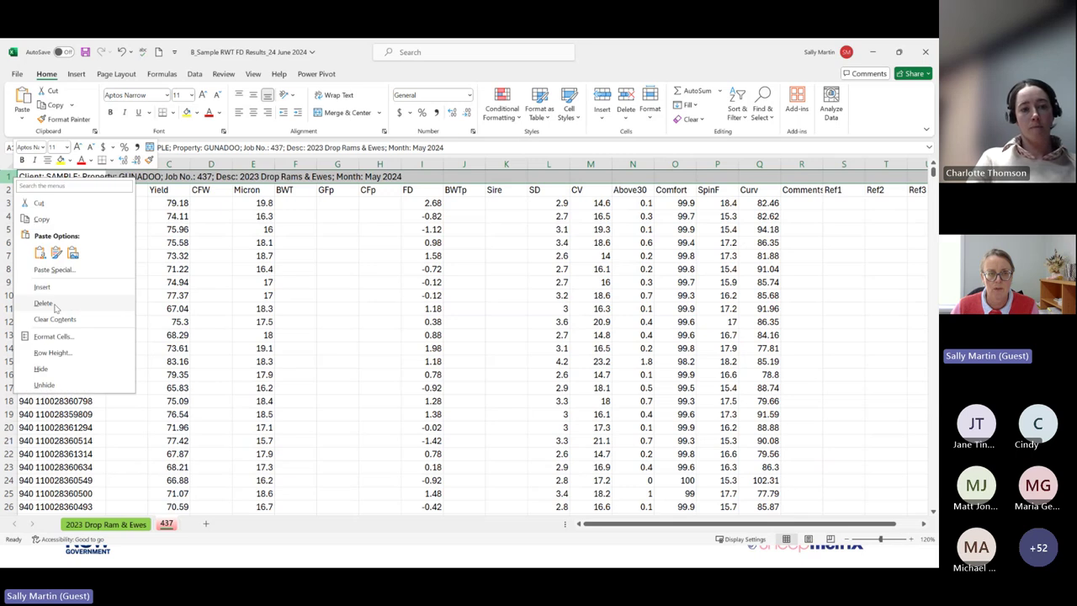
{"action": "left_click", "coordinate": [10, 177]}
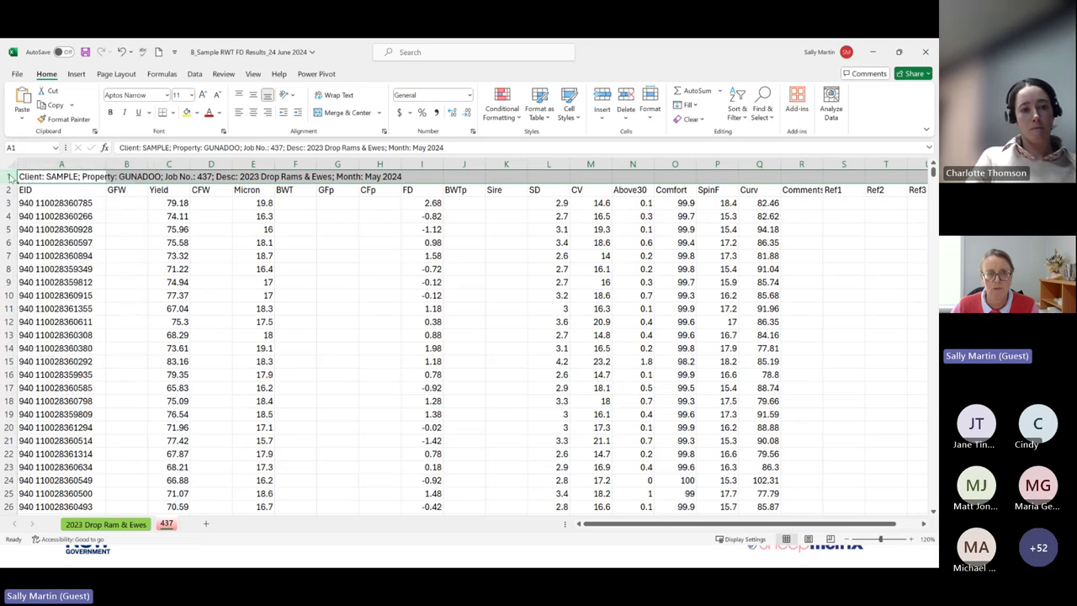
{"action": "right_click", "coordinate": [10, 178]}
{"action": "left_click", "coordinate": [11, 178]}
{"action": "right_click", "coordinate": [11, 177]}
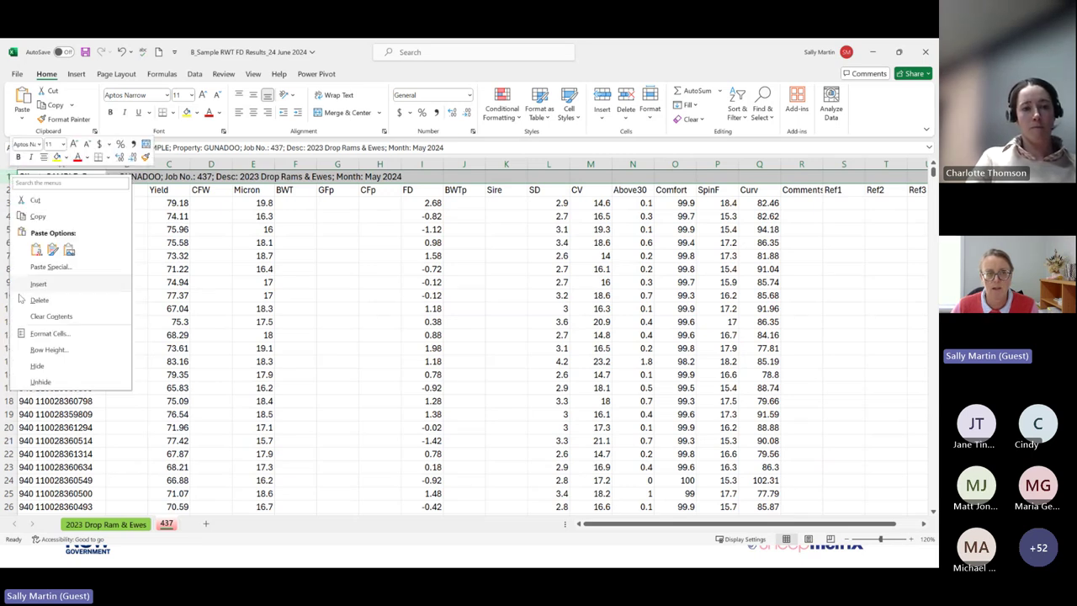
{"action": "key", "text": "Escape"}
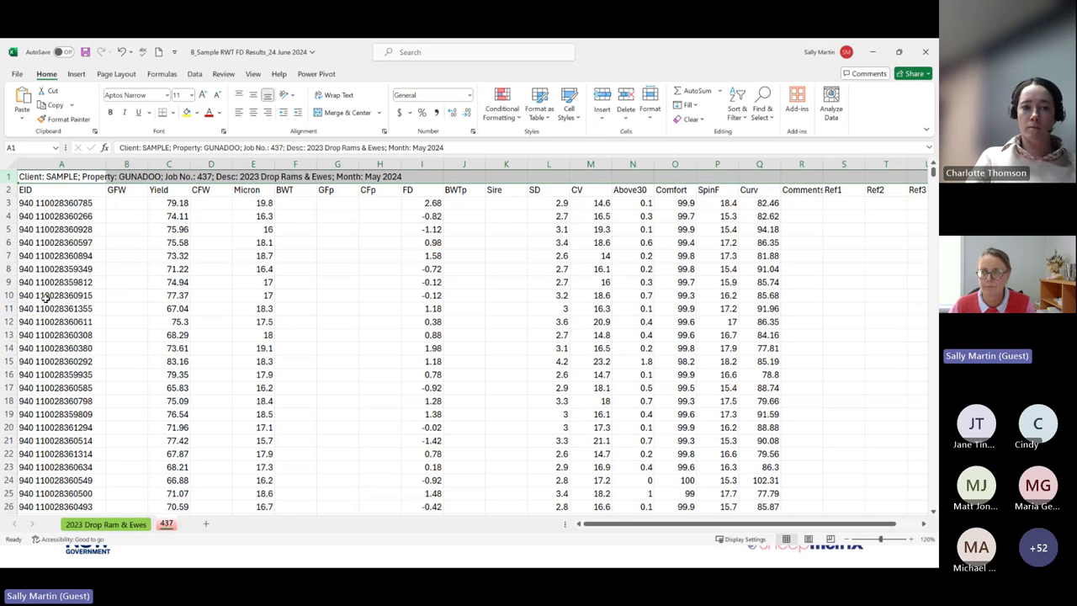
{"action": "key", "text": "ctrl+minus"}
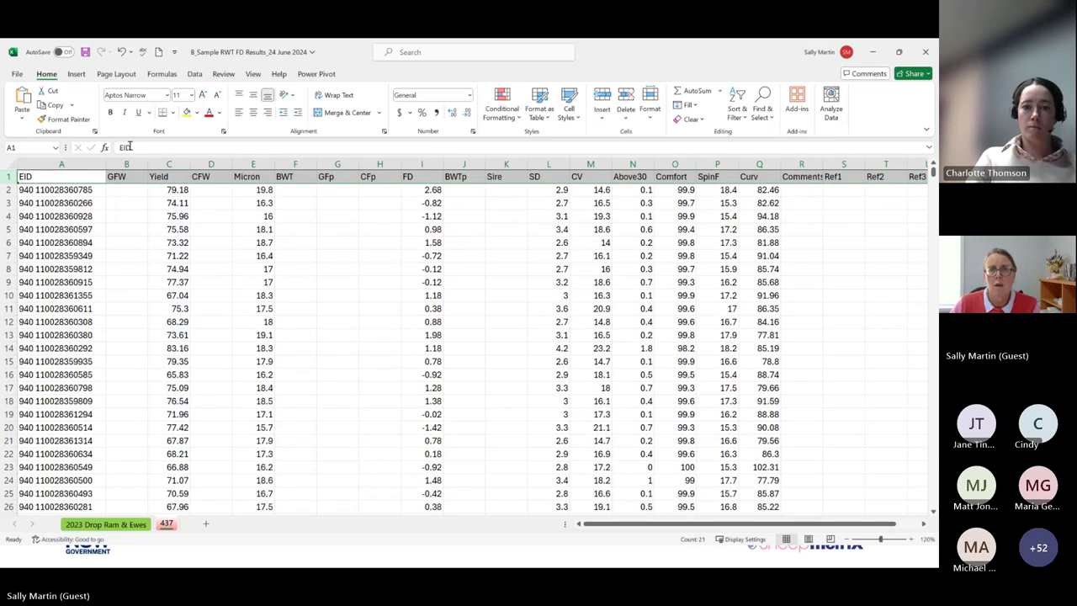
- Turn on header filters and sort the rows A to Z by EID
{"action": "left_click", "coordinate": [194, 75]}
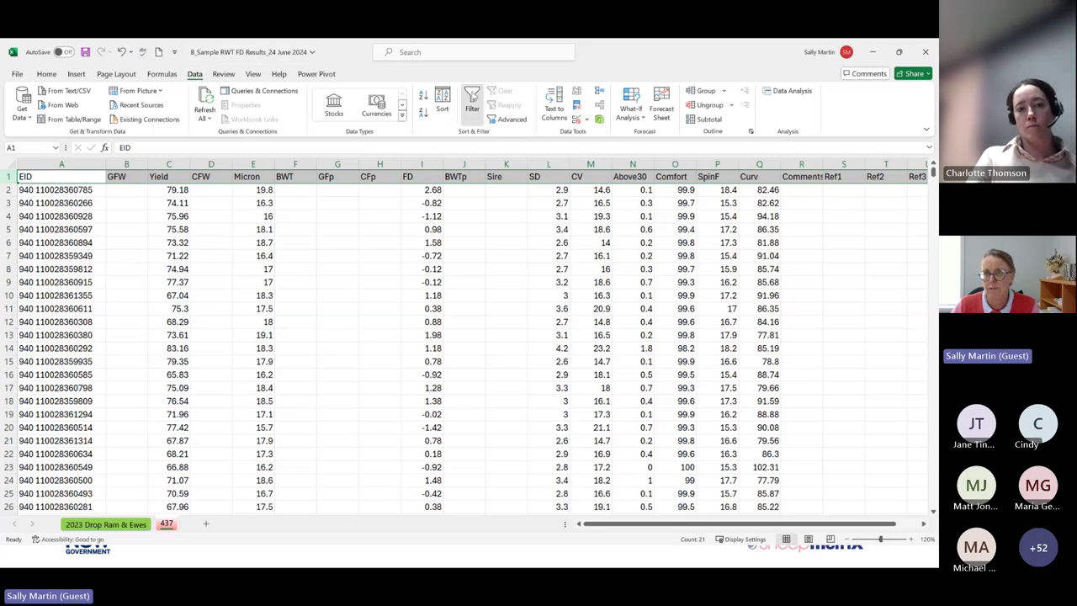
{"action": "left_click", "coordinate": [473, 99]}
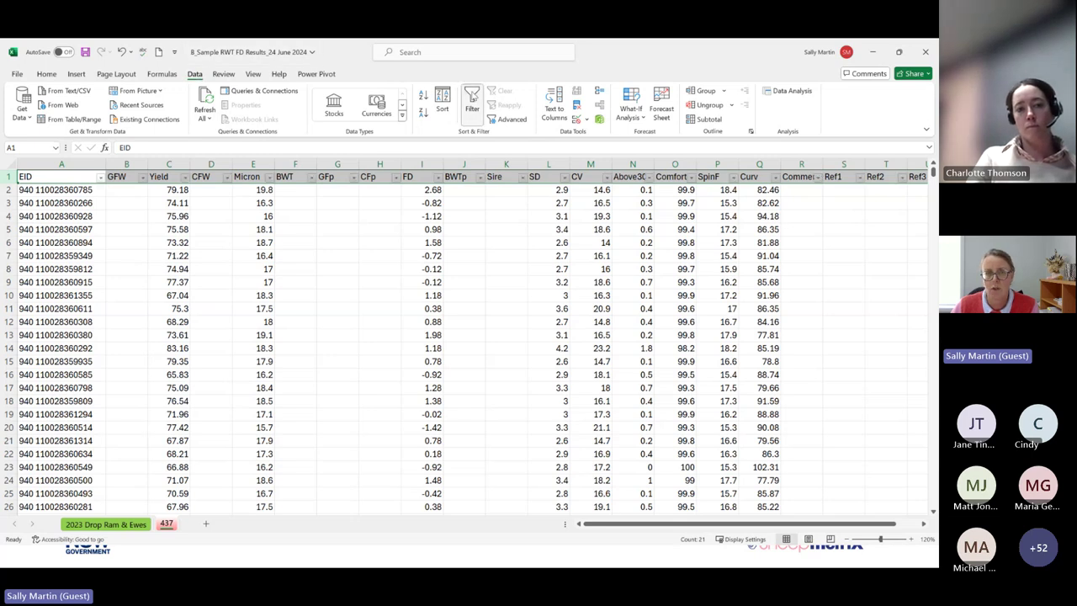
{"action": "left_click", "coordinate": [100, 177]}
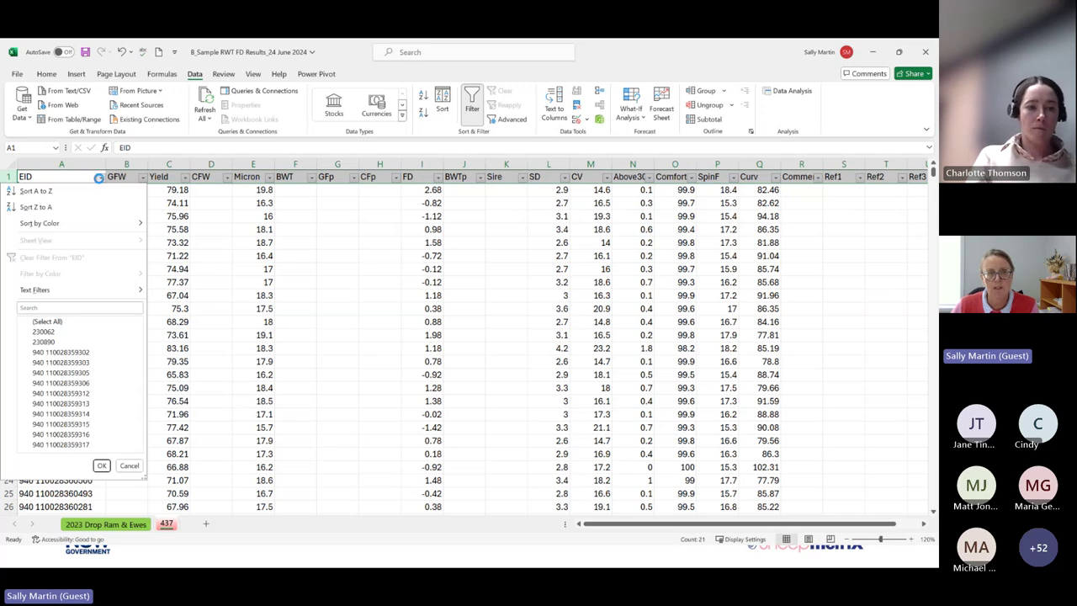
{"action": "left_click", "coordinate": [84, 191]}
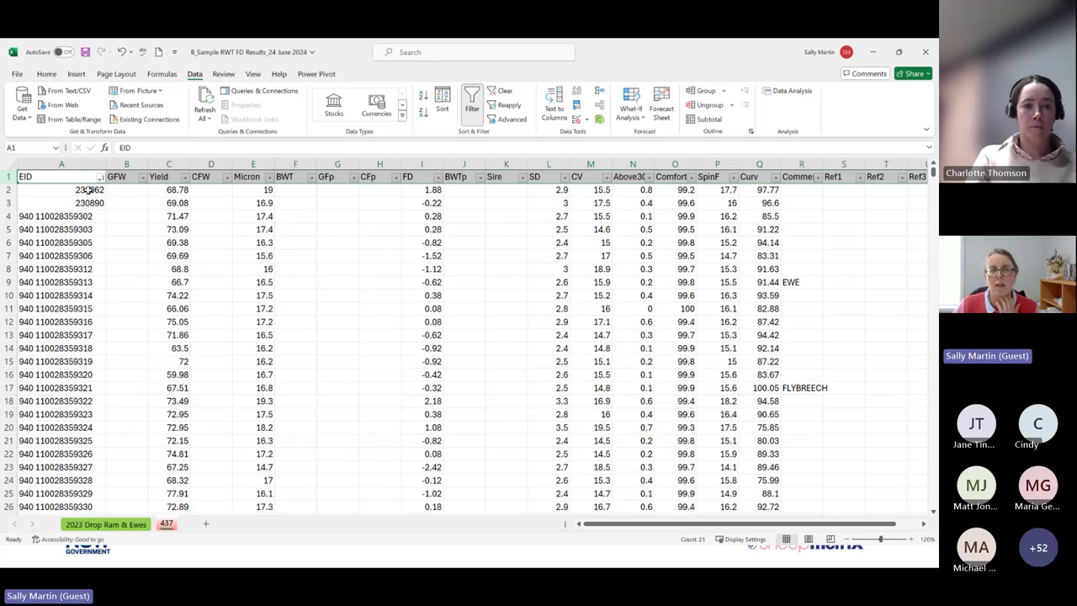
{"action": "left_click", "coordinate": [120, 163]}
- Insert a blank column B before GFW and give it the heading VID
{"action": "right_click", "coordinate": [122, 167]}
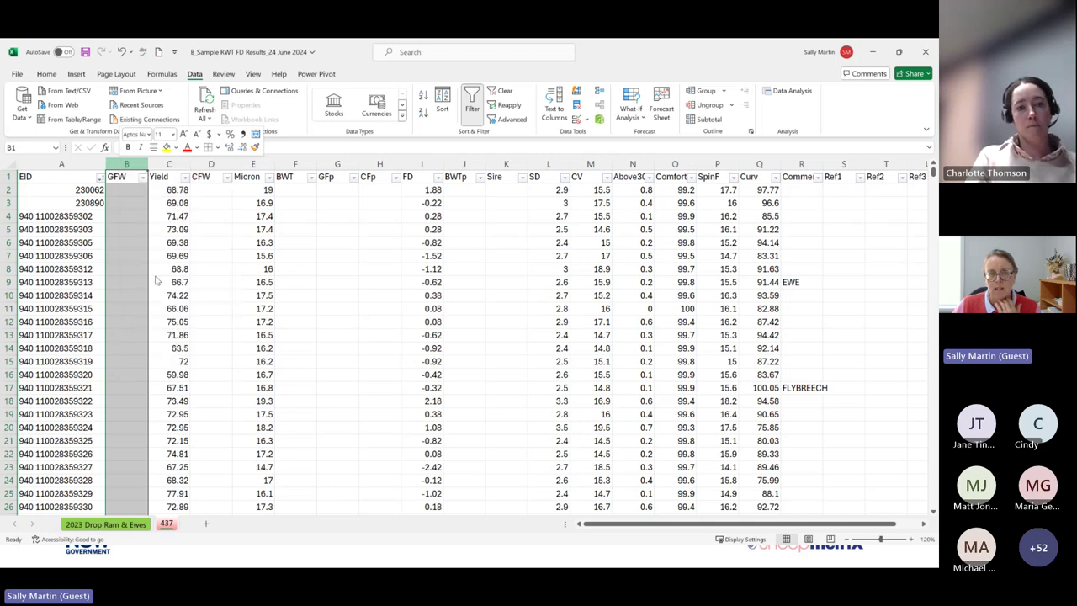
{"action": "key", "text": "Escape"}
{"action": "left_click", "coordinate": [136, 175]}
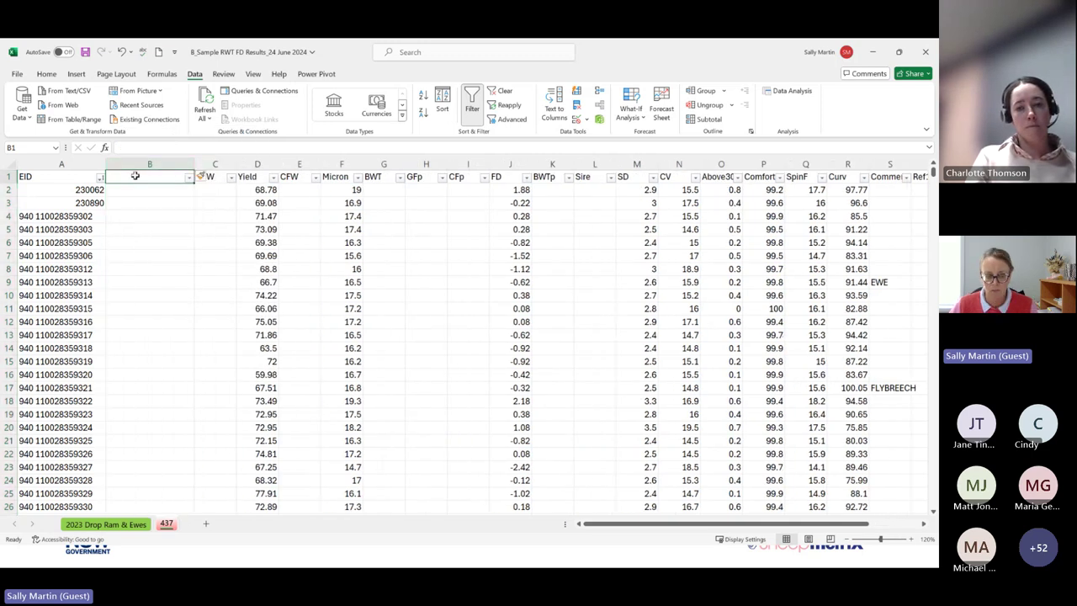
{"action": "type", "text": "VID"}
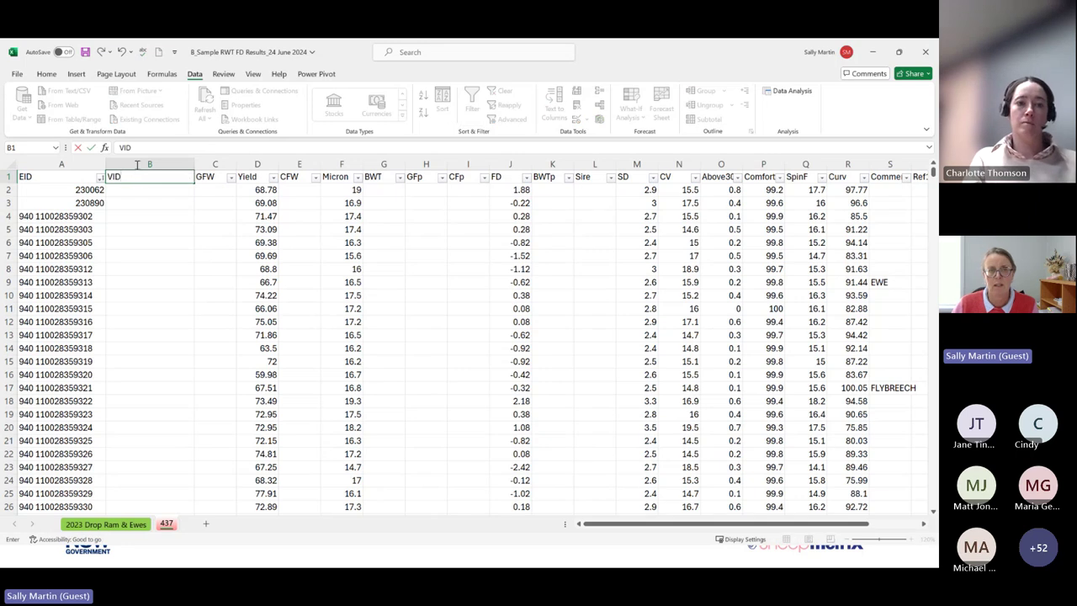
{"action": "key", "text": "Return"}
{"action": "left_click_drag", "start_coordinate": [84, 191], "coordinate": [87, 204]}
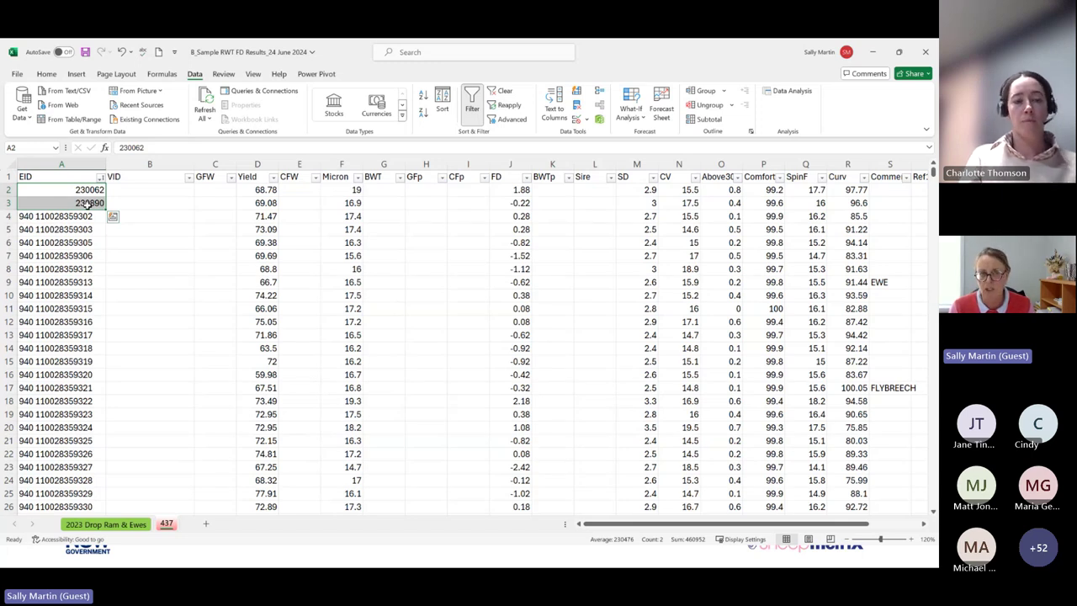
- Copy short IDs 230062 and 230890 from A2:A3 into B2:B3, then undo clearing A2:A3
{"action": "key", "text": "ctrl+c"}
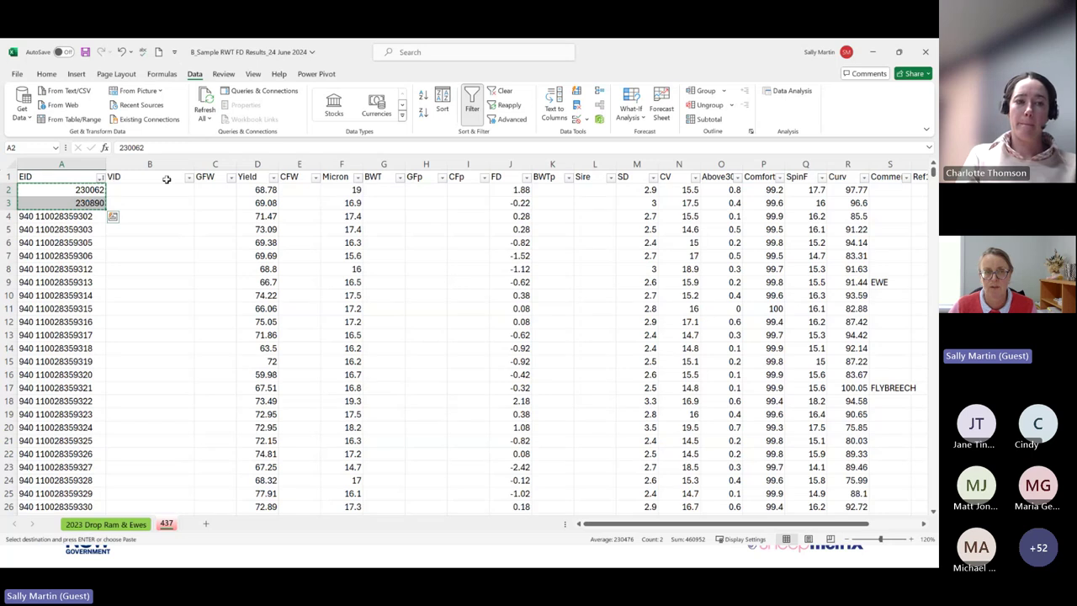
{"action": "left_click", "coordinate": [154, 190]}
{"action": "key", "text": "ctrl+v"}
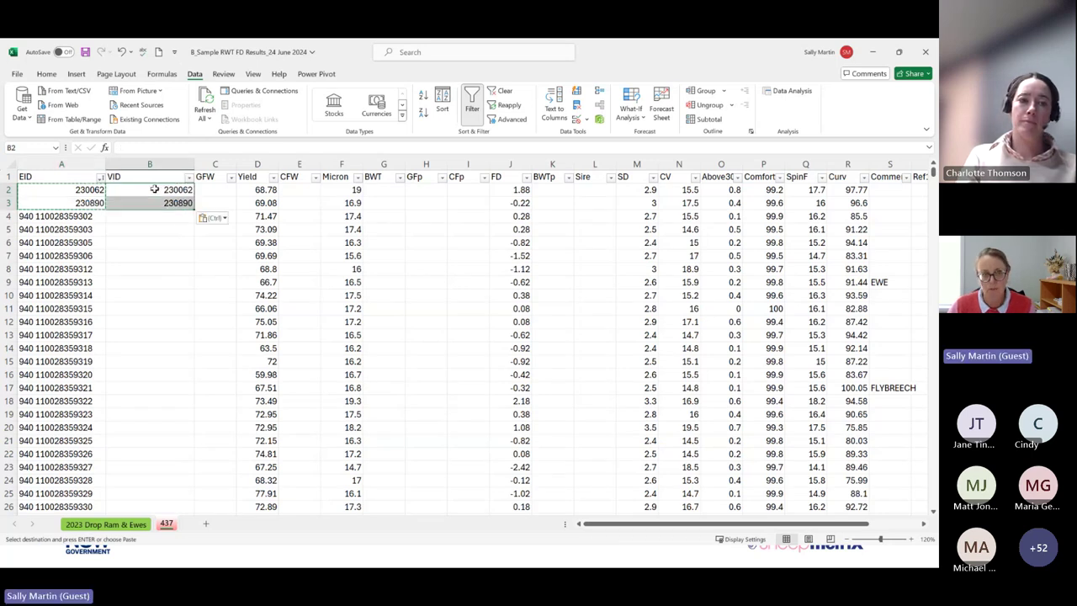
{"action": "left_click_drag", "start_coordinate": [69, 191], "coordinate": [68, 200]}
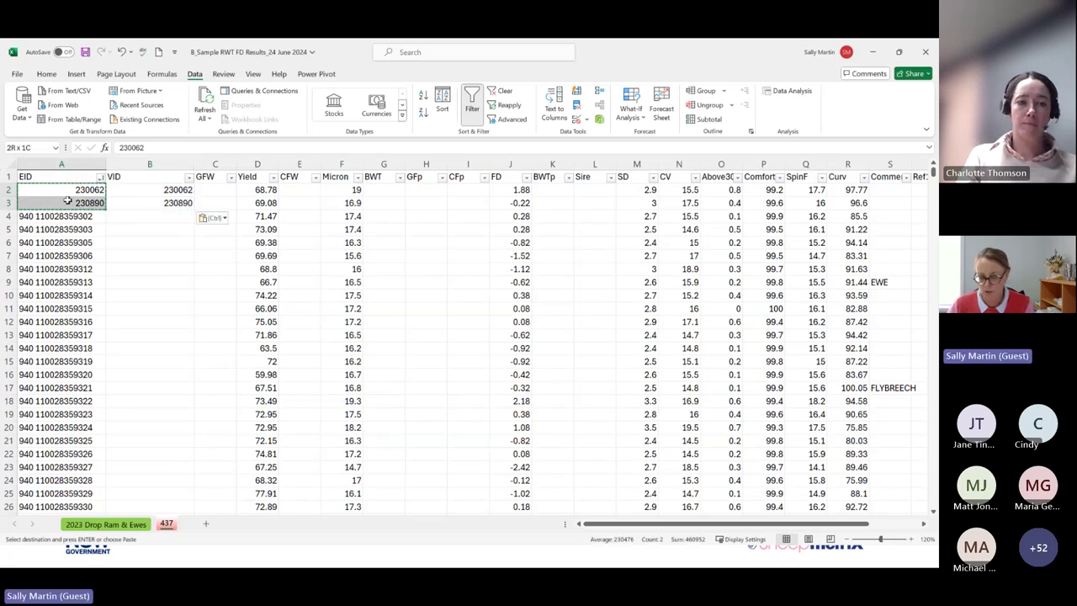
{"action": "key", "text": "Delete"}
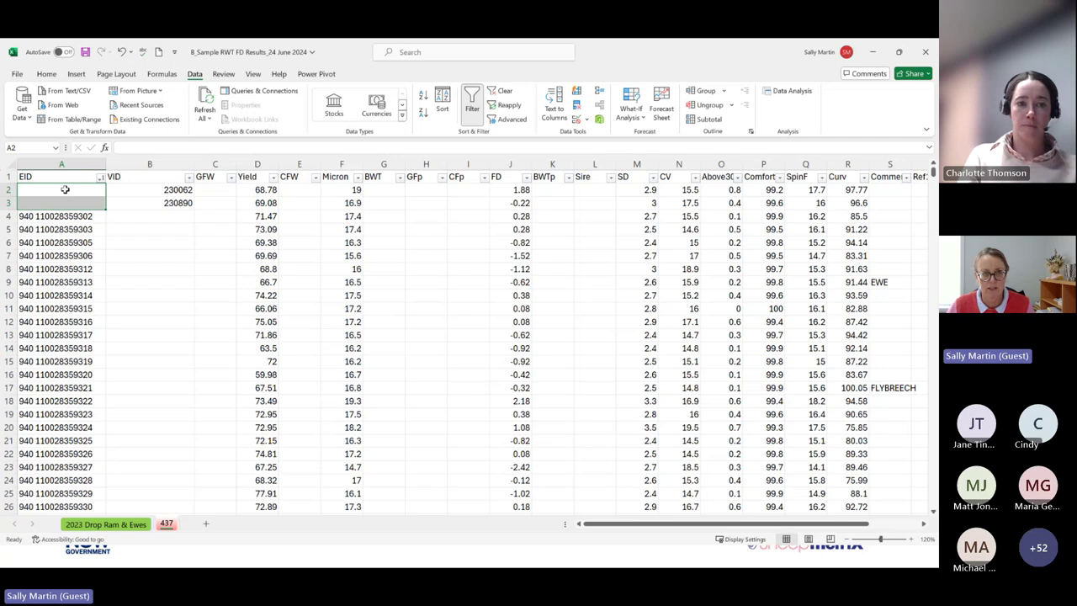
{"action": "left_click", "coordinate": [121, 51]}
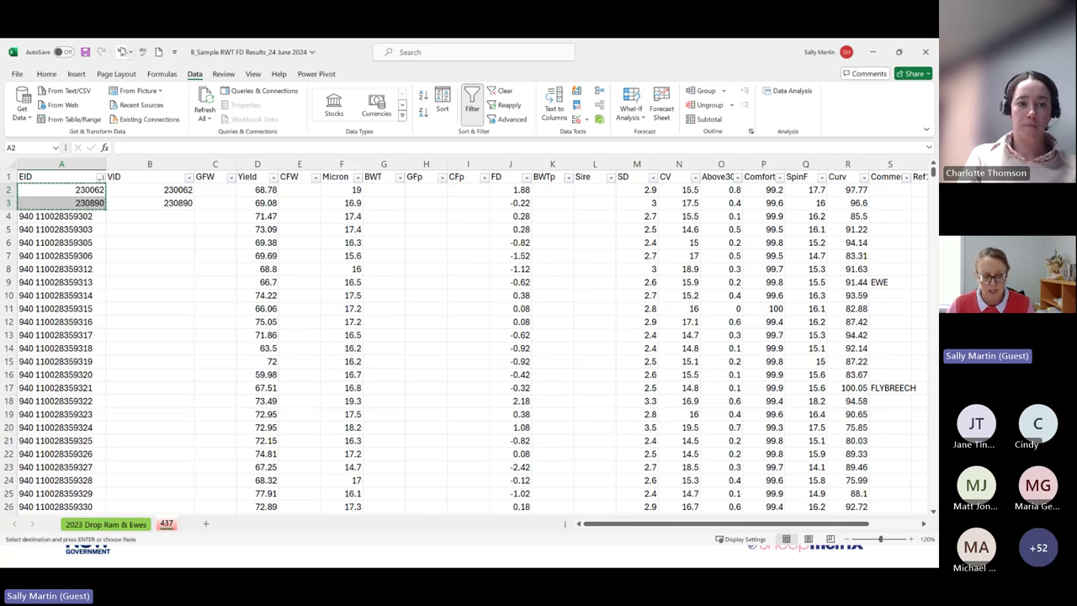
- Paste the visual IDs into B2:B3, clear them from EID, and autofit column A
{"action": "left_click_drag", "start_coordinate": [82, 188], "coordinate": [80, 202]}
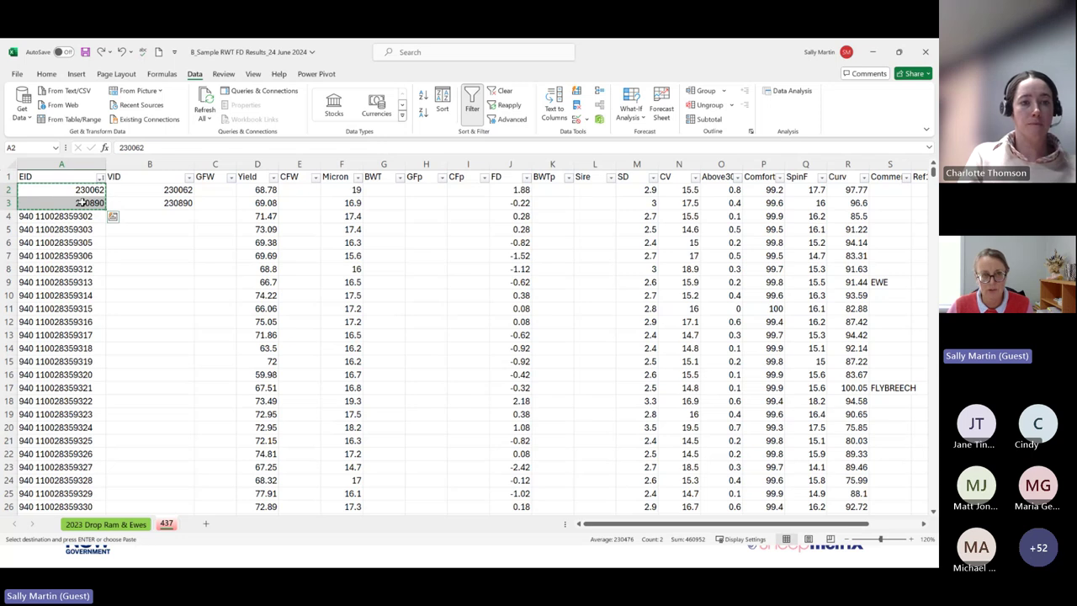
{"action": "left_click", "coordinate": [49, 75]}
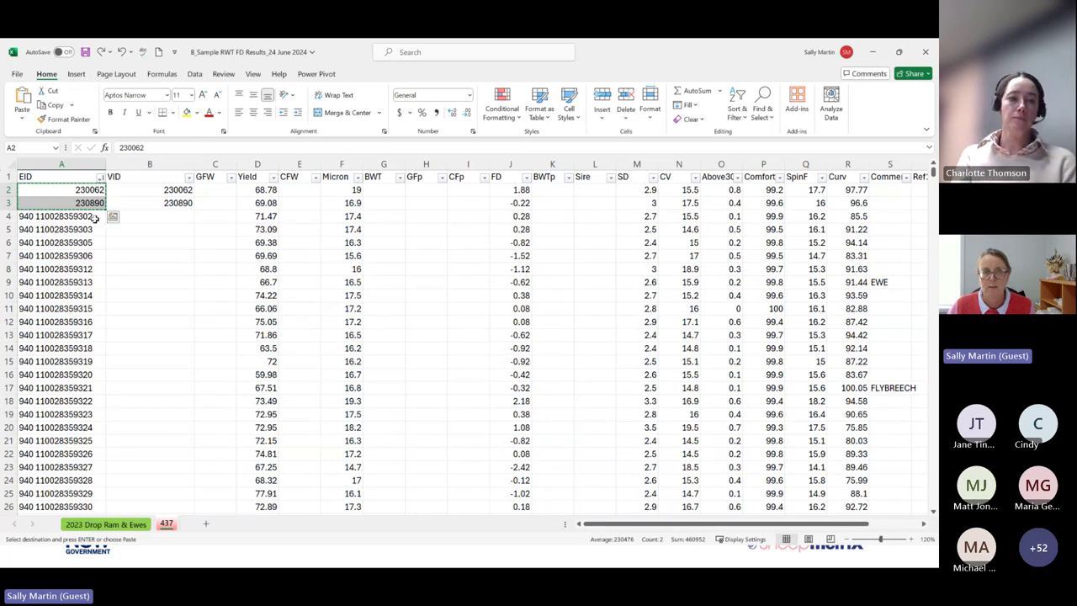
{"action": "left_click", "coordinate": [162, 190]}
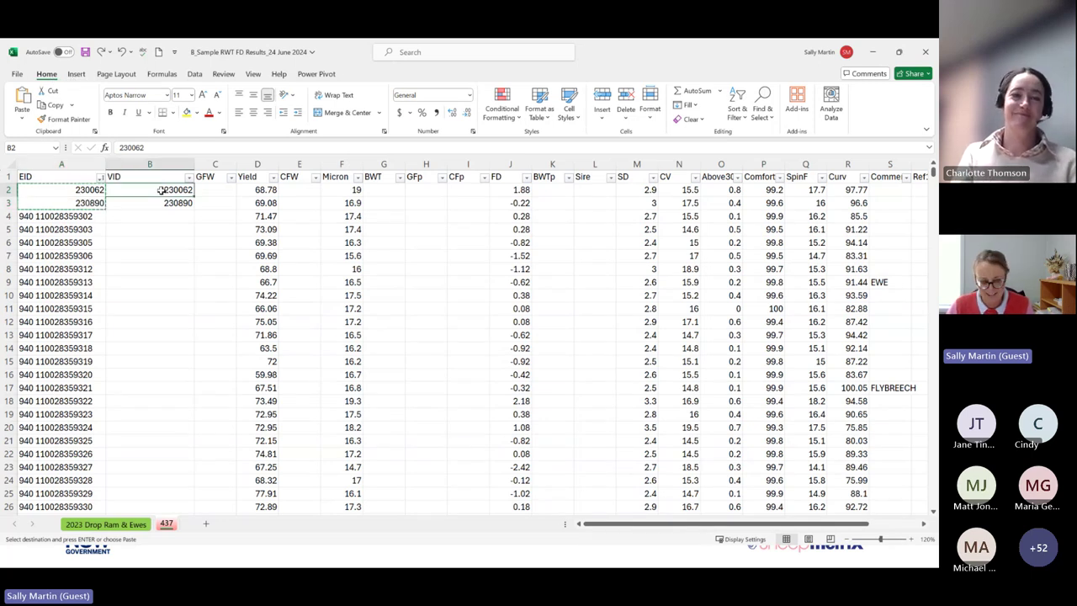
{"action": "key", "text": "ctrl+v"}
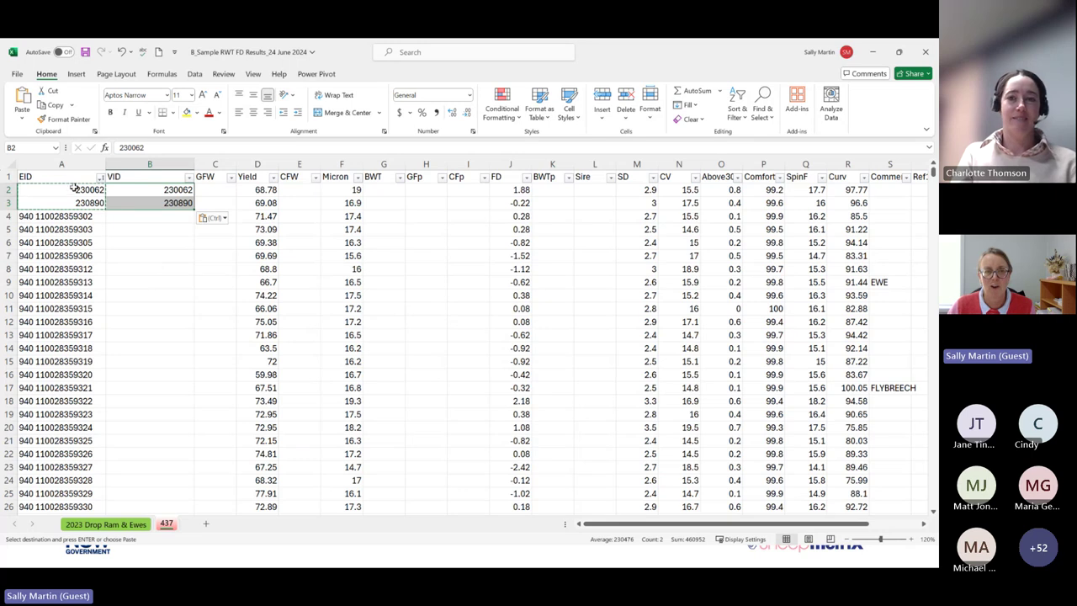
{"action": "left_click_drag", "start_coordinate": [74, 190], "coordinate": [74, 202]}
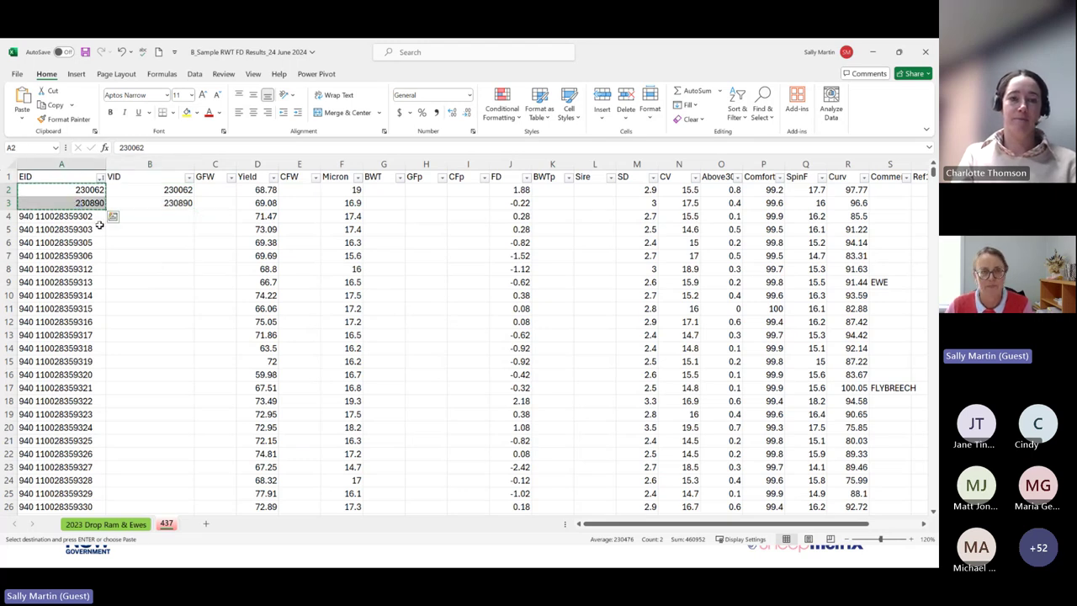
{"action": "key", "text": "Delete"}
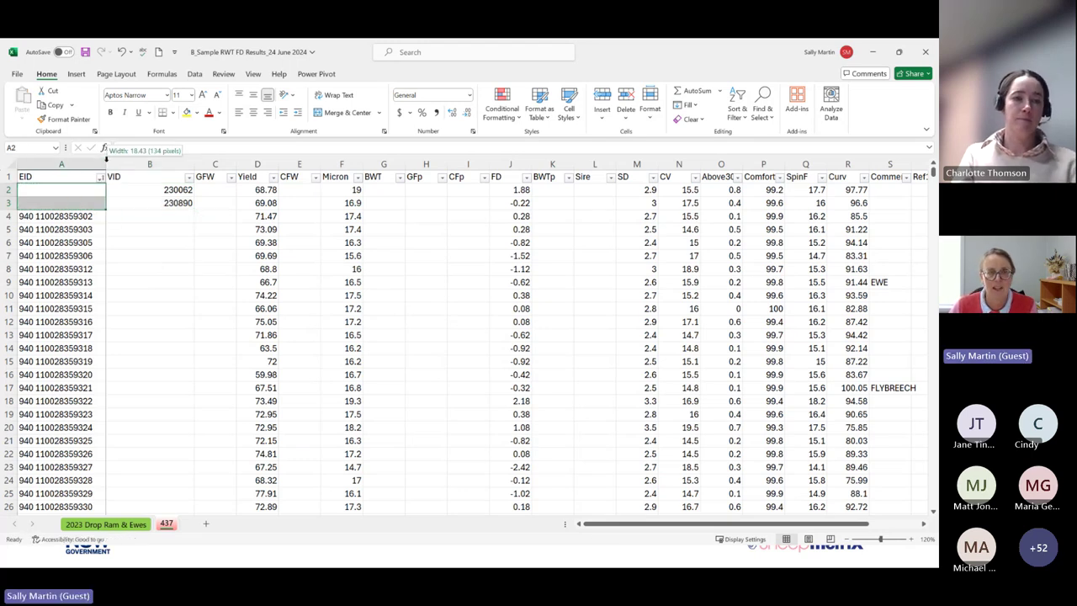
{"action": "double_click", "coordinate": [106, 164]}
- Autofit column B and copy the VID value 230062 from B2
{"action": "double_click", "coordinate": [181, 170]}
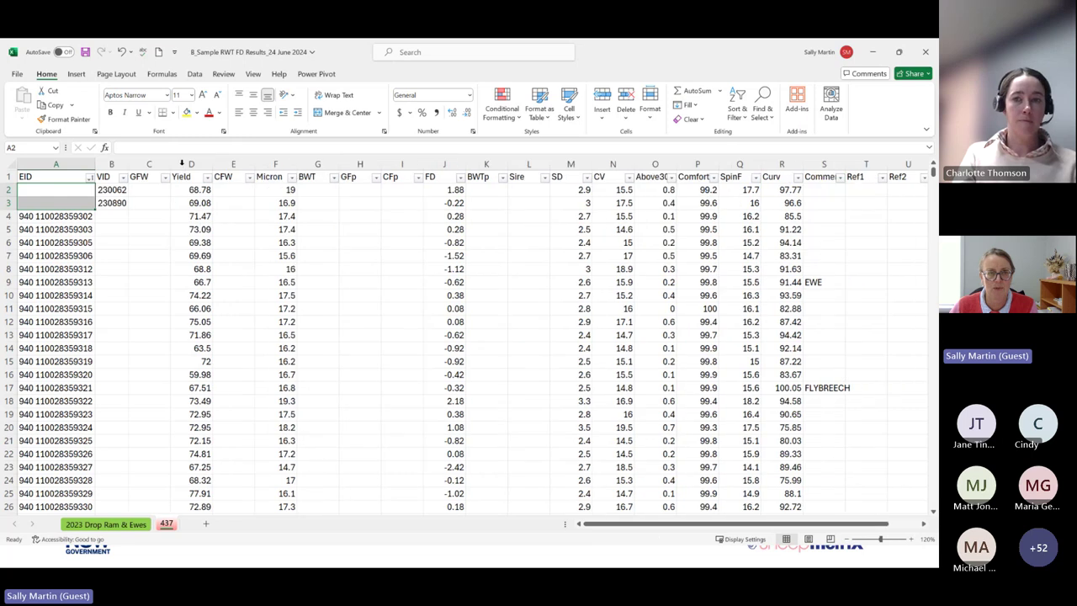
{"action": "left_click", "coordinate": [112, 190]}
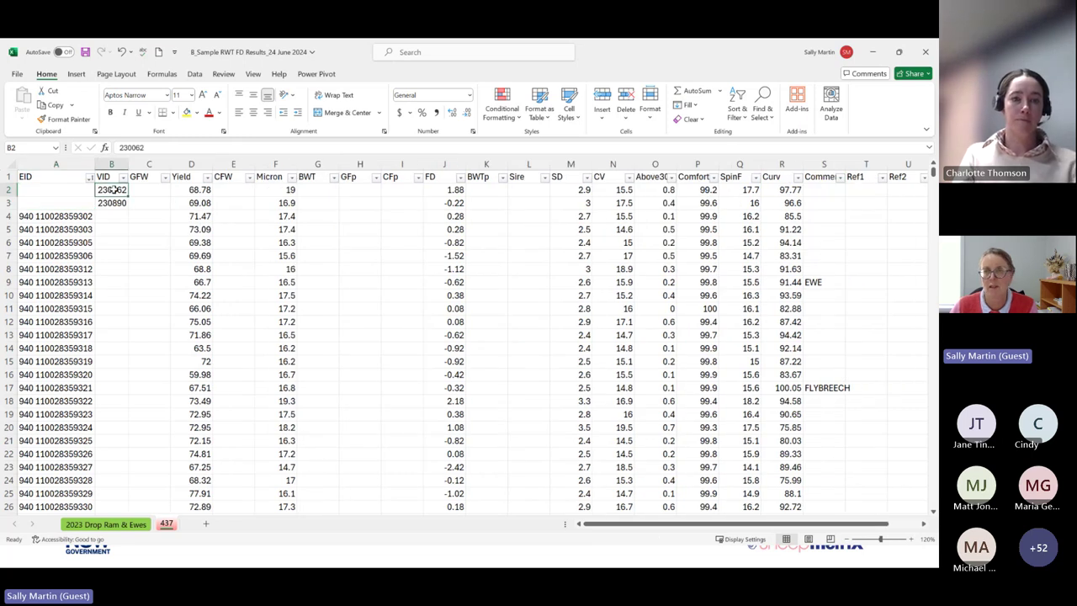
{"action": "right_click", "coordinate": [114, 191]}
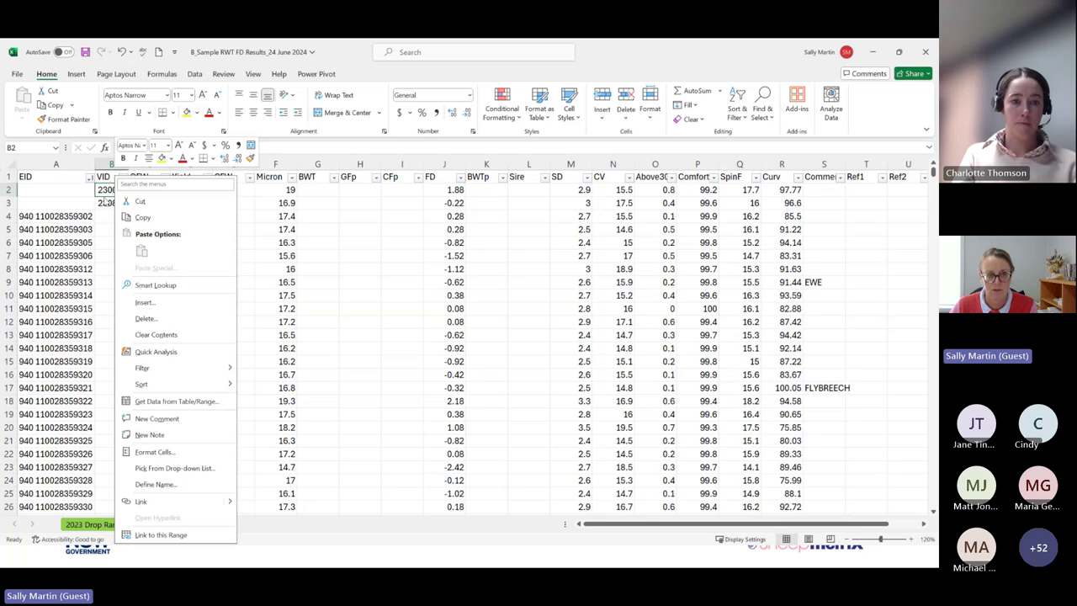
{"action": "left_click", "coordinate": [142, 218]}
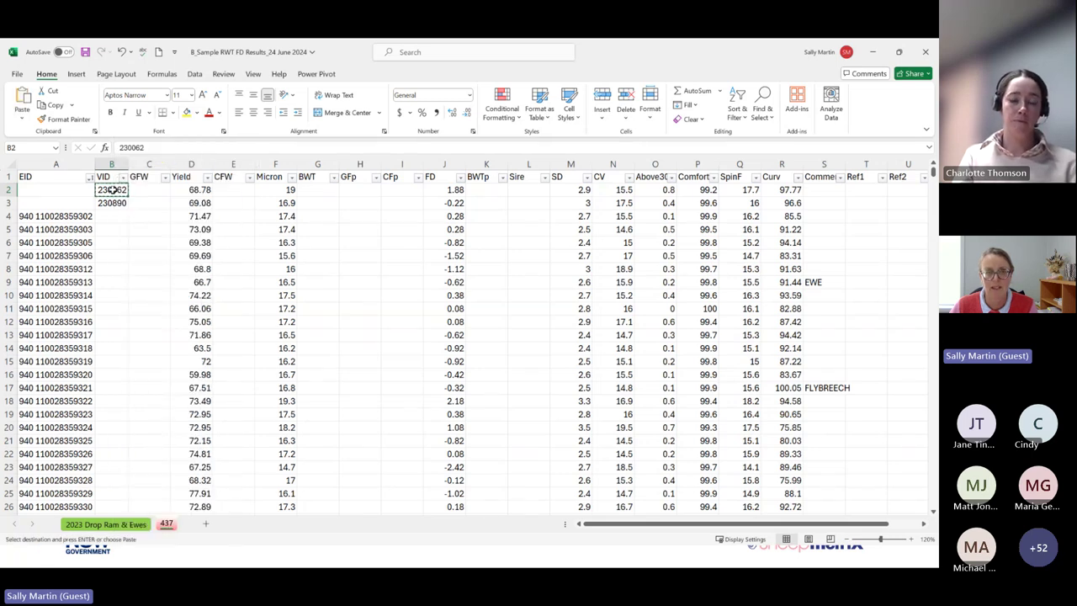
{"action": "right_click", "coordinate": [114, 190]}
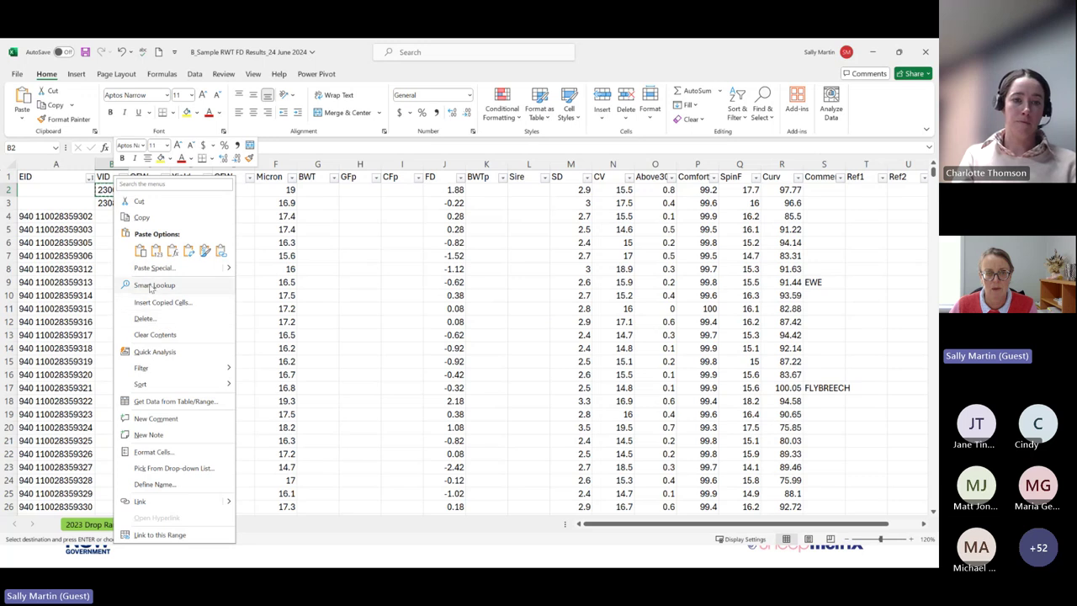
{"action": "key", "text": "Escape"}
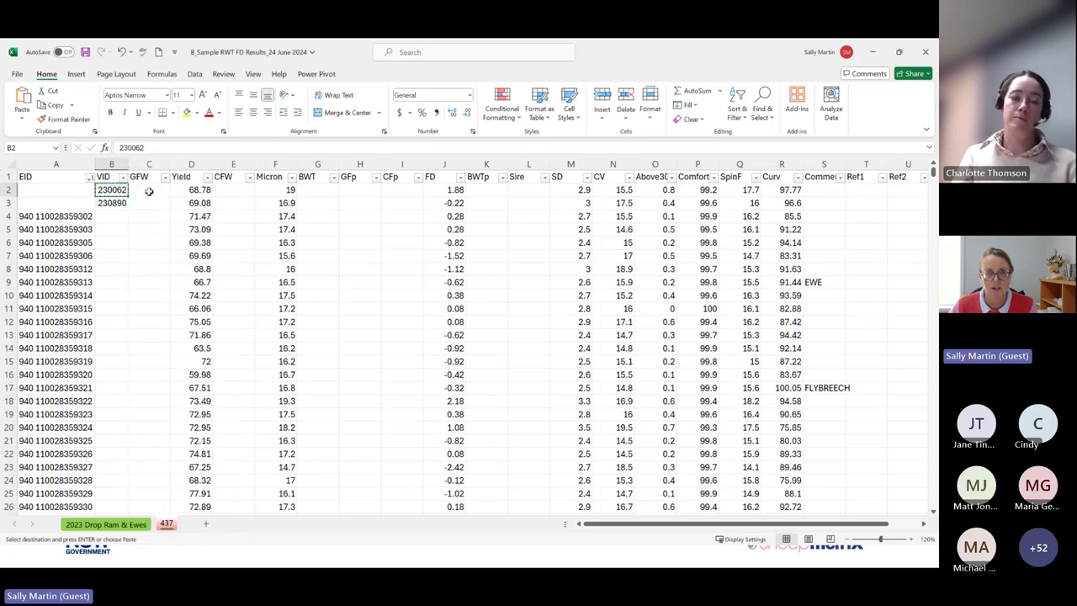
- Paste 230062 into C2 as a value, then undo it to leave GFW empty
{"action": "left_click", "coordinate": [148, 191]}
{"action": "right_click", "coordinate": [149, 192]}
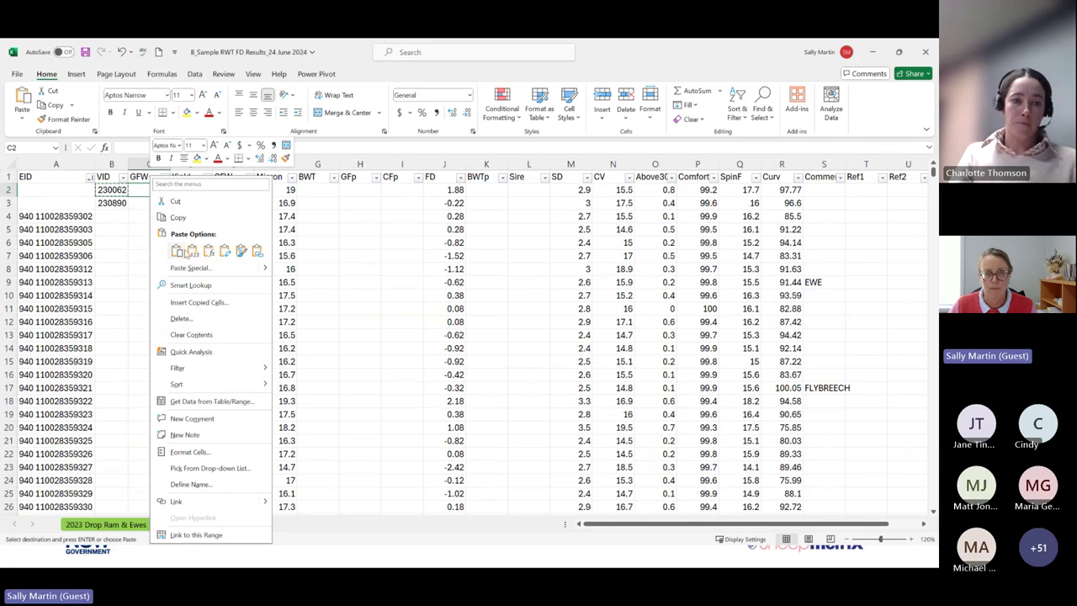
{"action": "left_click", "coordinate": [192, 250]}
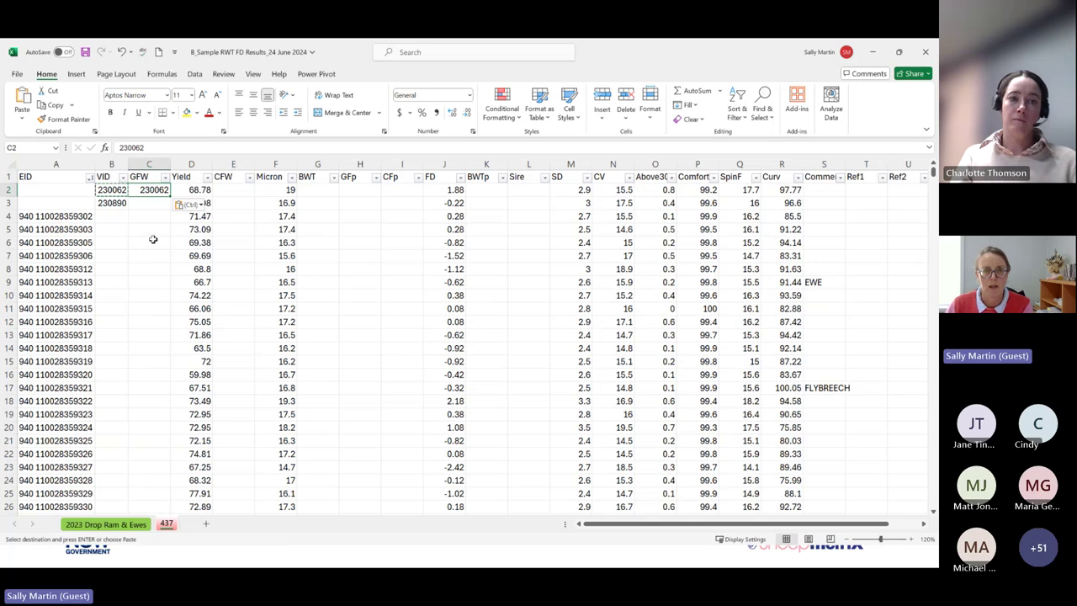
{"action": "key", "text": "ctrl+z"}
{"action": "left_click", "coordinate": [147, 242]}
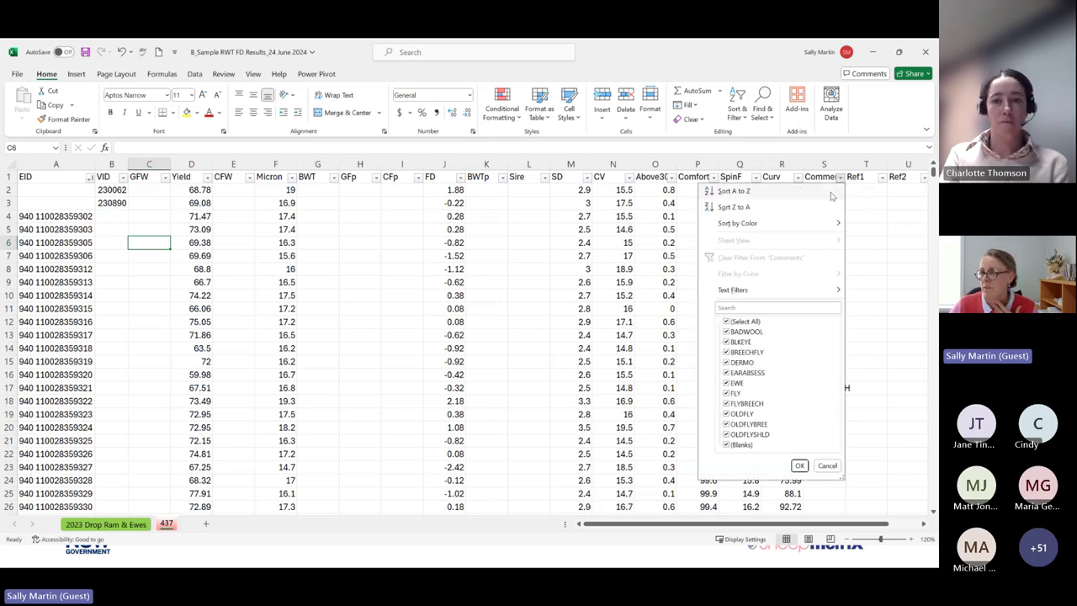
- Sort all rows A to Z by Comments so BADWOOL comes first and blanks last
{"action": "left_click", "coordinate": [734, 190]}
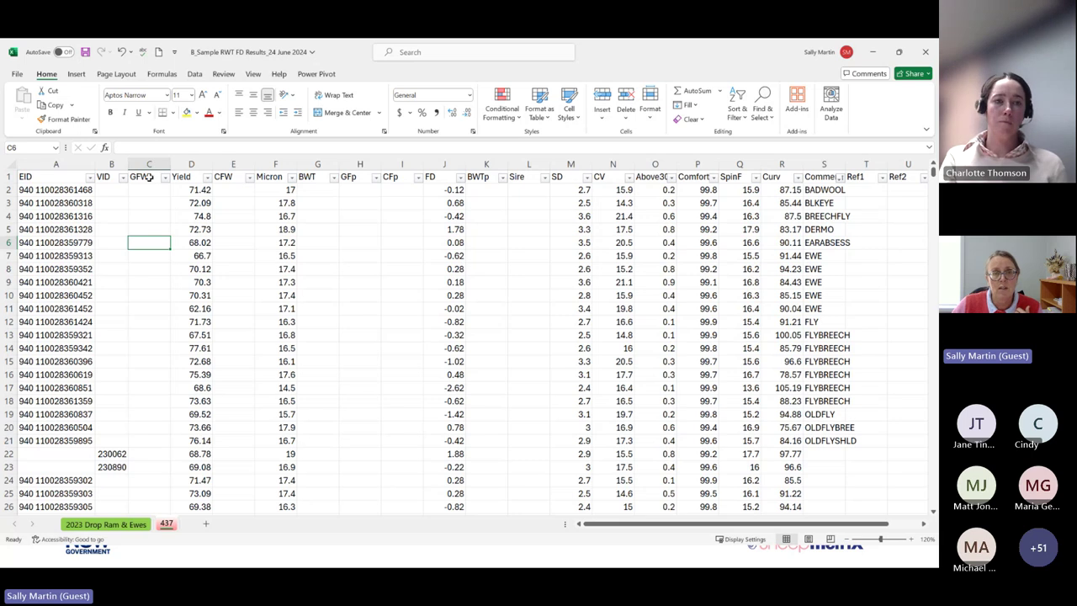
{"action": "left_click", "coordinate": [147, 177]}
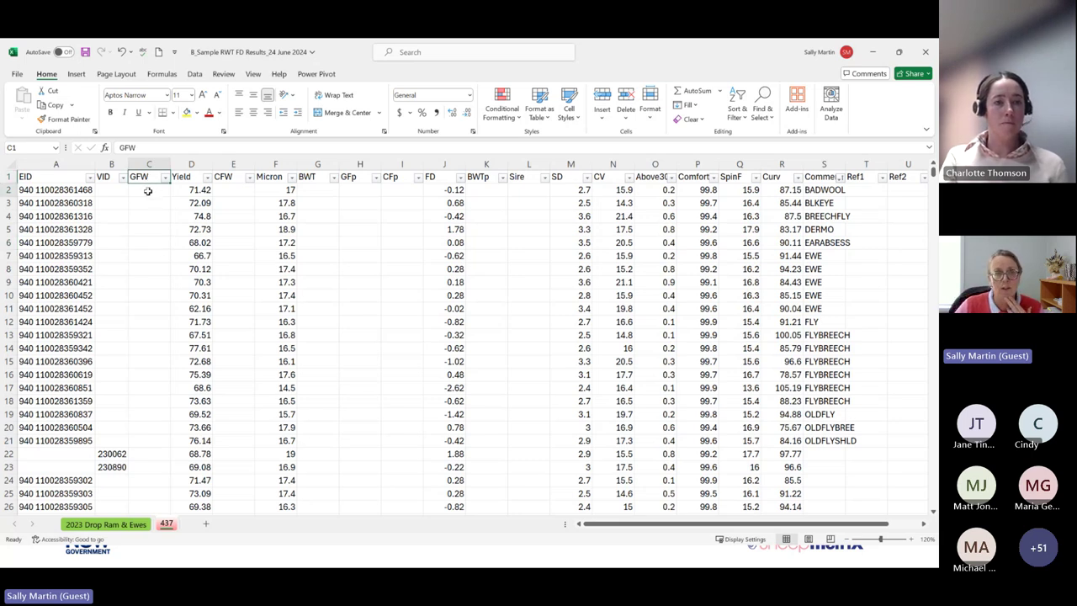
{"action": "left_click", "coordinate": [151, 193]}
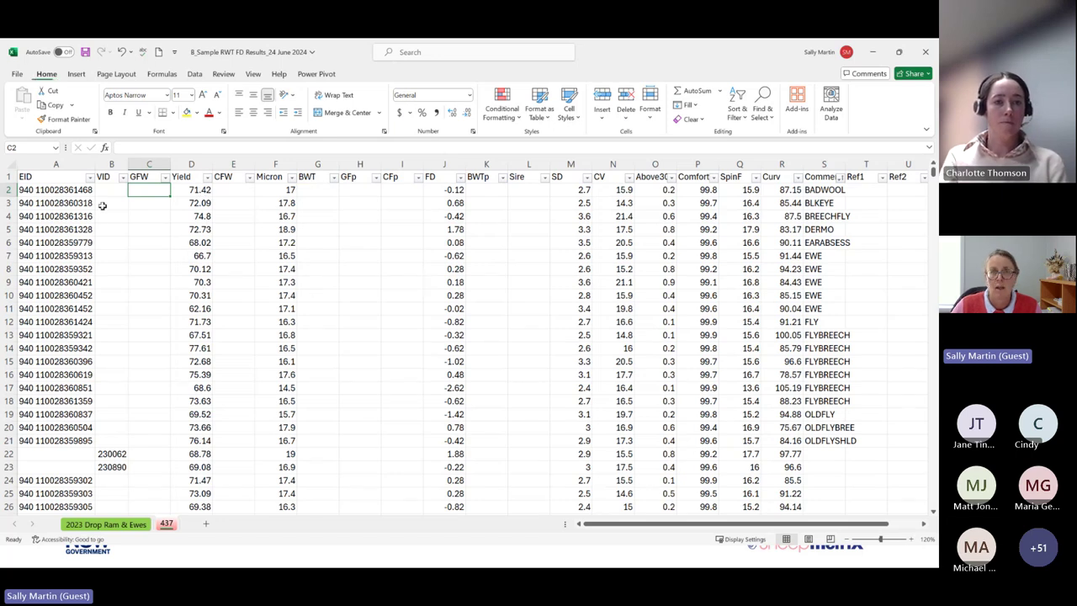
- Save a copy to OneDrive as 'B_Sample RWT FD Results_24 June 2024_working file'
{"action": "left_click", "coordinate": [17, 75]}
{"action": "left_click", "coordinate": [37, 268]}
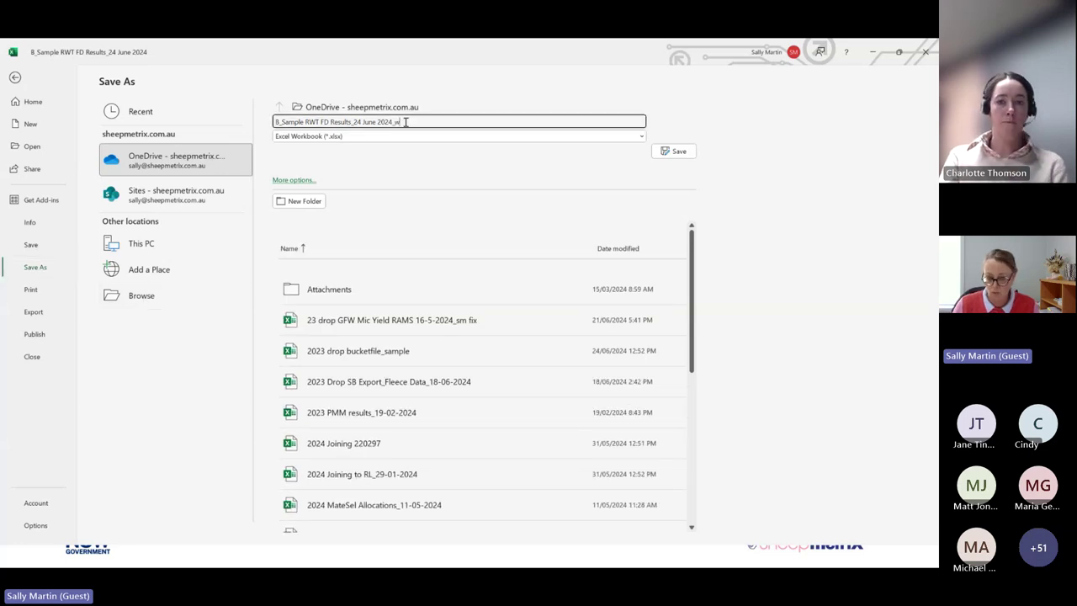
{"action": "type", "text": "king"}
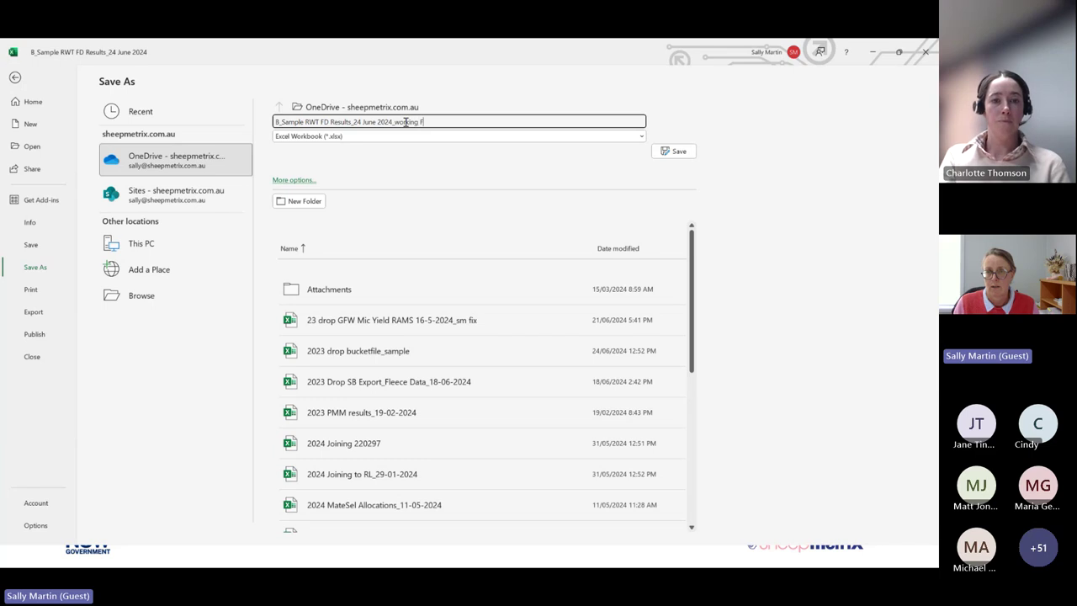
{"action": "type", "text": " file"}
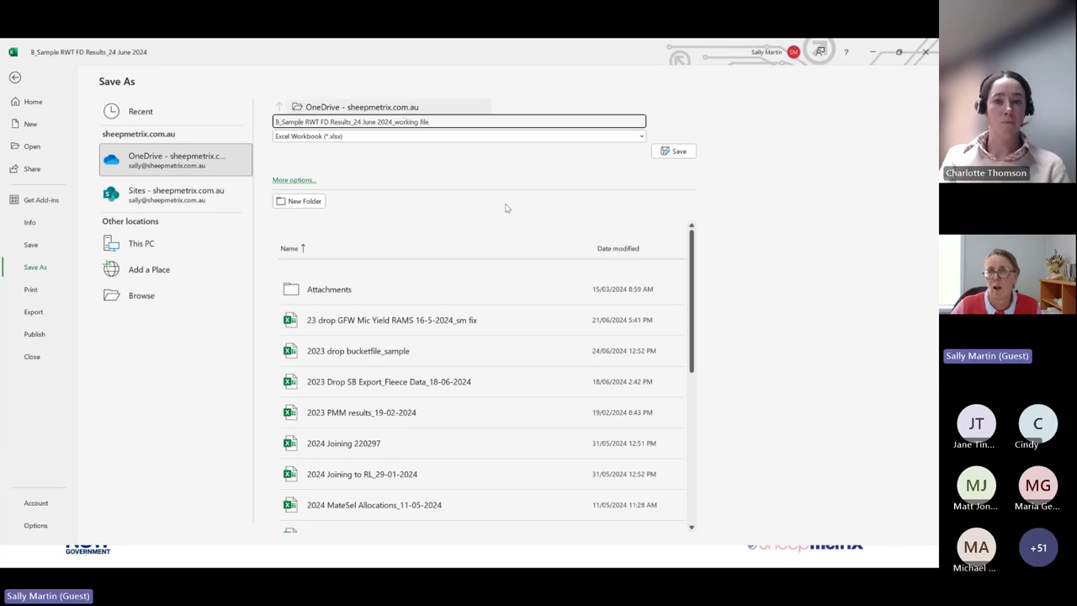
{"action": "left_click", "coordinate": [678, 151]}
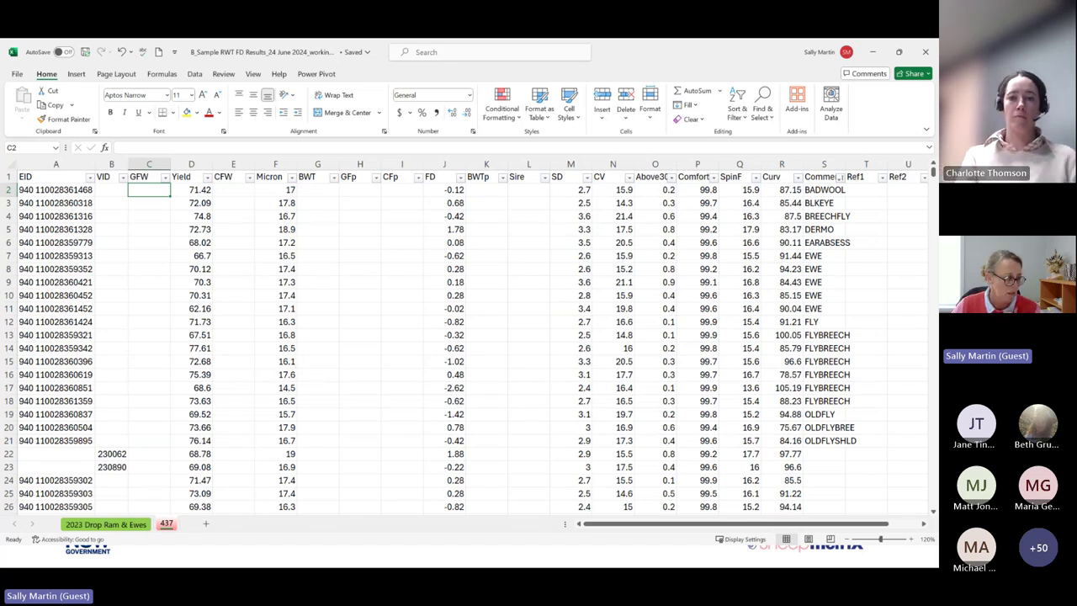
- Switch to File Explorer and re-sort the EMTEC K100 (F:) file list by Name
{"action": "key", "text": "alt+Tab"}
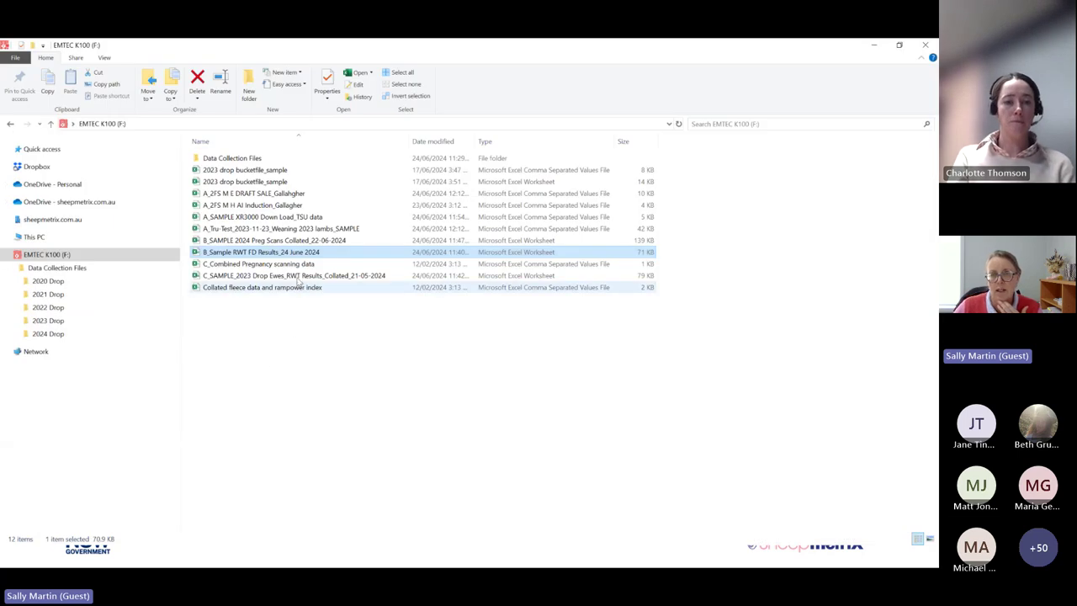
{"action": "left_click", "coordinate": [285, 143]}
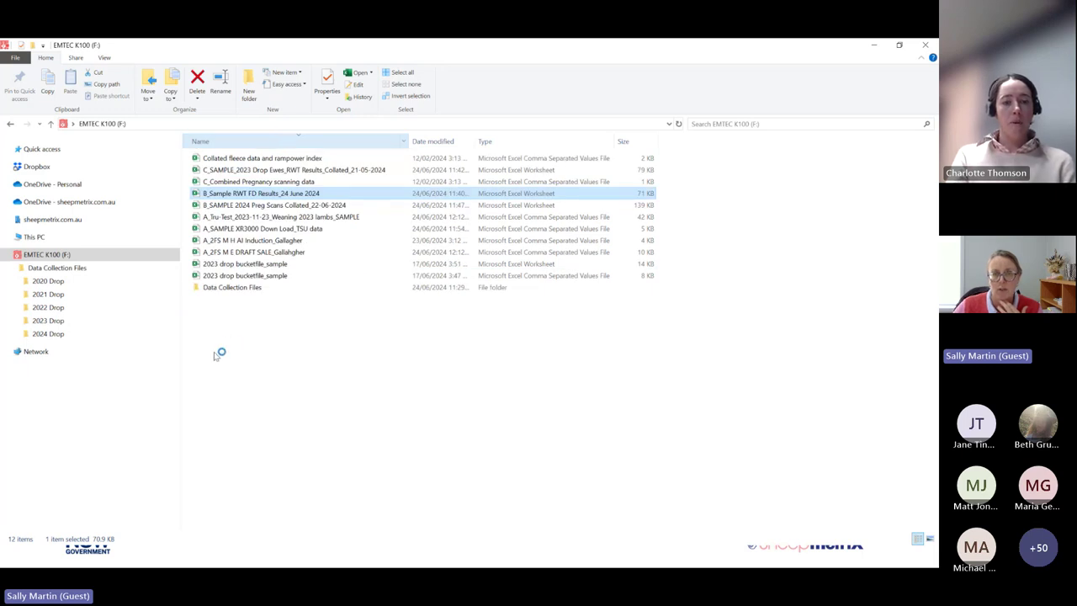
{"action": "left_click", "coordinate": [283, 254]}
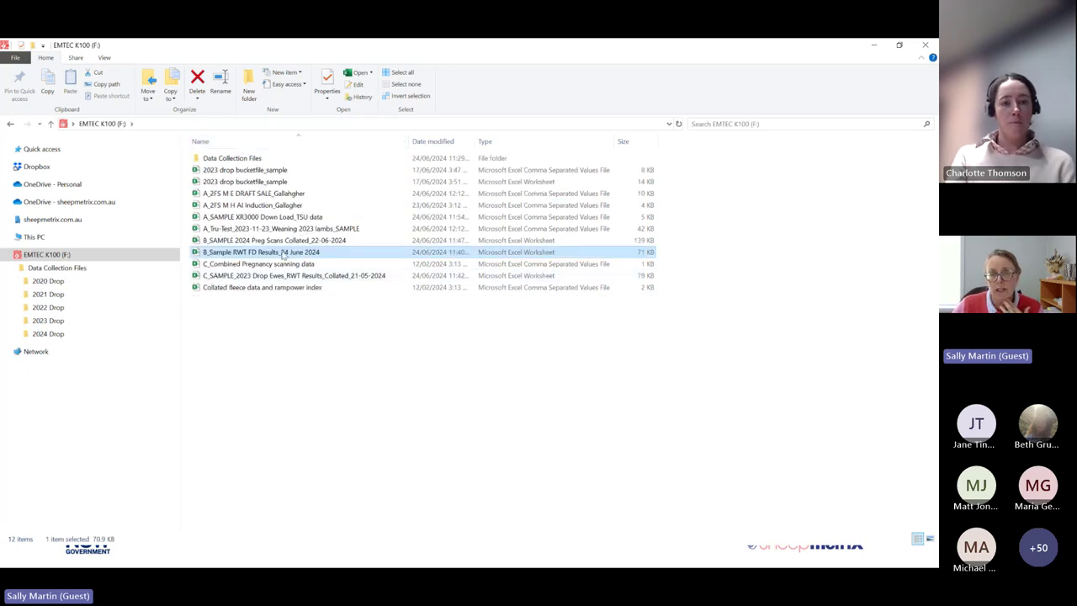
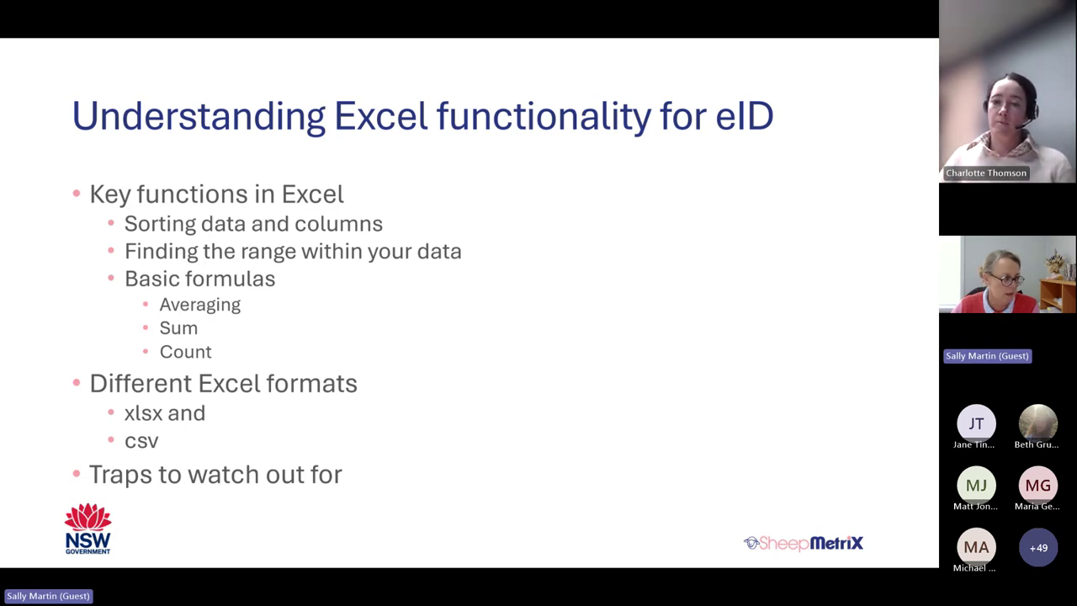
- Switch the shared screen from the PowerPoint eID slide to the Excel fleece results workbook
{"action": "key", "text": "alt+Tab"}
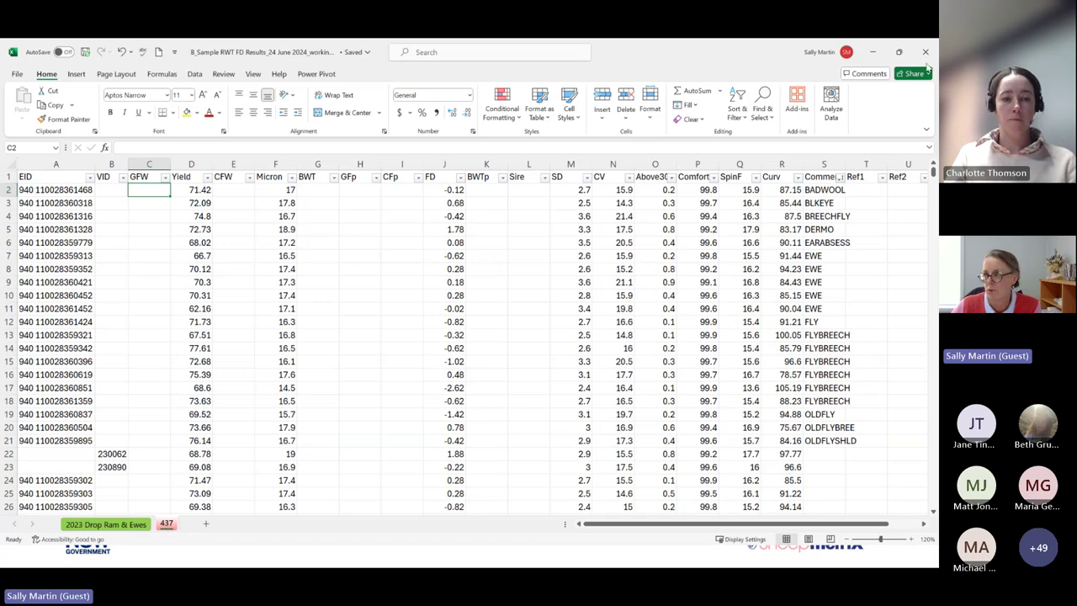
- Save the fleece results as an Excel Workbook copy in the root of EMTEC K100 (F:)
{"action": "left_click", "coordinate": [17, 74]}
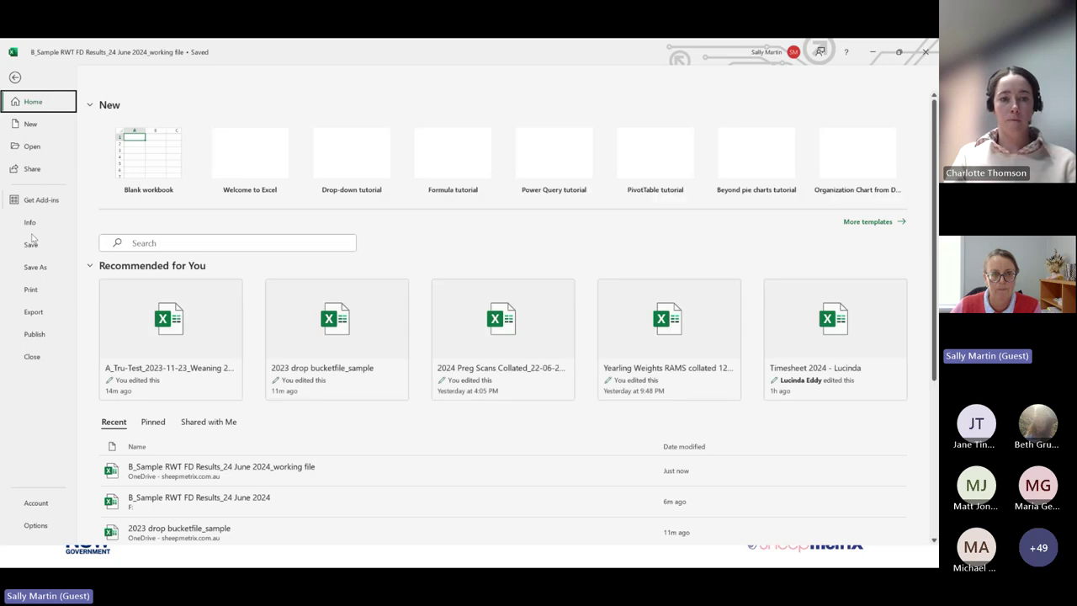
{"action": "left_click", "coordinate": [32, 269]}
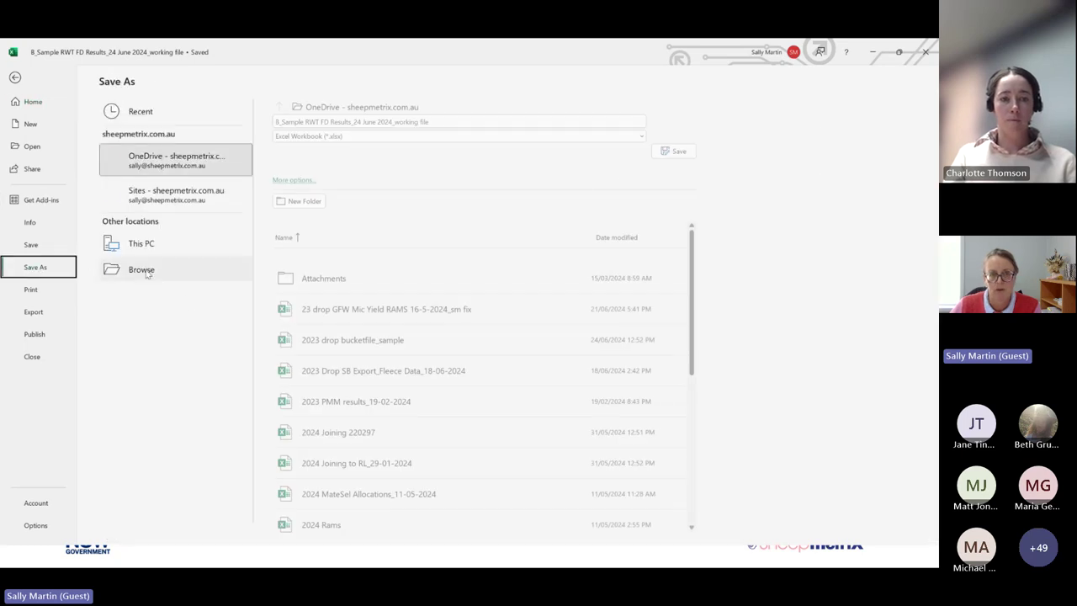
{"action": "left_click", "coordinate": [141, 244]}
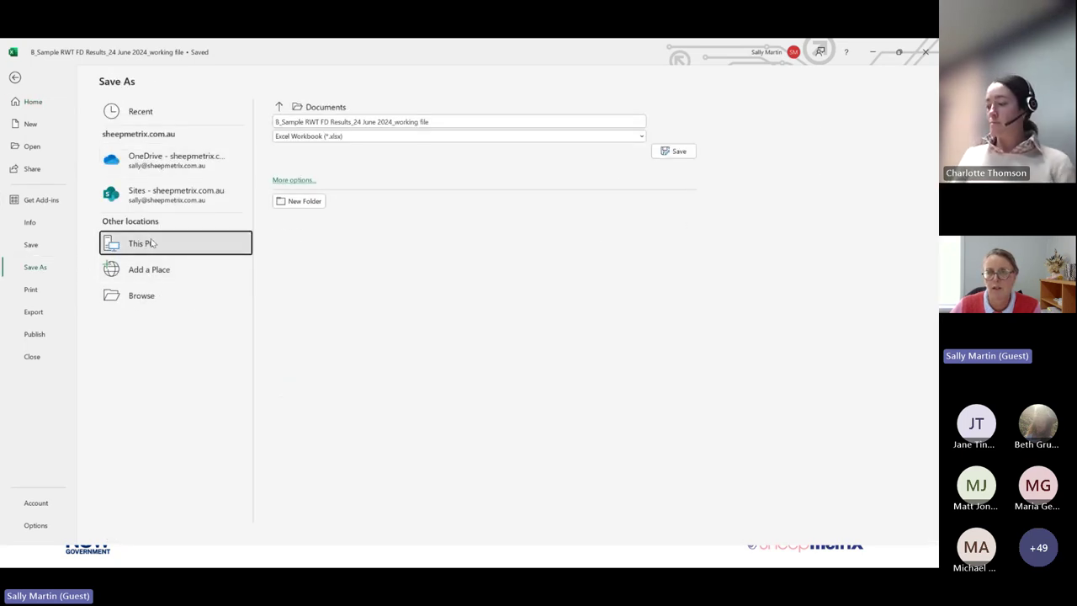
{"action": "left_click", "coordinate": [152, 303]}
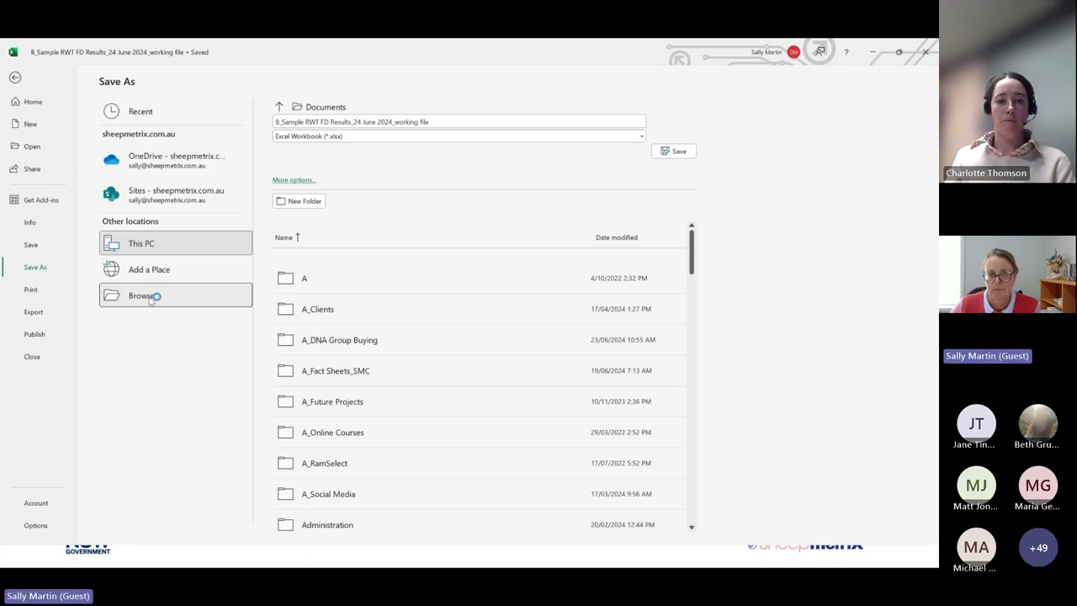
{"action": "left_click", "coordinate": [148, 296]}
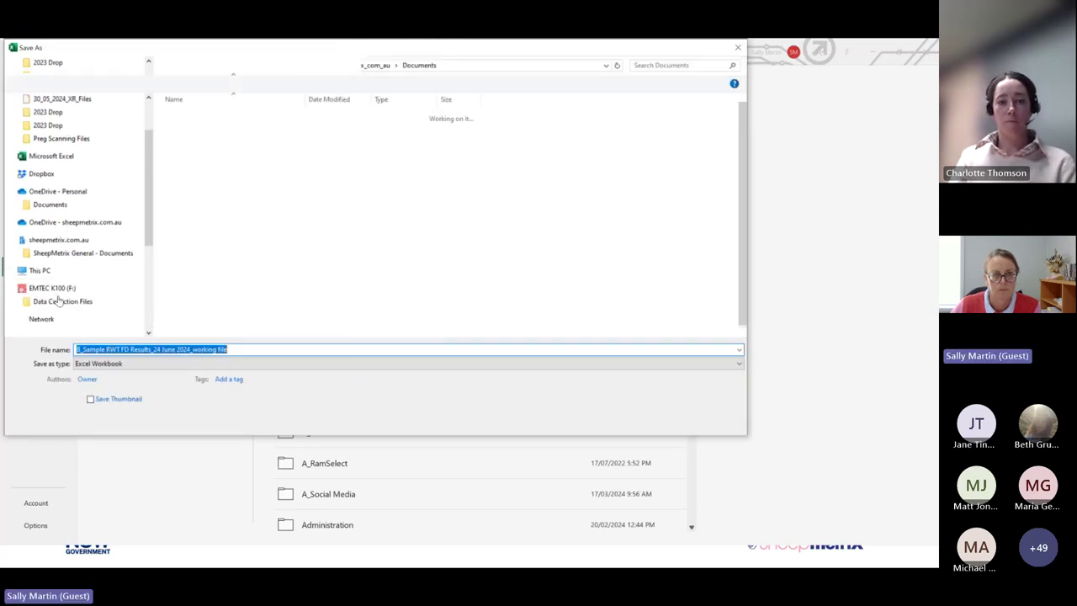
{"action": "scroll", "coordinate": [73, 285], "scroll_direction": "down", "scroll_amount": 4}
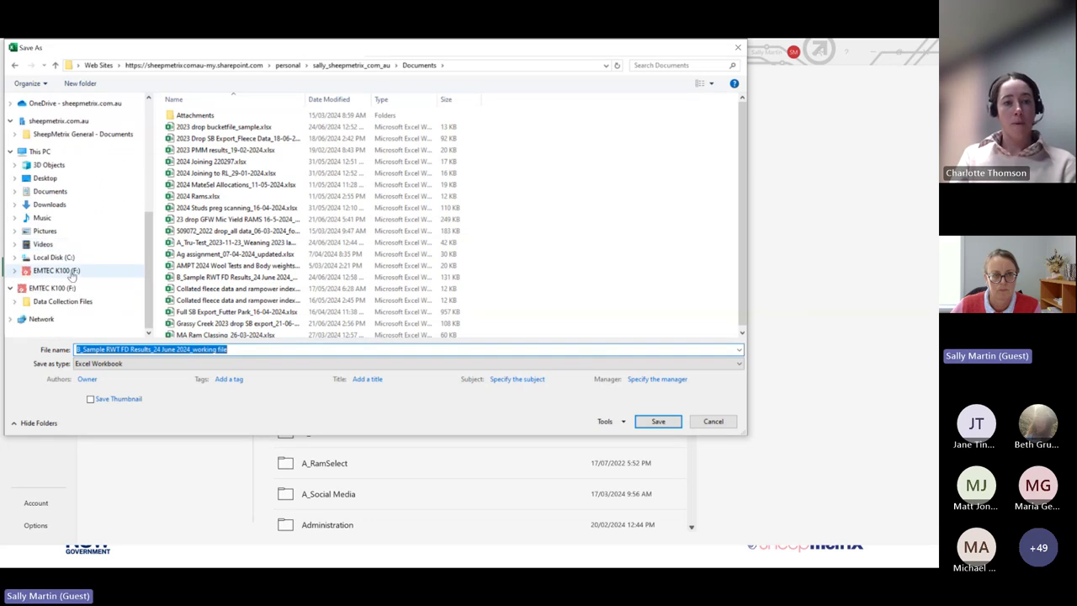
{"action": "left_click", "coordinate": [56, 288]}
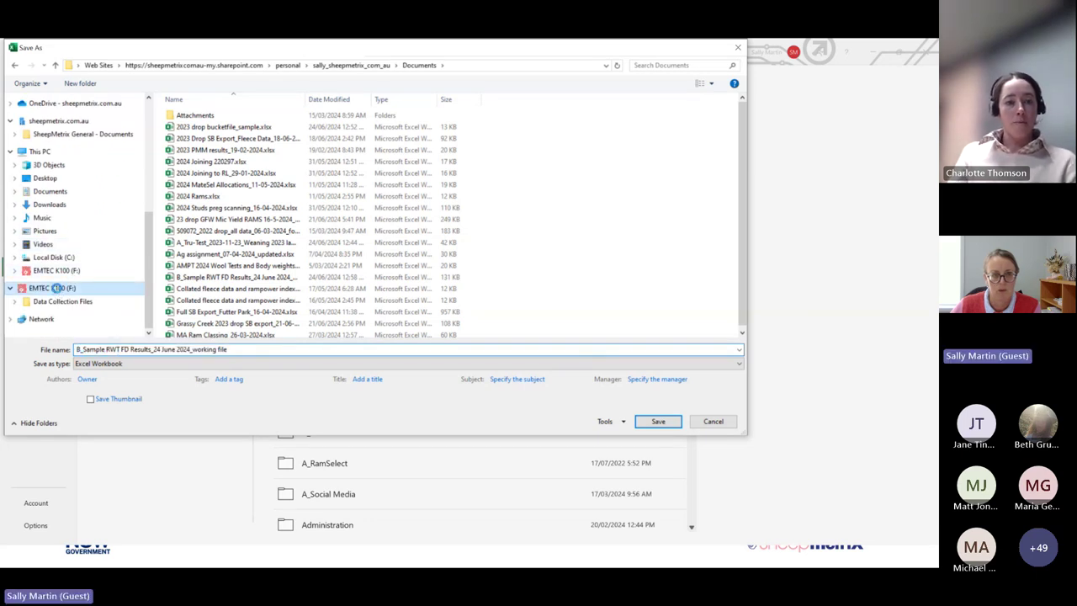
{"action": "left_click", "coordinate": [659, 421]}
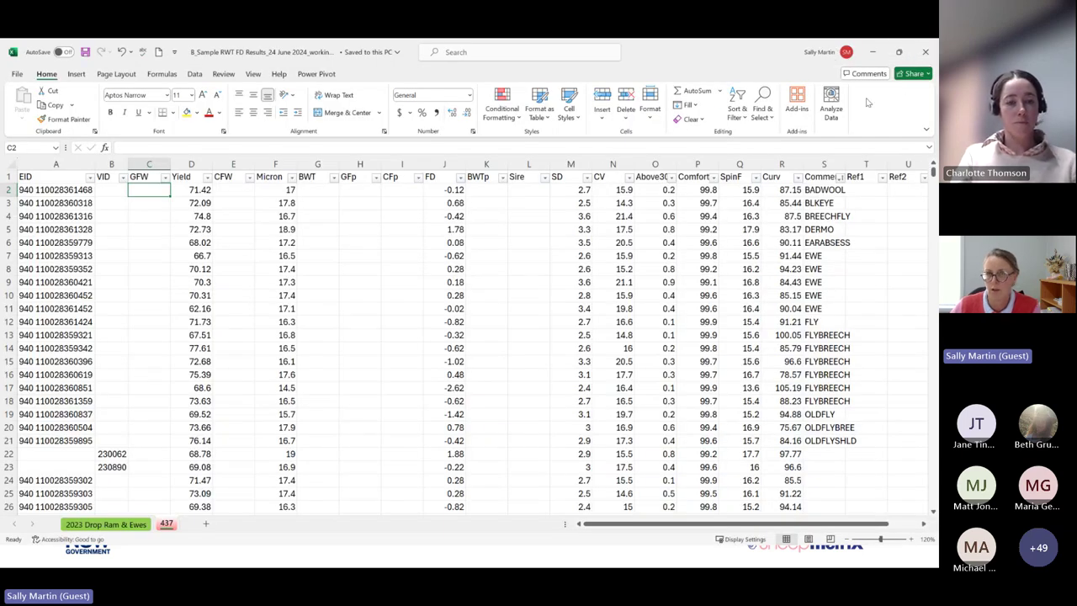
- Save the working file as CSV (Comma delimited) on F:, keeping only the active sheet, then close it
{"action": "left_click", "coordinate": [17, 74]}
{"action": "left_click", "coordinate": [38, 267]}
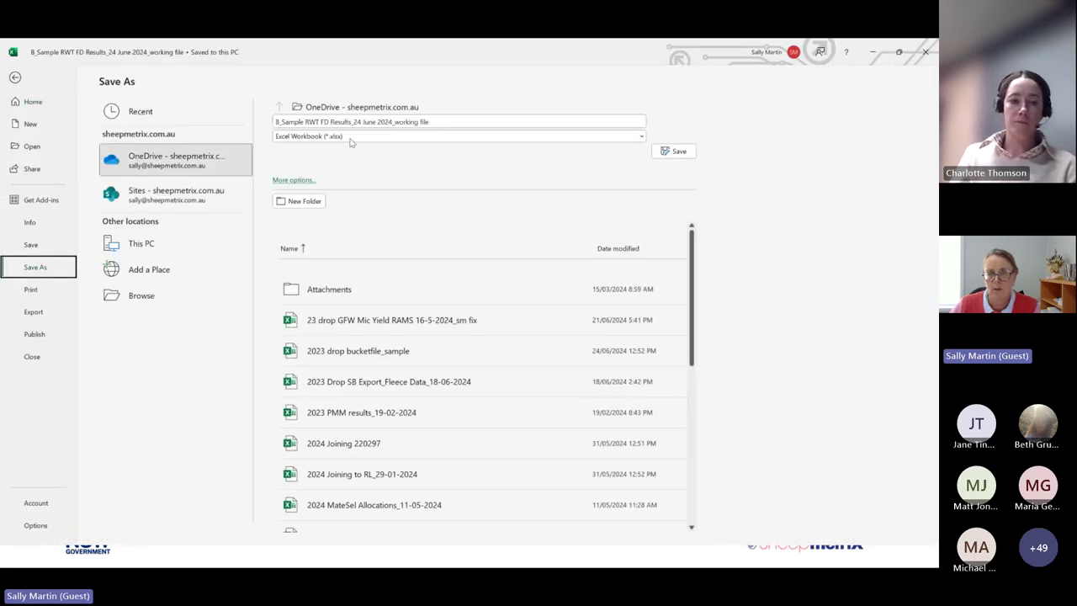
{"action": "left_click", "coordinate": [354, 137]}
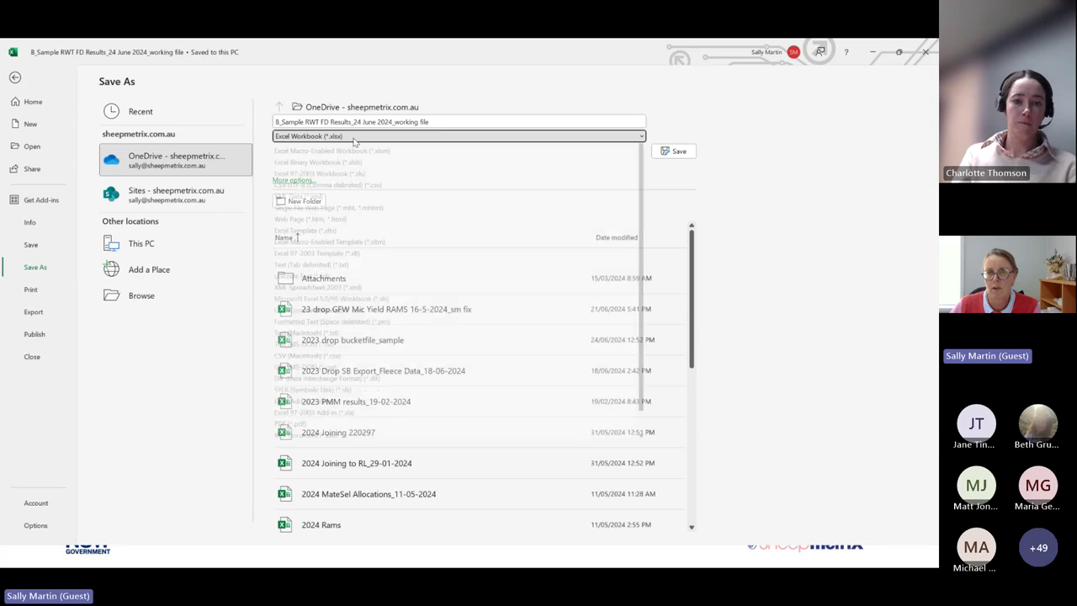
{"action": "left_click", "coordinate": [292, 319]}
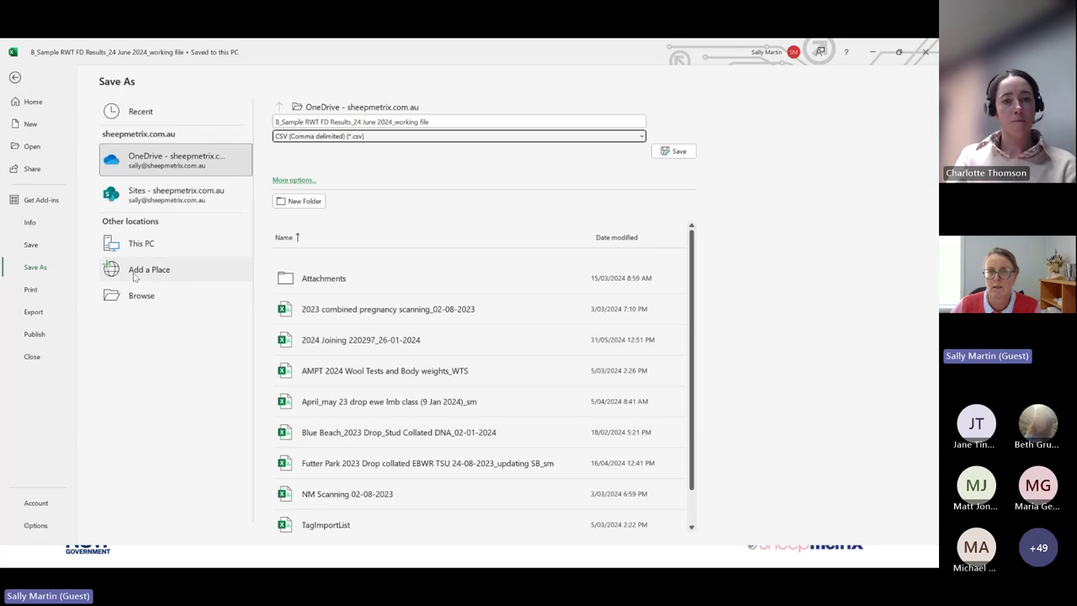
{"action": "left_click", "coordinate": [148, 245]}
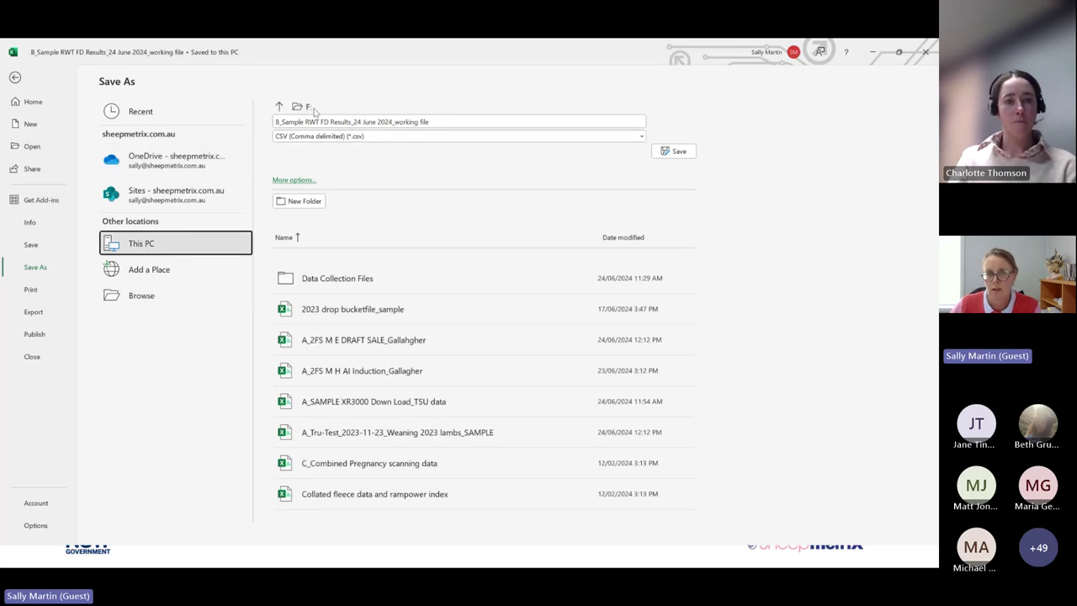
{"action": "left_click", "coordinate": [678, 152]}
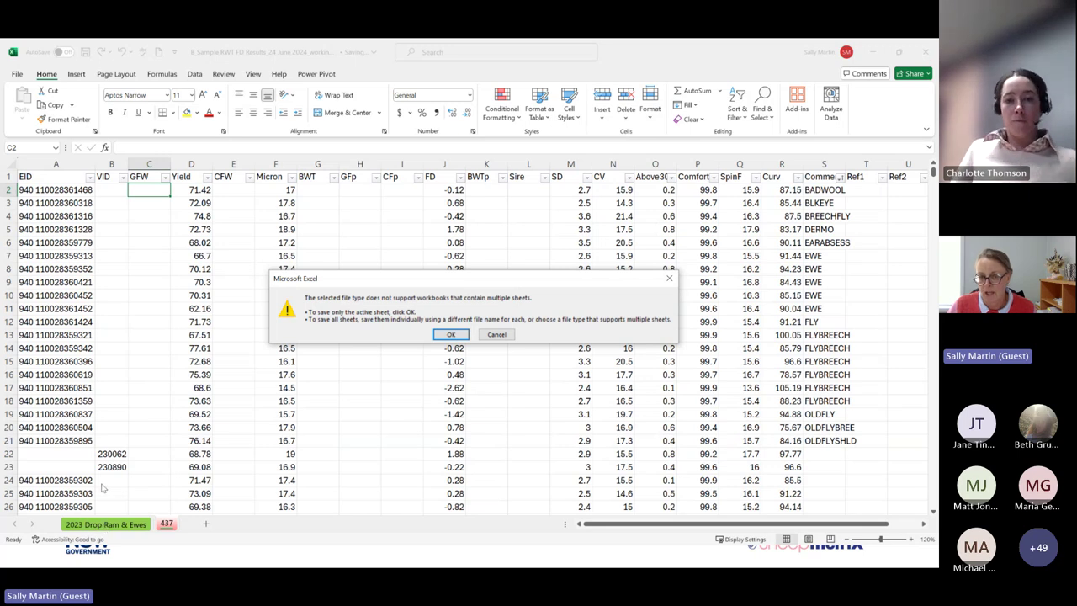
{"action": "left_click", "coordinate": [451, 335]}
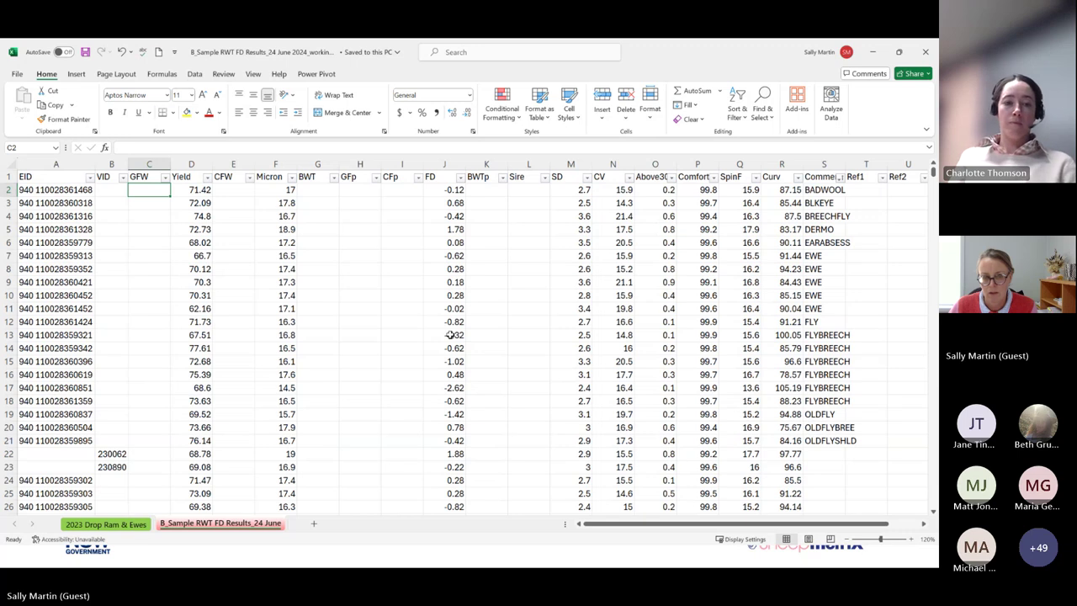
{"action": "left_click", "coordinate": [927, 54]}
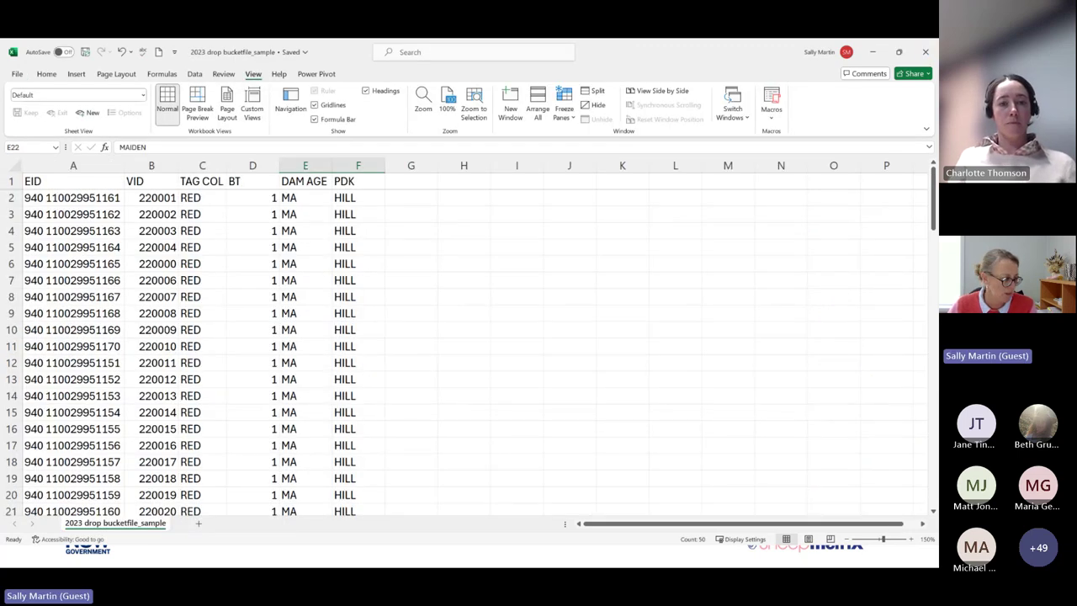
- Sort the F: drive file list by date modified, then by name, with a wider Name column
{"action": "key", "text": "alt+Tab"}
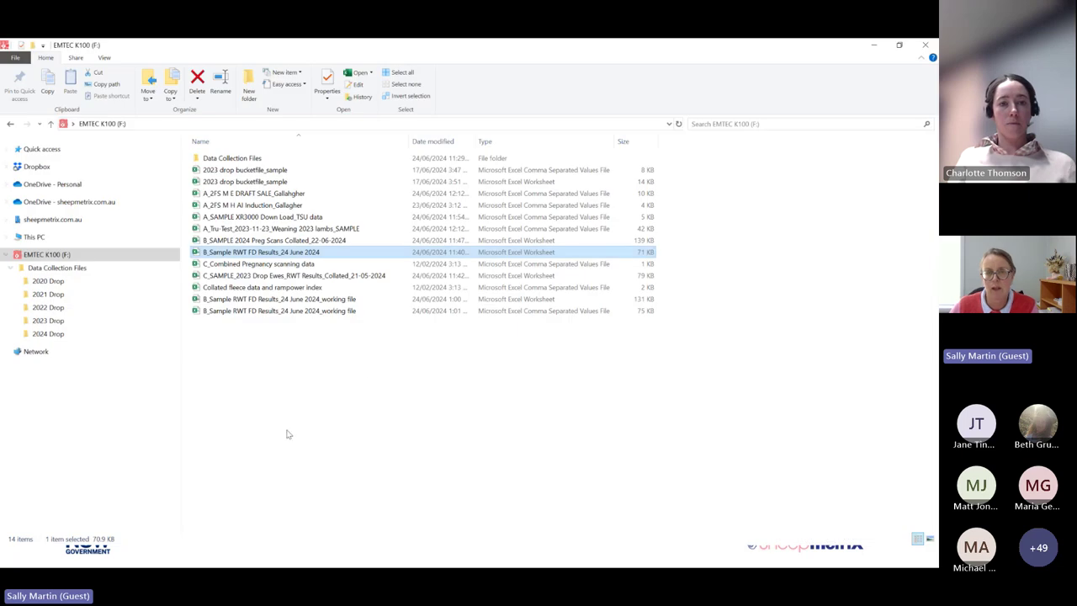
{"action": "left_click", "coordinate": [450, 143]}
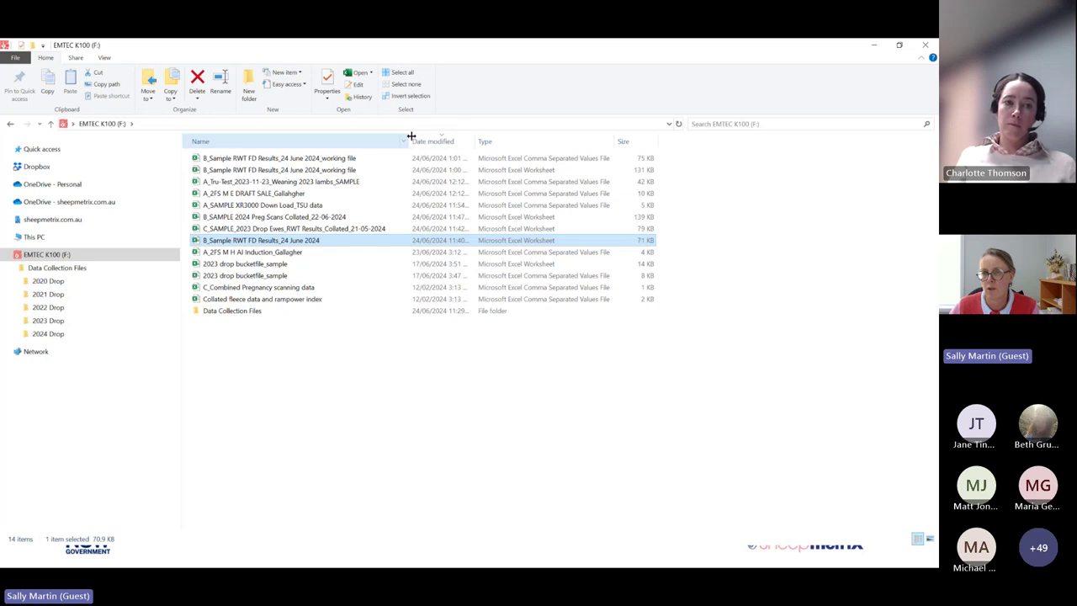
{"action": "left_click_drag", "start_coordinate": [441, 137], "coordinate": [440, 148]}
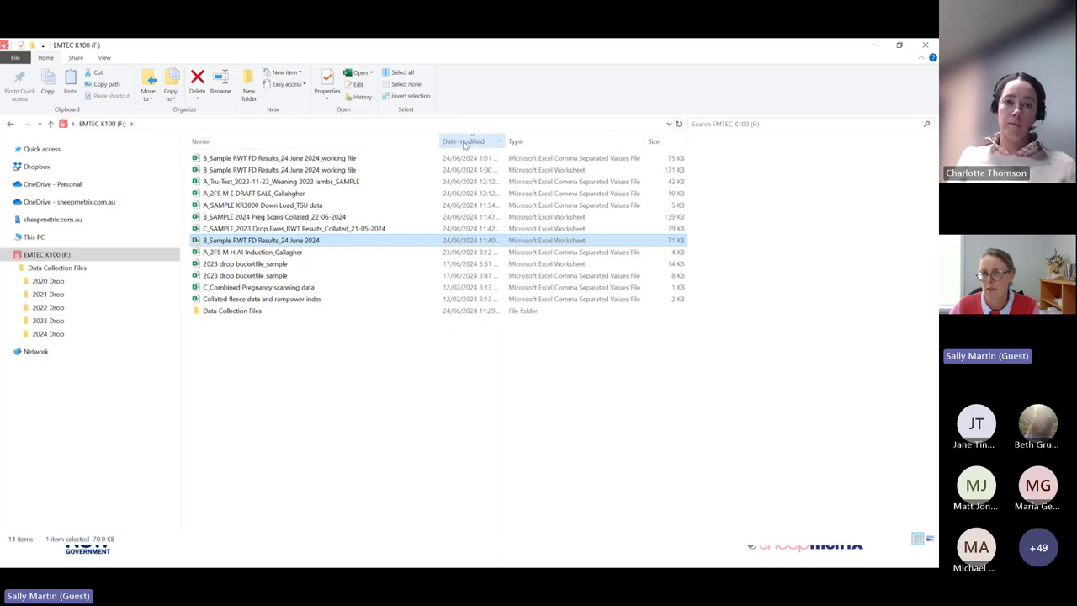
{"action": "left_click", "coordinate": [349, 143]}
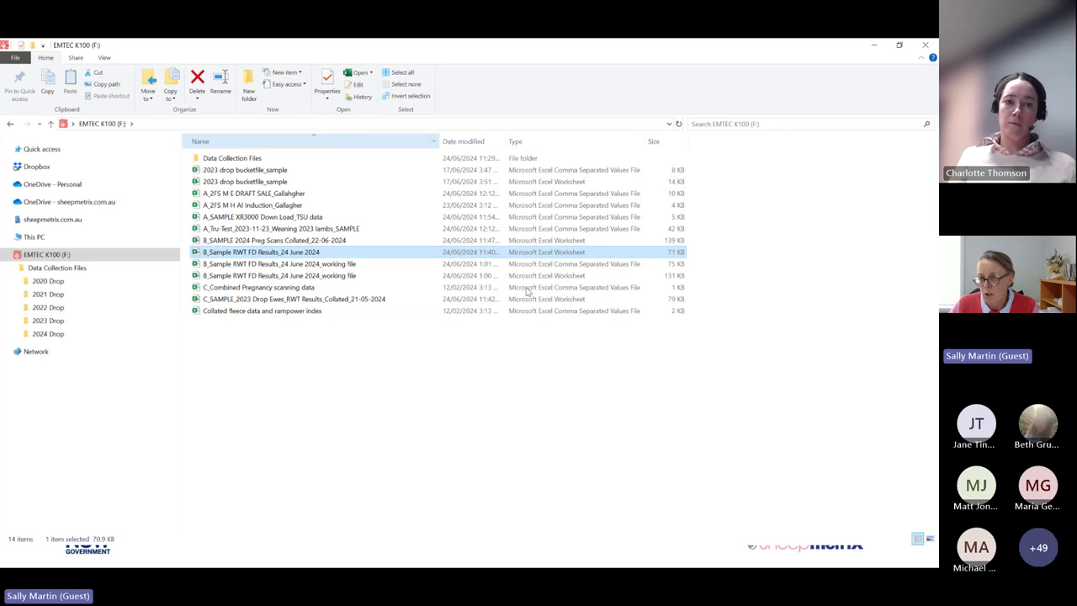
- Compare the xlsx and CSV working-file entries and open the CSV copy in Excel
{"action": "left_click", "coordinate": [320, 278]}
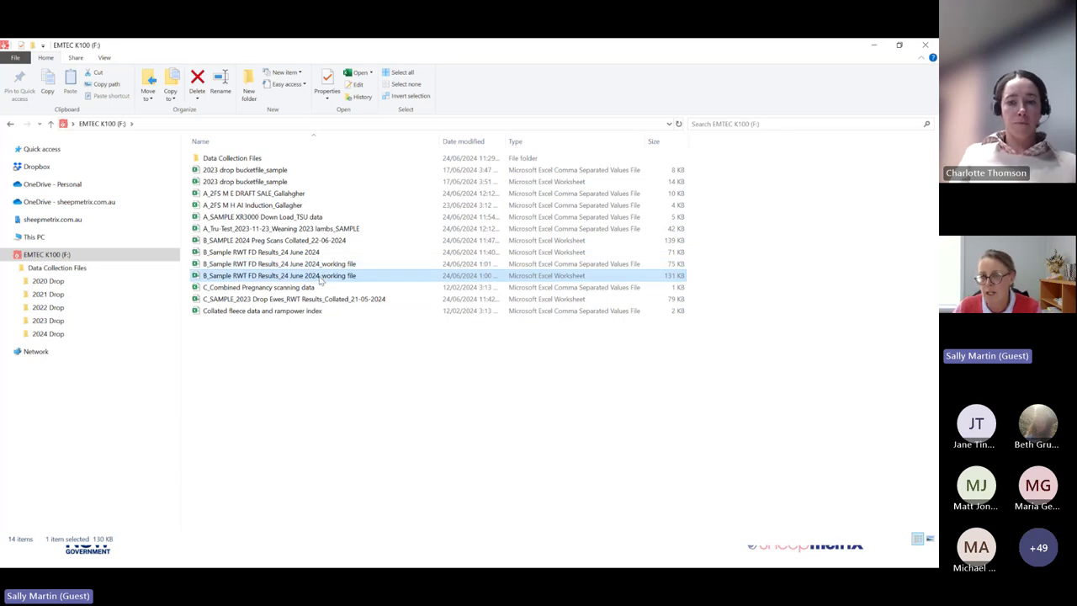
{"action": "left_click", "coordinate": [322, 266]}
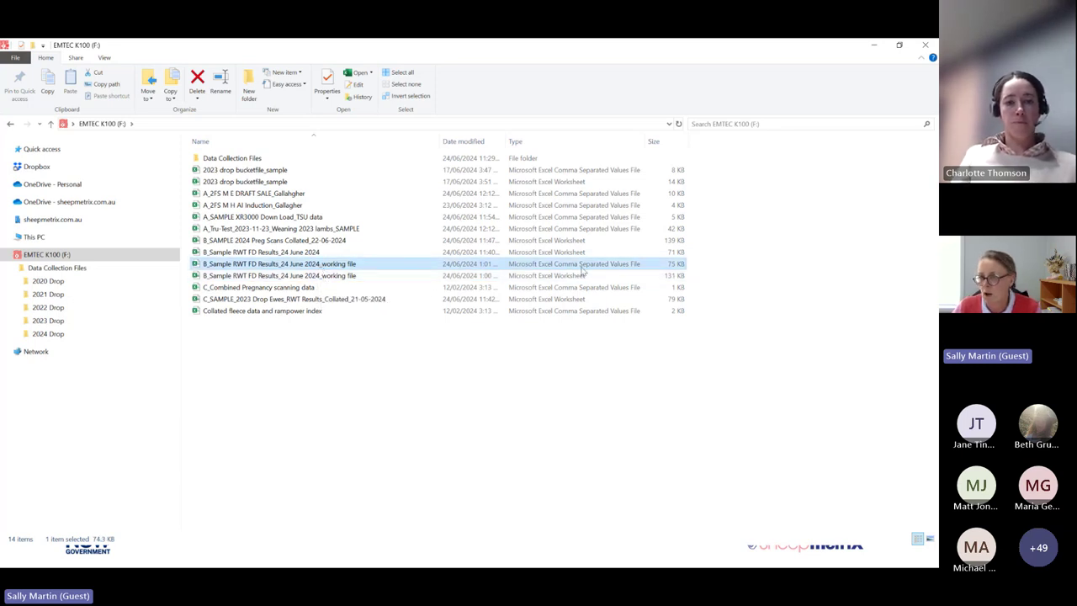
{"action": "left_click", "coordinate": [270, 266]}
{"action": "left_click", "coordinate": [269, 265]}
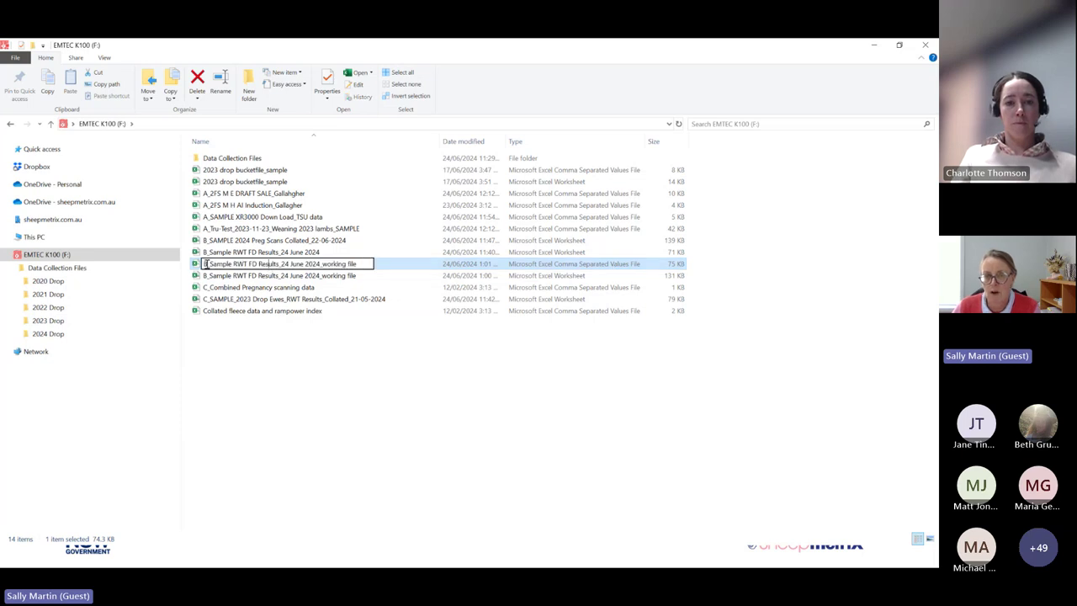
{"action": "left_click", "coordinate": [196, 266]}
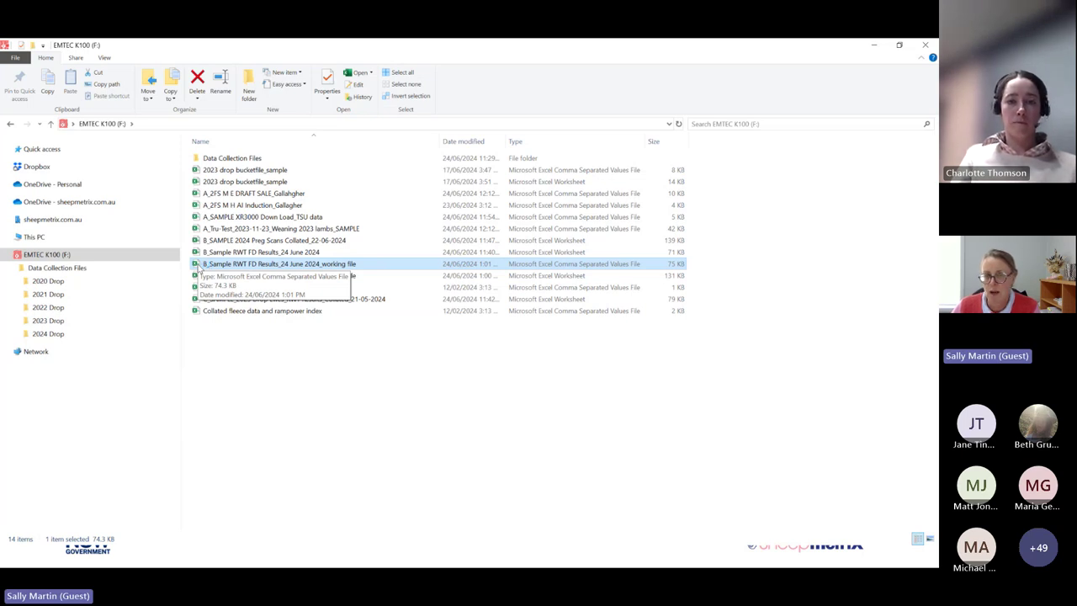
{"action": "key", "text": "alt+Tab"}
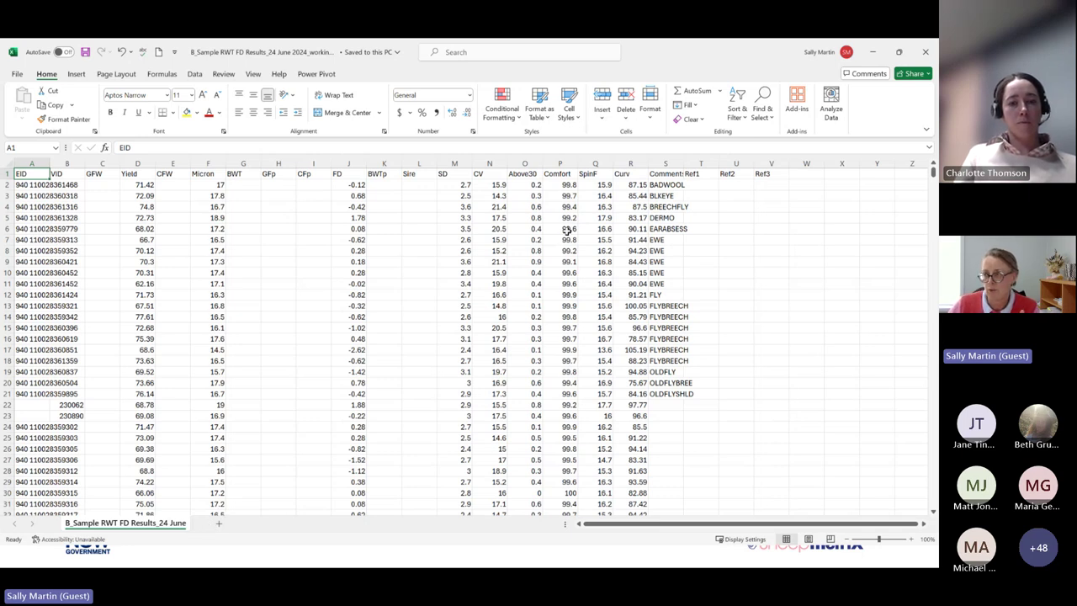
- Close the CSV working file and open 2023 drop bucketfile_sample as raw text in Notepad
{"action": "left_click", "coordinate": [926, 51]}
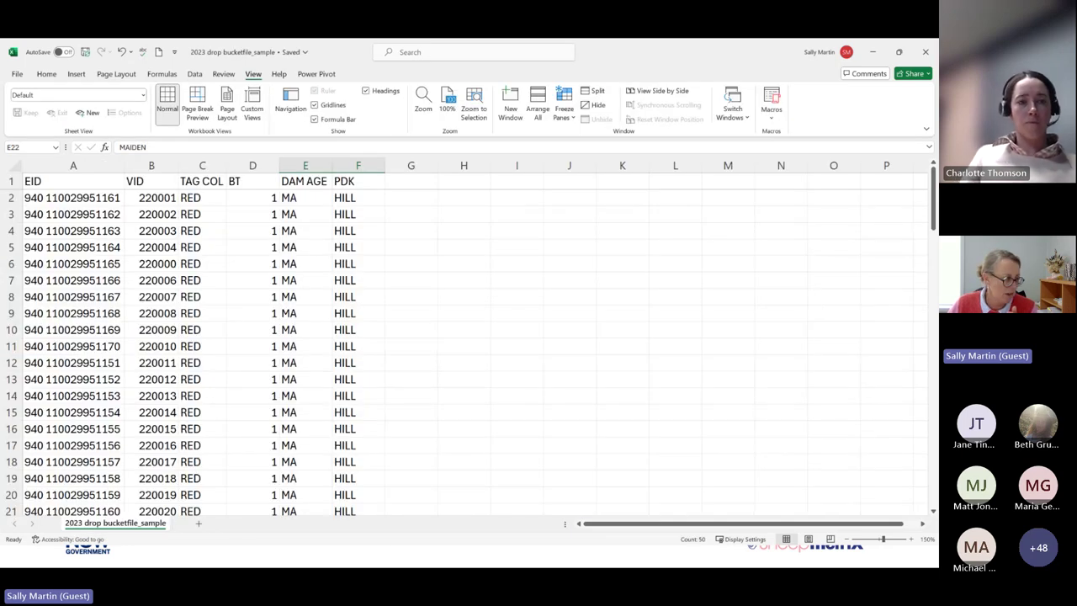
{"action": "key", "text": "alt+F4"}
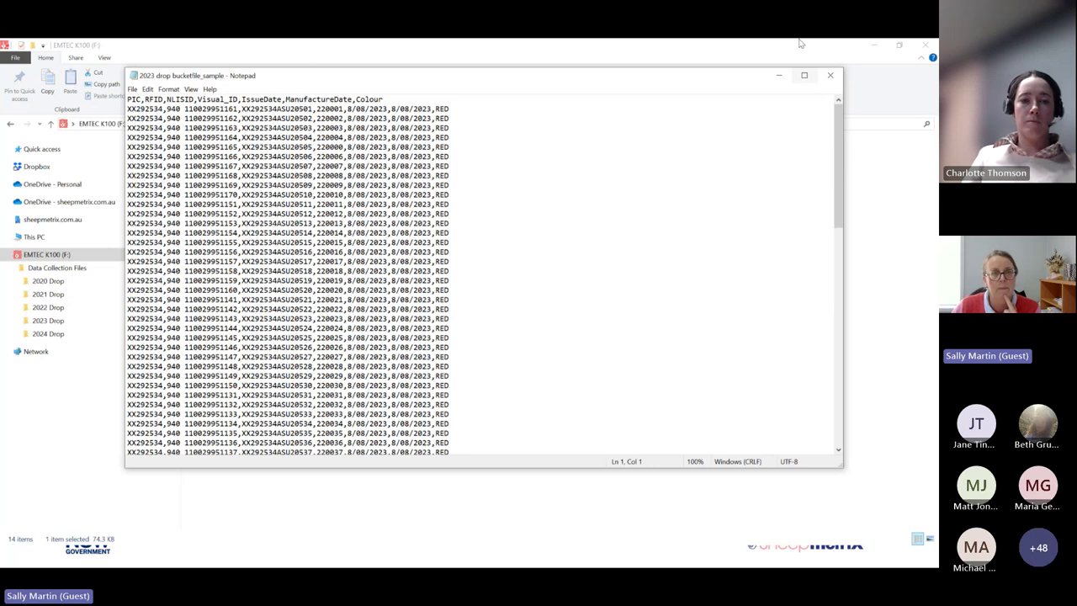
- Maximize the bucket file in Notepad, highlight data lines 22–26, then close Notepad
{"action": "left_click", "coordinate": [803, 75]}
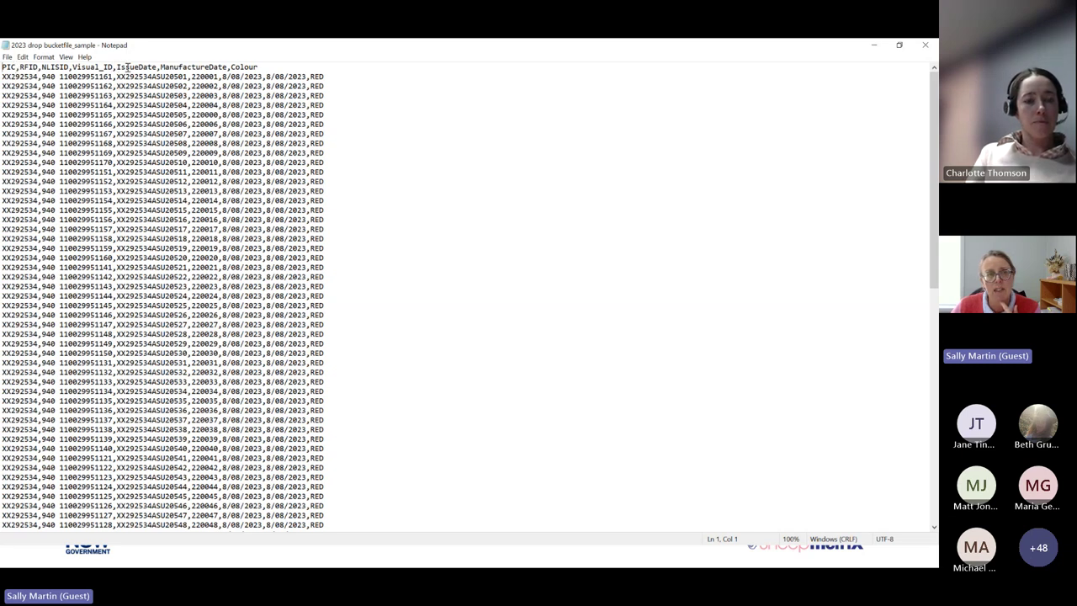
{"action": "left_click", "coordinate": [44, 93]}
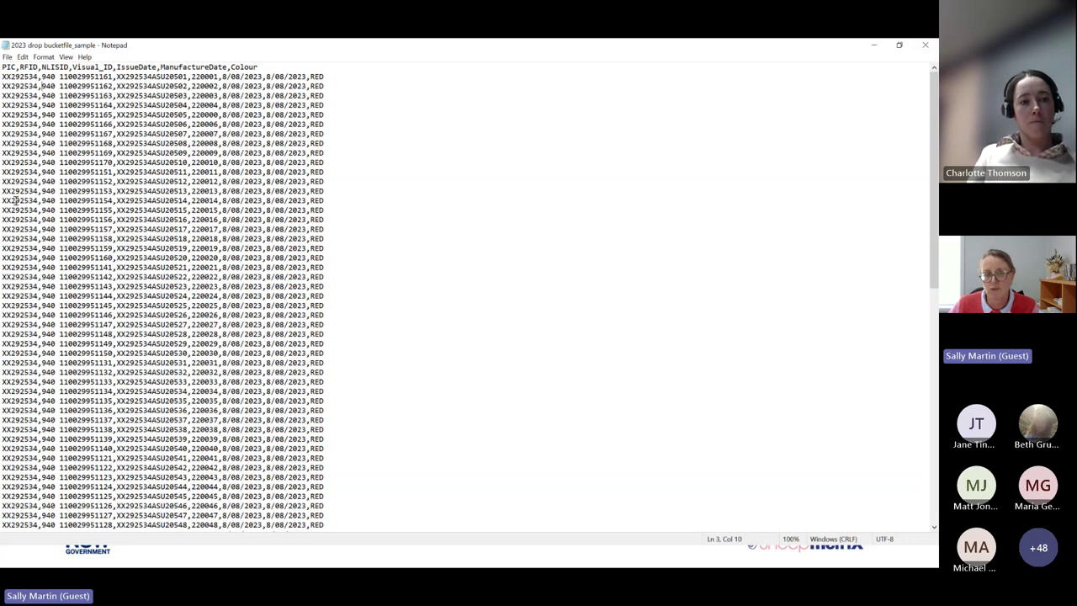
{"action": "left_click_drag", "start_coordinate": [39, 267], "coordinate": [242, 305]}
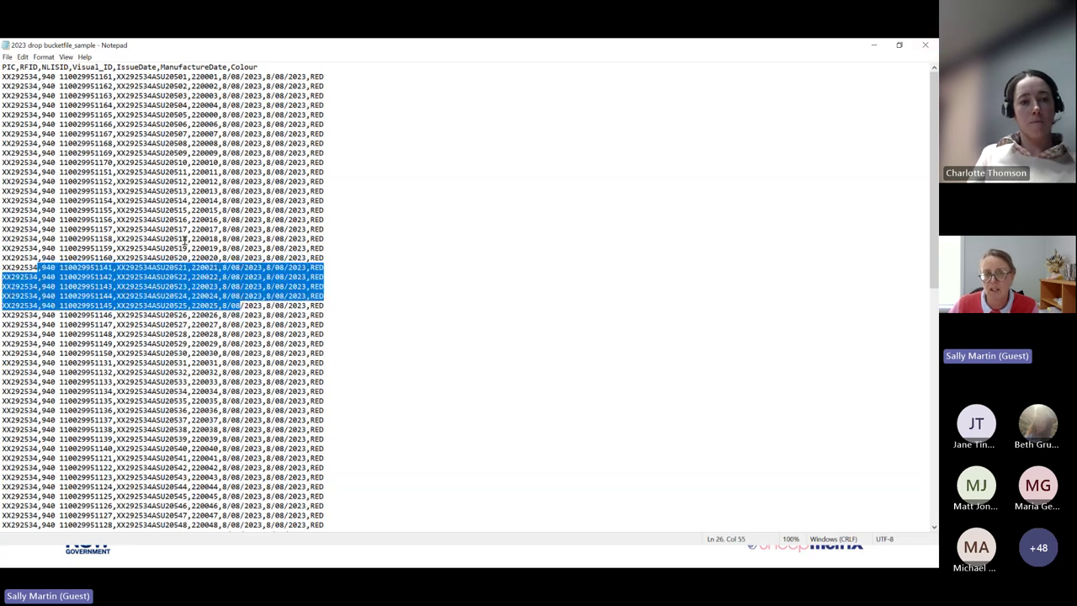
{"action": "left_click", "coordinate": [929, 47]}
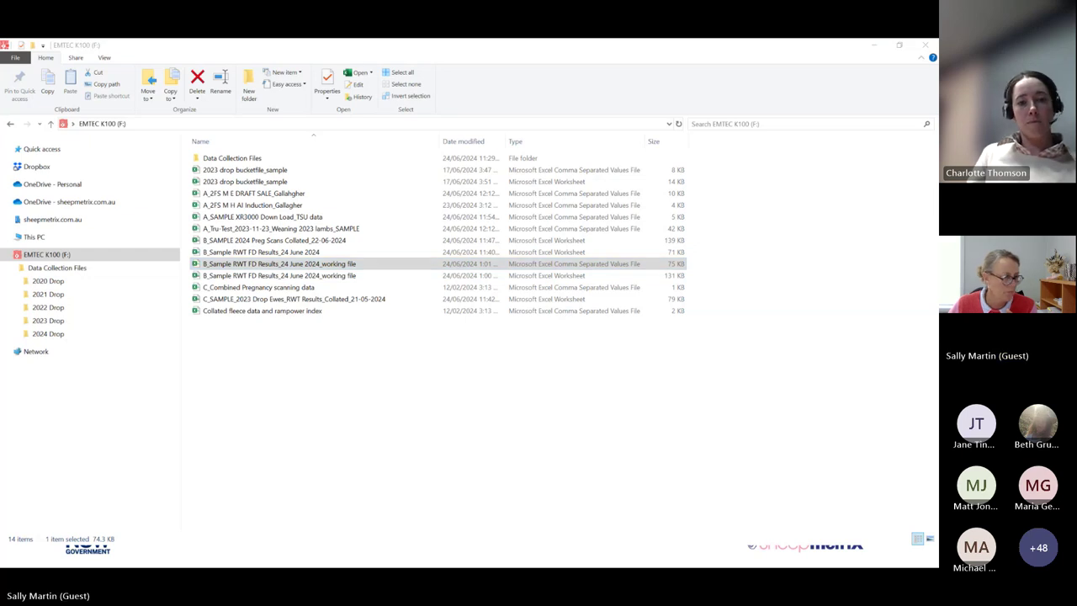
- Widen column A to fit the EID numbers and column B for VID in the bucket file sheet
{"action": "key", "text": "alt+Tab"}
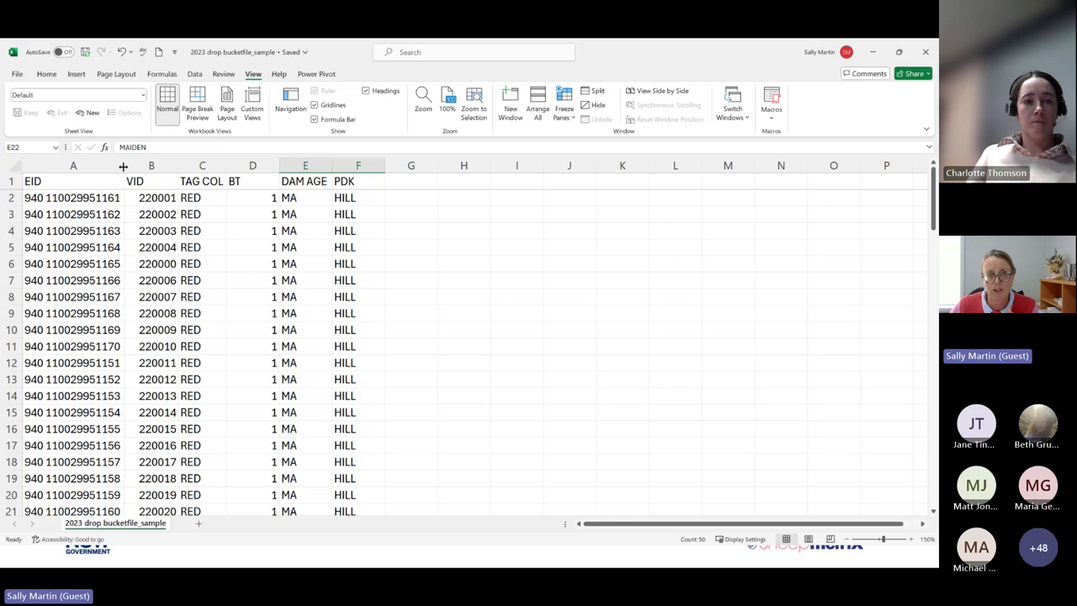
{"action": "left_click_drag", "start_coordinate": [123, 165], "coordinate": [132, 162]}
{"action": "left_click_drag", "start_coordinate": [186, 162], "coordinate": [195, 162]}
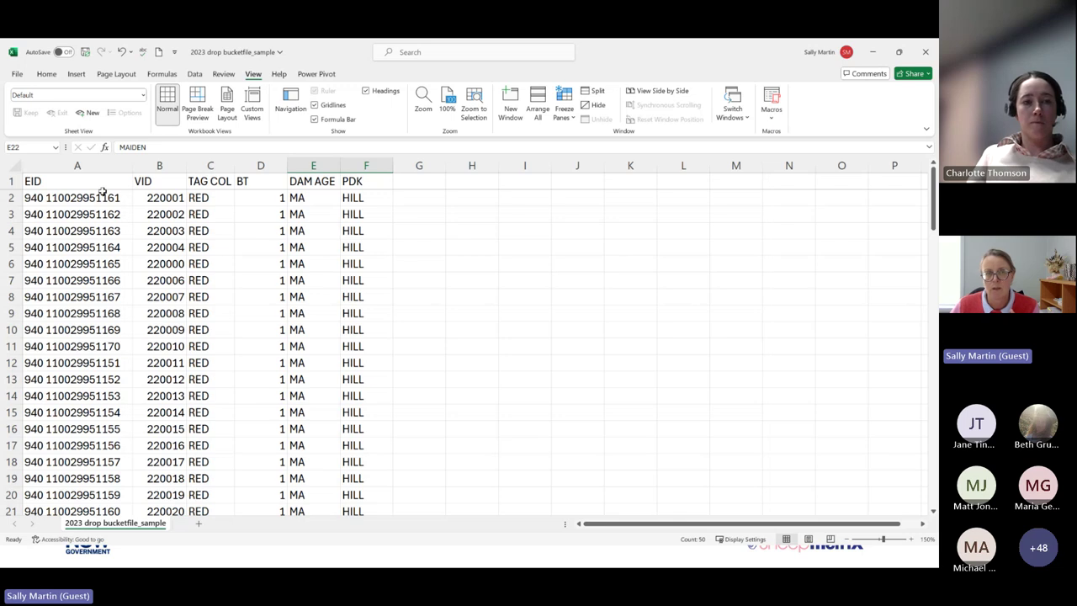
- Inspect the BT header in D1, re-confirm the MA value in E2, then open the File page
{"action": "left_click", "coordinate": [16, 75]}
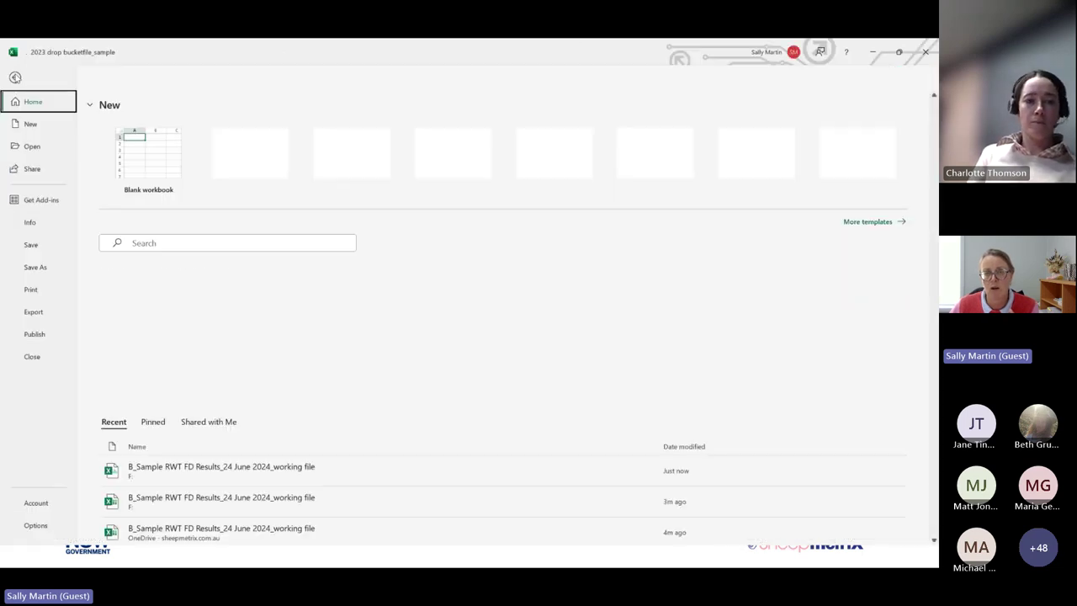
{"action": "left_click", "coordinate": [16, 77]}
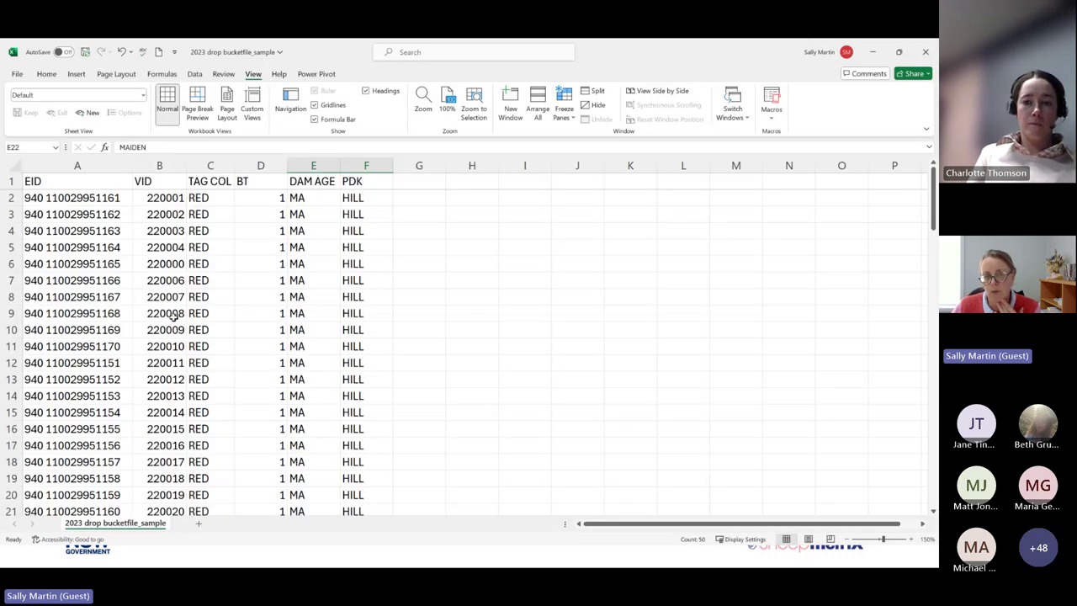
{"action": "left_click", "coordinate": [256, 183]}
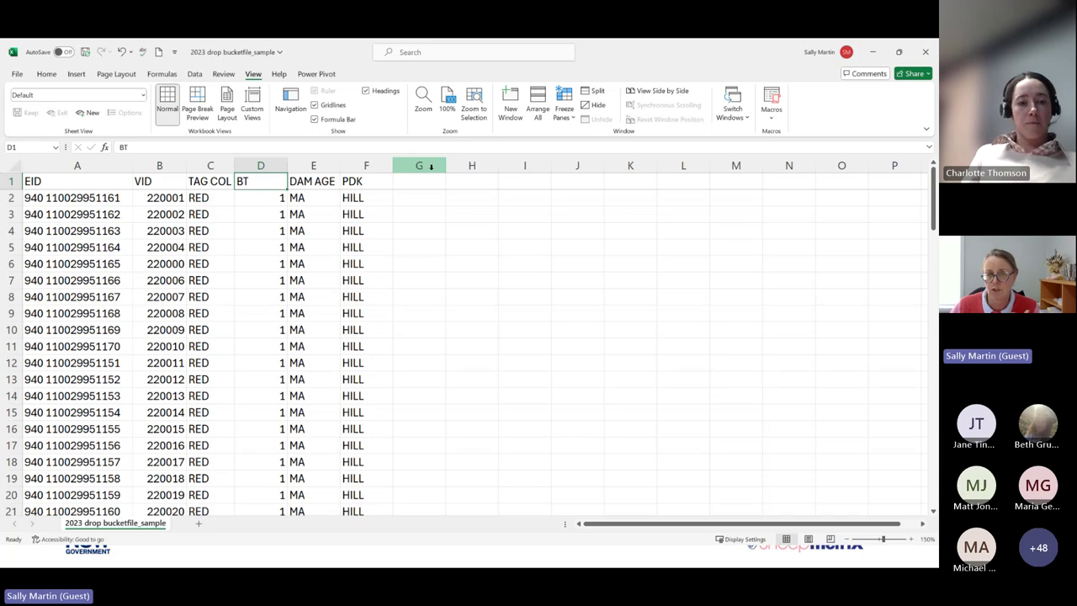
{"action": "left_click", "coordinate": [306, 195]}
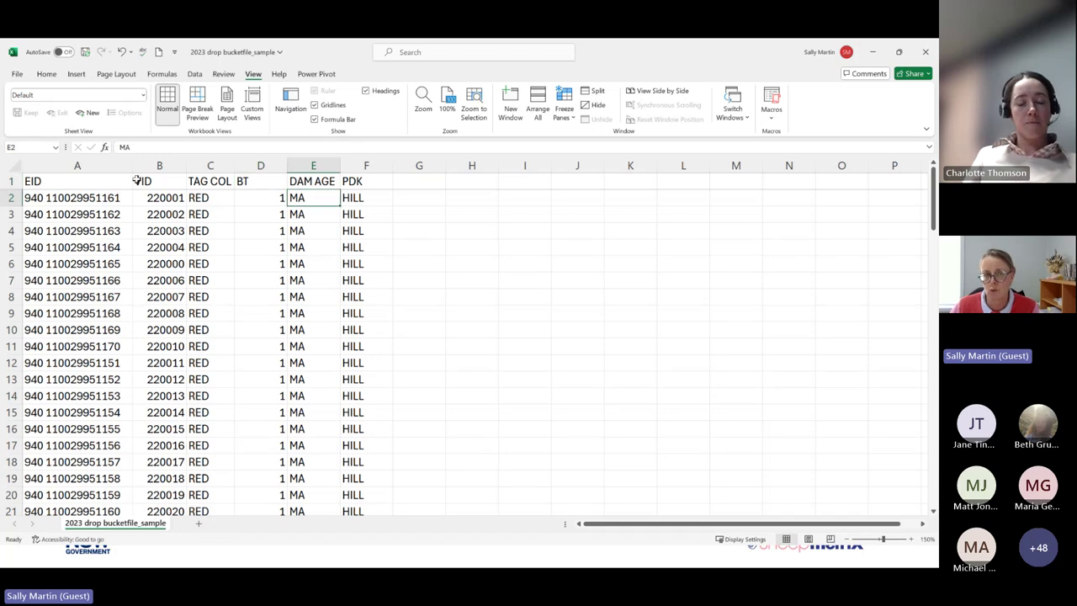
{"action": "left_click", "coordinate": [138, 146]}
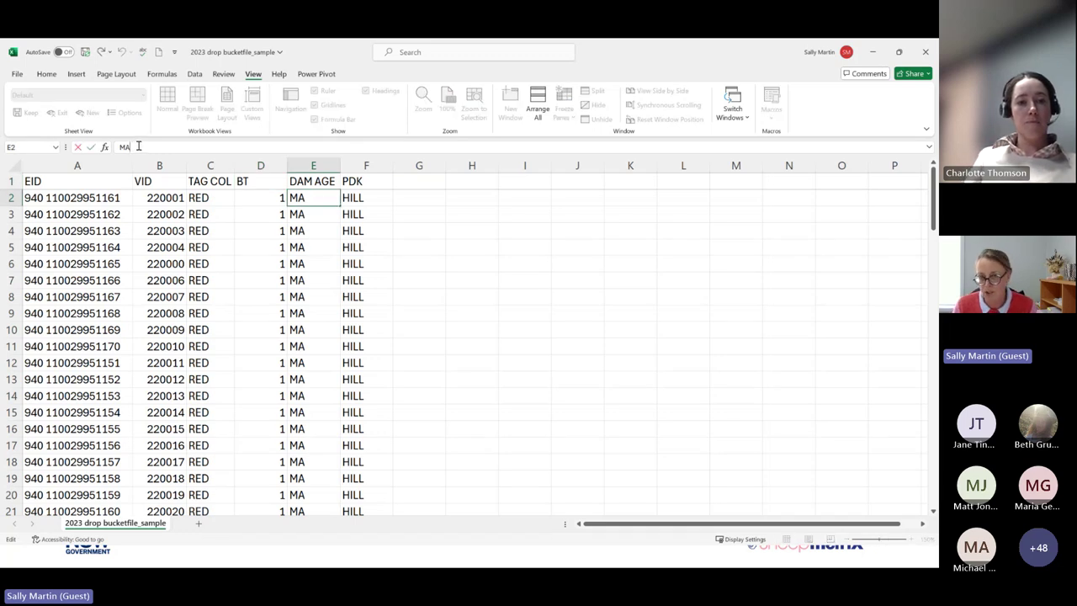
{"action": "left_click", "coordinate": [309, 214]}
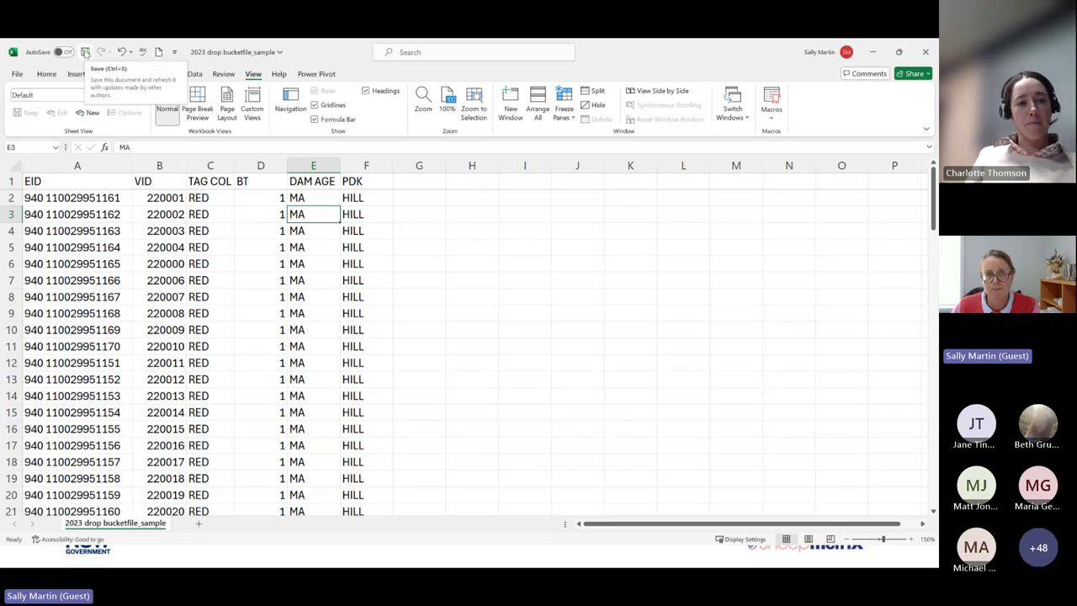
{"action": "left_click", "coordinate": [16, 74]}
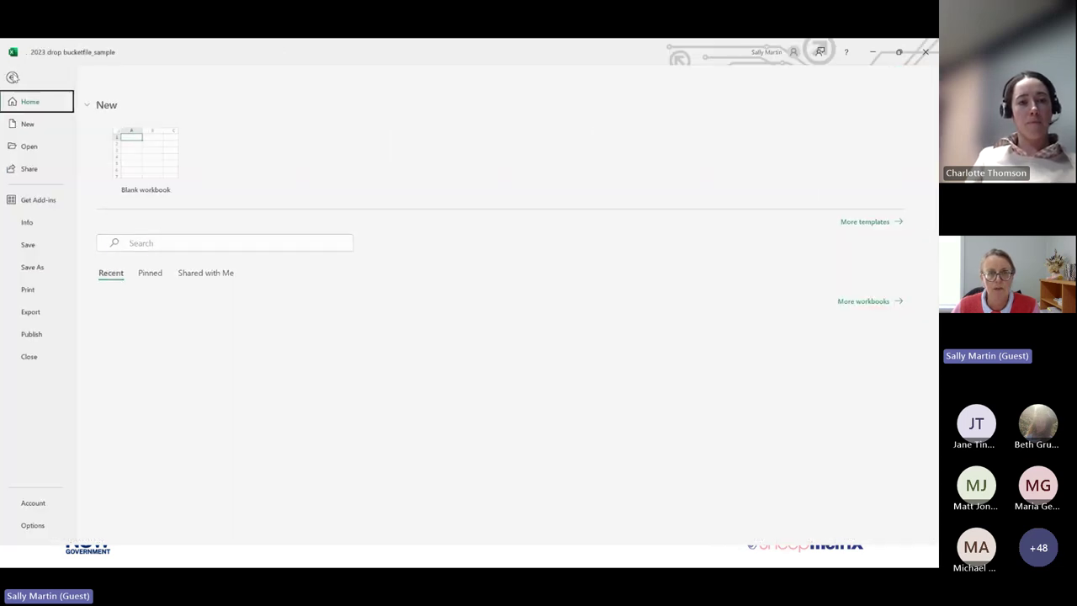
- Review the Save As file formats under This PC without saving, then return to the bucket file sheet
{"action": "left_click", "coordinate": [34, 268]}
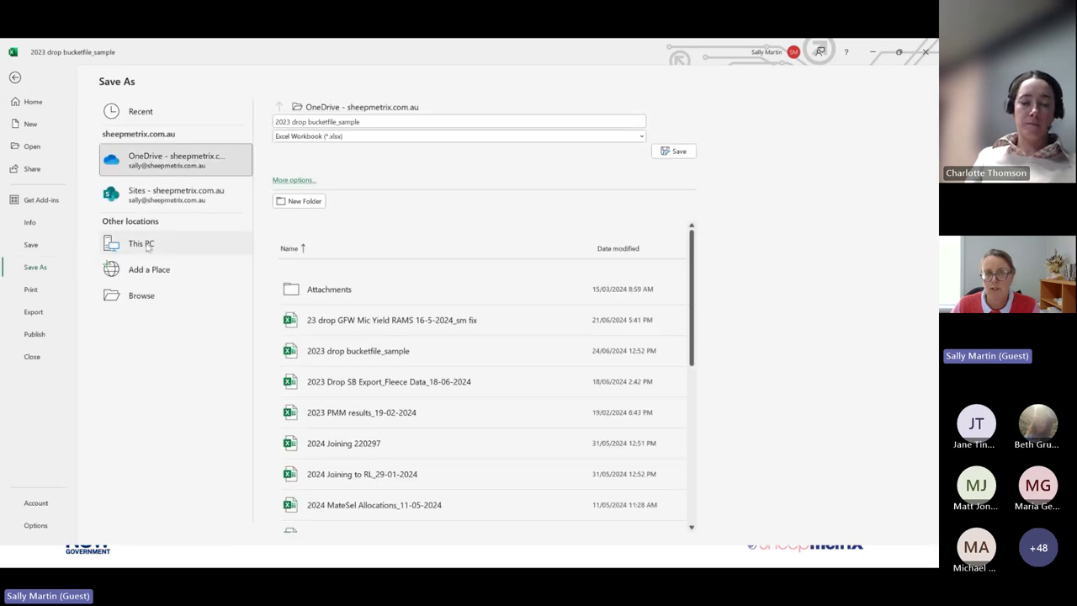
{"action": "left_click", "coordinate": [168, 241]}
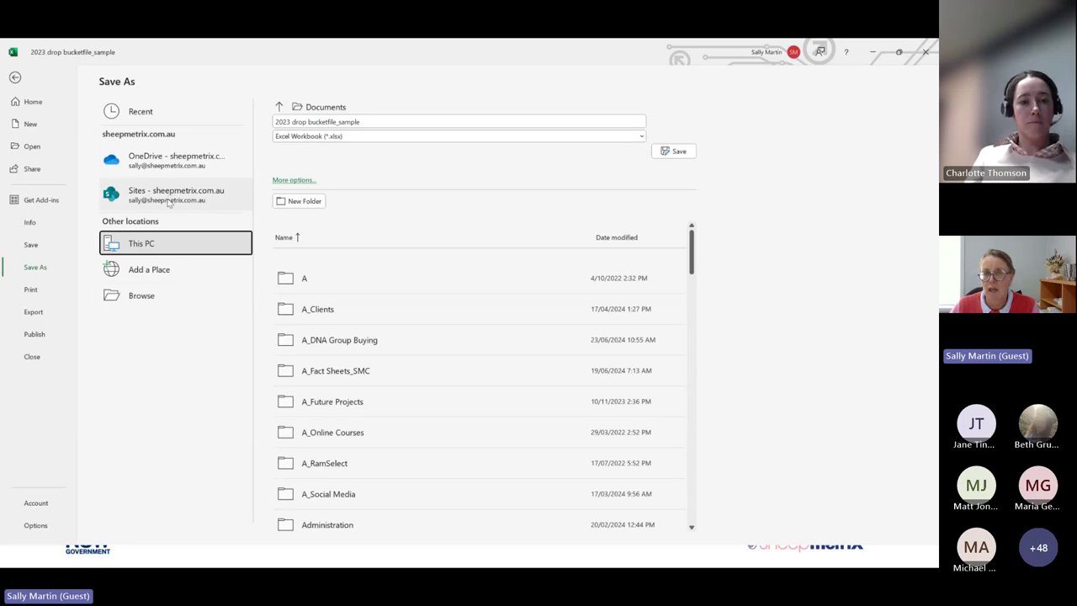
{"action": "left_click", "coordinate": [336, 137]}
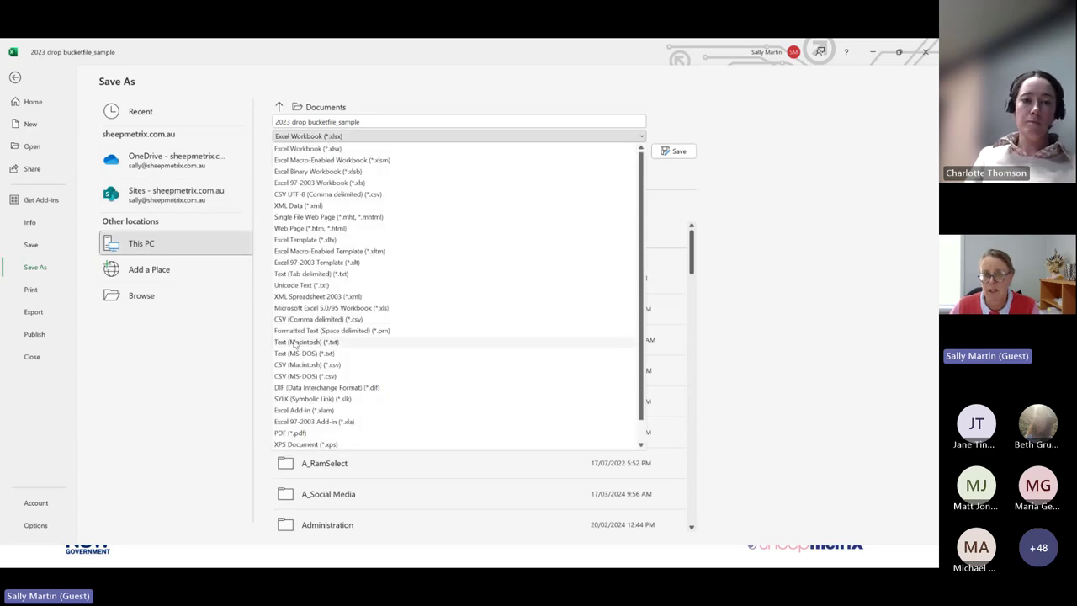
{"action": "key", "text": "Escape"}
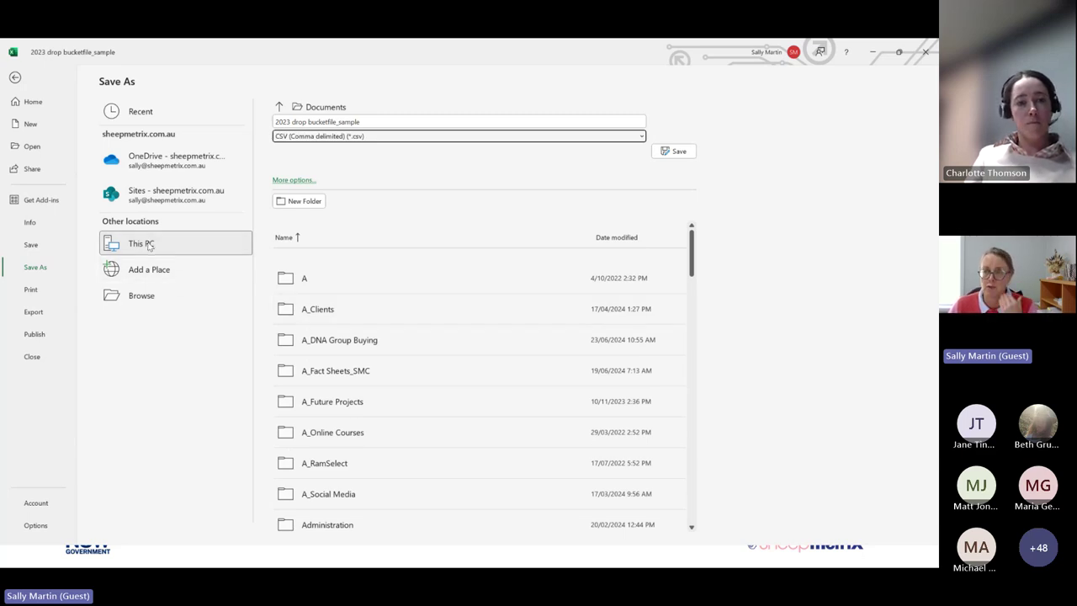
{"action": "left_click", "coordinate": [14, 79]}
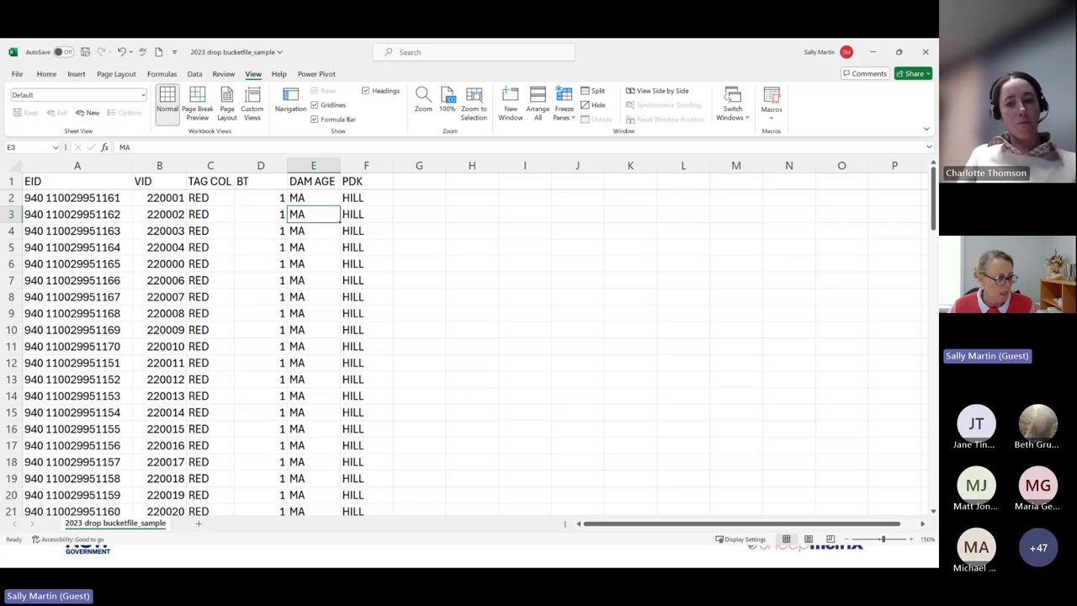
- Open the xlsx B_Sample RWT FD Results_24 June 2024_working file from the F: drive list
{"action": "key", "text": "alt+Tab"}
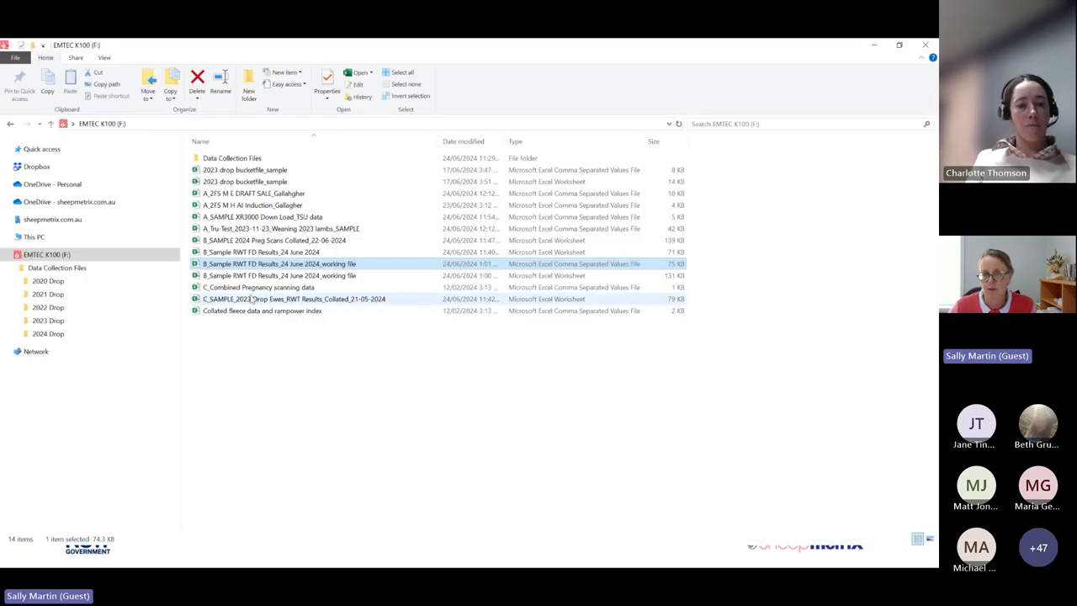
{"action": "double_click", "coordinate": [263, 276]}
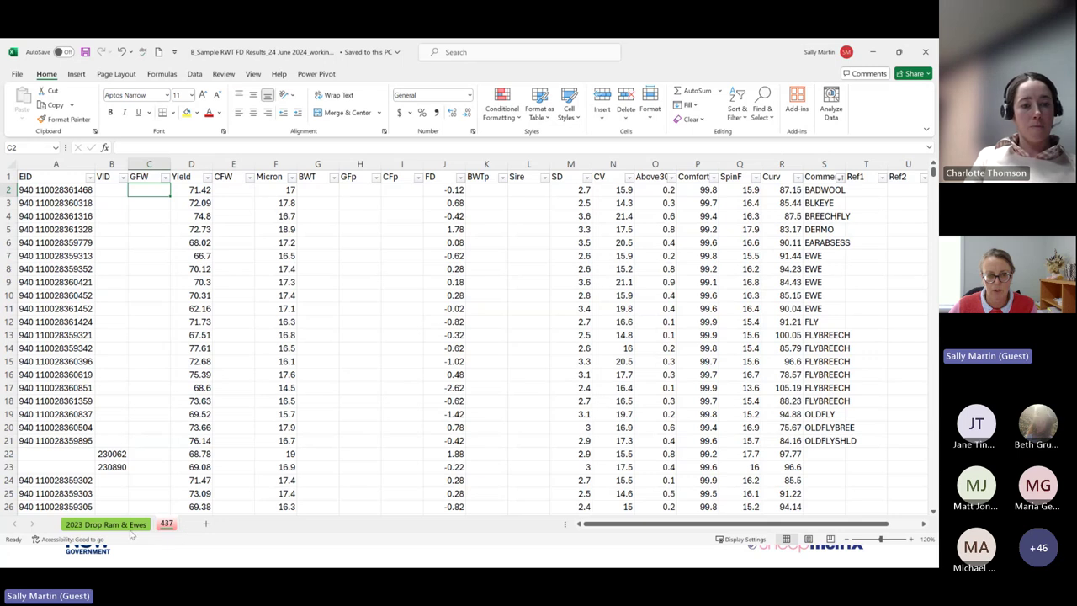
- Flip between the 437 and 2023 Drop Ram & Ewes sheets, ending on 2023 Drop Ram & Ewes
{"action": "left_click", "coordinate": [119, 526]}
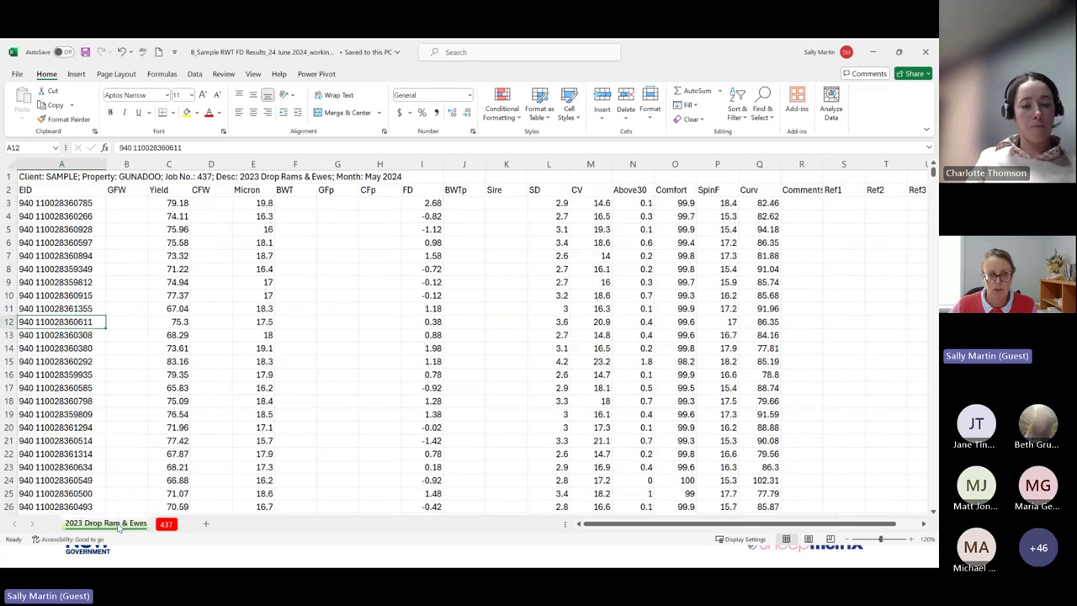
{"action": "left_click", "coordinate": [167, 524]}
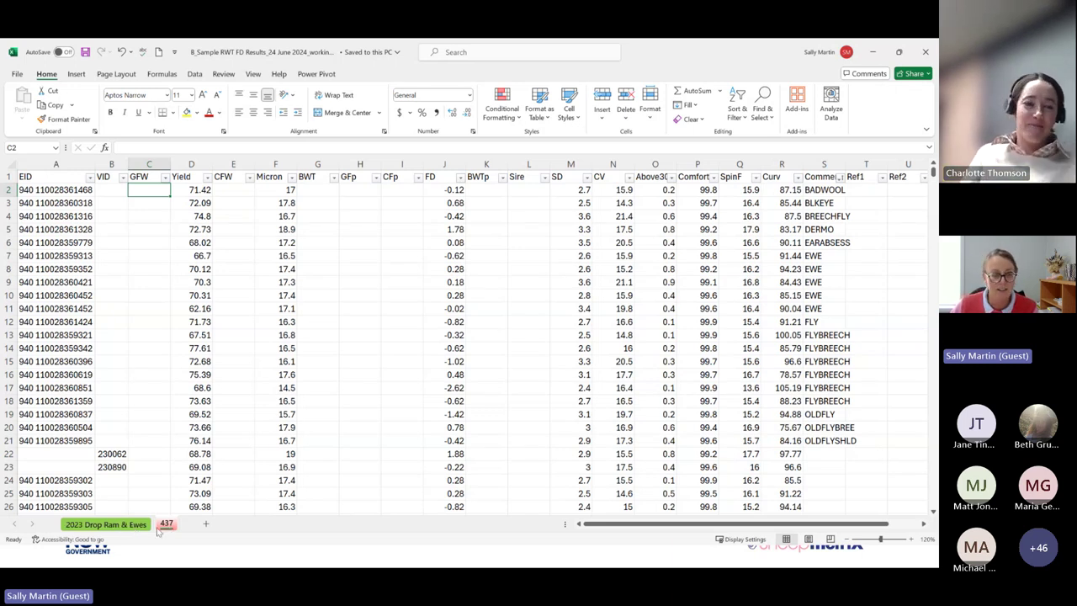
{"action": "left_click", "coordinate": [130, 525]}
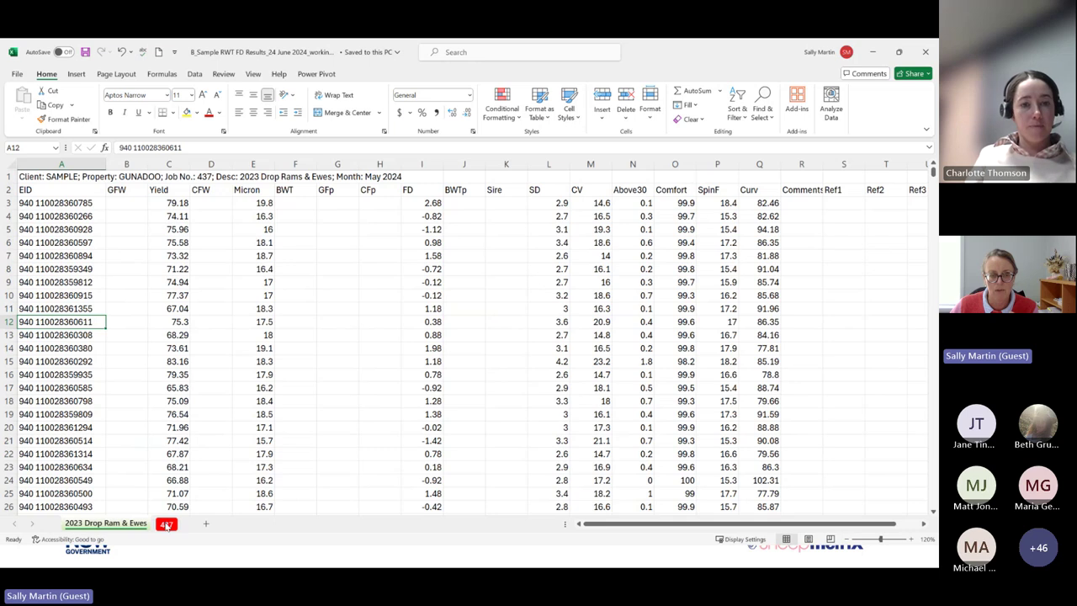
{"action": "left_click", "coordinate": [168, 524]}
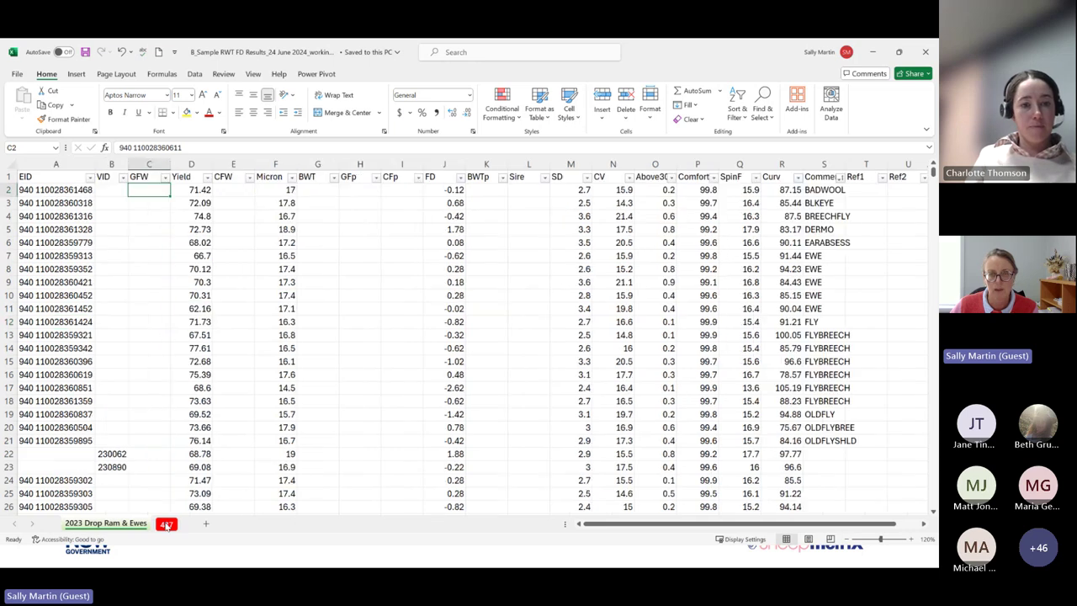
{"action": "left_click", "coordinate": [107, 525]}
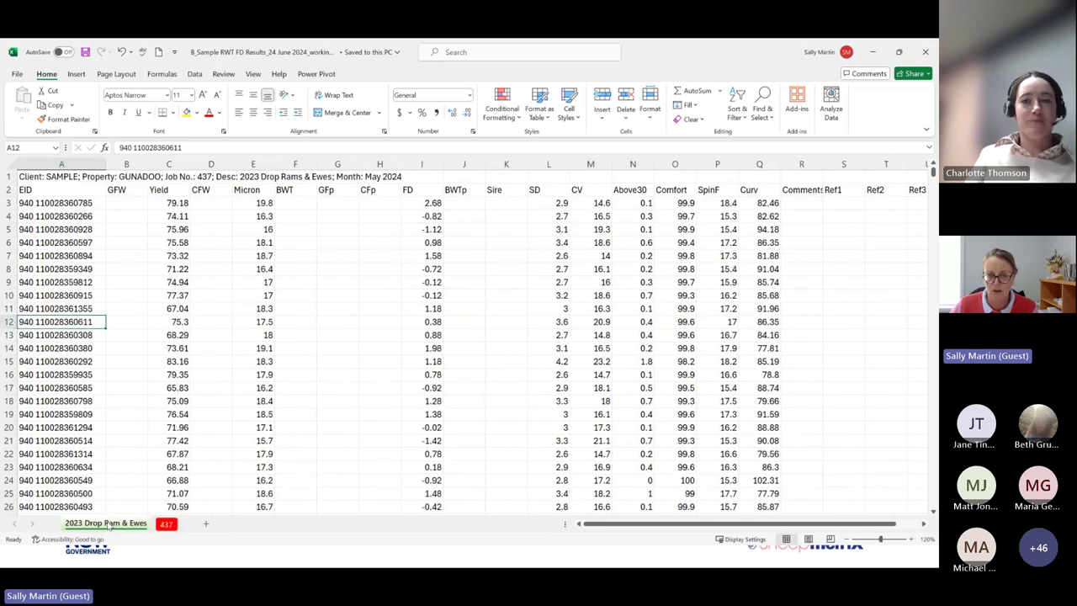
- Try renaming the first sheet to 437, which is rejected as a duplicate name
{"action": "double_click", "coordinate": [108, 524]}
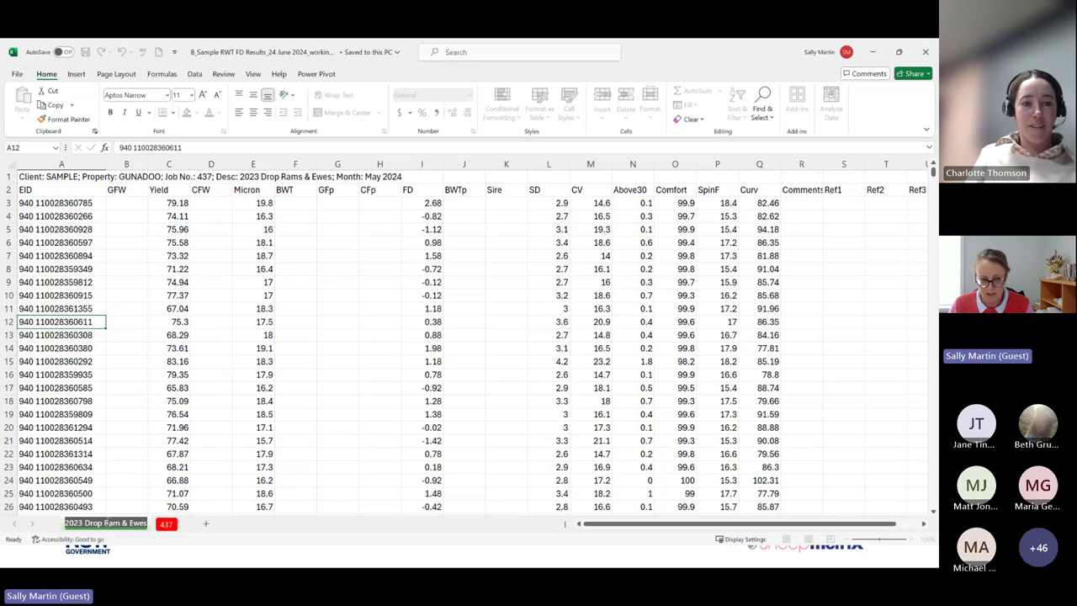
{"action": "type", "text": "437"}
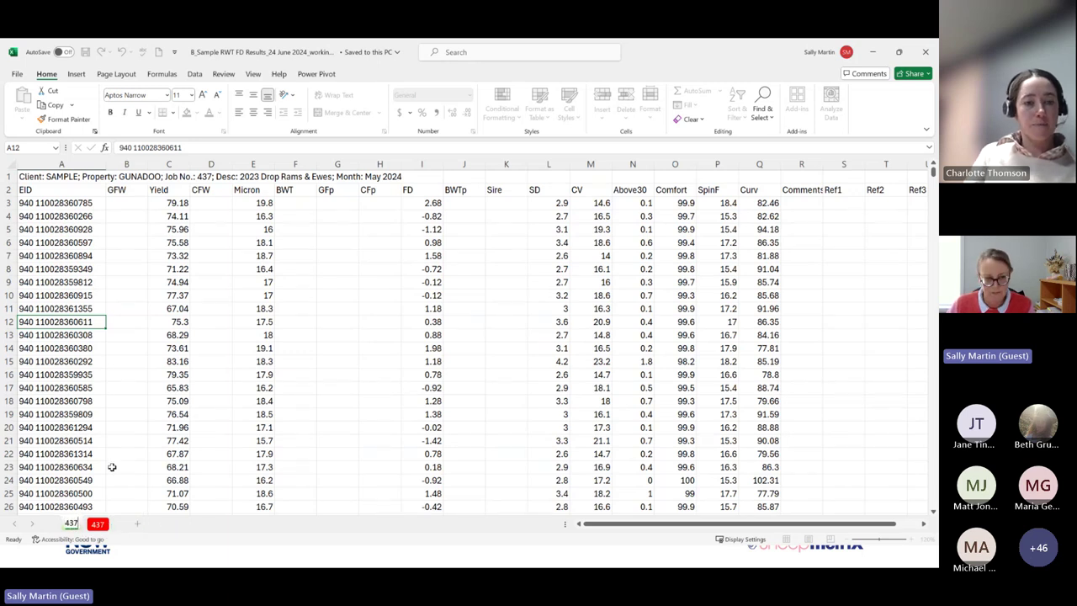
{"action": "key", "text": "Return"}
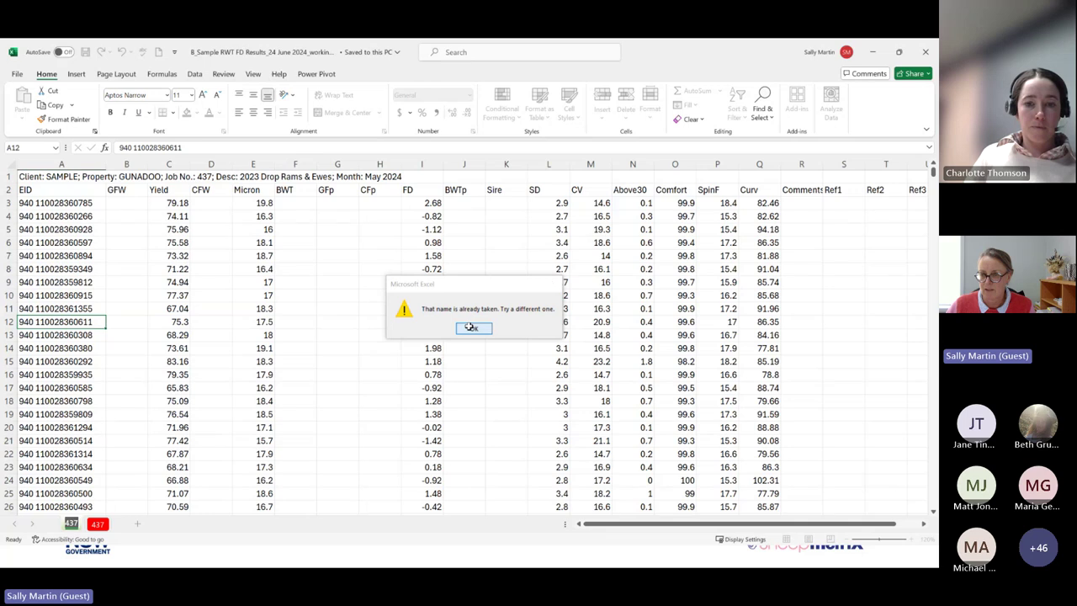
{"action": "left_click", "coordinate": [472, 330]}
{"action": "key", "text": "Return"}
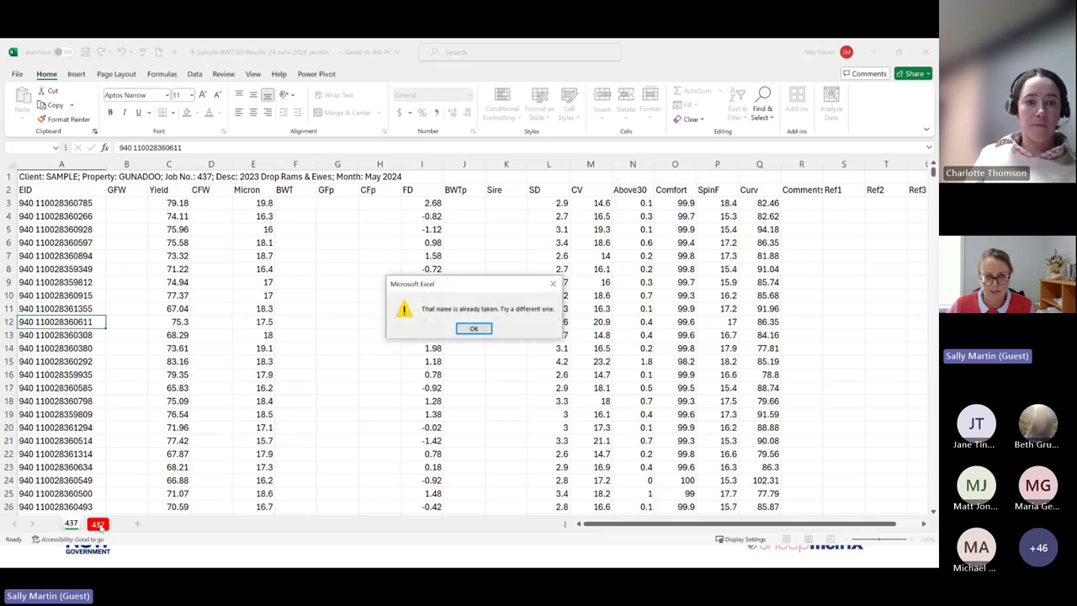
{"action": "left_click", "coordinate": [474, 329]}
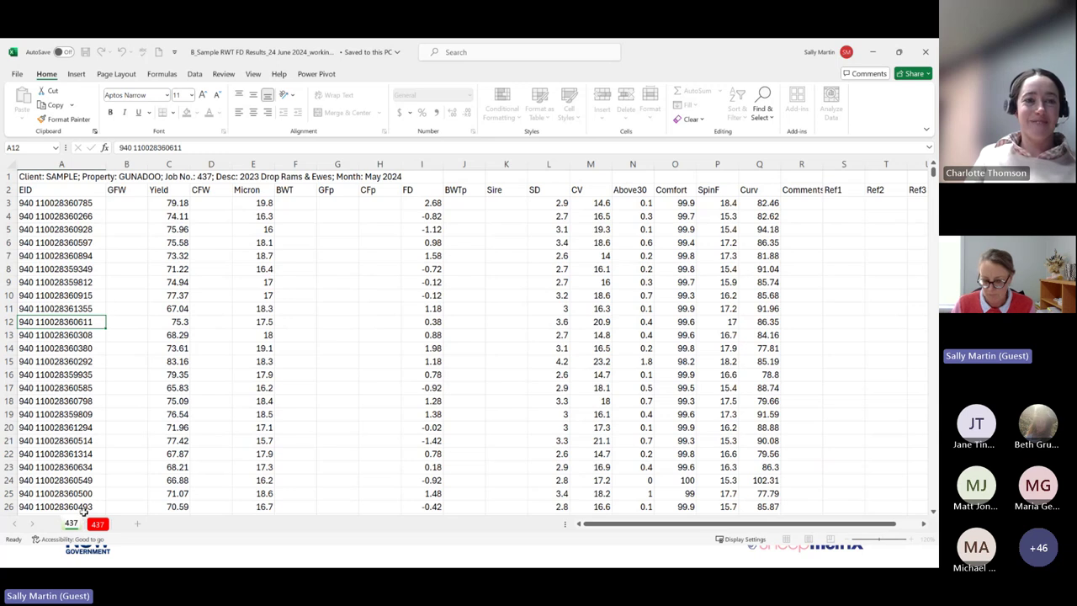
{"action": "key", "text": "Escape"}
- Name the first sheet 437_2 and enter 2023 drop Ram & Ewes for the other sheet
{"action": "type", "text": ".2"}
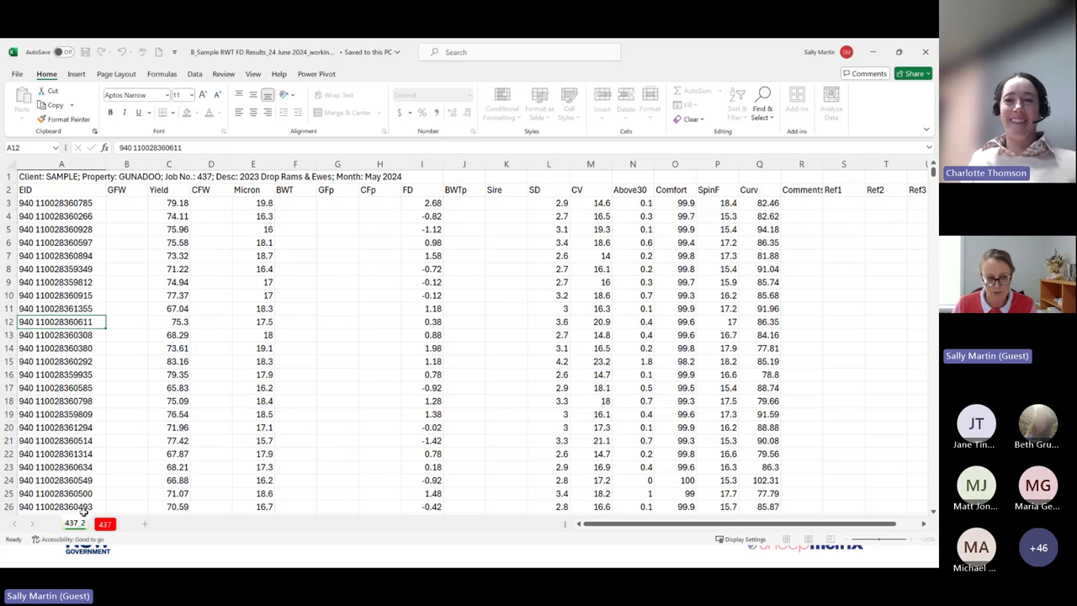
{"action": "left_click", "coordinate": [105, 467]}
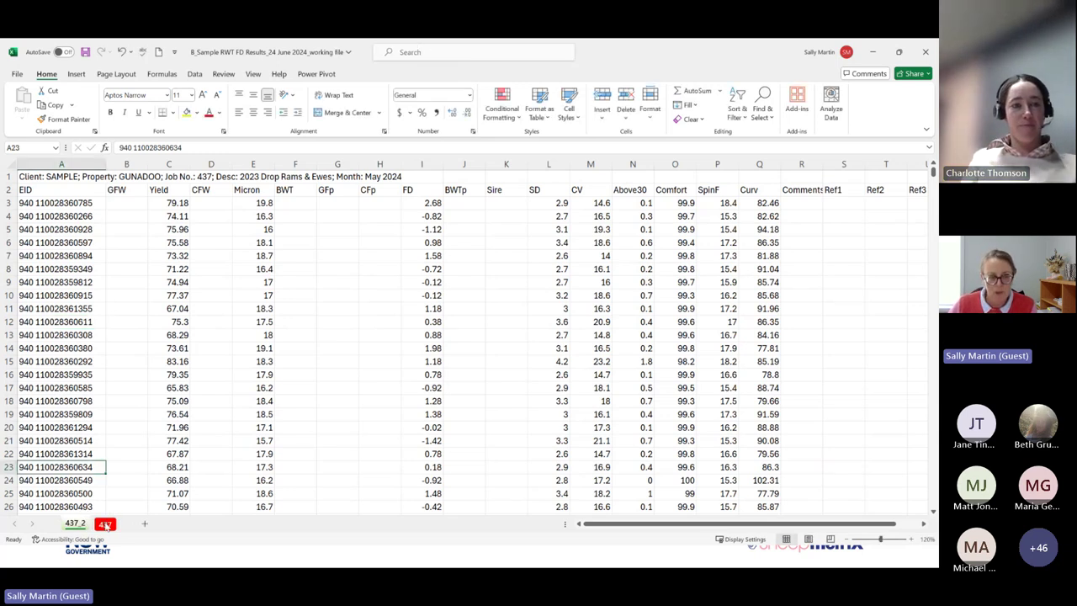
{"action": "left_click", "coordinate": [105, 525]}
{"action": "type", "text": "20"}
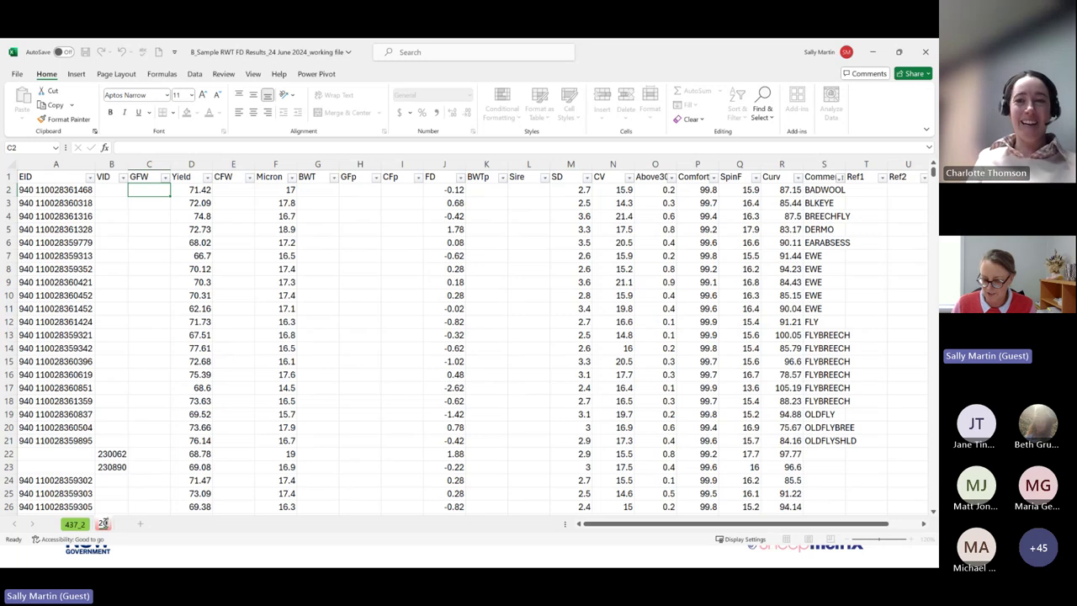
{"action": "type", "text": "23 drop Ram"}
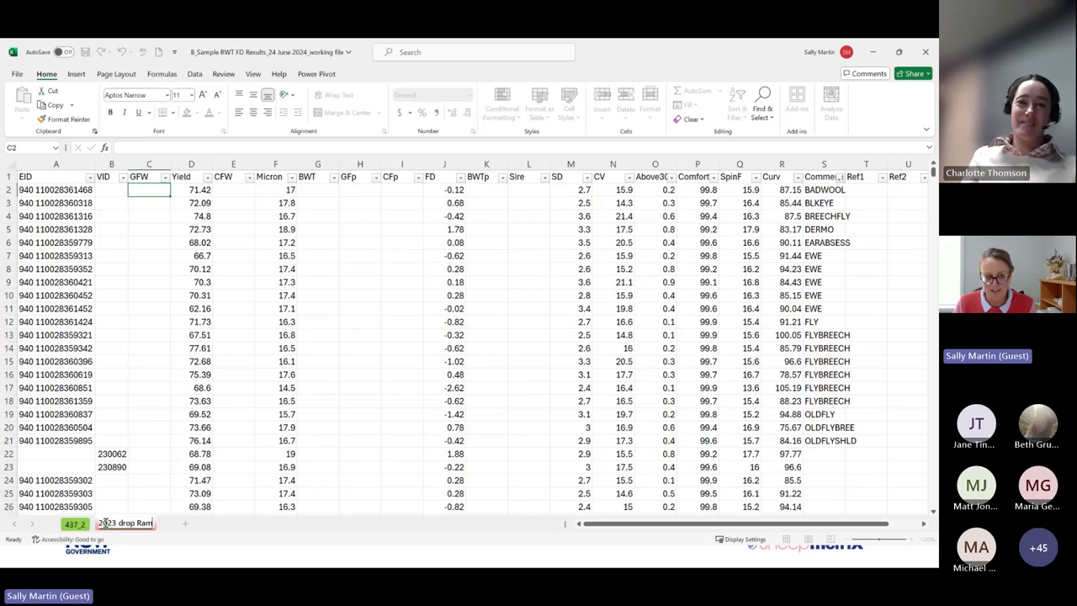
{"action": "type", "text": " & Ewes"}
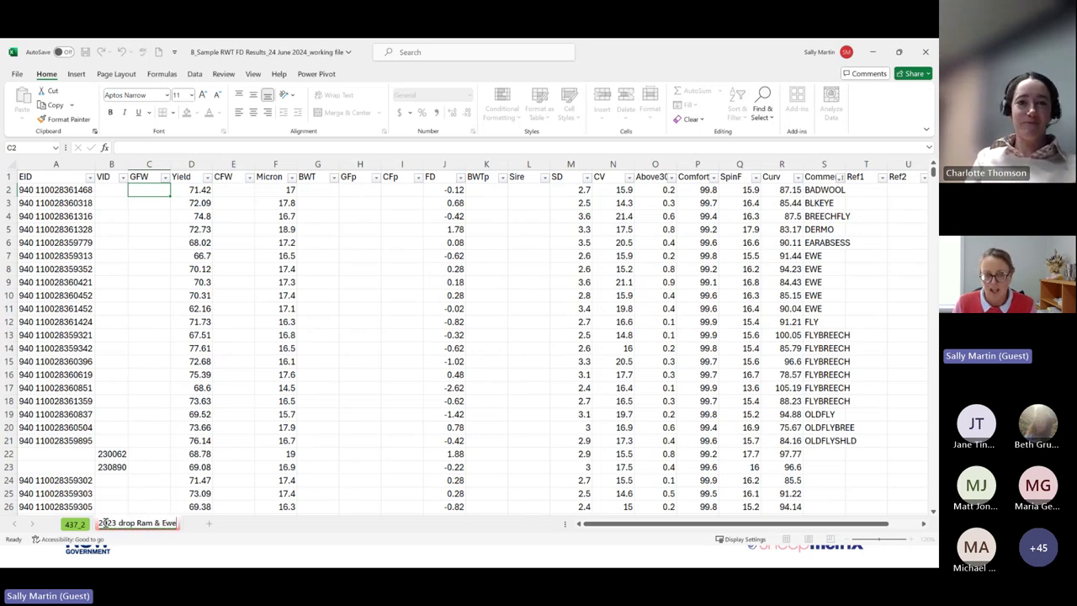
- Confirm the 2023 drop Ram & Ewes name and colour its tab green
{"action": "left_click", "coordinate": [130, 441]}
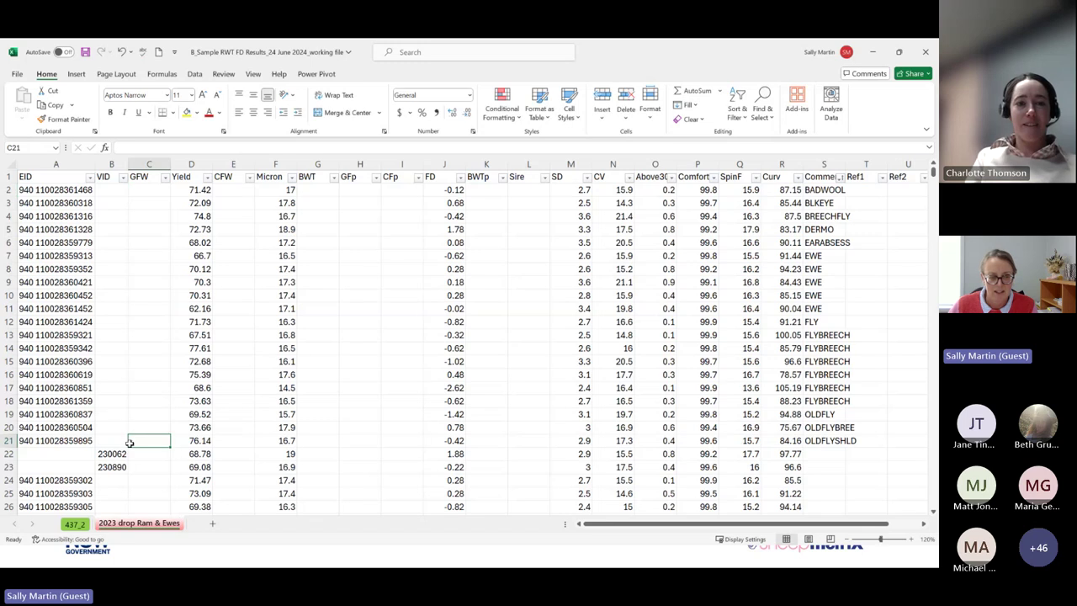
{"action": "right_click", "coordinate": [119, 525]}
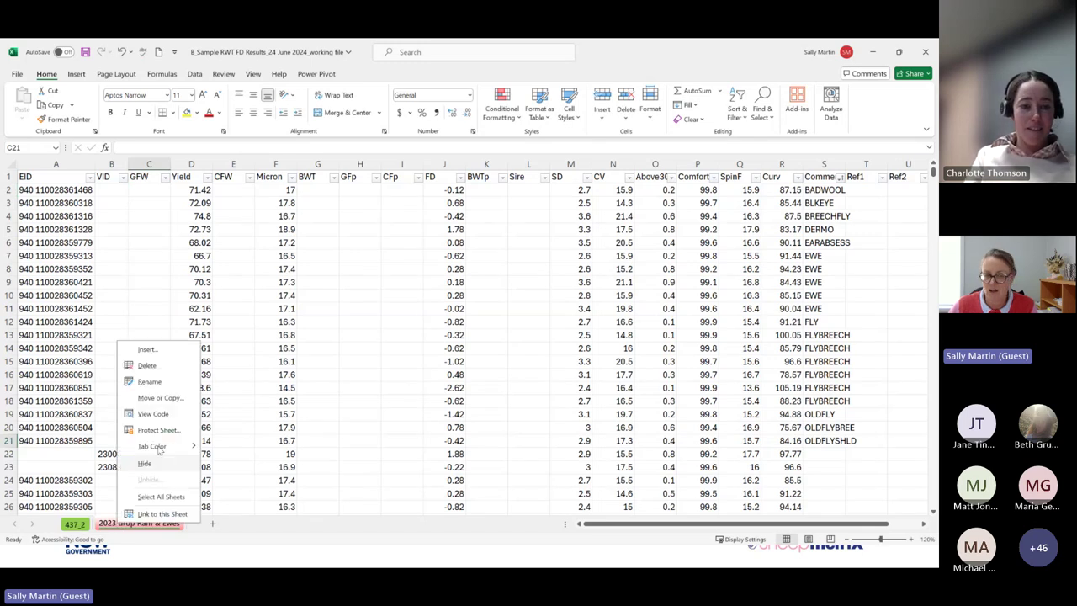
{"action": "mouse_move", "coordinate": [180, 451]}
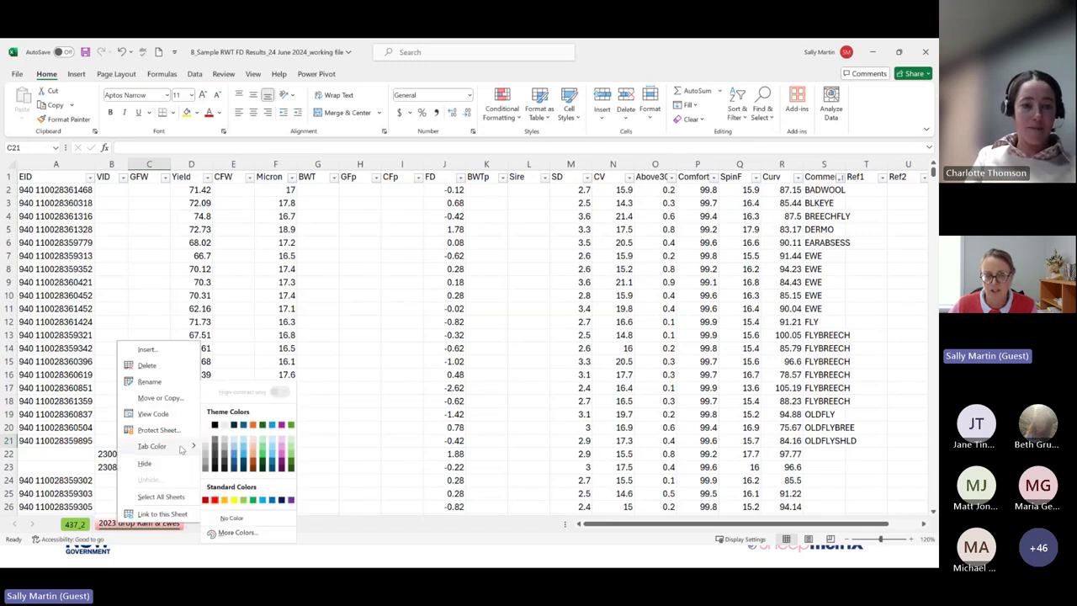
{"action": "left_click", "coordinate": [243, 500]}
- Colour the 437_2 tab red, then return to the 2023 drop Ram & Ewes sheet
{"action": "left_click", "coordinate": [75, 524]}
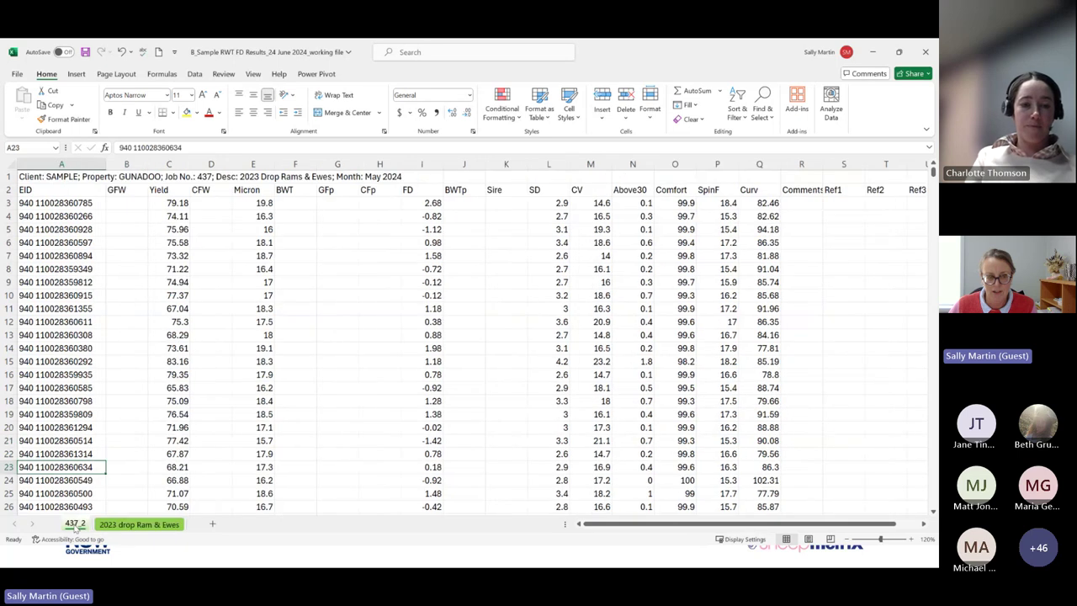
{"action": "right_click", "coordinate": [74, 525]}
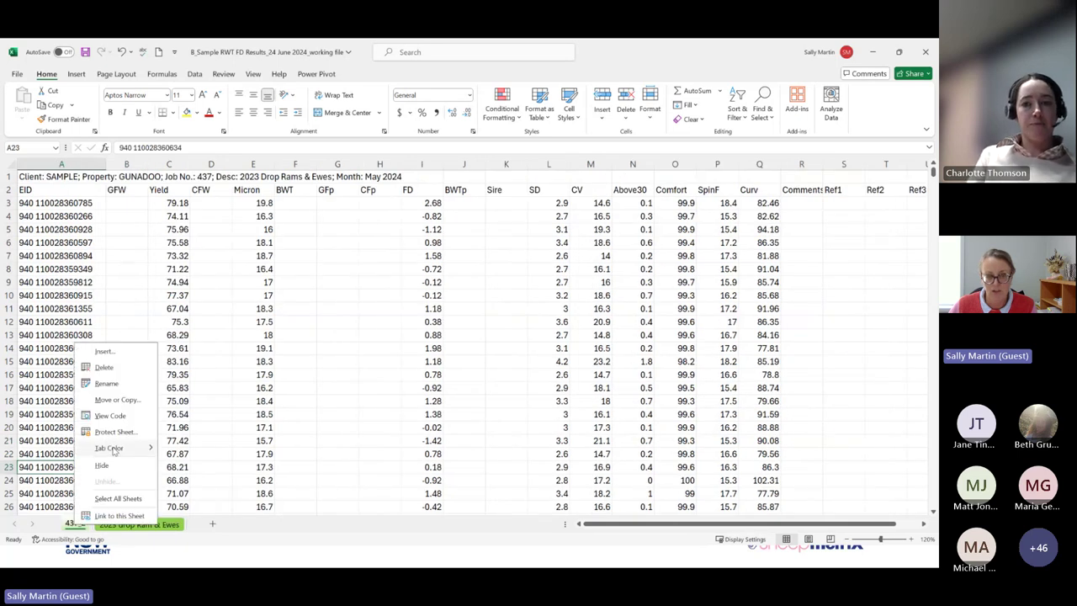
{"action": "mouse_move", "coordinate": [116, 451]}
{"action": "left_click", "coordinate": [171, 500]}
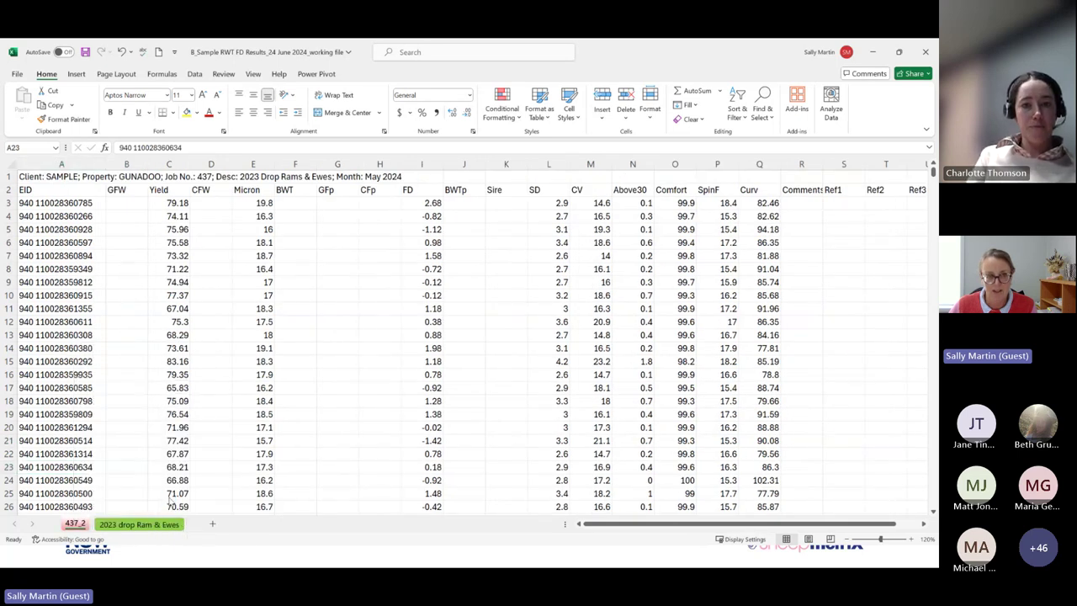
{"action": "left_click", "coordinate": [84, 440]}
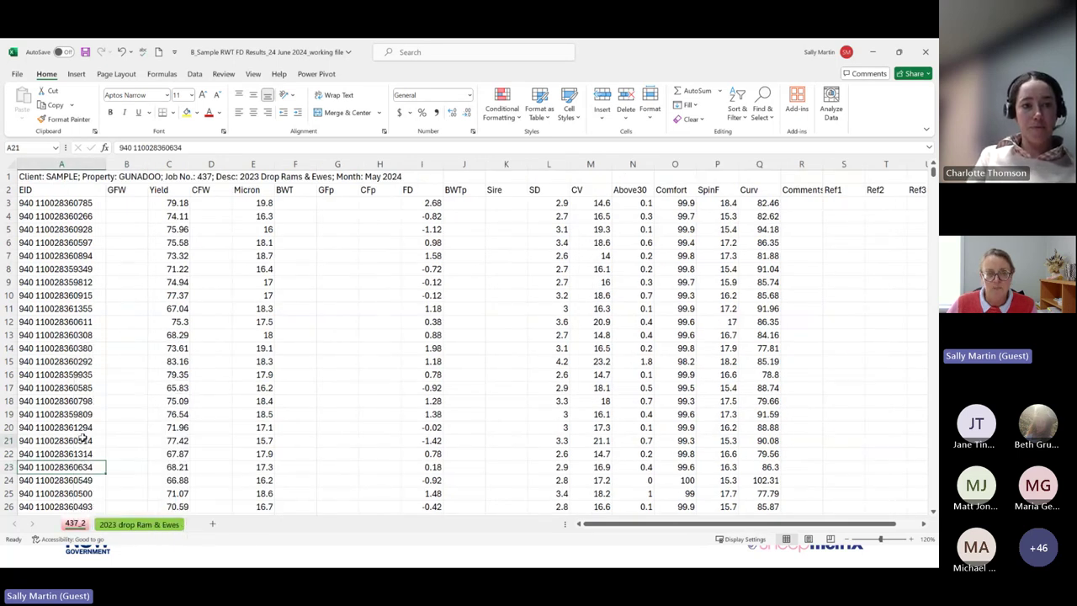
{"action": "left_click", "coordinate": [167, 524]}
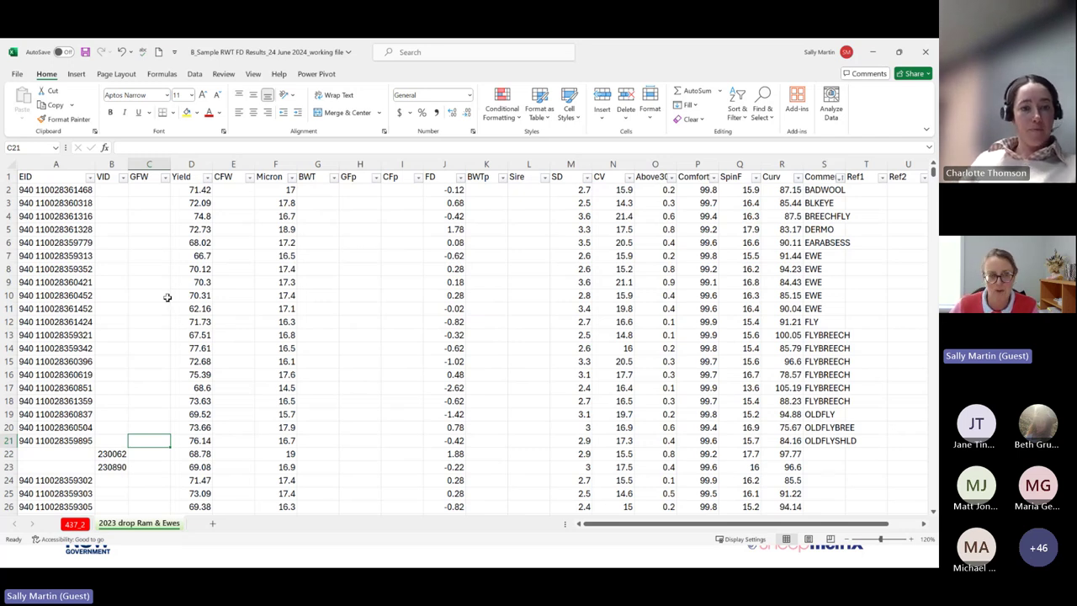
- Select the empty GFW column C
{"action": "left_click", "coordinate": [145, 162]}
{"action": "left_click", "coordinate": [271, 396]}
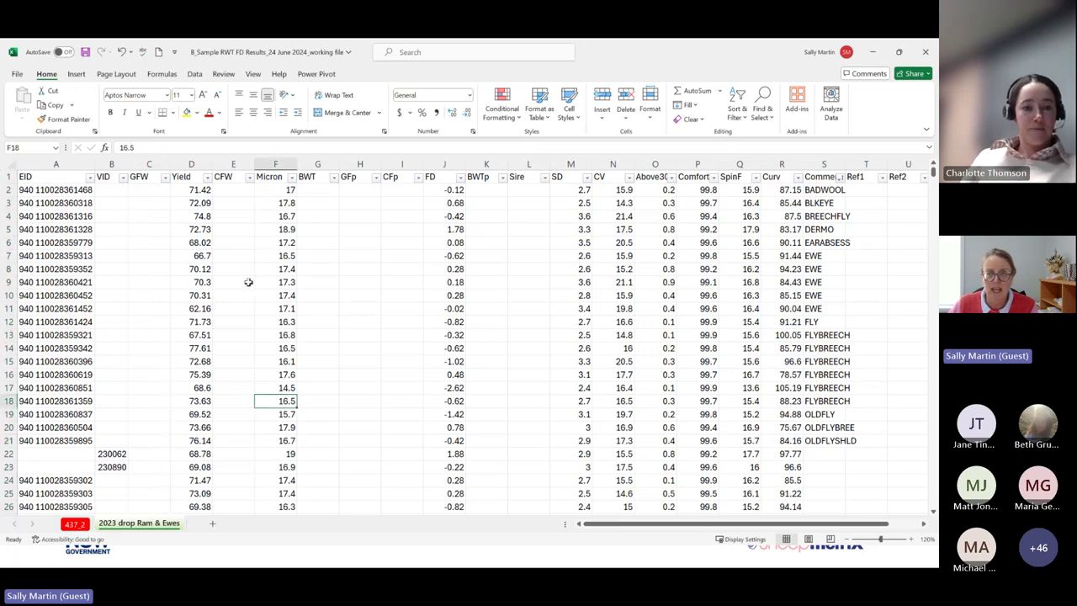
{"action": "left_click", "coordinate": [152, 163]}
{"action": "right_click", "coordinate": [152, 163]}
{"action": "key", "text": "Escape"}
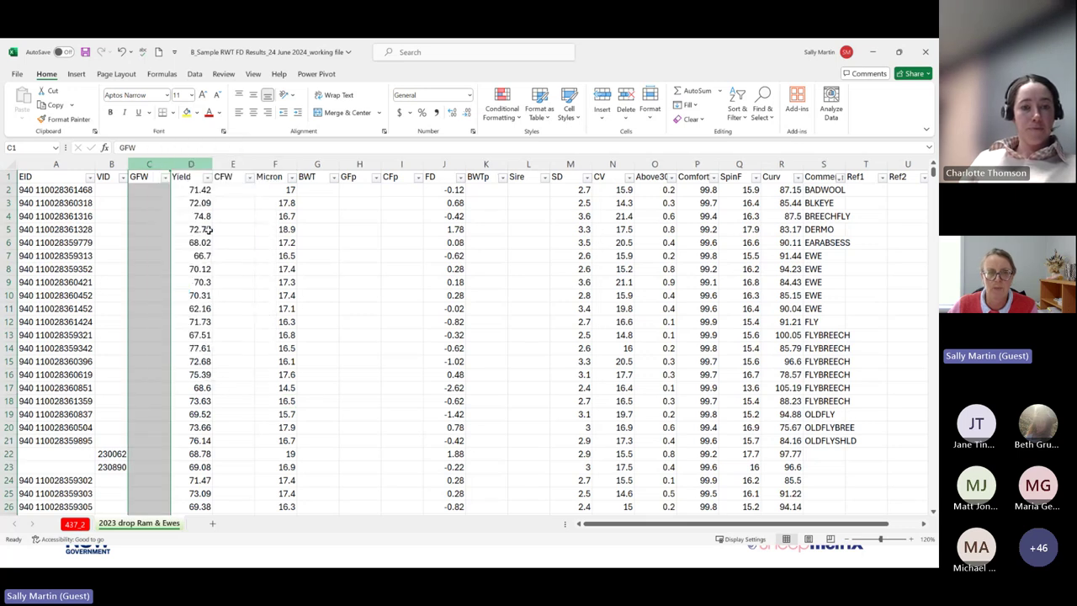
- Delete the empty GFW and CFW columns
{"action": "key", "text": "ctrl+minus"}
{"action": "left_click", "coordinate": [191, 163]}
{"action": "right_click", "coordinate": [192, 165]}
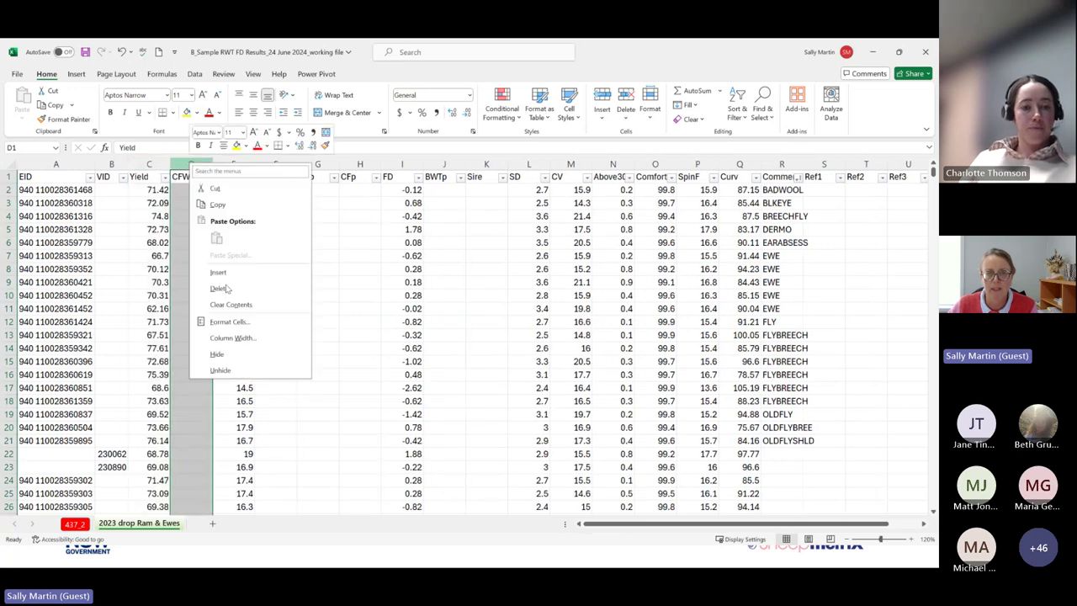
{"action": "left_click", "coordinate": [220, 289]}
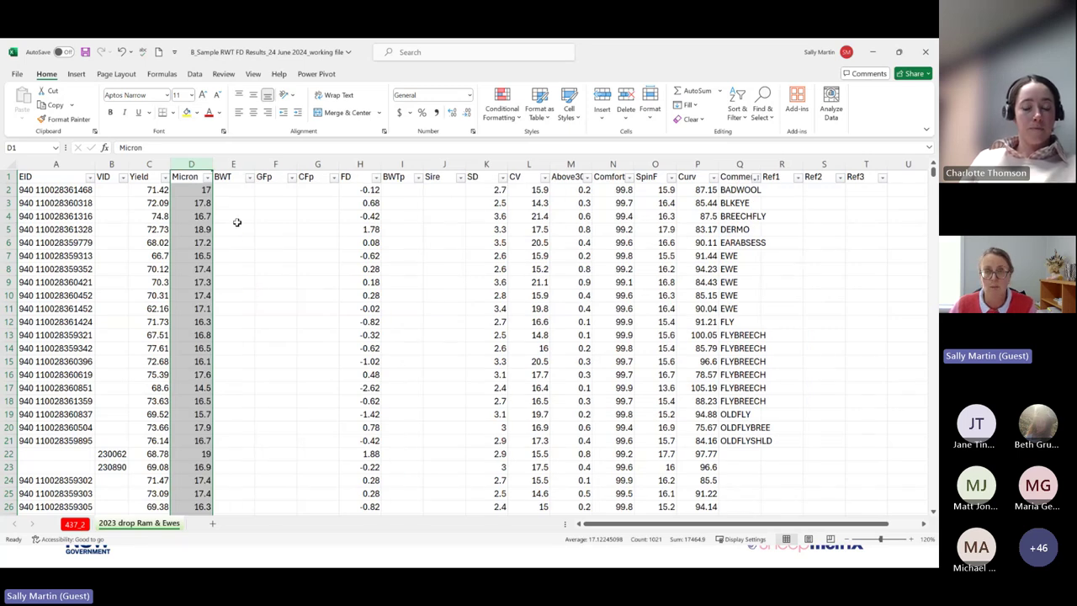
- Delete the empty BWT, GFp and CFp columns (E to G)
{"action": "left_click", "coordinate": [235, 164]}
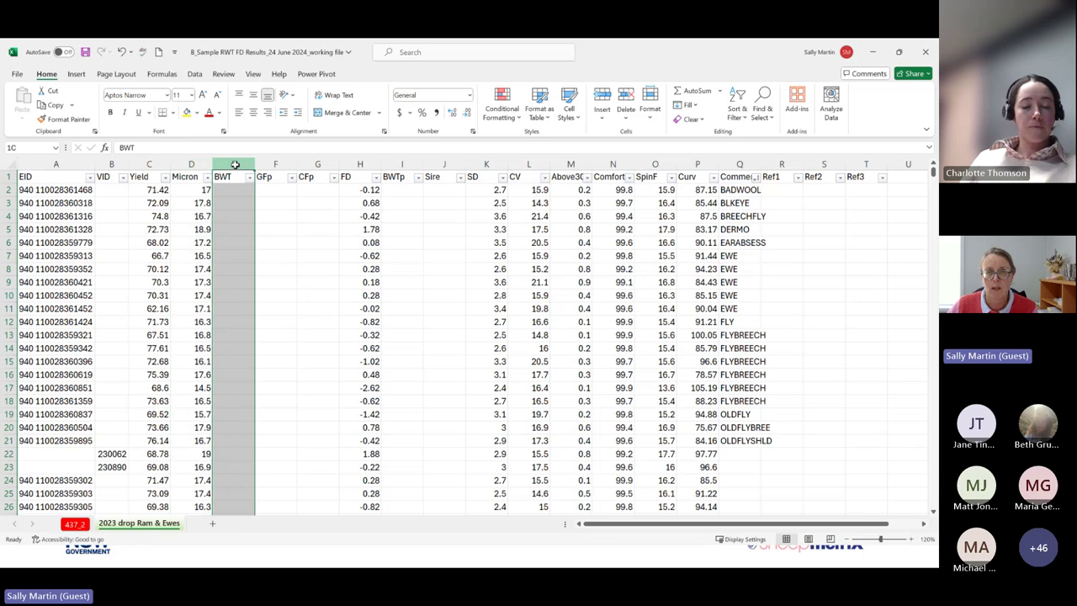
{"action": "left_click", "coordinate": [320, 165], "text": "shift"}
{"action": "right_click", "coordinate": [319, 201]}
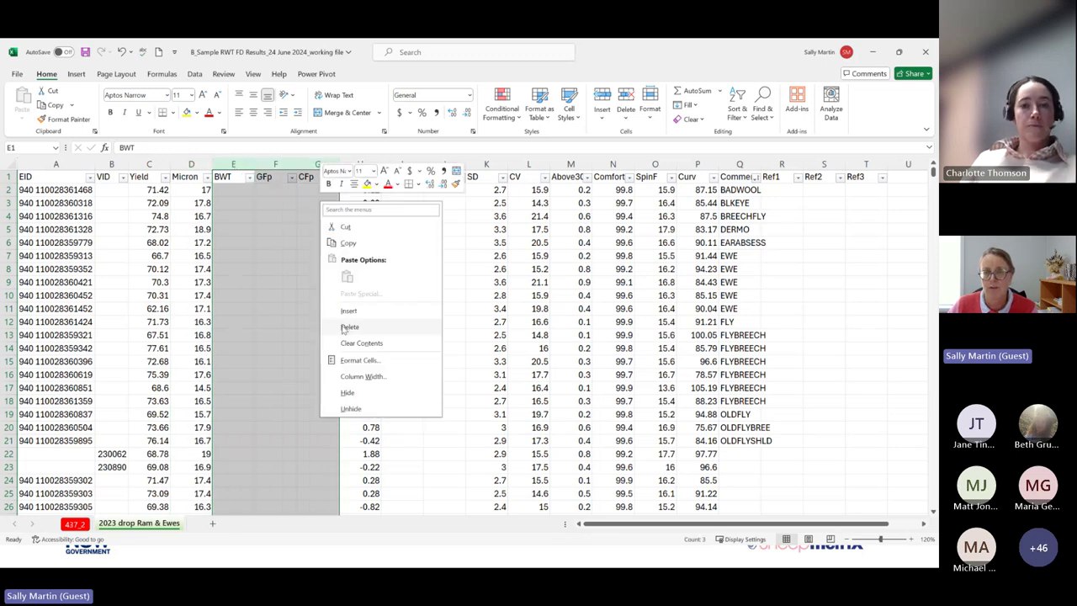
{"action": "key", "text": "Escape"}
{"action": "key", "text": "ctrl+minus"}
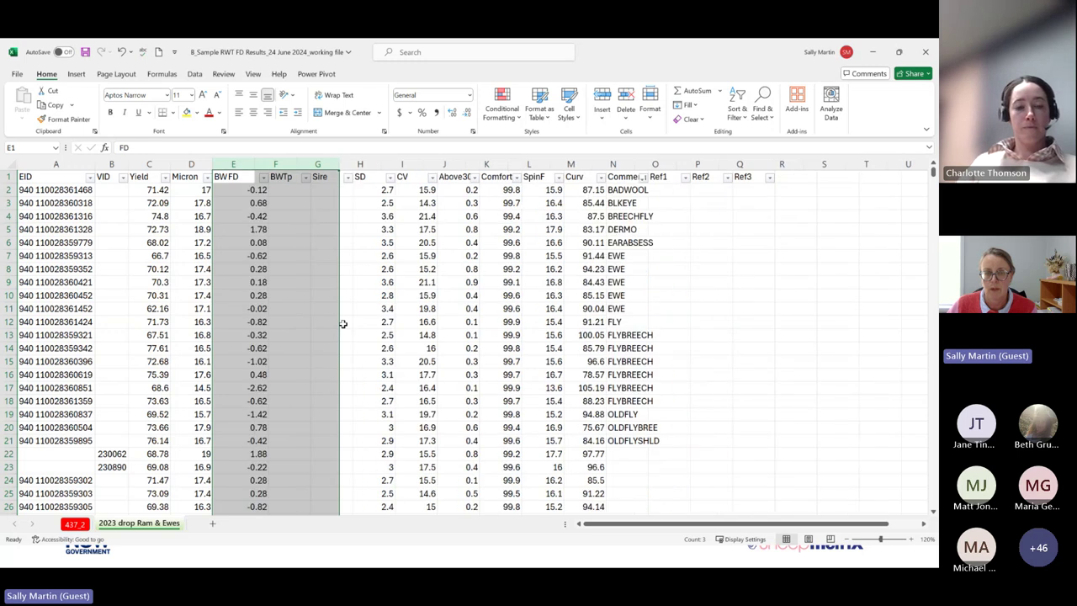
- Copy the 2023 drop Ram & Ewes sheet and place the copy last
{"action": "right_click", "coordinate": [160, 527]}
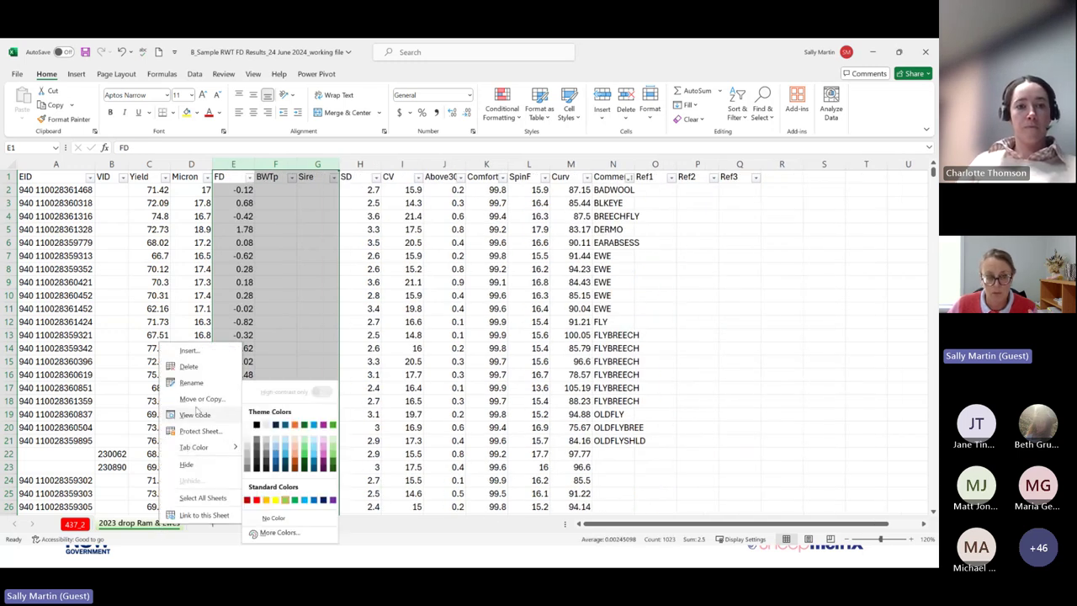
{"action": "left_click", "coordinate": [200, 400]}
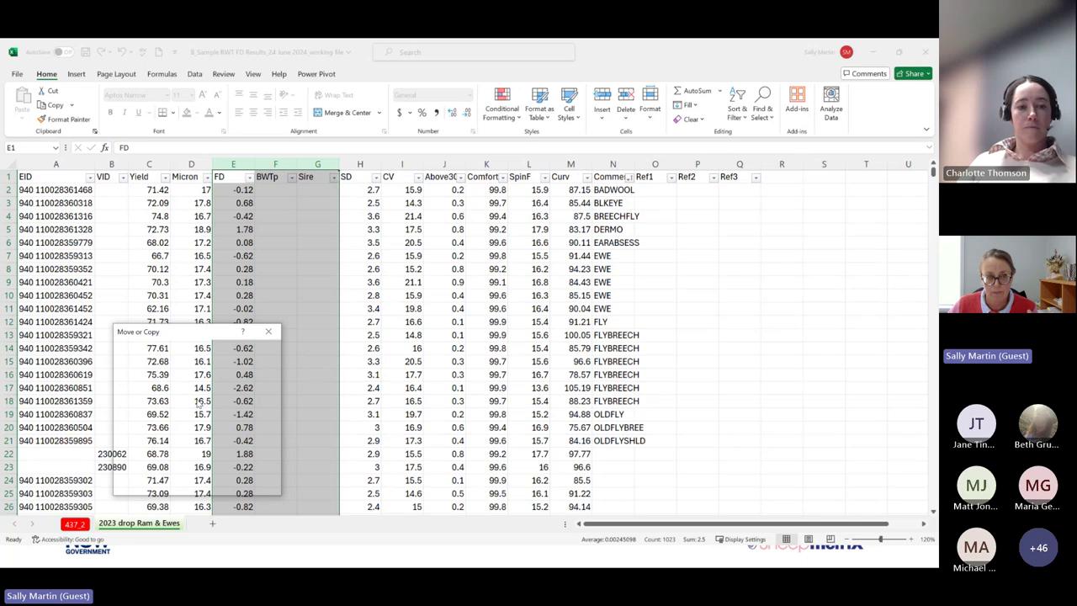
{"action": "left_click", "coordinate": [144, 464]}
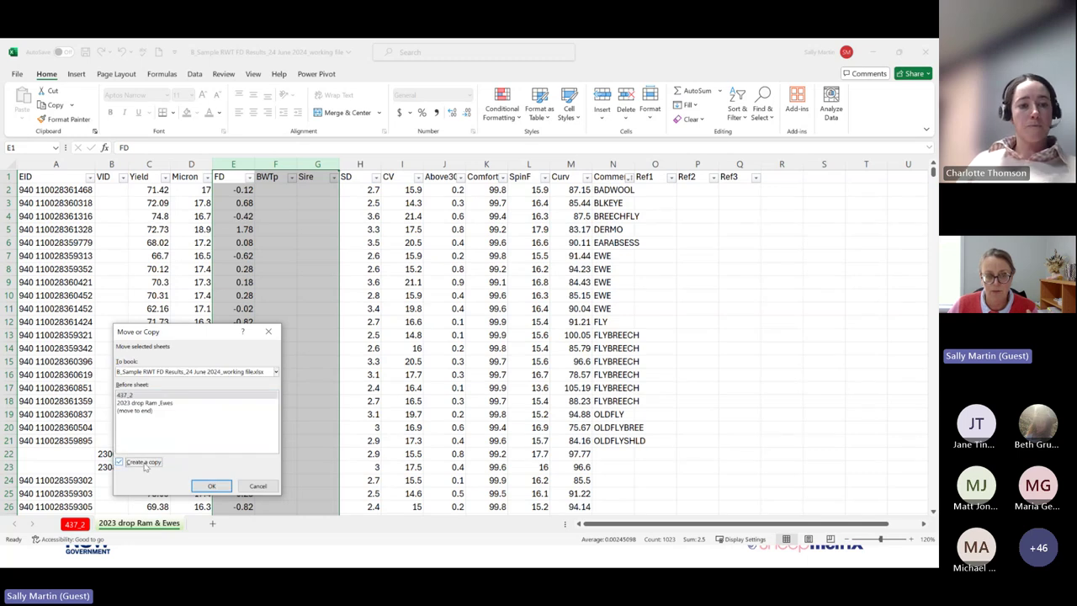
{"action": "left_click", "coordinate": [217, 487]}
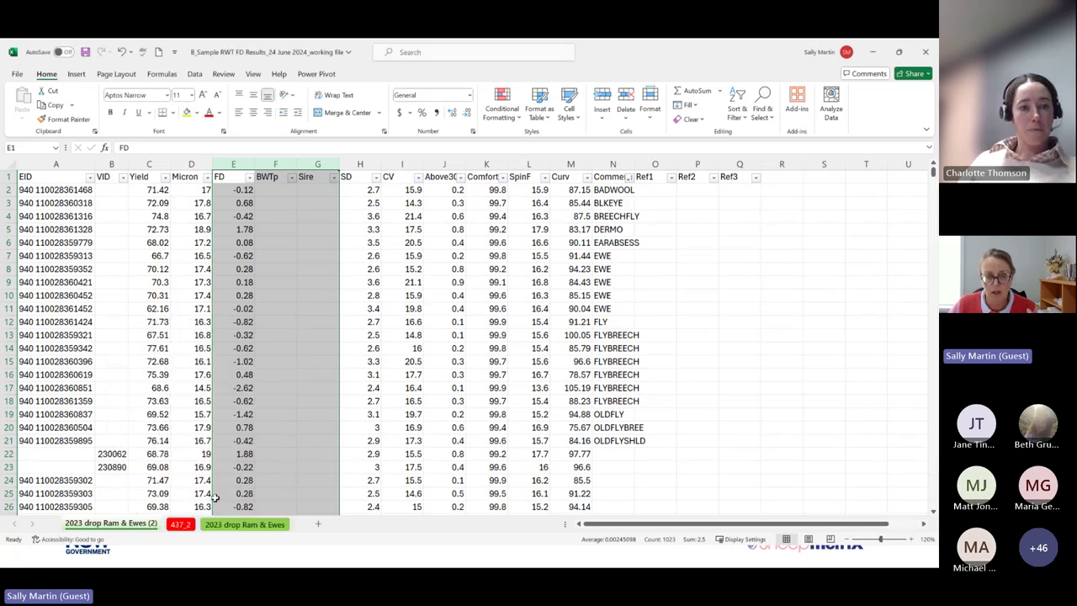
{"action": "left_click_drag", "start_coordinate": [215, 498], "coordinate": [313, 522]}
- Rename the copied sheet to 2023 drop FD upload
{"action": "double_click", "coordinate": [249, 524]}
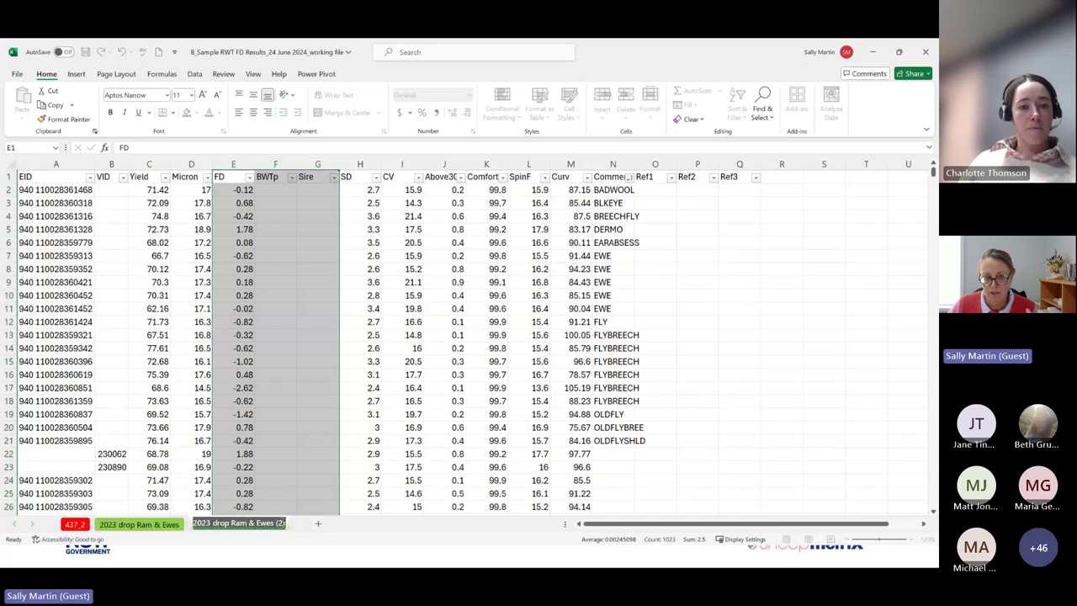
{"action": "left_click", "coordinate": [286, 523]}
{"action": "key", "text": "BackSpace"}
{"action": "key", "text": "BackSpace"}
{"action": "key", "text": "BackSpace"}
{"action": "key", "text": "BackSpace"}
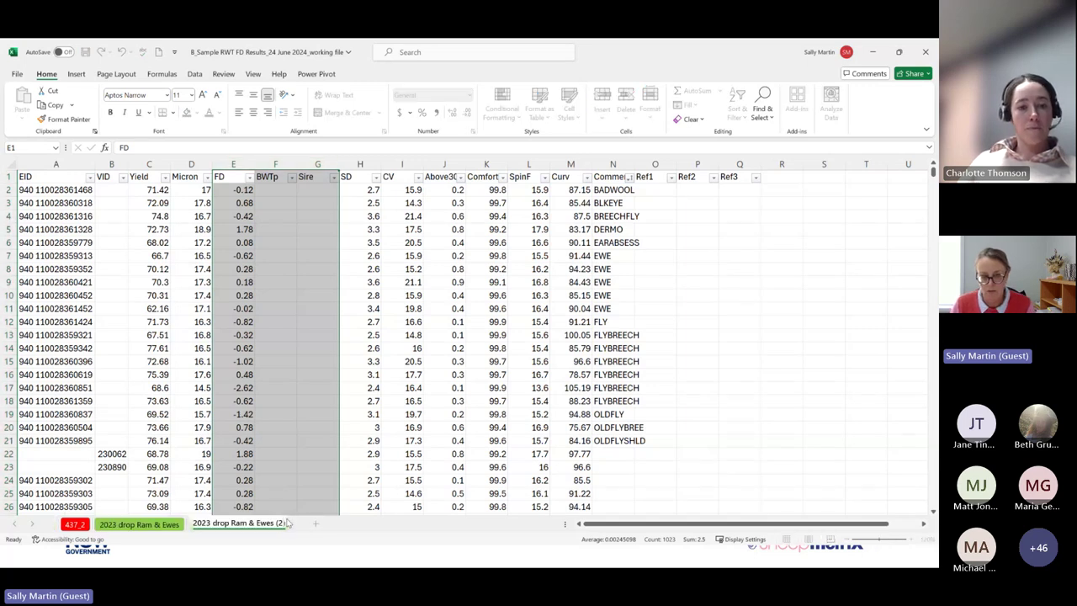
{"action": "key", "text": "BackSpace"}
{"action": "key", "text": "BackSpace"}
{"action": "key", "text": "BackSpace"}
{"action": "key", "text": "BackSpace"}
{"action": "key", "text": "BackSpace"}
{"action": "key", "text": "BackSpace"}
{"action": "key", "text": "BackSpace"}
{"action": "key", "text": "BackSpace"}
{"action": "key", "text": "BackSpace"}
{"action": "key", "text": "BackSpace"}
{"action": "key", "text": "BackSpace"}
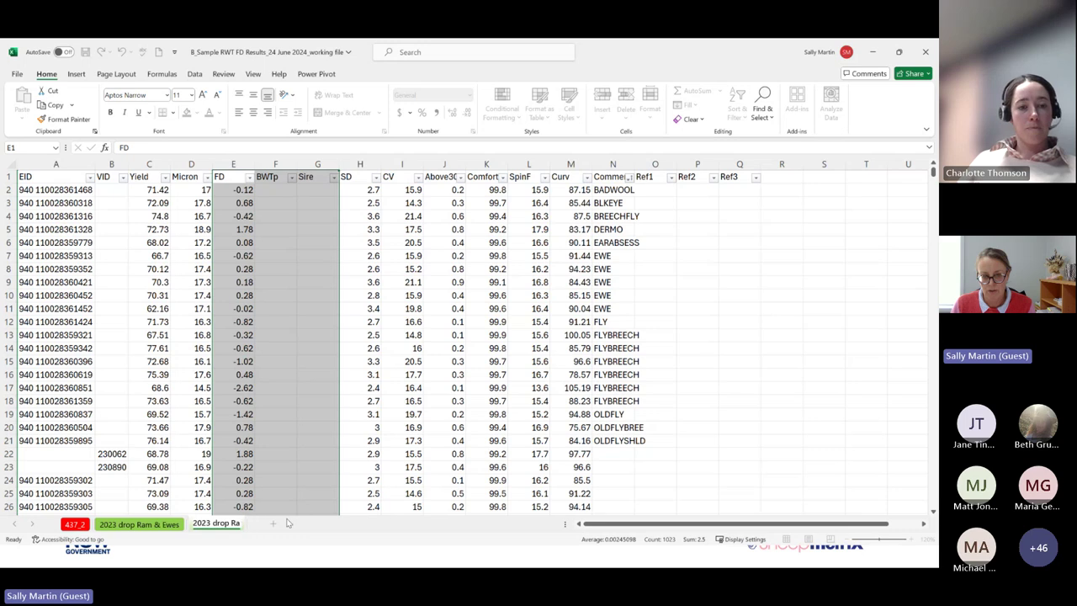
{"action": "type", "text": "FD"}
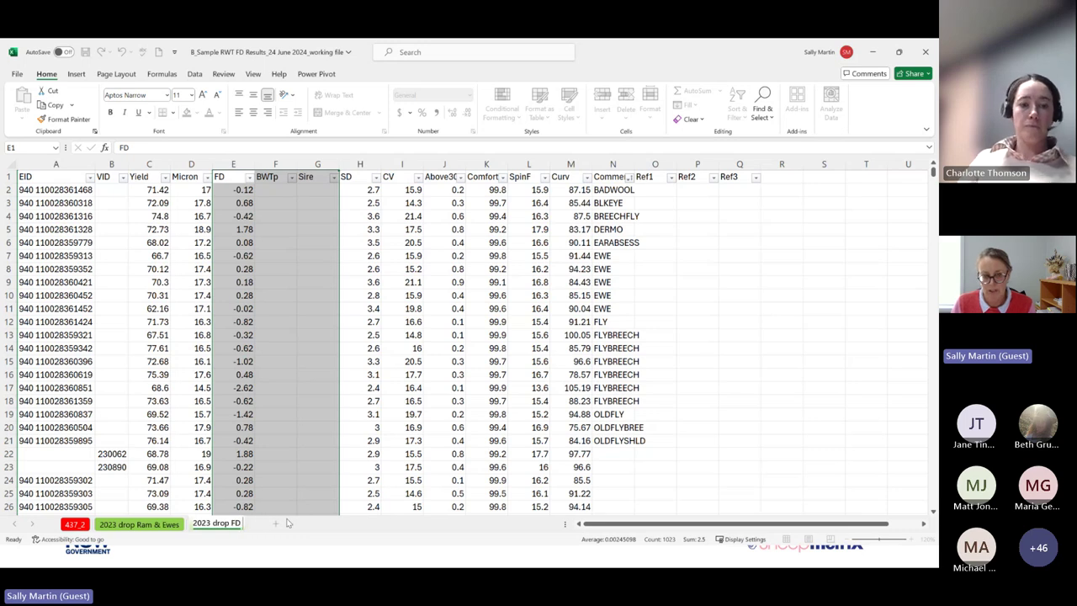
{"action": "type", "text": " upload"}
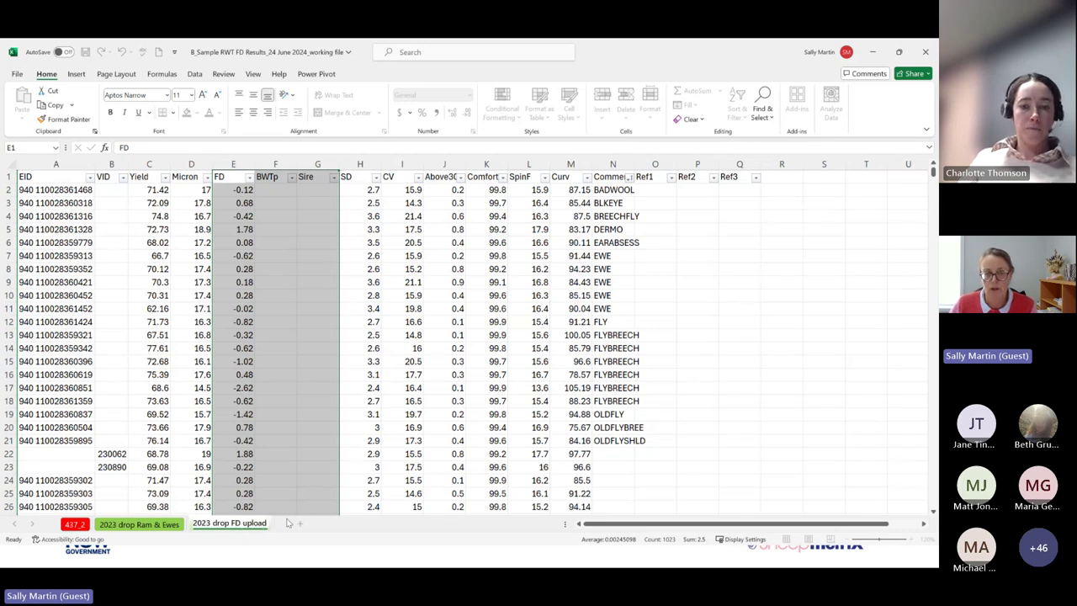
{"action": "key", "text": "Return"}
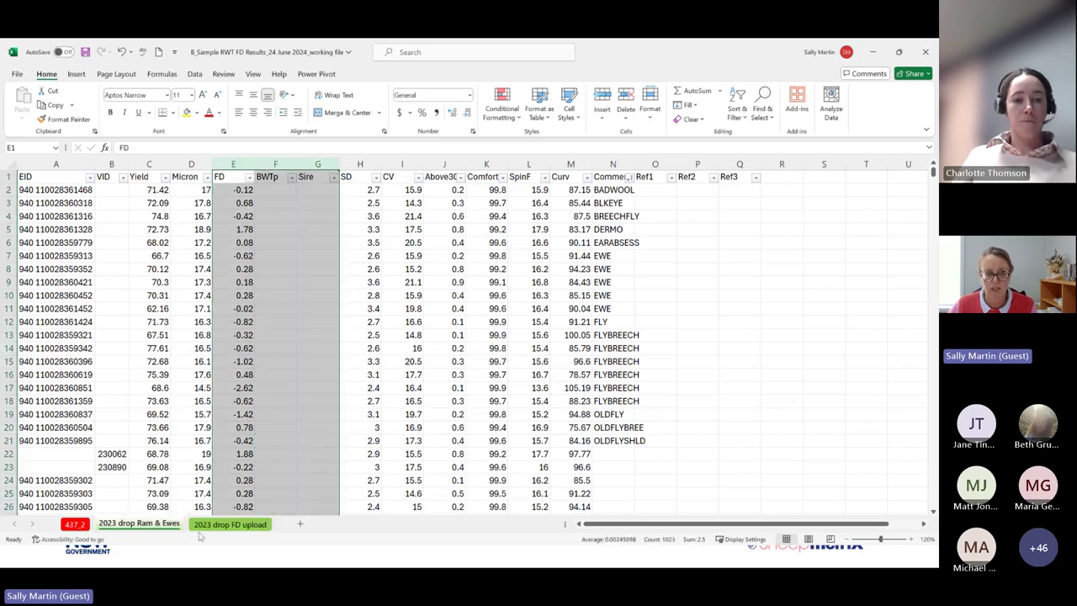
- Delete the empty BWTp and Sire columns
{"action": "left_click", "coordinate": [277, 440]}
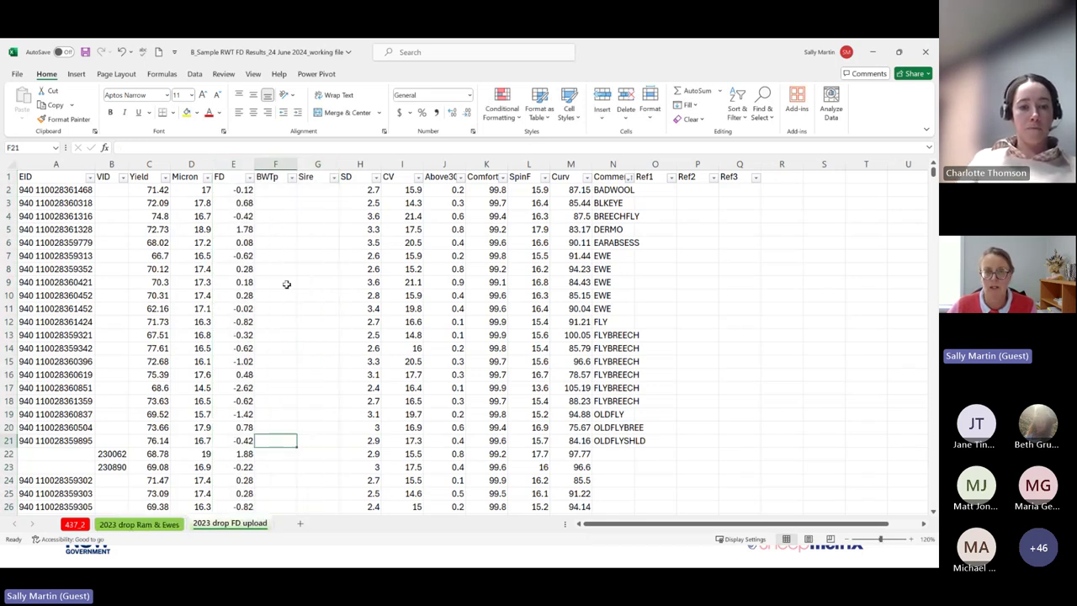
{"action": "left_click", "coordinate": [277, 164]}
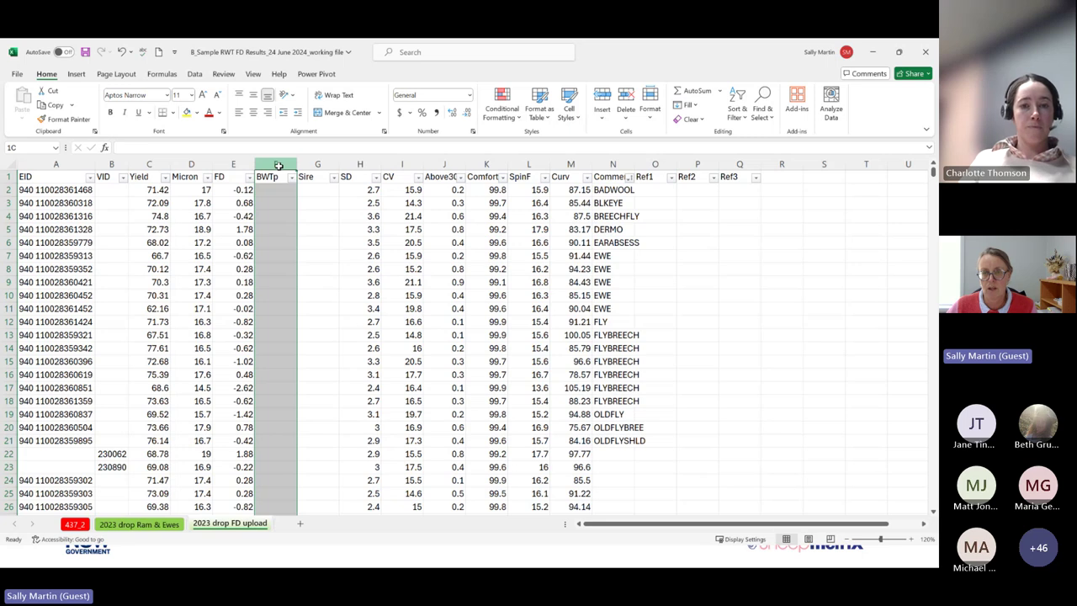
{"action": "left_click_drag", "start_coordinate": [278, 166], "coordinate": [318, 164]}
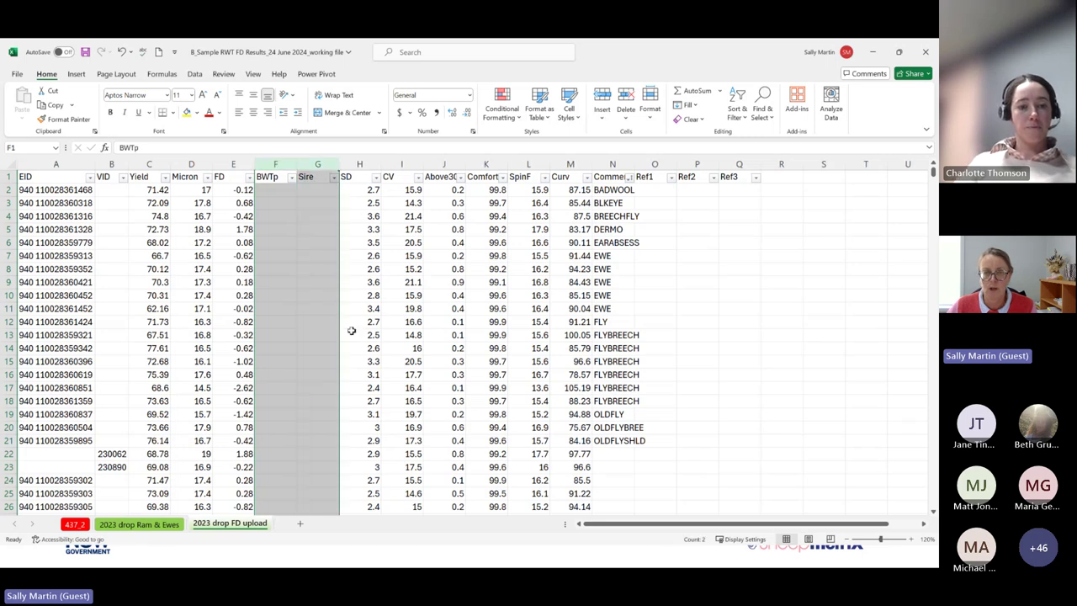
{"action": "key", "text": "ctrl+minus"}
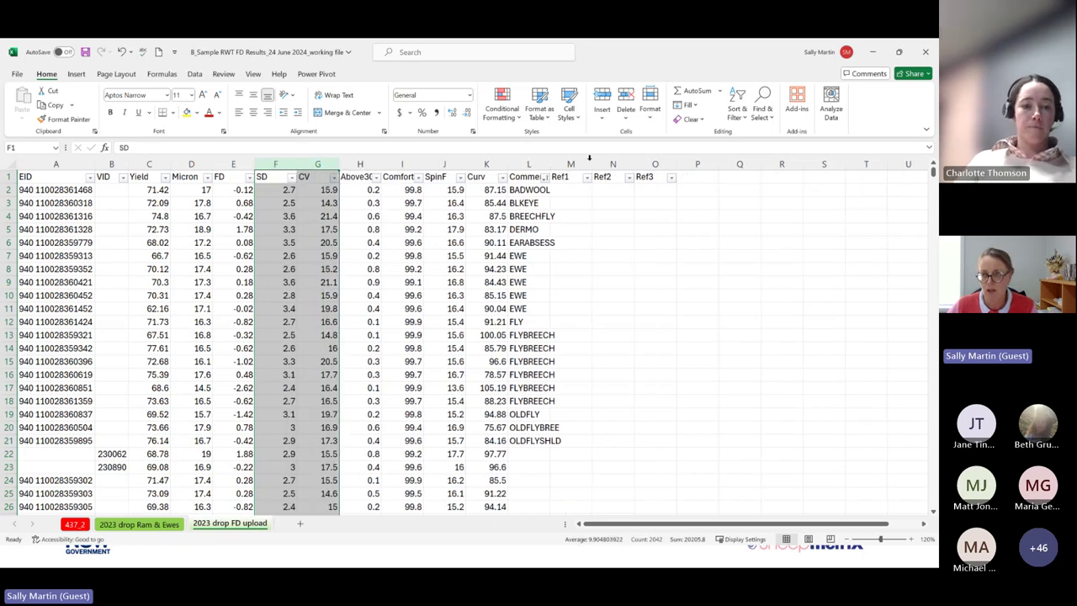
- Delete the Ref1, Ref2 and Ref3 columns
{"action": "left_click_drag", "start_coordinate": [571, 163], "coordinate": [657, 163]}
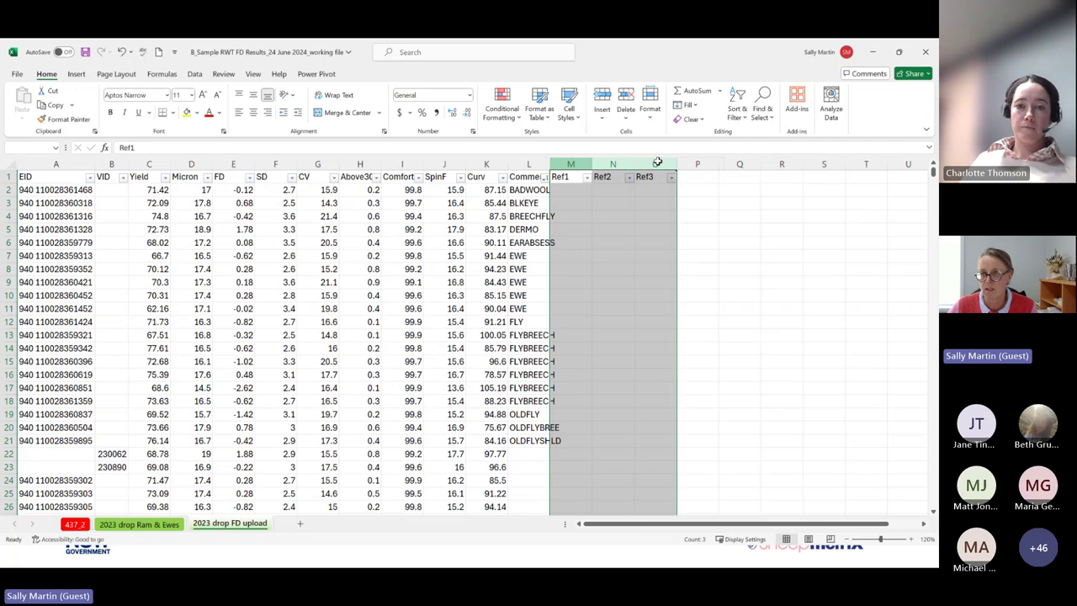
{"action": "right_click", "coordinate": [649, 205]}
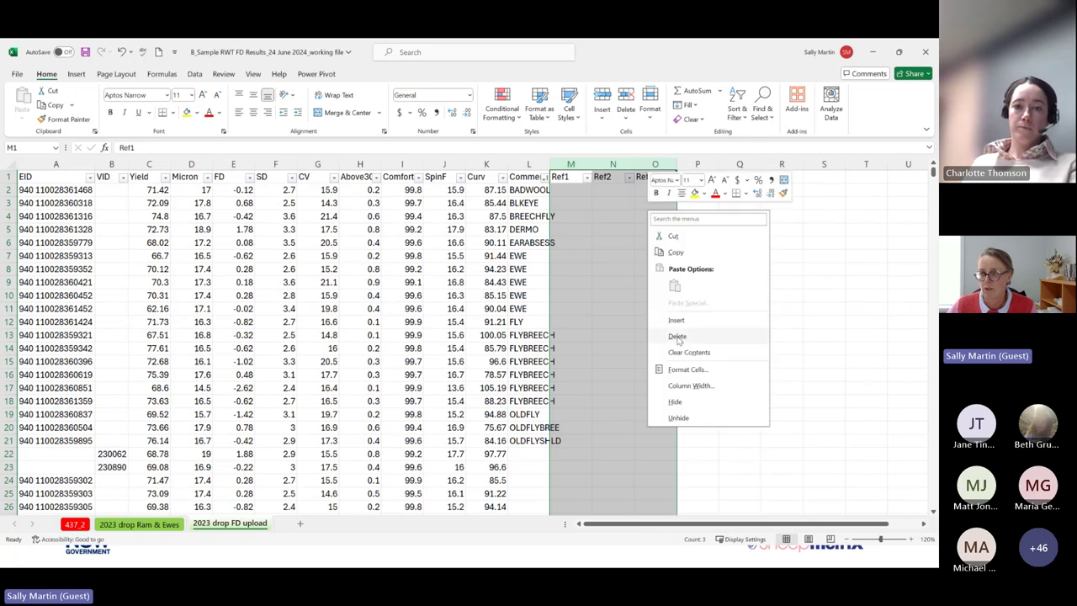
{"action": "left_click", "coordinate": [677, 335]}
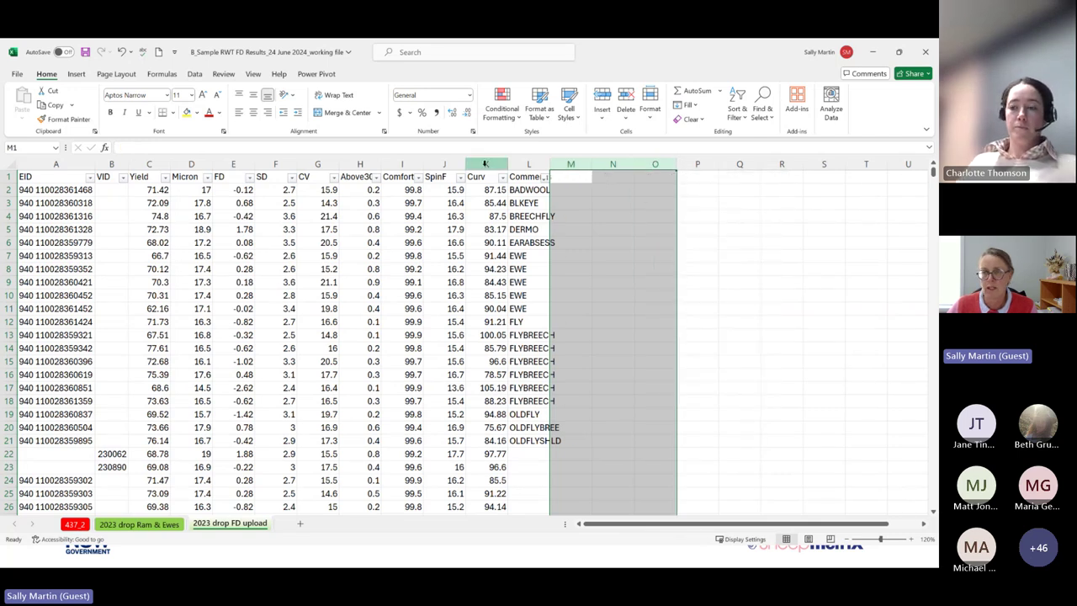
{"action": "right_click", "coordinate": [486, 165]}
{"action": "left_click", "coordinate": [357, 177]}
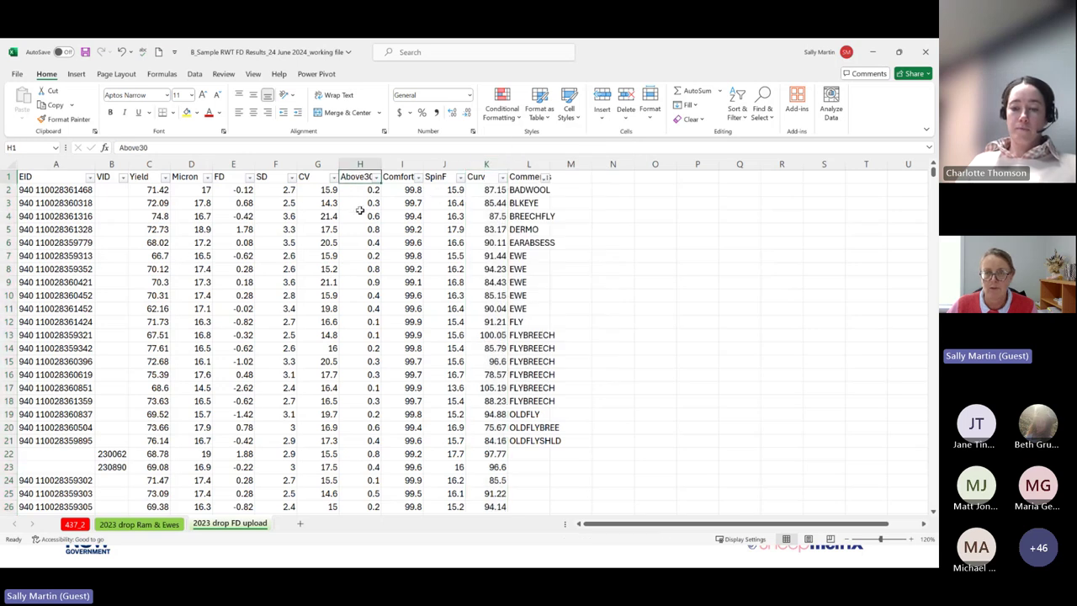
- Delete the Above30 column and change the Comfort heading to COMF
{"action": "left_click", "coordinate": [394, 178]}
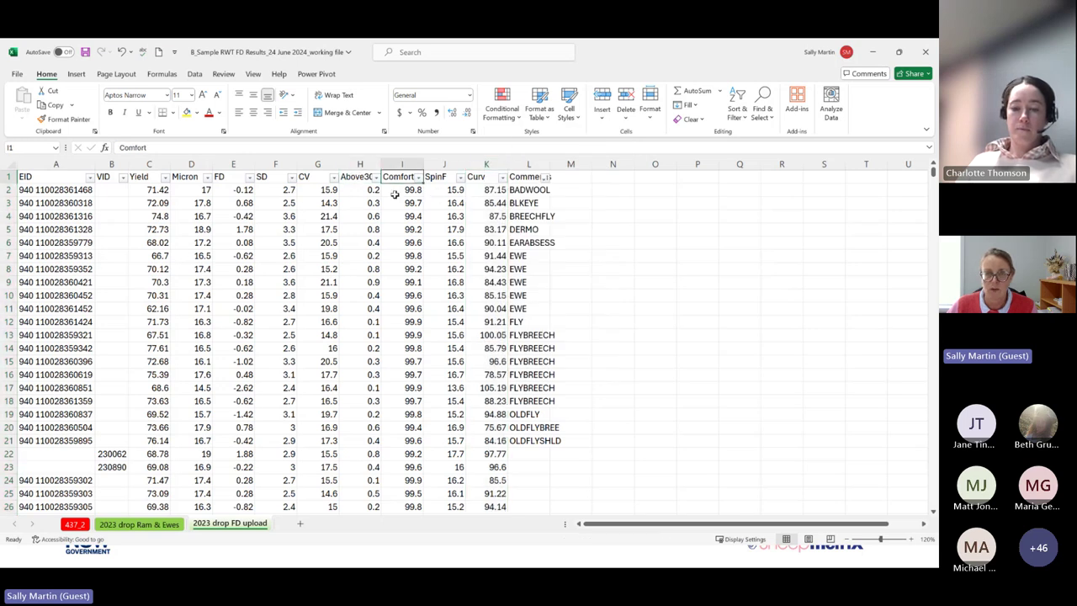
{"action": "right_click", "coordinate": [359, 165]}
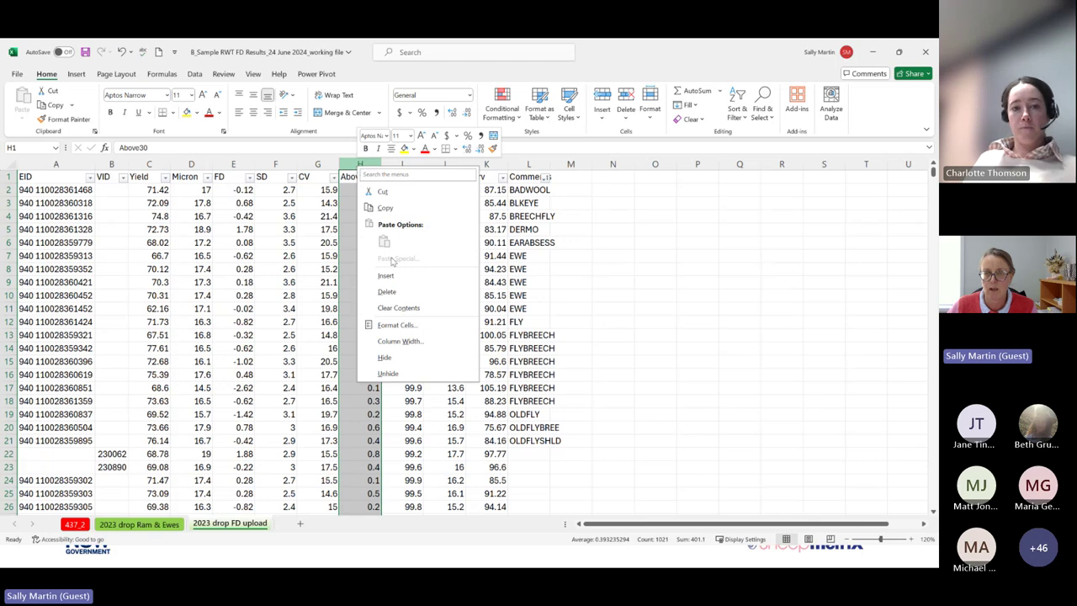
{"action": "left_click", "coordinate": [386, 291]}
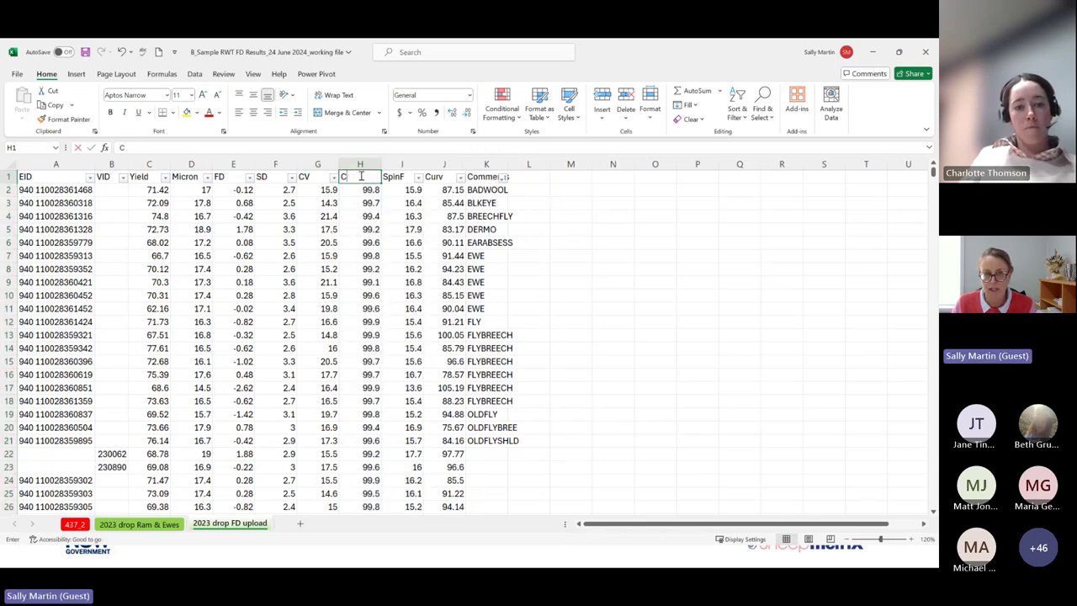
{"action": "type", "text": "COMF"}
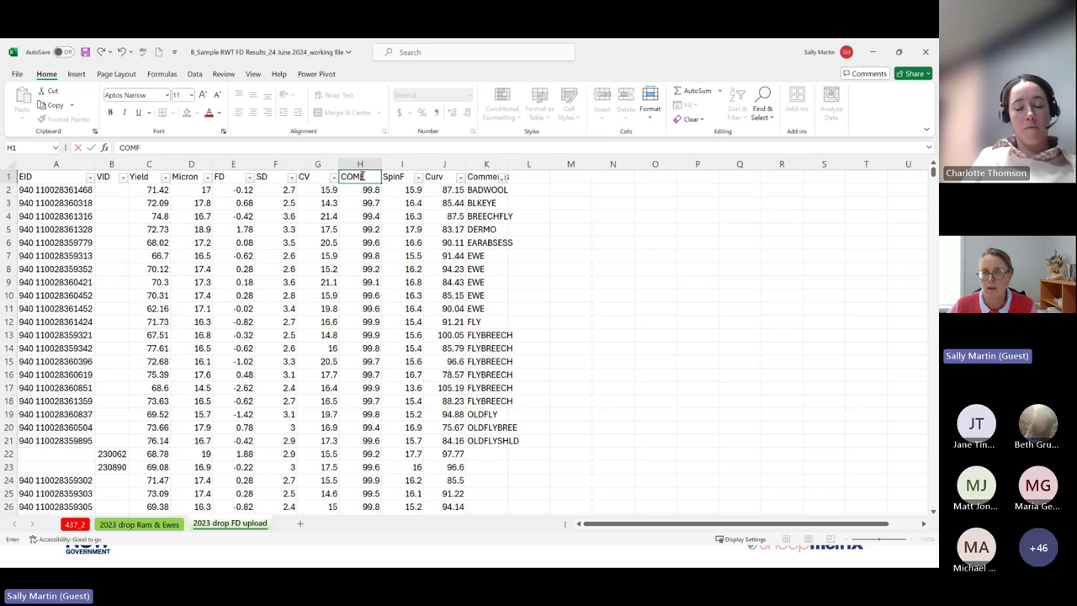
{"action": "left_click", "coordinate": [368, 274]}
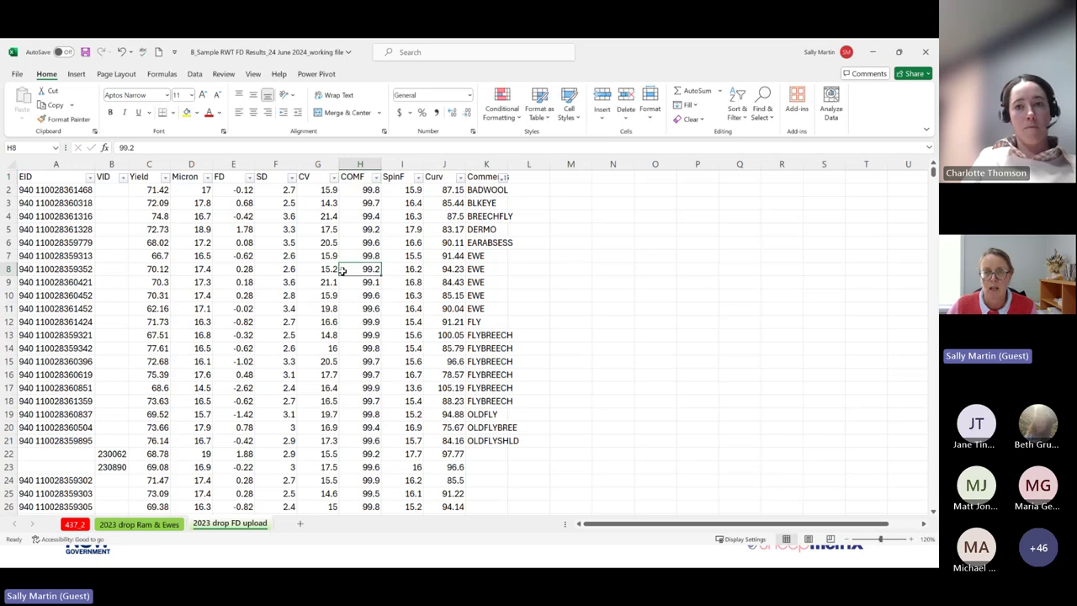
- Delete the SpinF and Yield columns from the upload sheet
{"action": "left_click", "coordinate": [403, 164]}
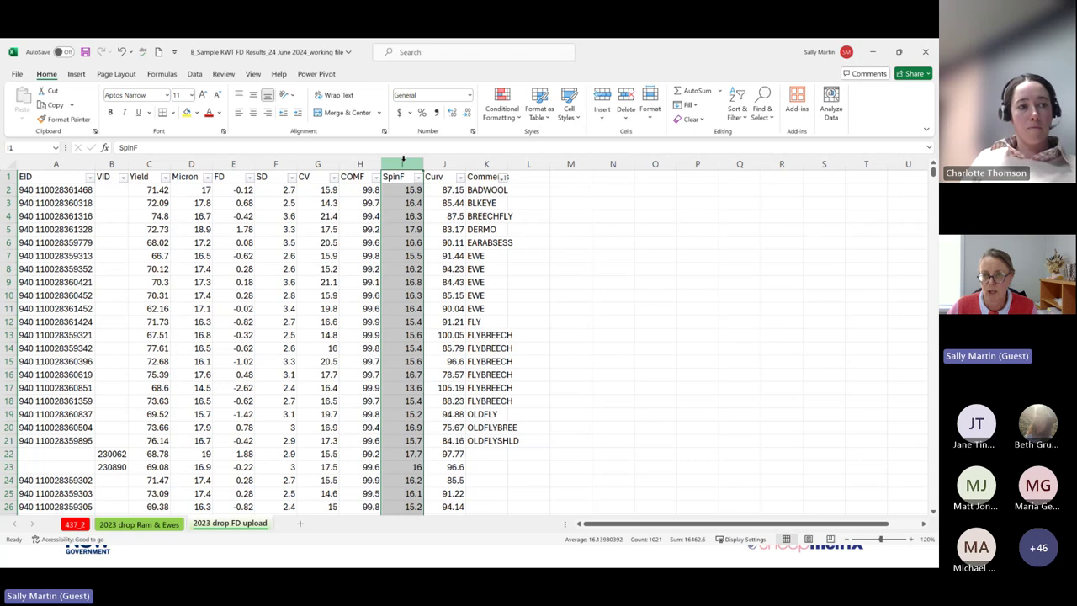
{"action": "right_click", "coordinate": [403, 160]}
{"action": "key", "text": "Escape"}
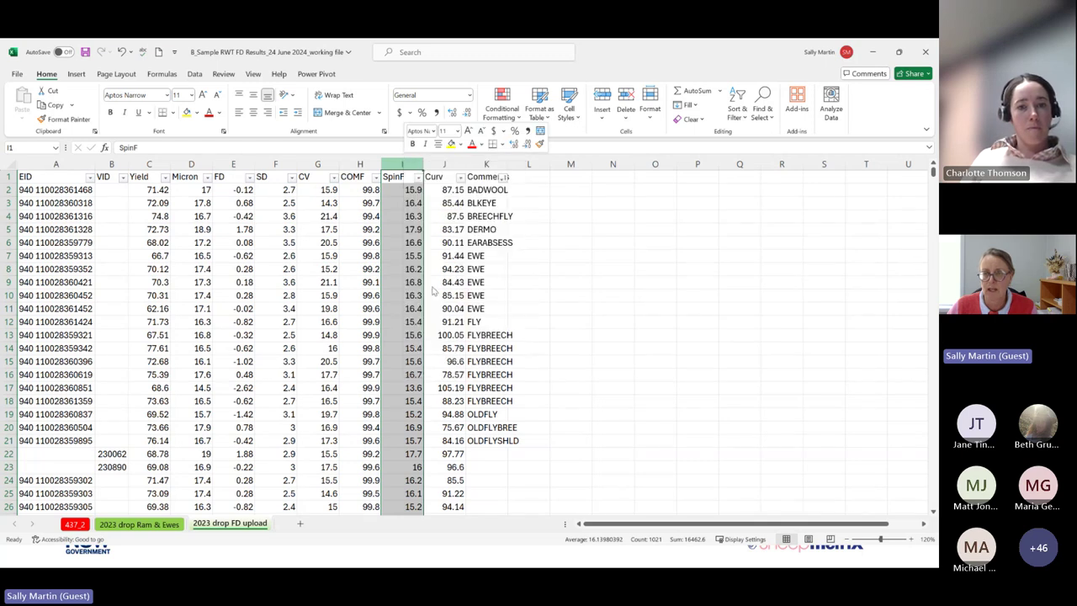
{"action": "key", "text": "ctrl+minus"}
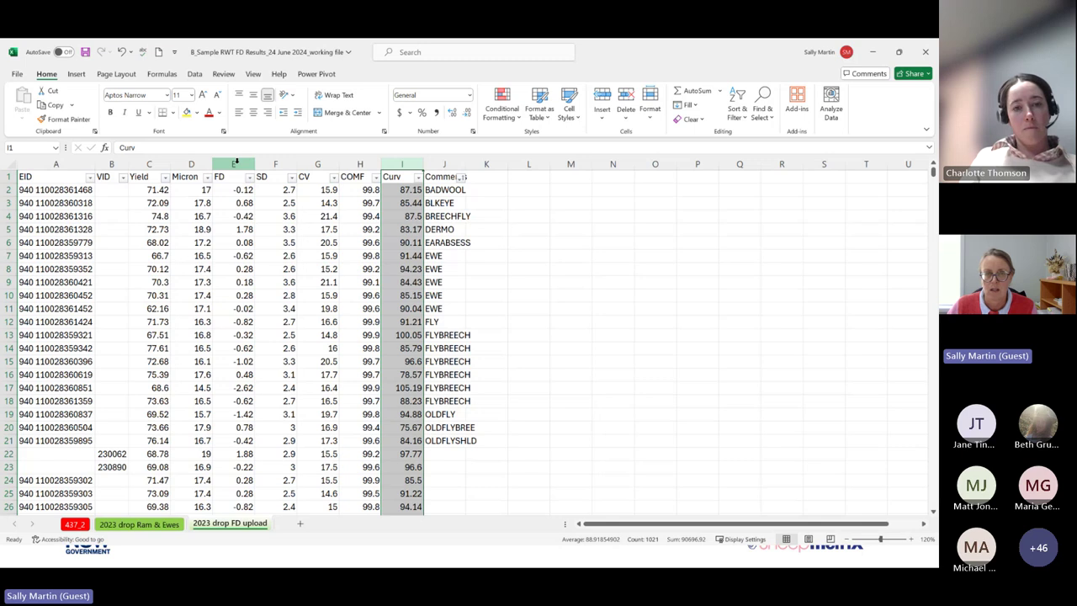
{"action": "left_click", "coordinate": [151, 163]}
{"action": "right_click", "coordinate": [151, 163]}
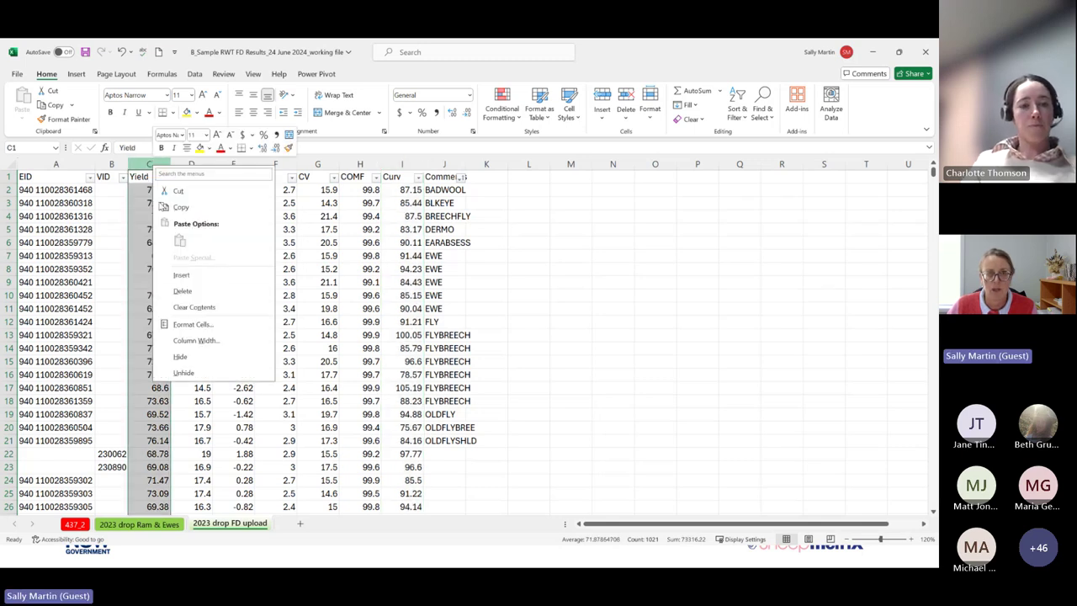
{"action": "key", "text": "Escape"}
{"action": "key", "text": "ctrl+minus"}
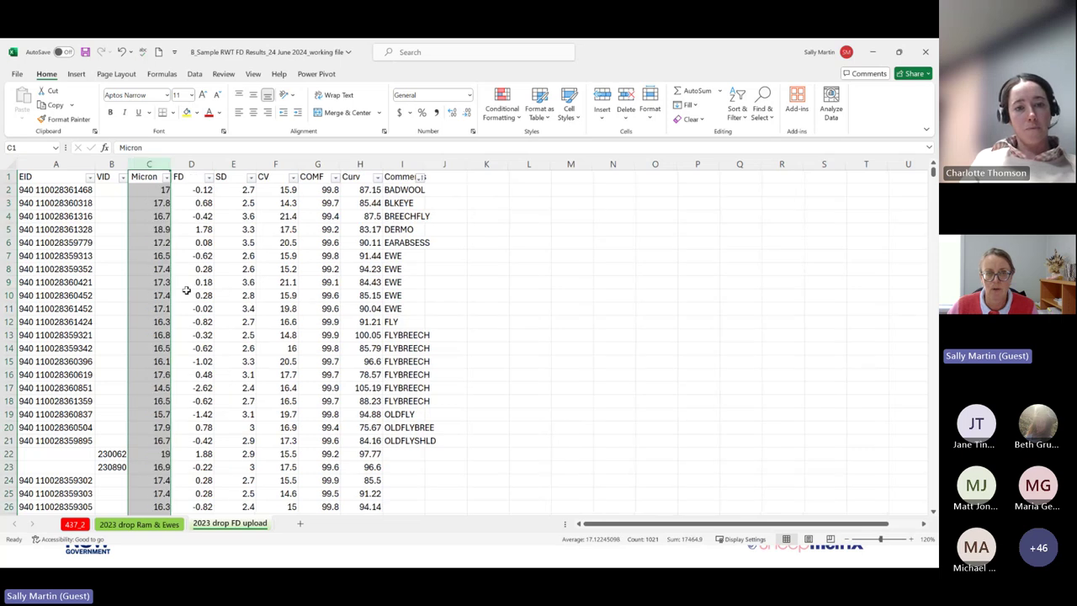
- Delete the FD column and save the workbook
{"action": "left_click", "coordinate": [193, 164]}
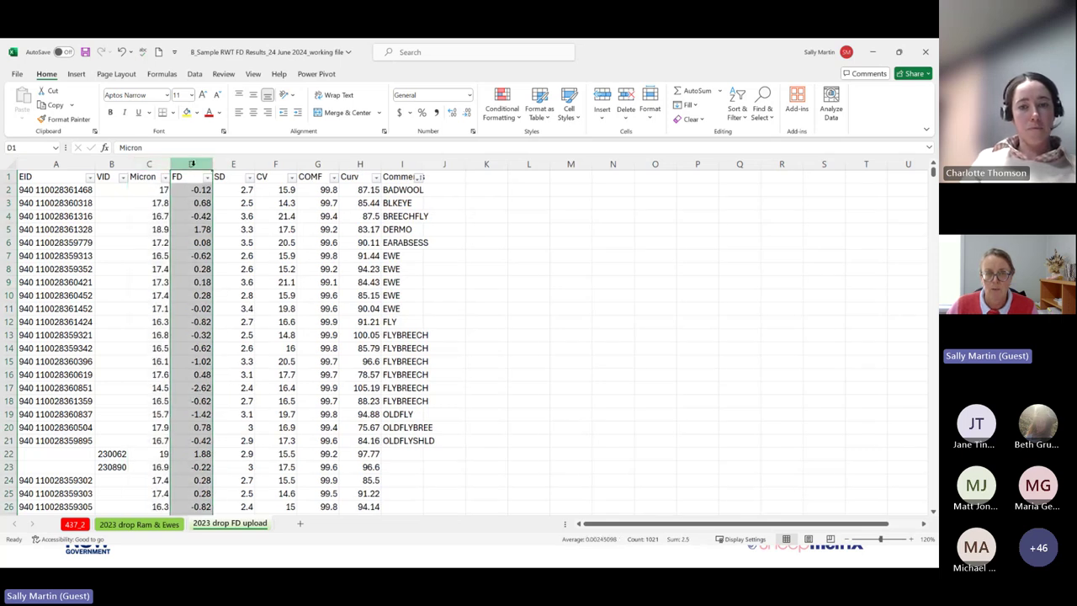
{"action": "right_click", "coordinate": [193, 165]}
{"action": "left_click", "coordinate": [225, 292]}
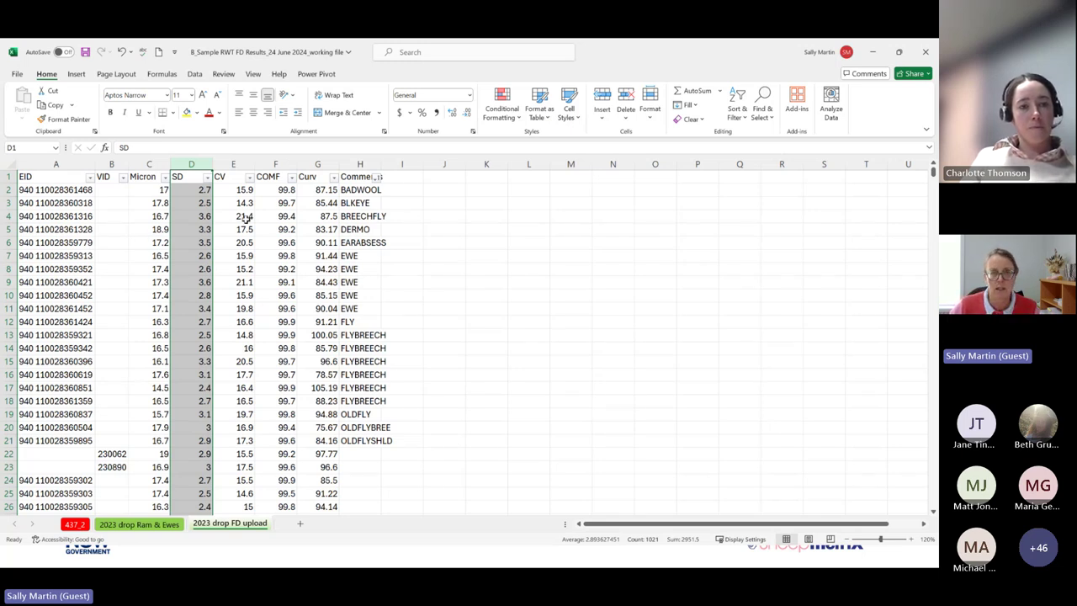
{"action": "left_click", "coordinate": [85, 53]}
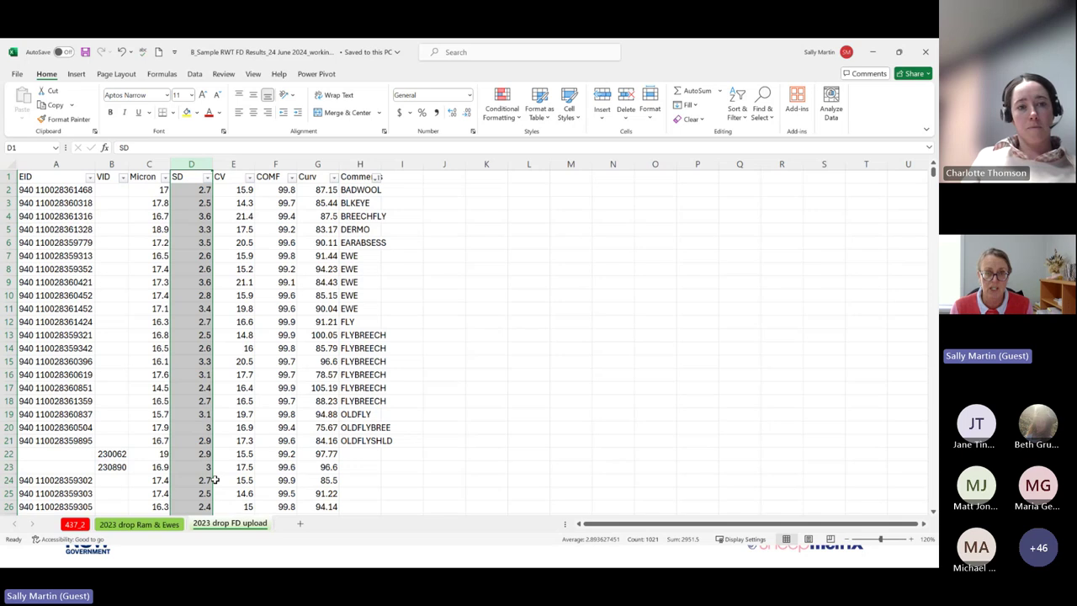
{"action": "left_click", "coordinate": [133, 523]}
{"action": "left_click", "coordinate": [77, 524]}
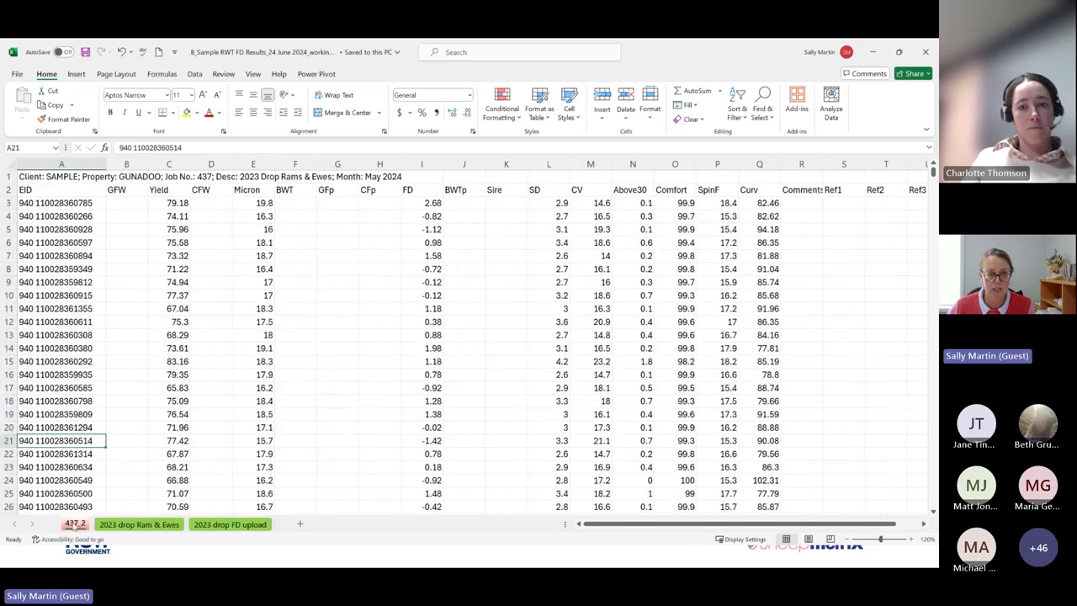
{"action": "left_click", "coordinate": [202, 524]}
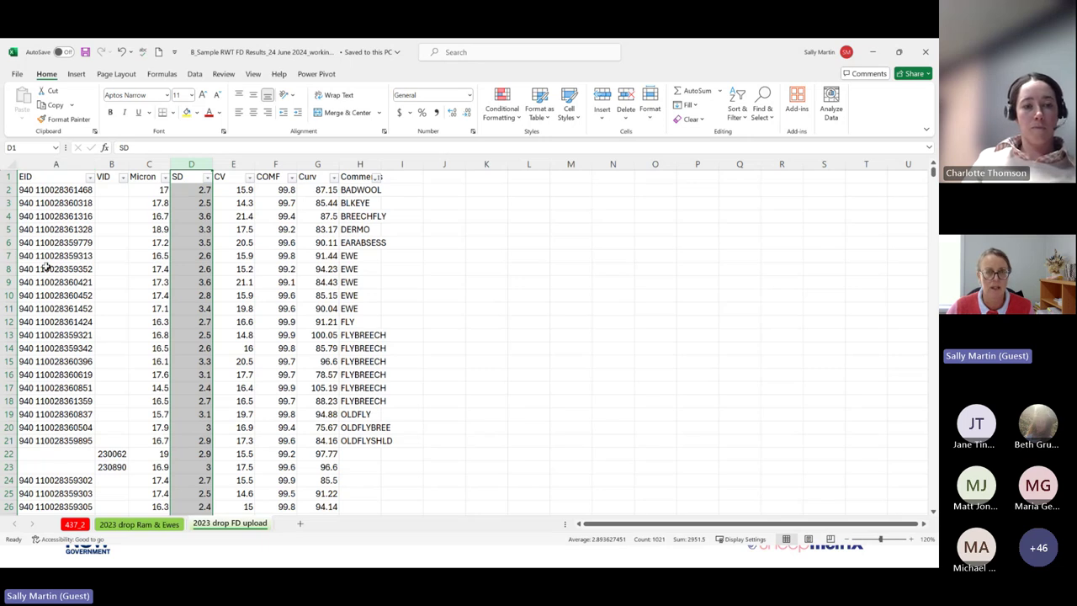
{"action": "left_click", "coordinate": [47, 190]}
- Select the row 2 values C2:H2 in the FD upload sheet
{"action": "left_click_drag", "start_coordinate": [144, 191], "coordinate": [371, 191]}
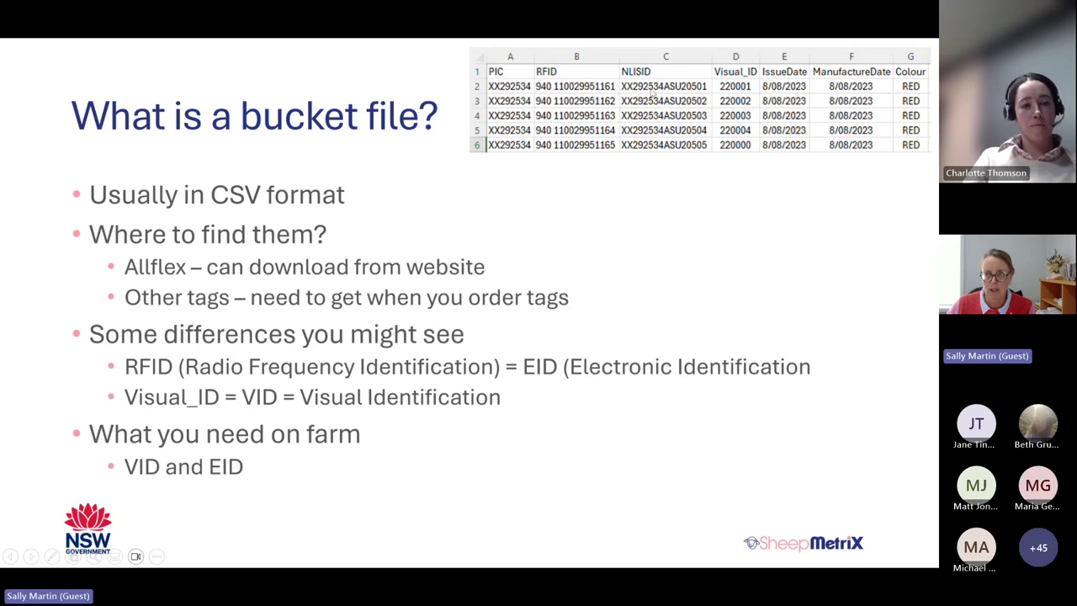
- Advance to the 'Downloading data from your device' slide, then switch to File Explorer
{"action": "left_click", "coordinate": [586, 202]}
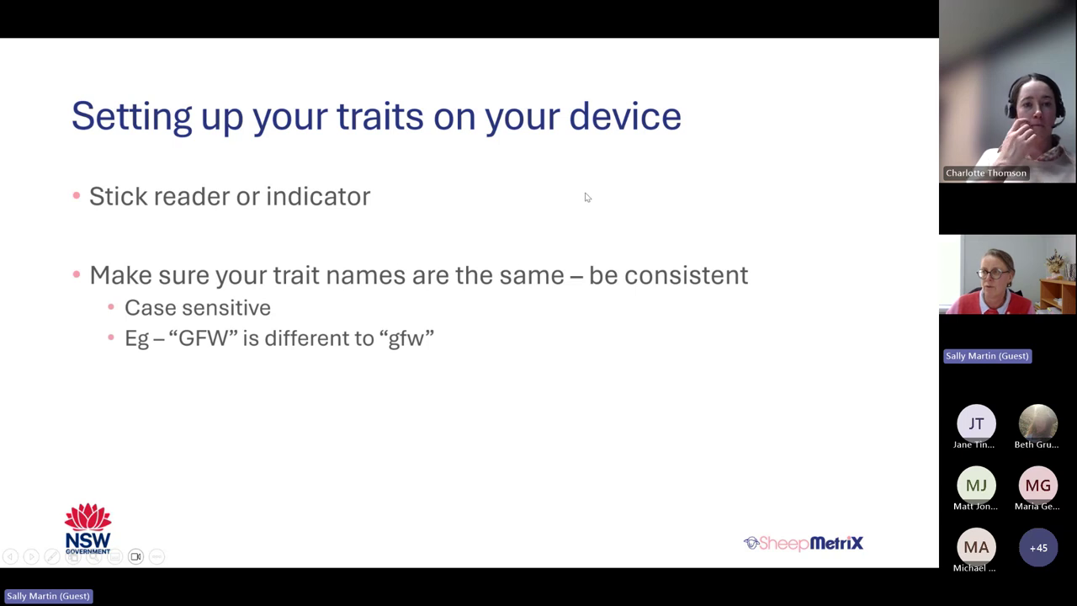
{"action": "key", "text": "Left"}
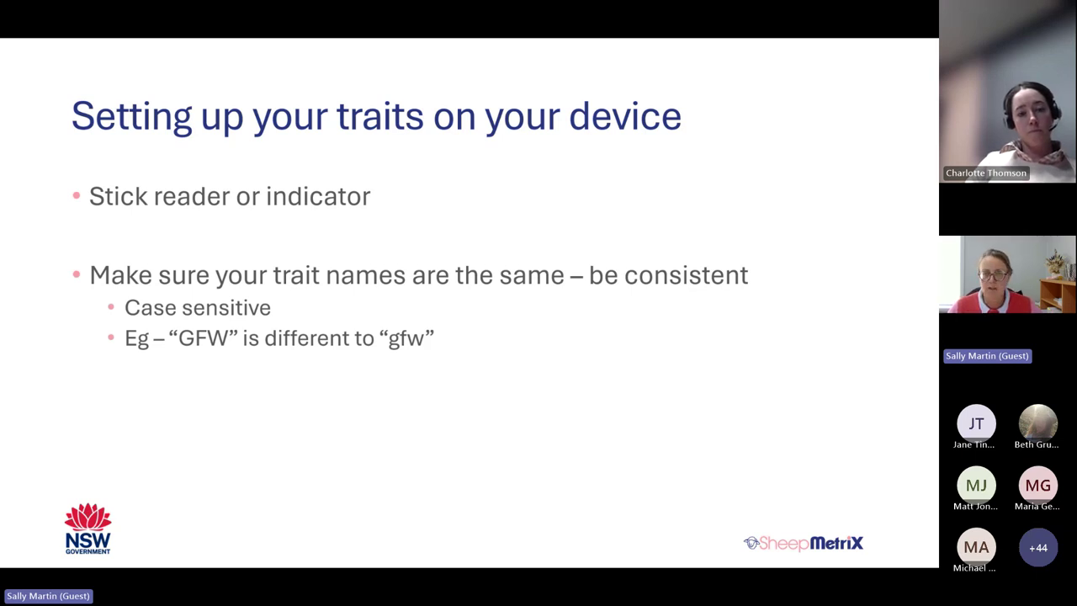
{"action": "left_click", "coordinate": [282, 455]}
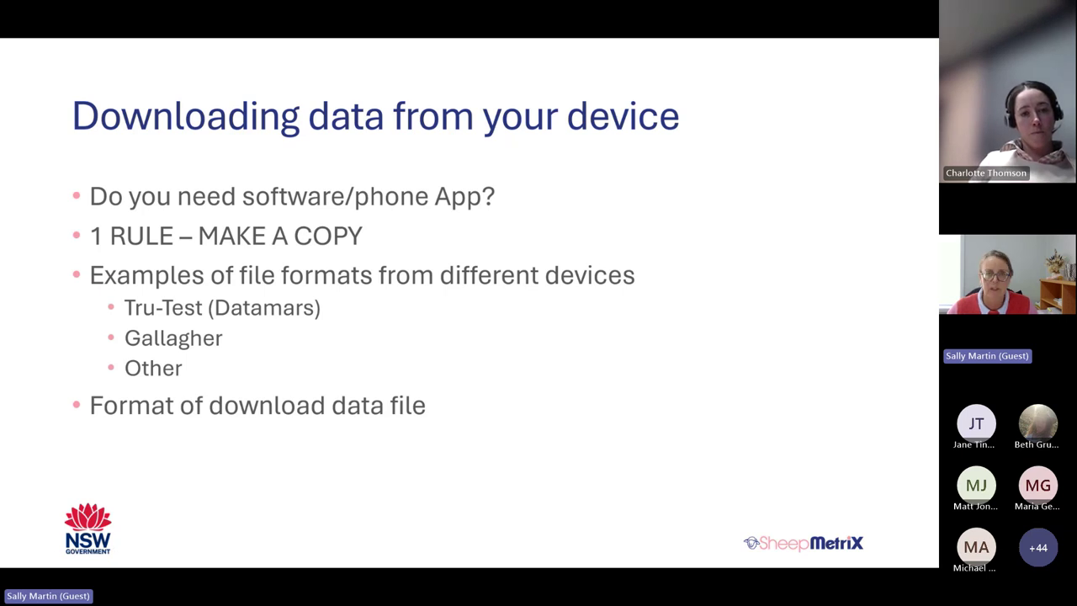
{"action": "key", "text": "alt+Tab"}
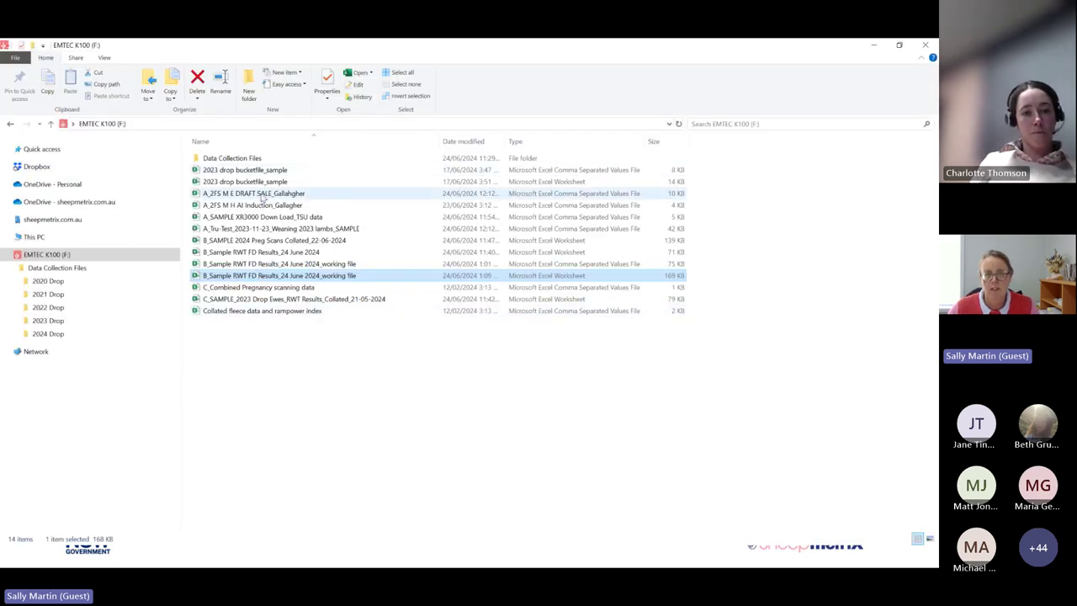
- Select the A_2FS M E DRAFT SALE_Gallahgher file on the EMTEC K100 drive
{"action": "left_click", "coordinate": [261, 193]}
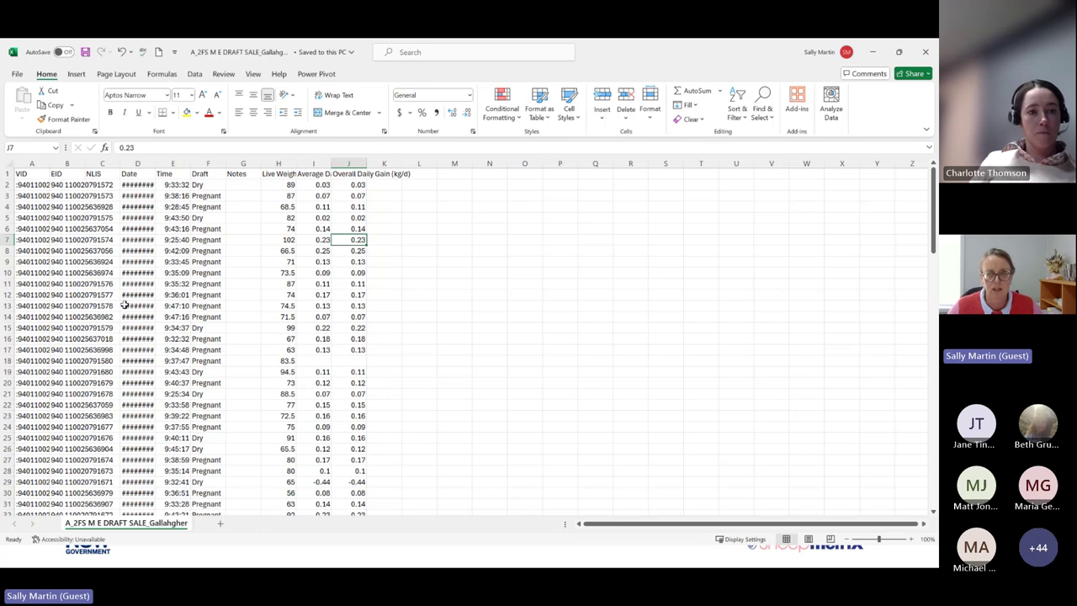
- Zoom the sheet to 120% and AutoFit columns A and B for VIDs and EIDs
{"action": "left_click", "coordinate": [911, 540]}
{"action": "left_click", "coordinate": [911, 539]}
{"action": "scroll", "coordinate": [620, 401], "scroll_direction": "up", "scroll_amount": 1}
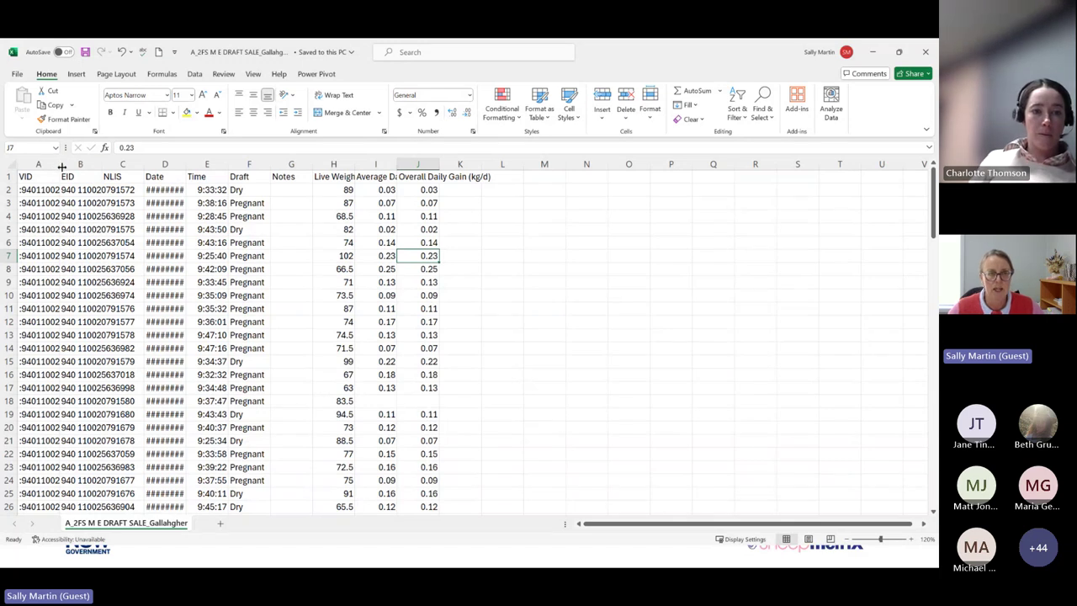
{"action": "double_click", "coordinate": [58, 165]}
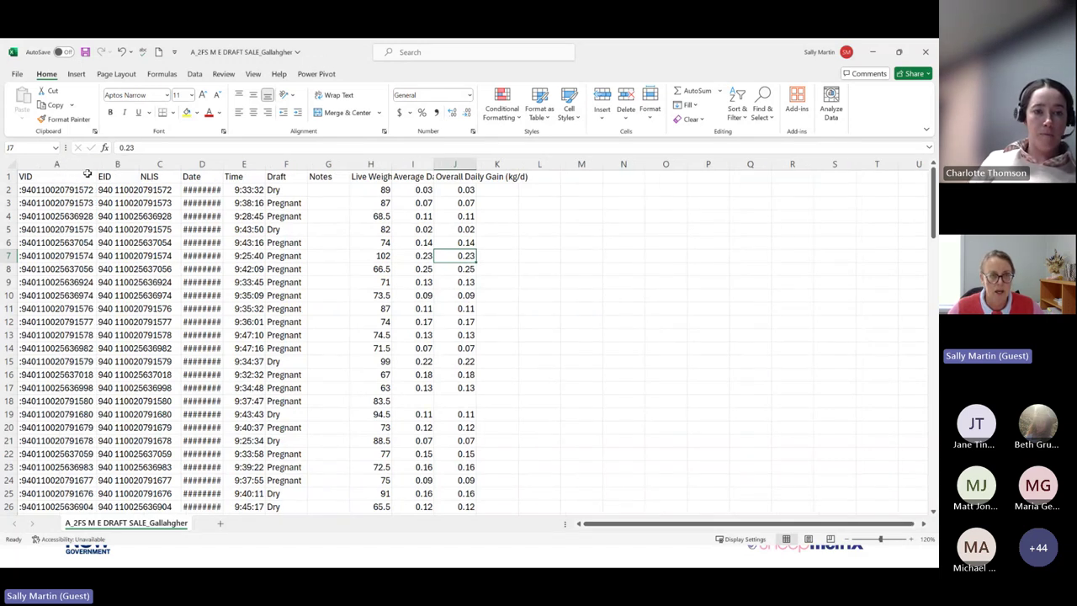
{"action": "double_click", "coordinate": [137, 163]}
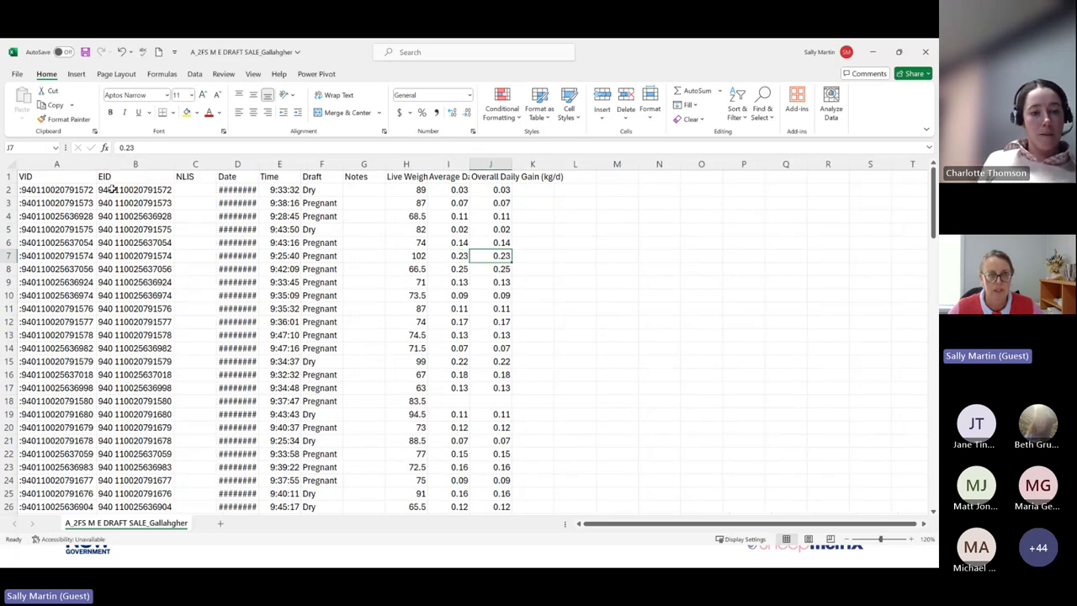
{"action": "left_click", "coordinate": [66, 191]}
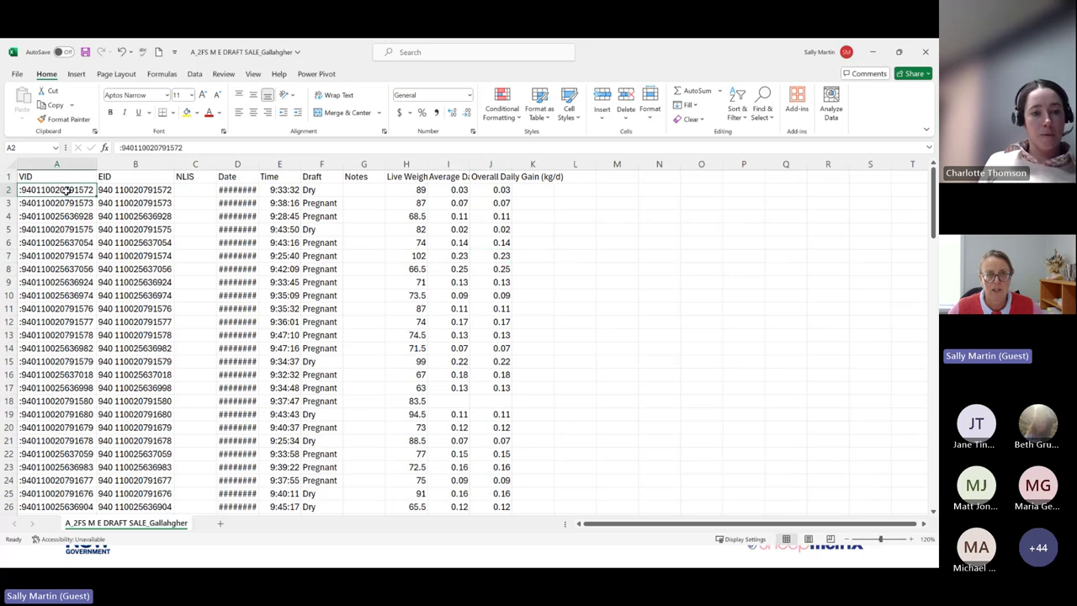
{"action": "left_click", "coordinate": [202, 190]}
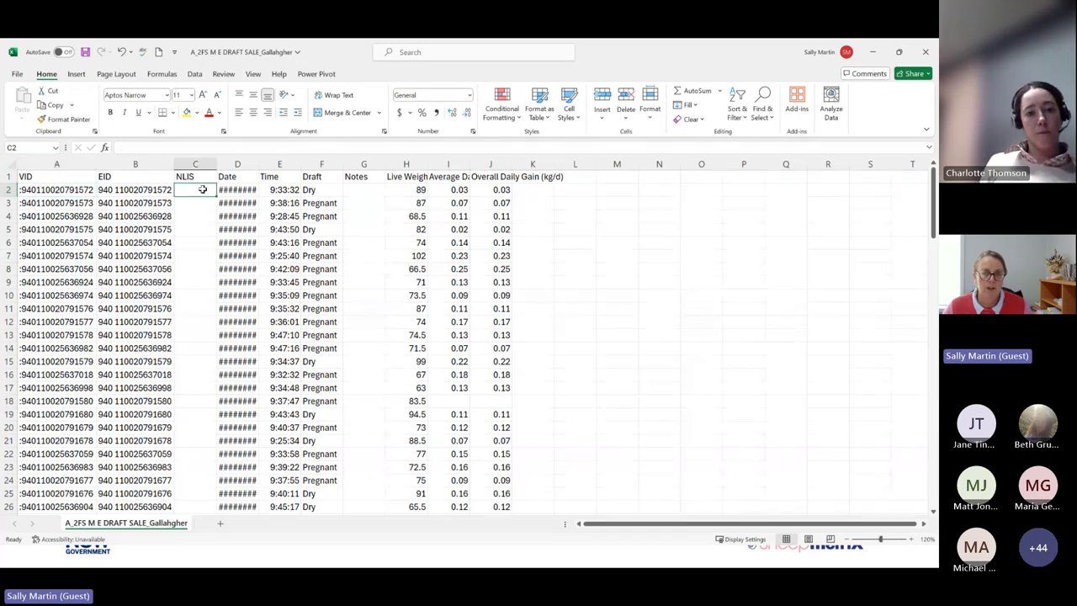
- AutoFit columns D, H, I and J to show dates and weight and daily-gain headings
{"action": "double_click", "coordinate": [259, 163]}
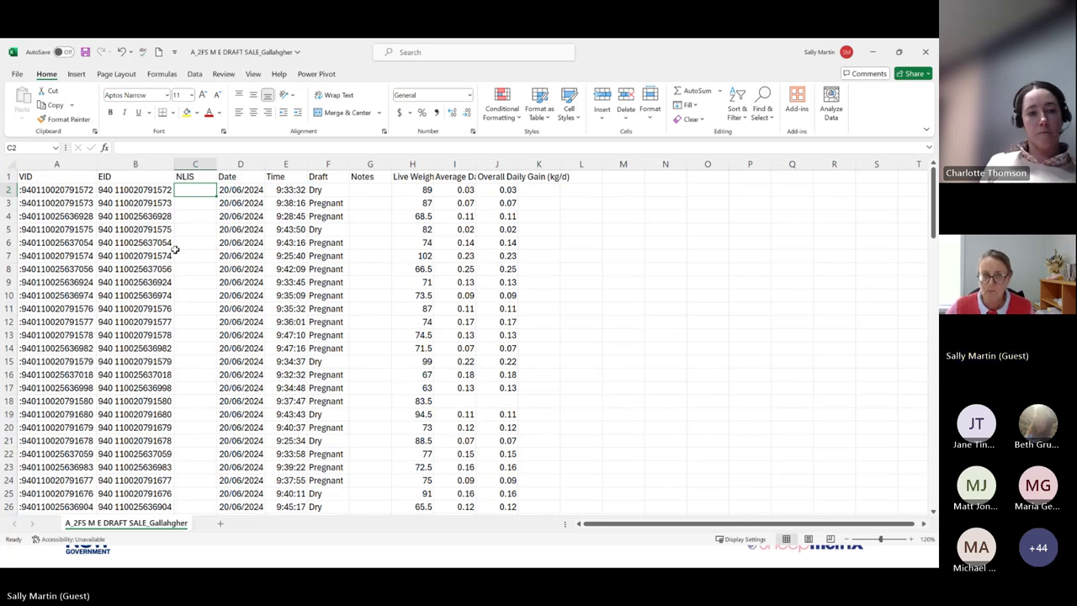
{"action": "left_click_drag", "start_coordinate": [349, 165], "coordinate": [347, 165]}
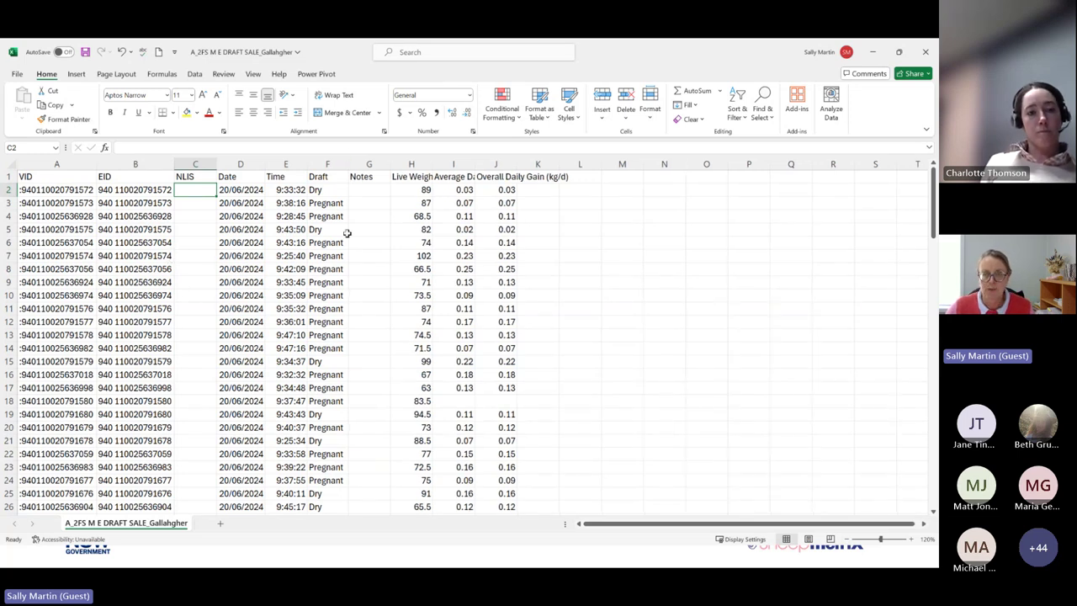
{"action": "left_click", "coordinate": [327, 192]}
{"action": "left_click", "coordinate": [330, 204]}
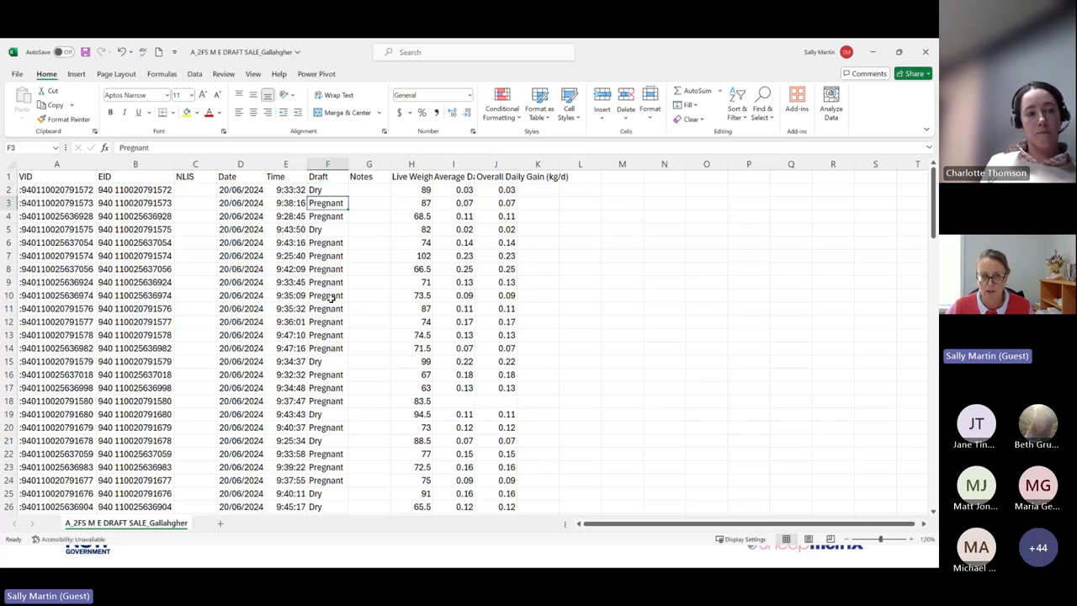
{"action": "left_click", "coordinate": [411, 179]}
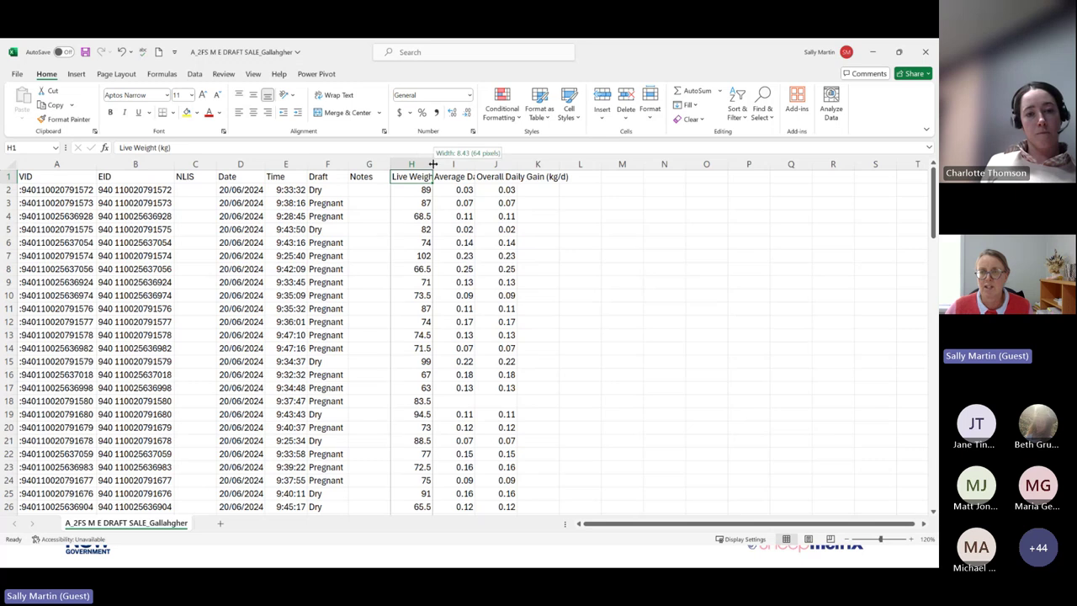
{"action": "double_click", "coordinate": [433, 165]}
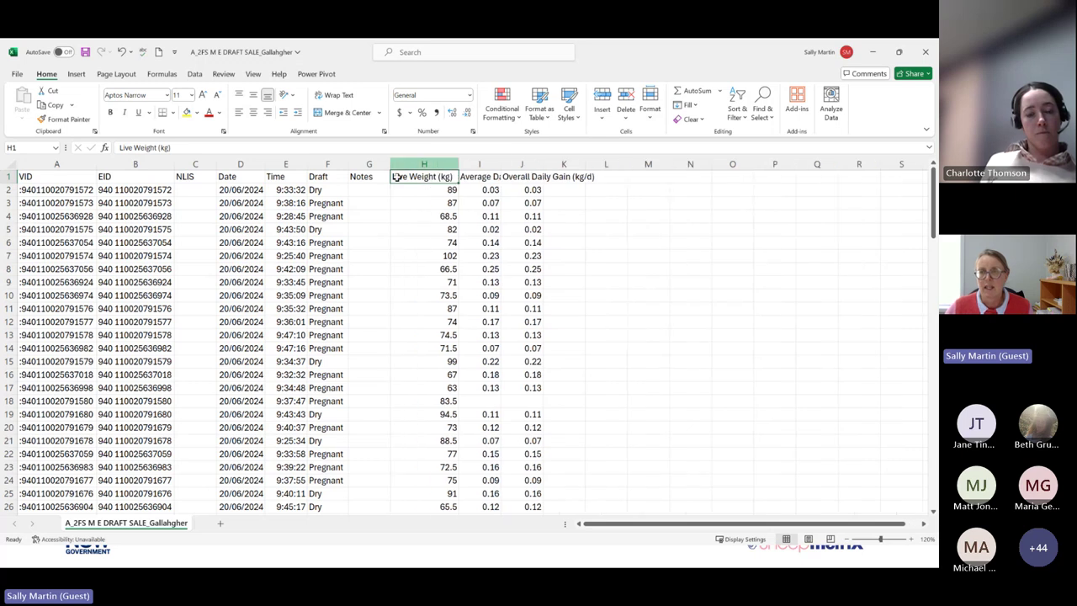
{"action": "double_click", "coordinate": [501, 160]}
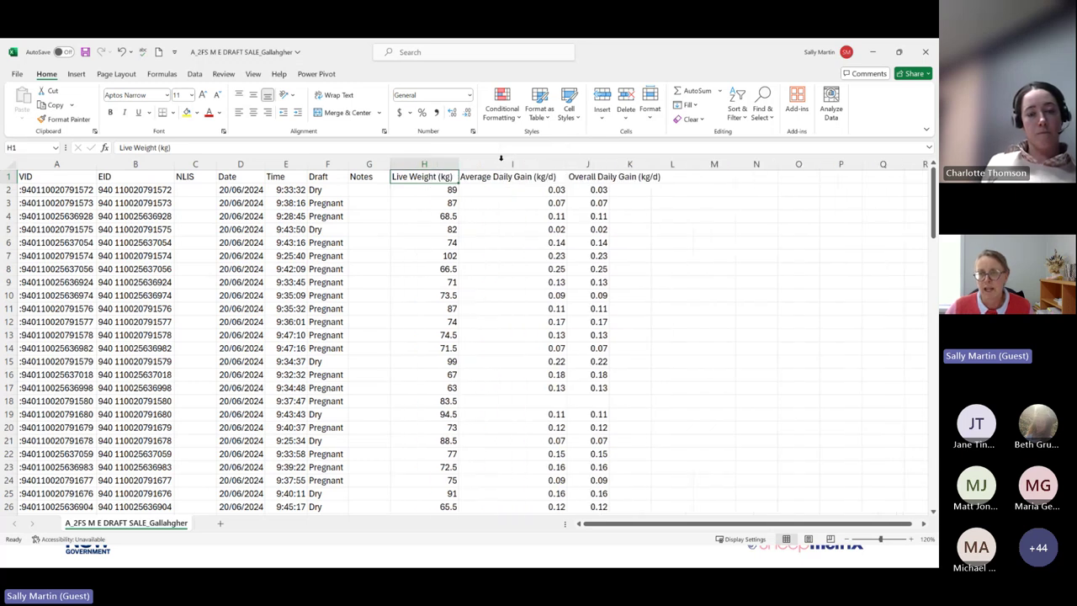
{"action": "double_click", "coordinate": [608, 160]}
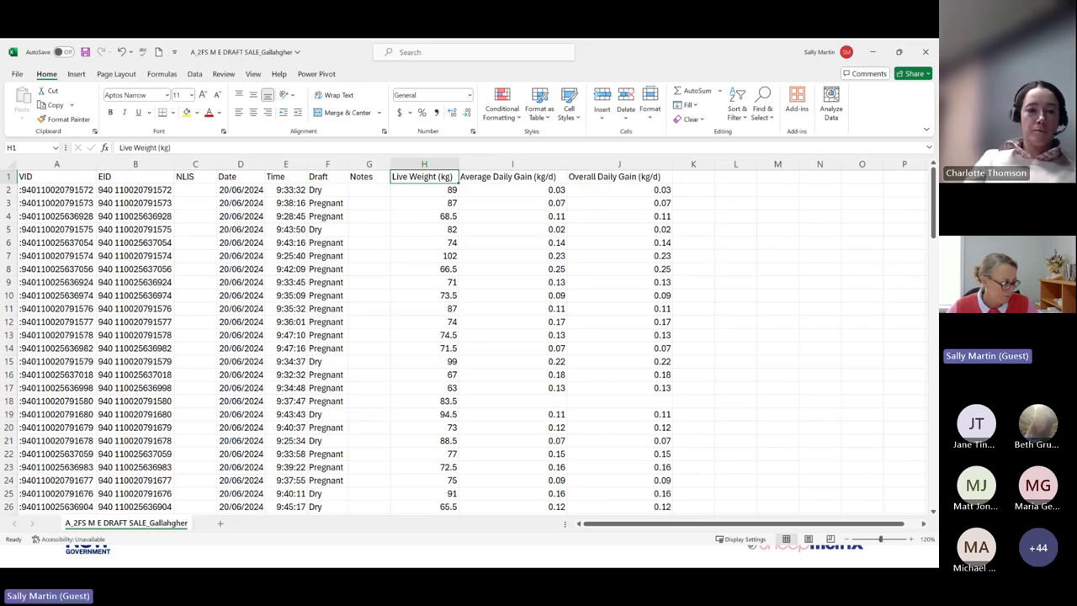
- Open the A_SAMPLE XR3000 Down Load_TSU data file from the EMTEC K100 (F:) drive in Excel
{"action": "key", "text": "alt+Tab"}
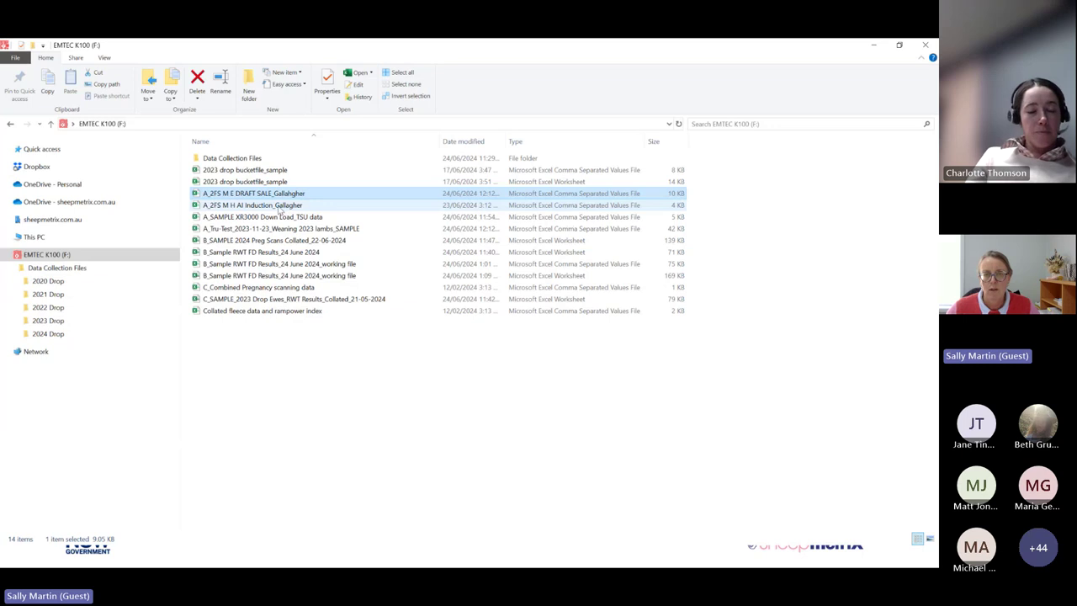
{"action": "left_click", "coordinate": [278, 217]}
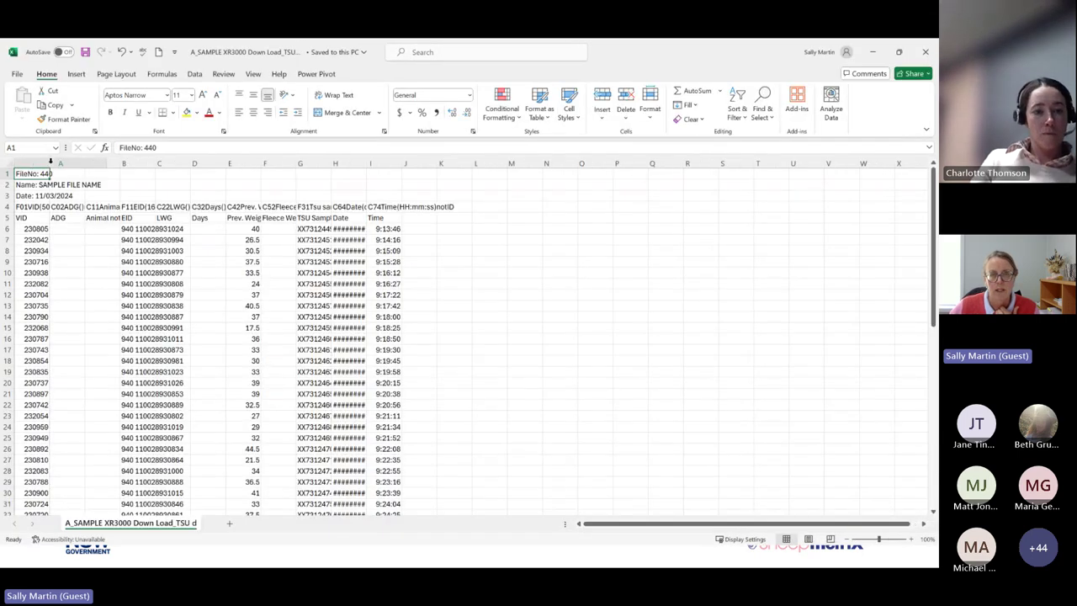
- Zoom the XR3000 sheet to 120% and AutoFit columns D, I, J, H and G to their contents
{"action": "left_click", "coordinate": [912, 539]}
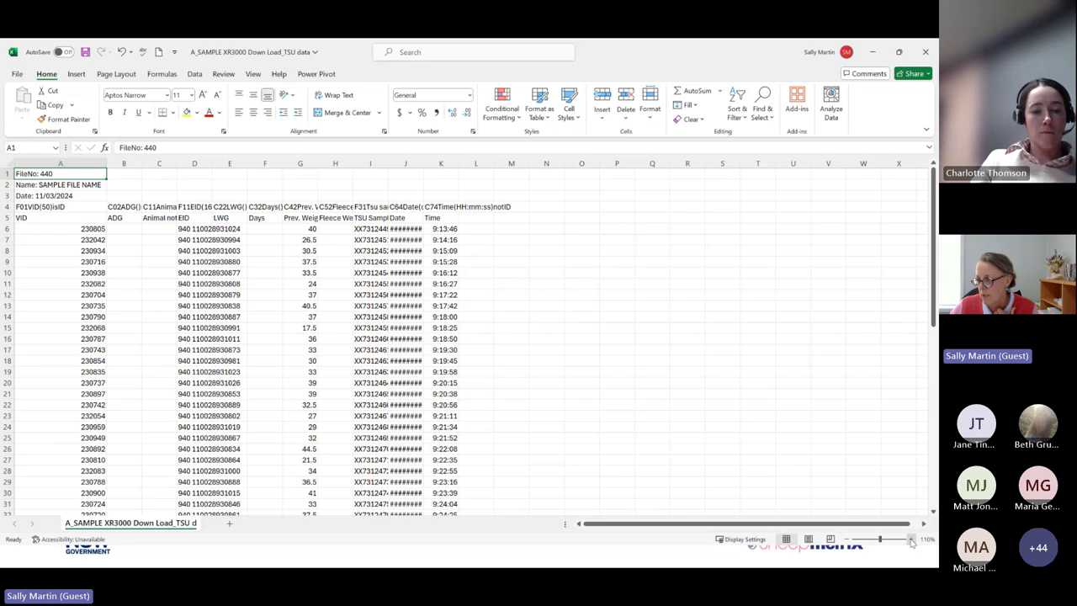
{"action": "left_click", "coordinate": [911, 541]}
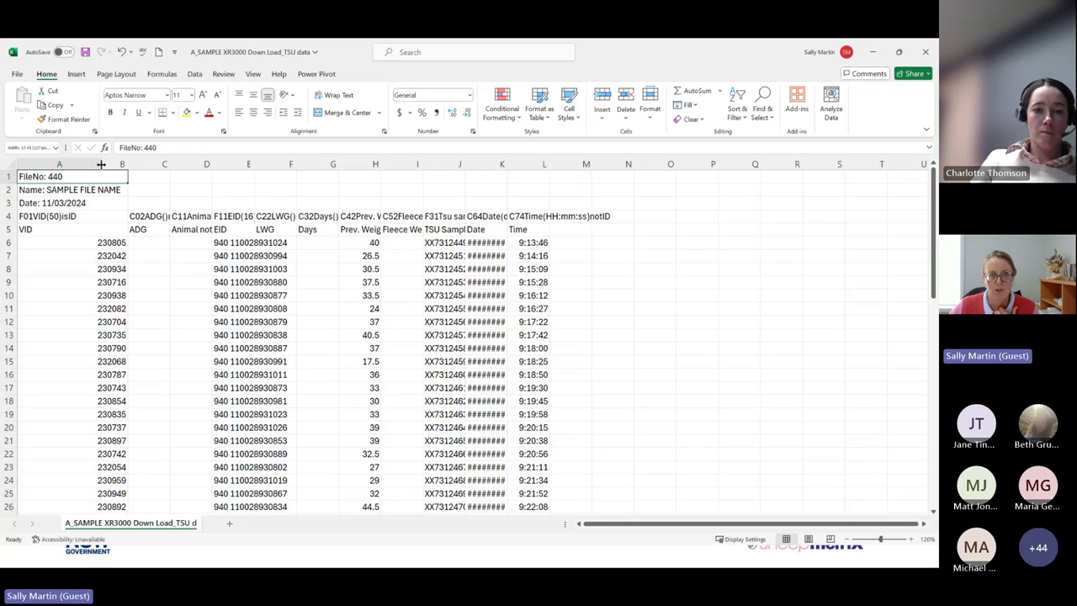
{"action": "double_click", "coordinate": [227, 164]}
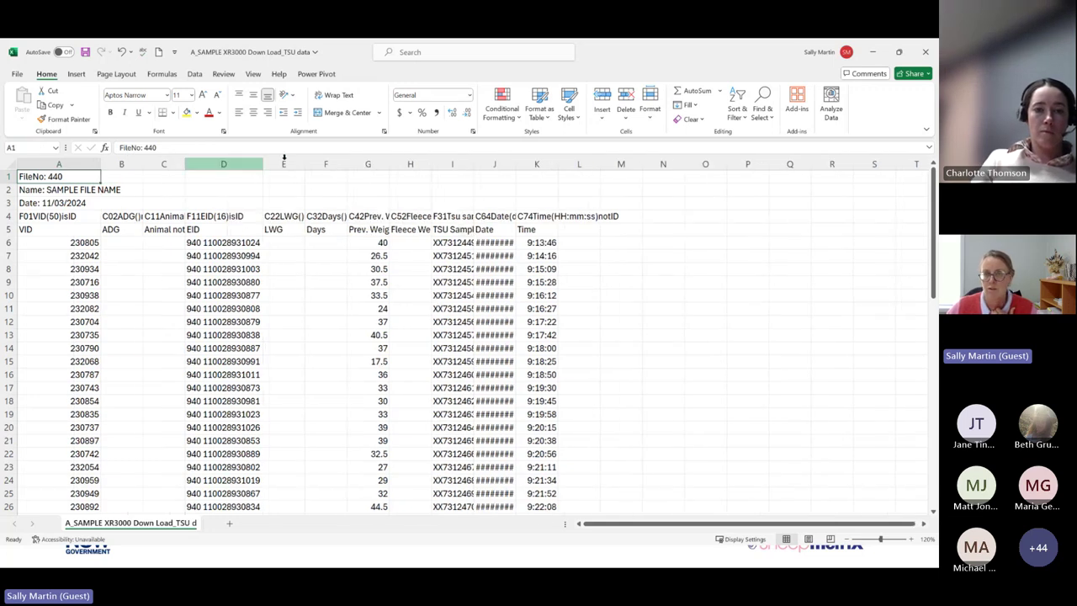
{"action": "double_click", "coordinate": [474, 163]}
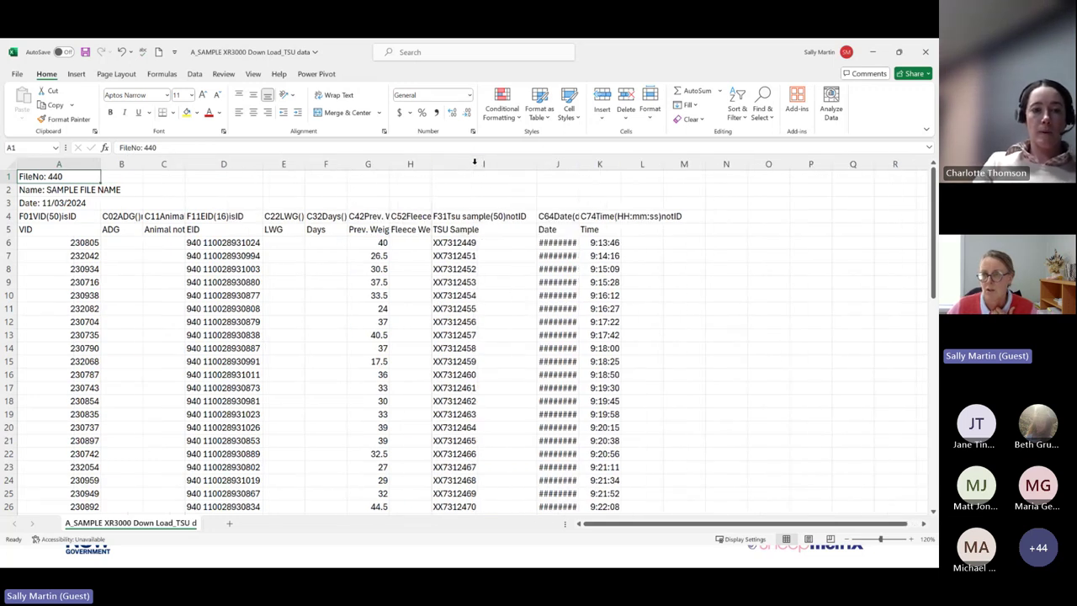
{"action": "double_click", "coordinate": [578, 163]}
{"action": "double_click", "coordinate": [431, 163]}
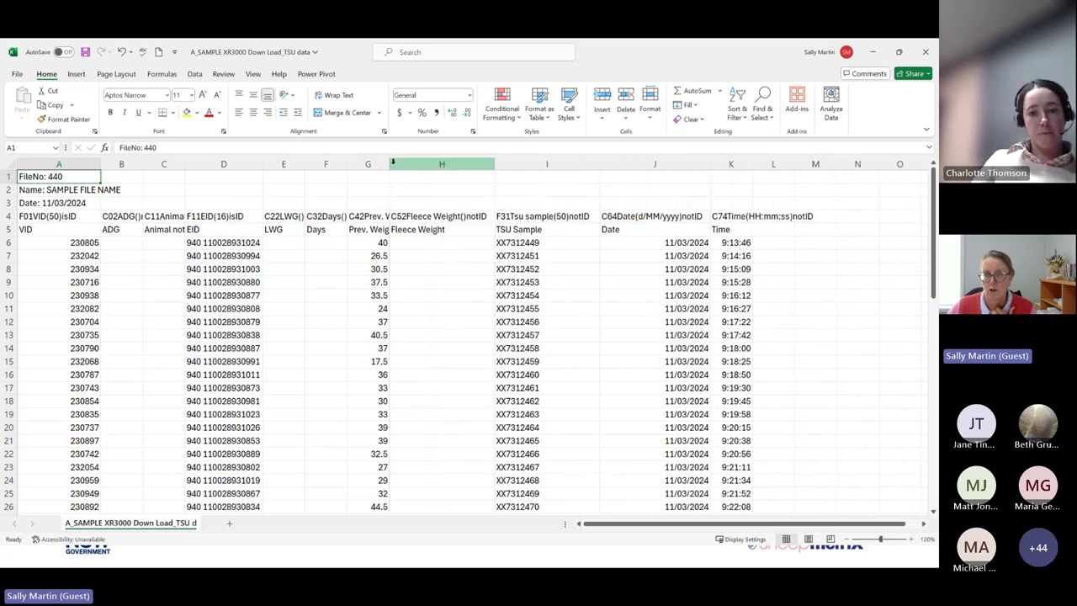
{"action": "double_click", "coordinate": [390, 163]}
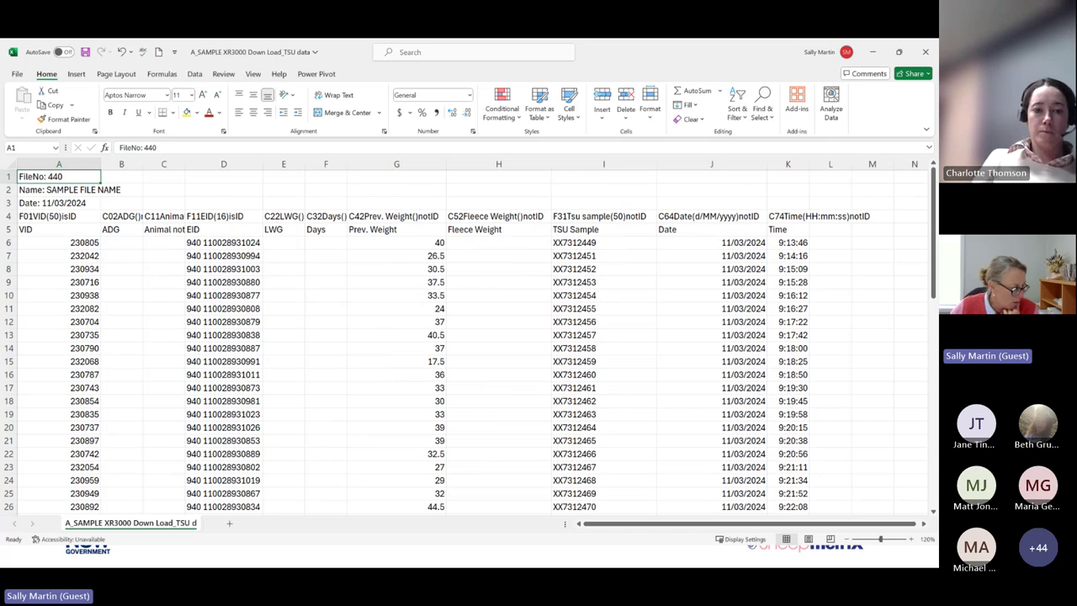
{"action": "key", "text": "alt+Tab"}
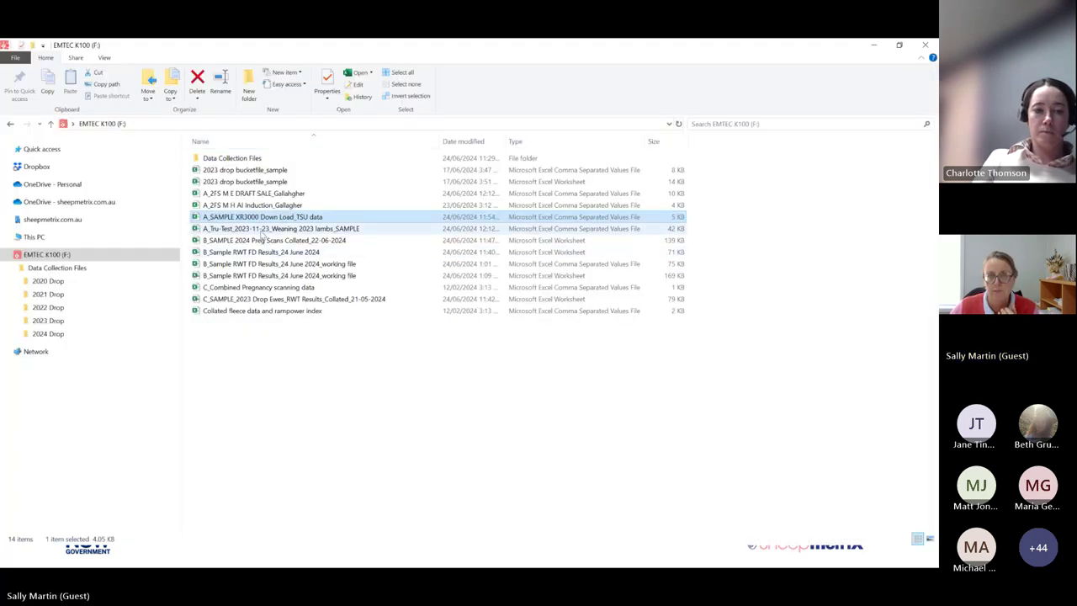
- Open A_Tru-Test_2023-11-23_Weaning 2023 lambs_SAMPLE from the EMTEC K100 (F:) folder in Excel
{"action": "left_click", "coordinate": [262, 231]}
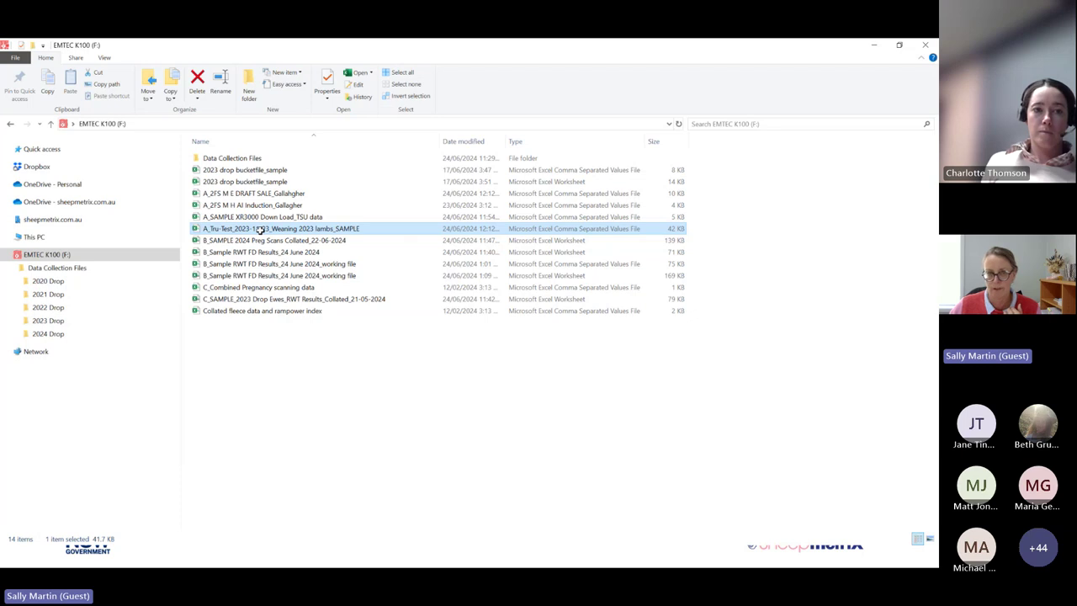
{"action": "double_click", "coordinate": [260, 229]}
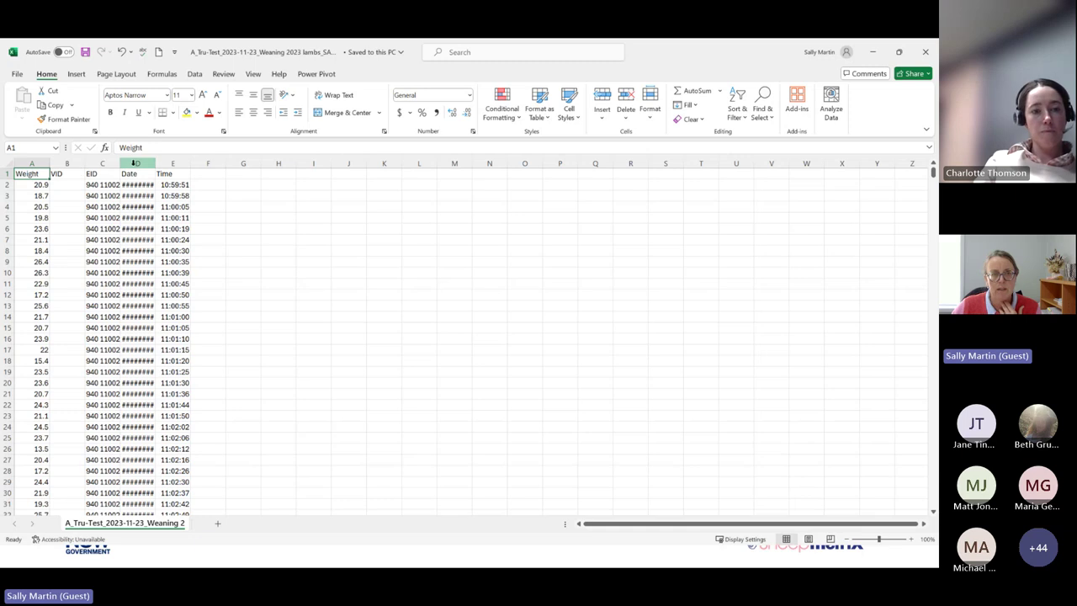
- Widen the Date and EID columns and turn on filters across the Weight, VID, EID, Date, Time headers
{"action": "left_click_drag", "start_coordinate": [155, 162], "coordinate": [159, 163]}
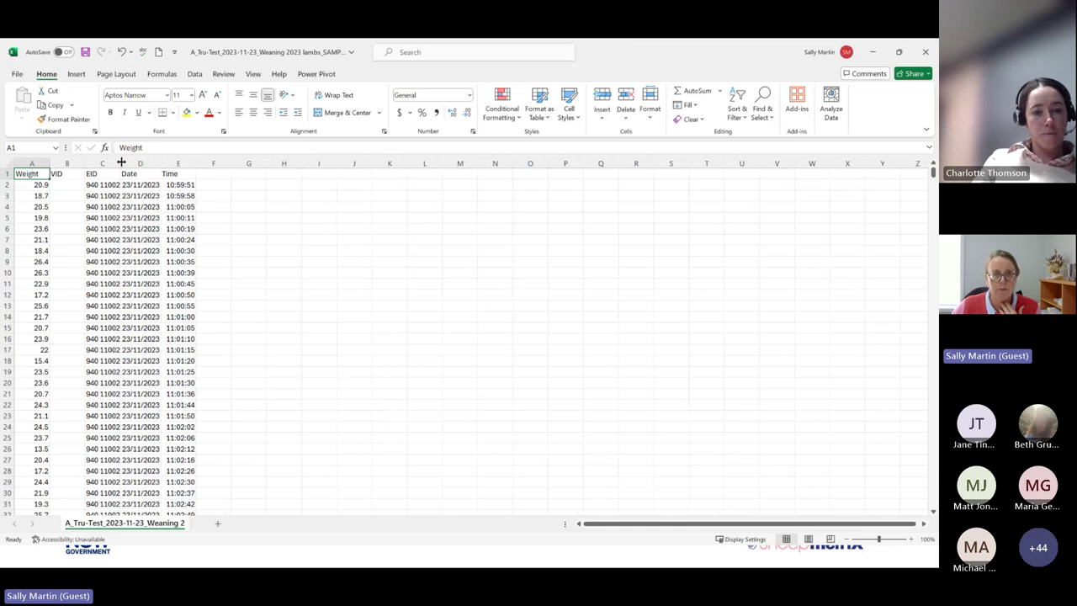
{"action": "double_click", "coordinate": [120, 163]}
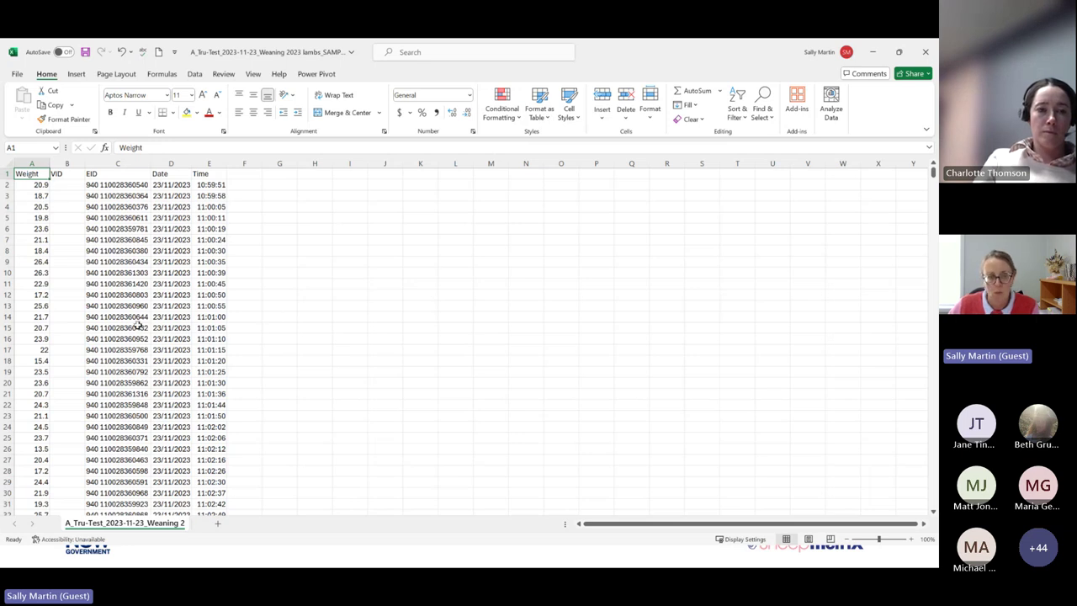
{"action": "left_click", "coordinate": [196, 74]}
{"action": "left_click", "coordinate": [472, 101]}
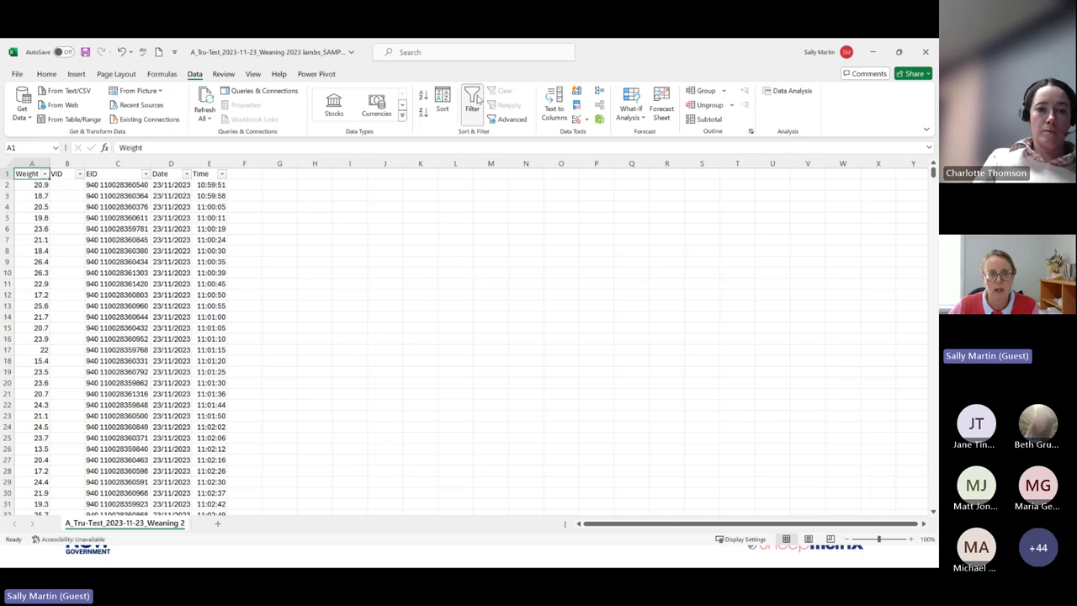
{"action": "left_click", "coordinate": [145, 174]}
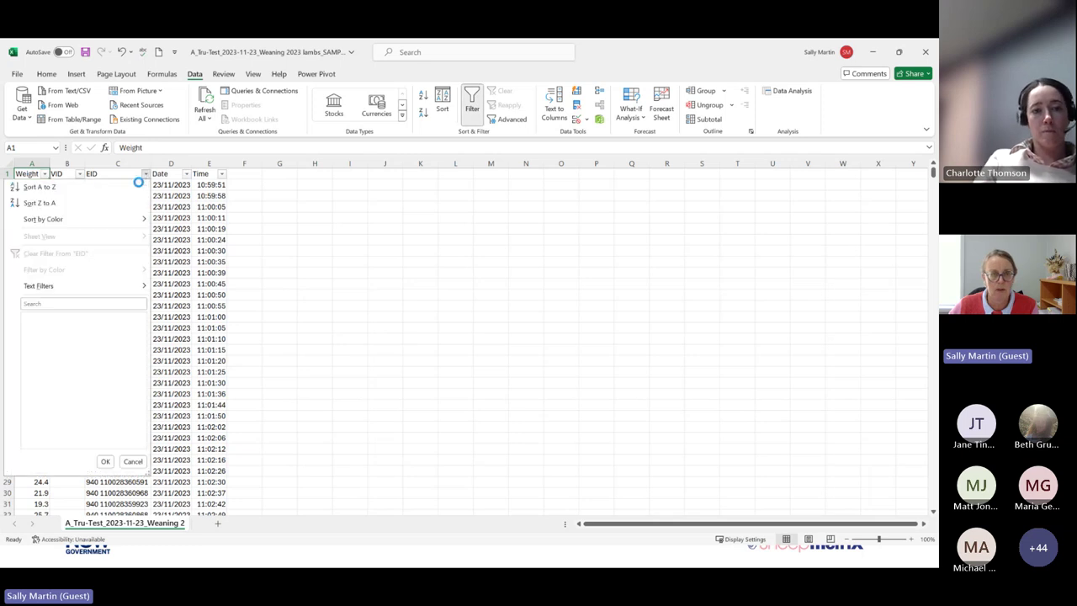
{"action": "left_click", "coordinate": [79, 173]}
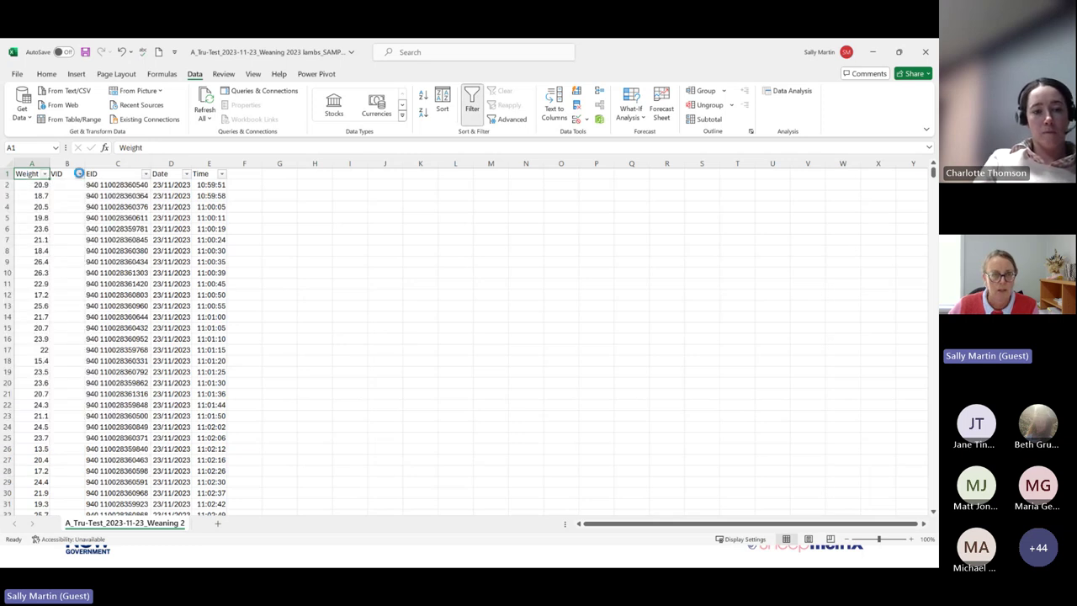
- Sort the weaning rows by VID smallest to largest so VID 230042 leads in B2
{"action": "left_click", "coordinate": [79, 173]}
{"action": "left_click", "coordinate": [63, 187]}
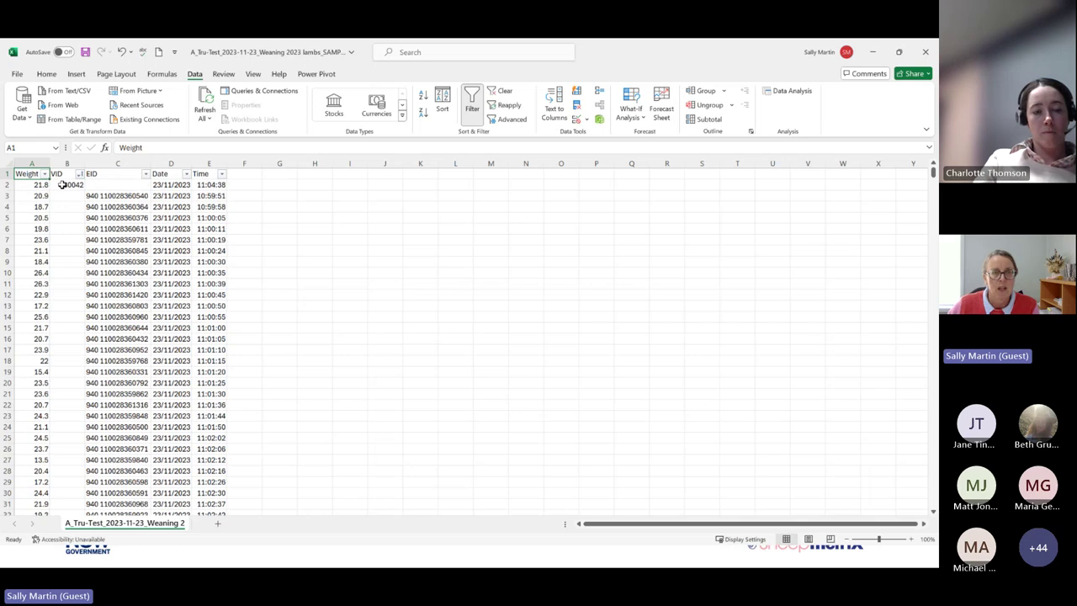
{"action": "left_click", "coordinate": [70, 185]}
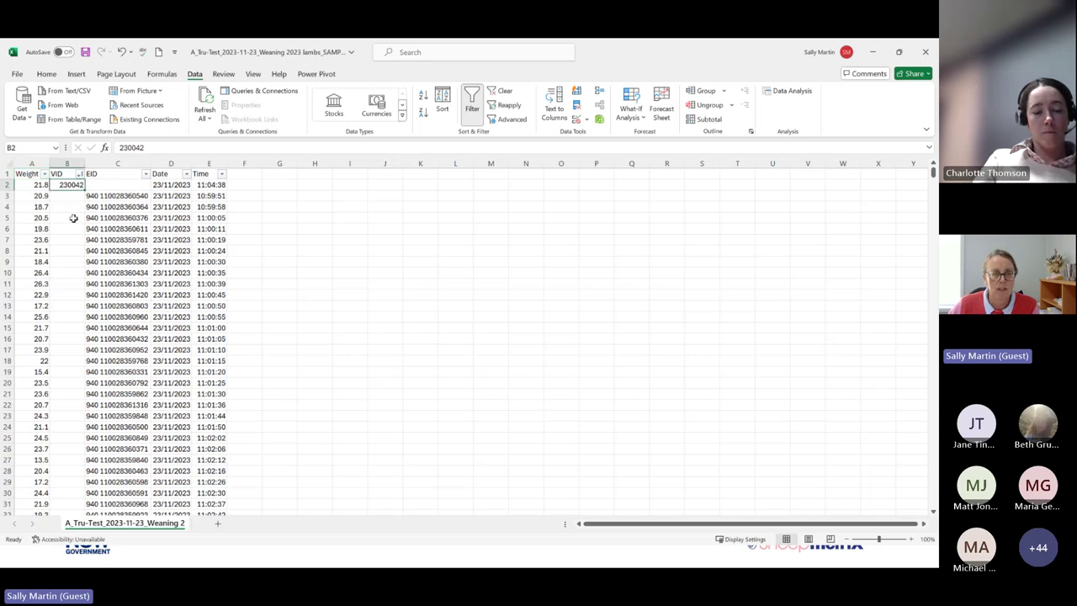
{"action": "left_click", "coordinate": [124, 184]}
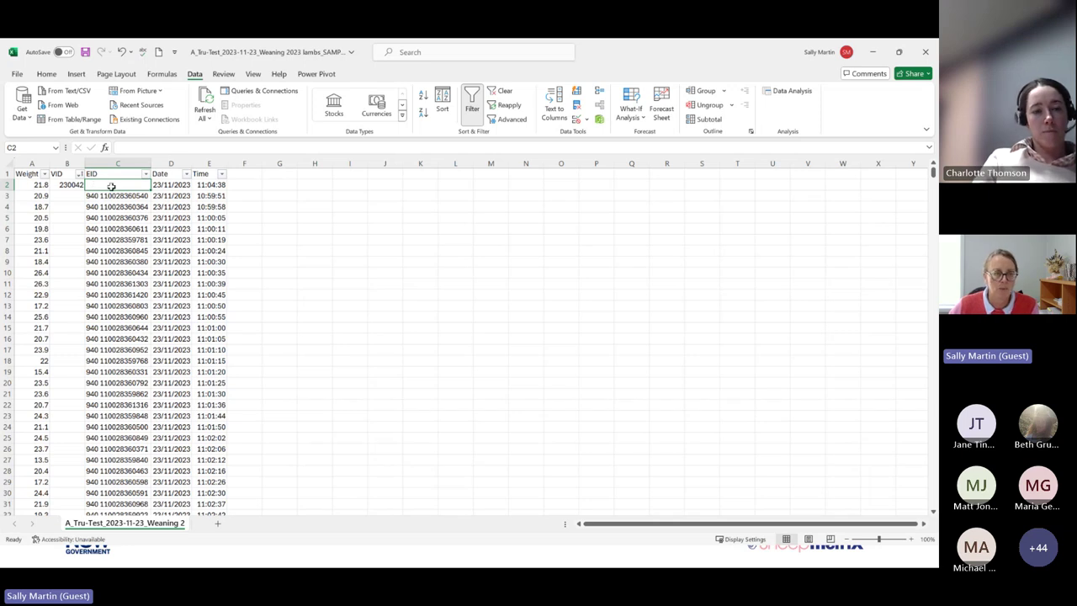
{"action": "left_click", "coordinate": [67, 186]}
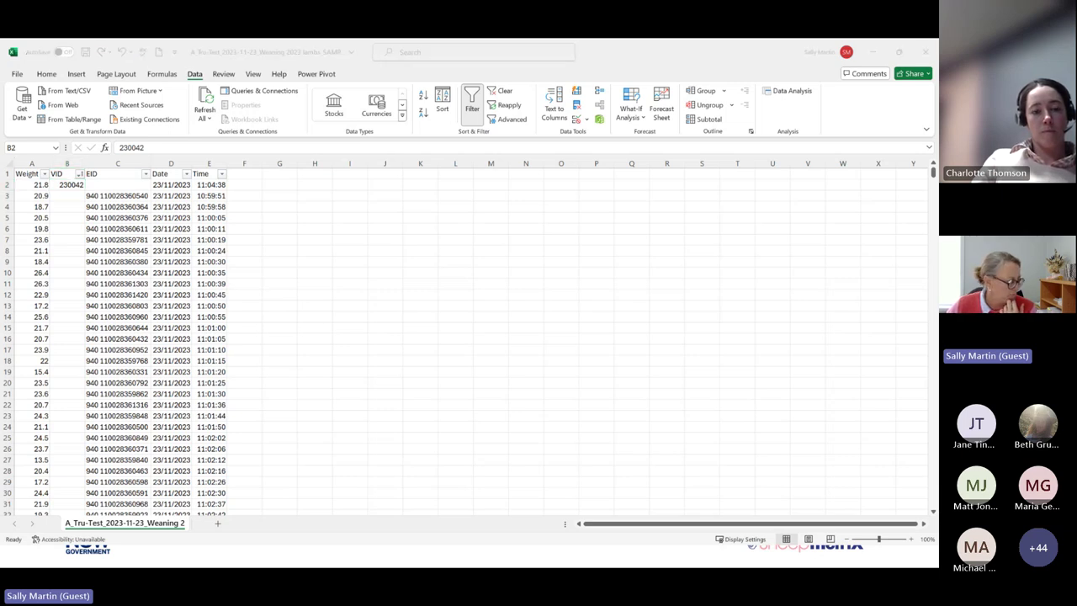
{"action": "key", "text": "alt+Tab"}
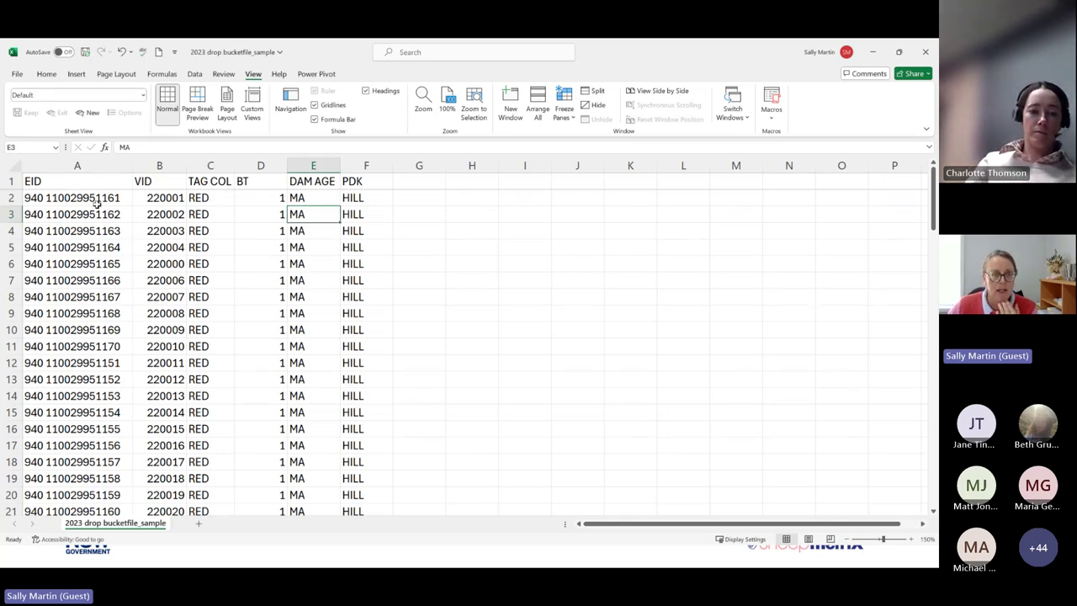
- Check VID 220003 in B4 of the bucketfile workbook, then return to the Tru-Test weaning workbook
{"action": "left_click", "coordinate": [153, 227]}
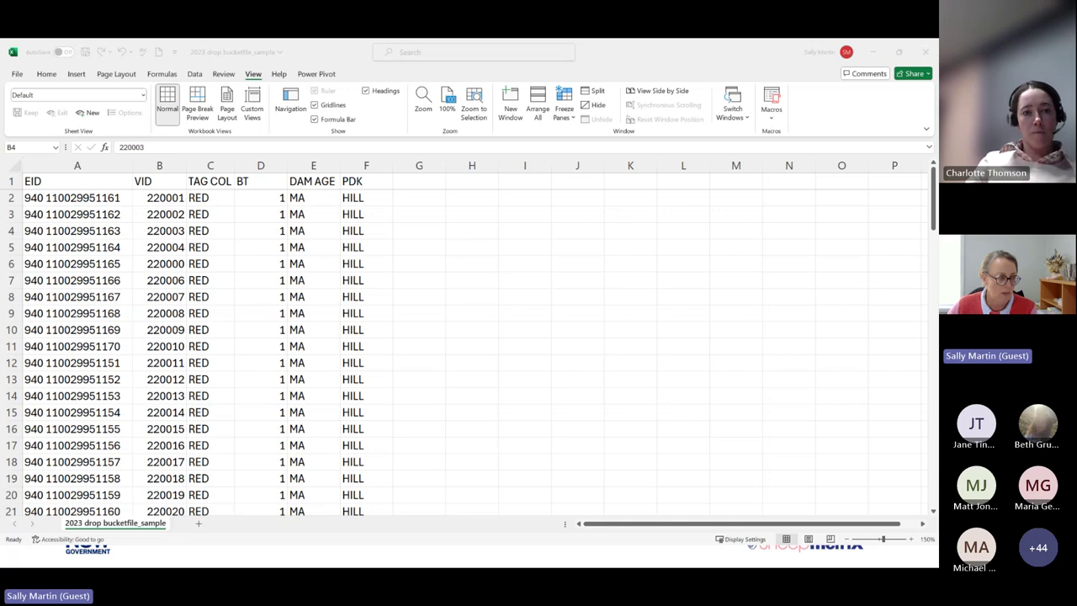
{"action": "key", "text": "alt+Tab"}
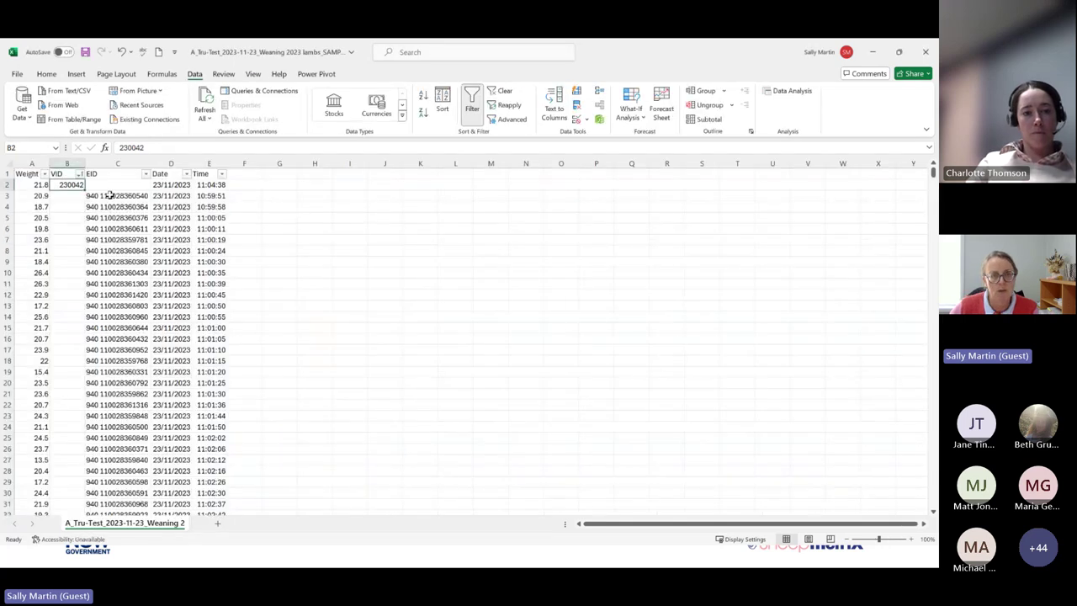
- Zoom the sorted weaning sheet to 120%, check cells C3 and B3, and return to row 1
{"action": "left_click", "coordinate": [912, 539]}
{"action": "left_click", "coordinate": [911, 538]}
{"action": "left_click", "coordinate": [123, 190]}
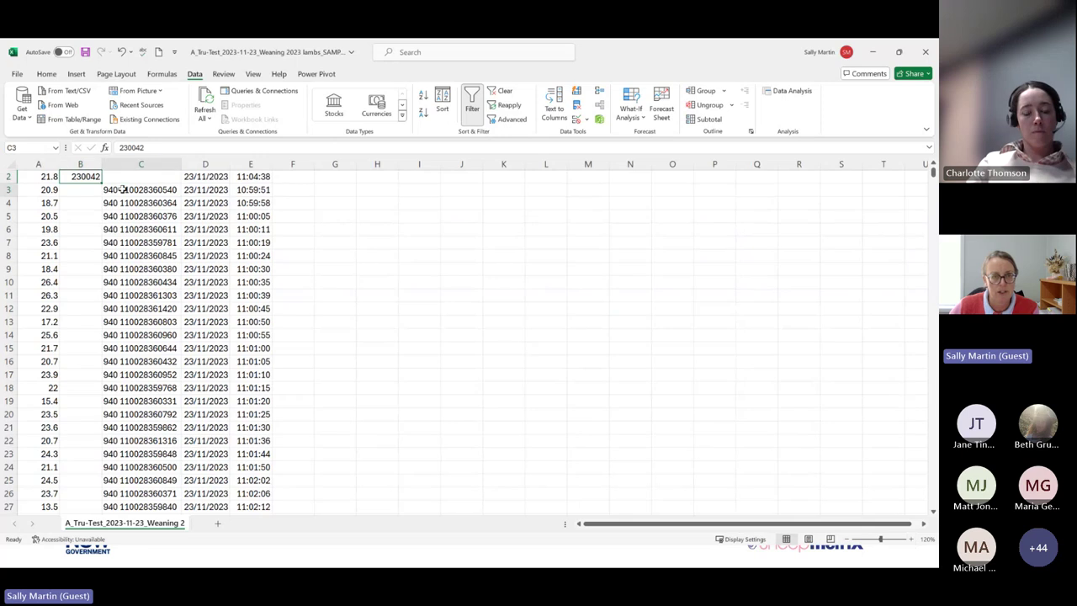
{"action": "left_click", "coordinate": [74, 192]}
{"action": "scroll", "coordinate": [117, 231], "scroll_direction": "up", "scroll_amount": 1}
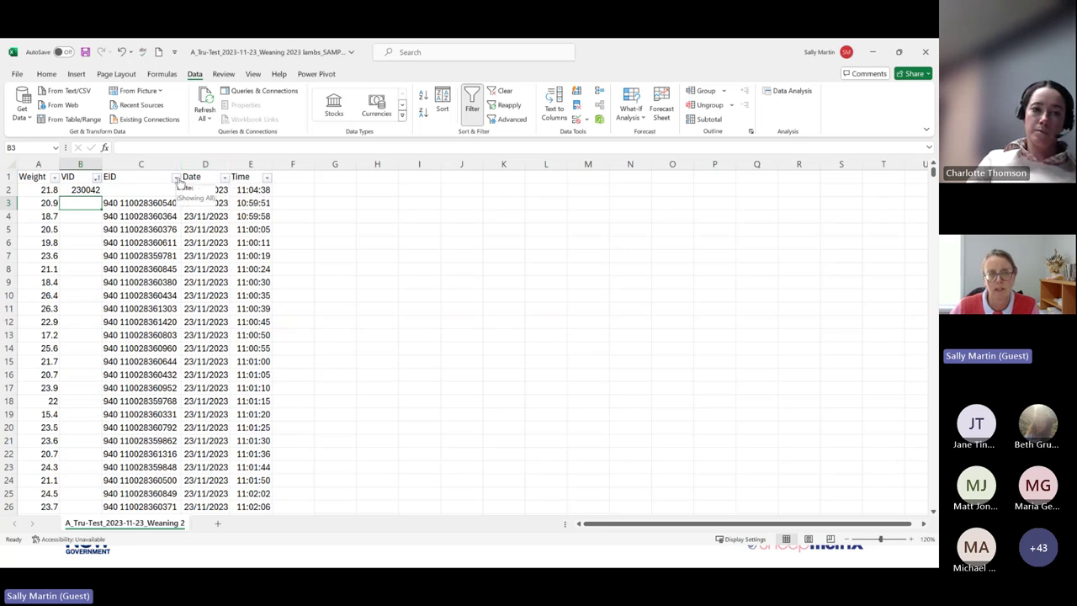
- Make a copy of the Tru-Test weaning sheet using Move or Copy
{"action": "right_click", "coordinate": [158, 527]}
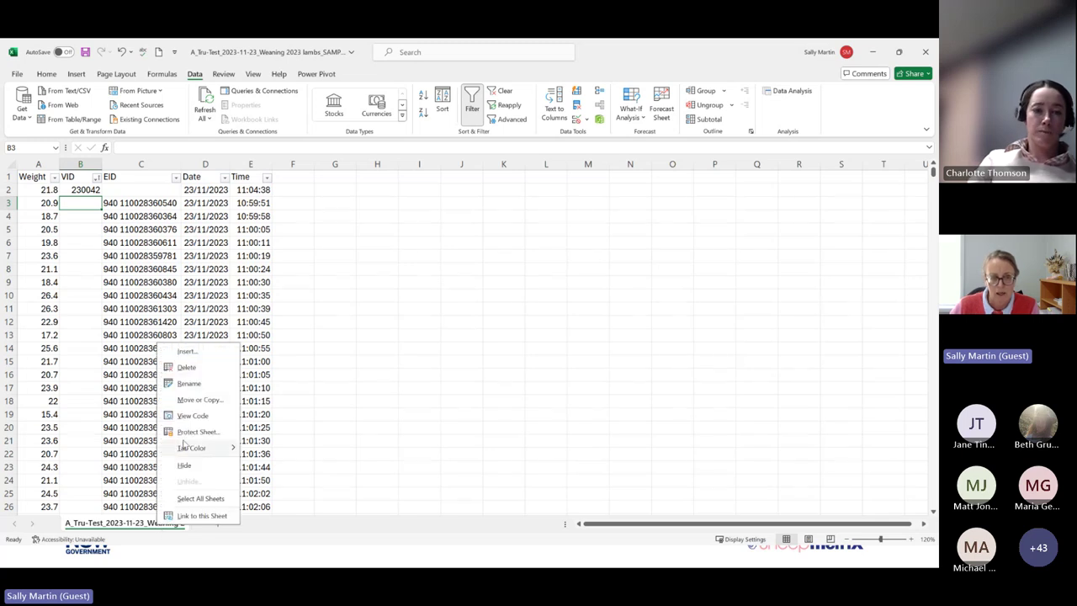
{"action": "left_click", "coordinate": [191, 401]}
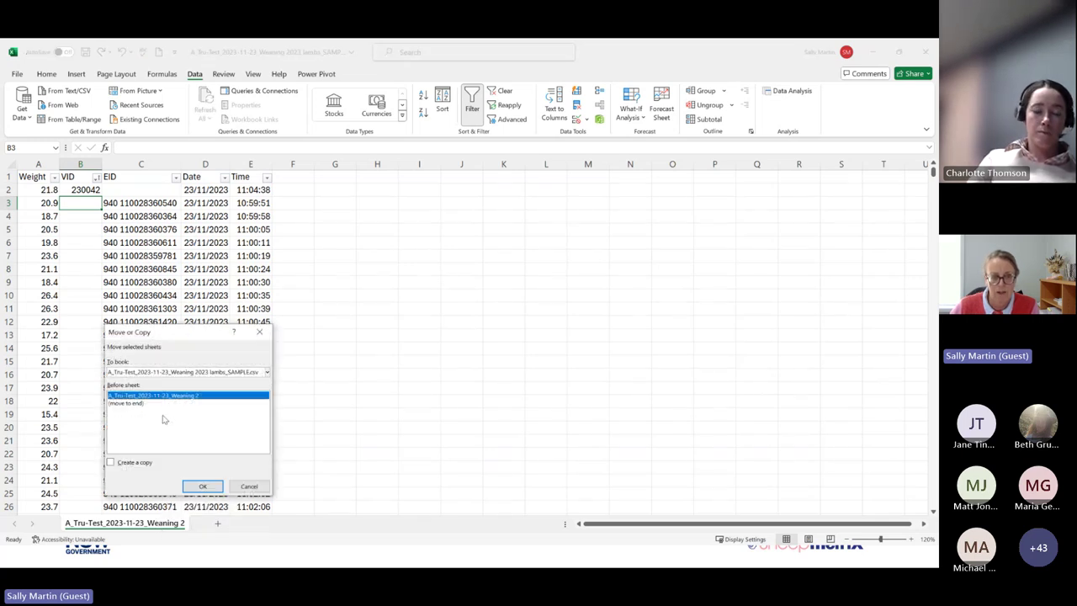
{"action": "left_click", "coordinate": [111, 463]}
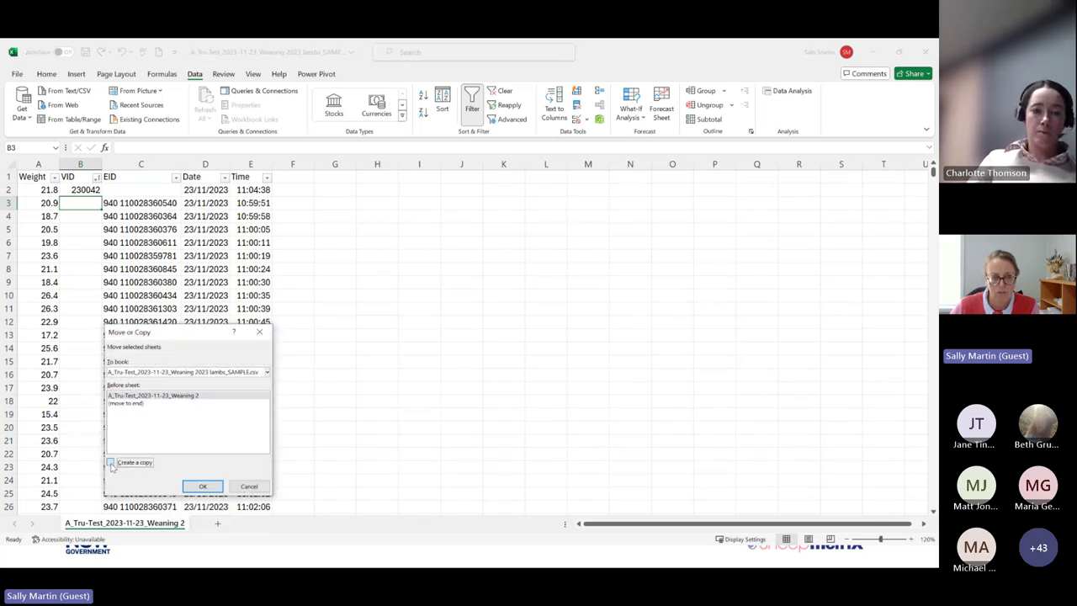
{"action": "left_click", "coordinate": [202, 486]}
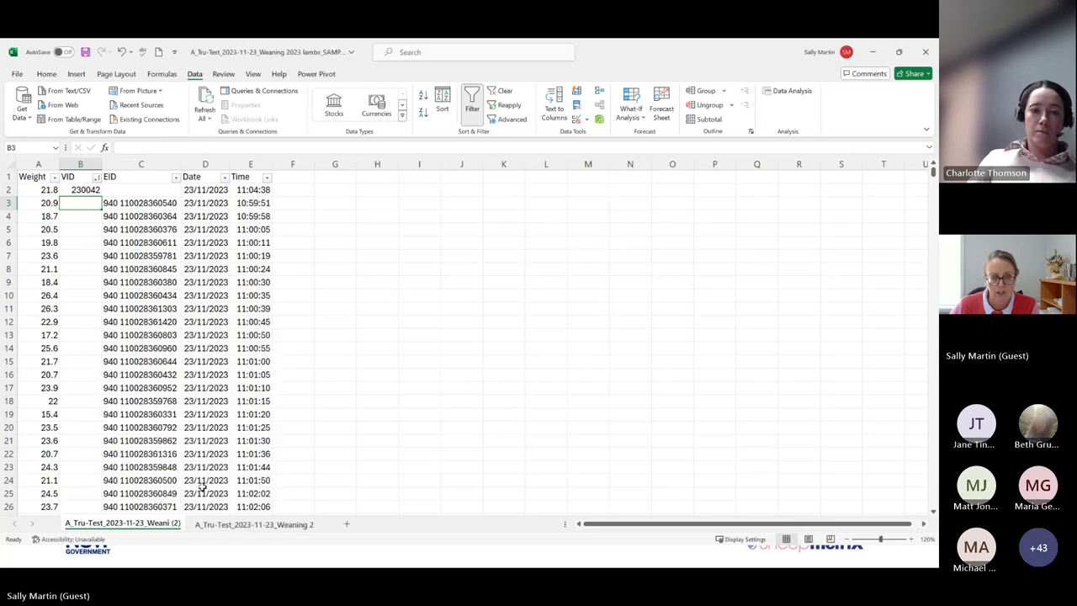
- Rename the copied sheet to '2023 Weaning Wts'
{"action": "double_click", "coordinate": [158, 522]}
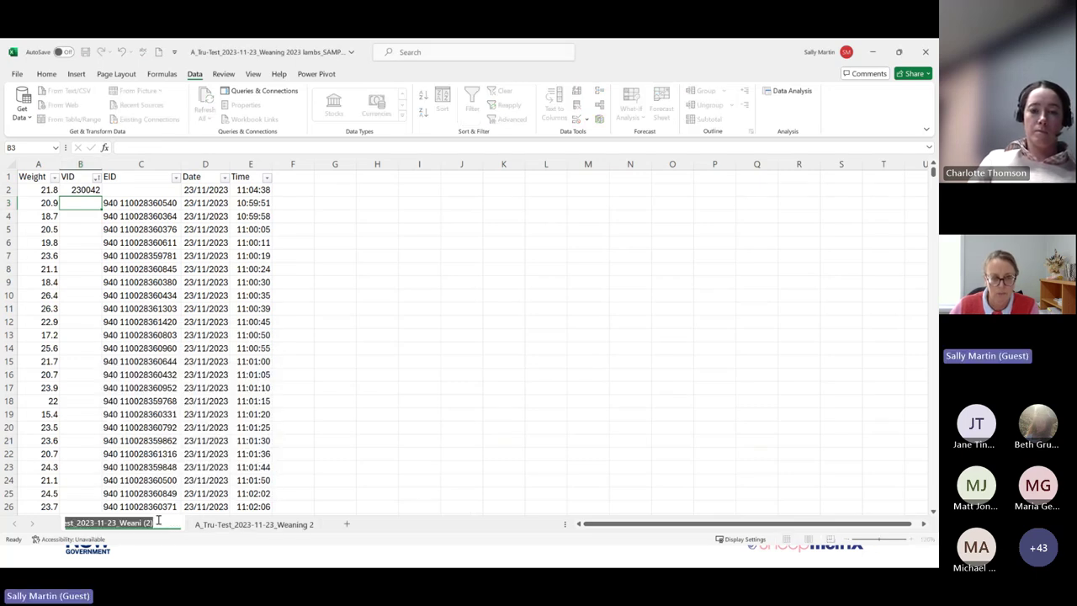
{"action": "type", "text": "20"}
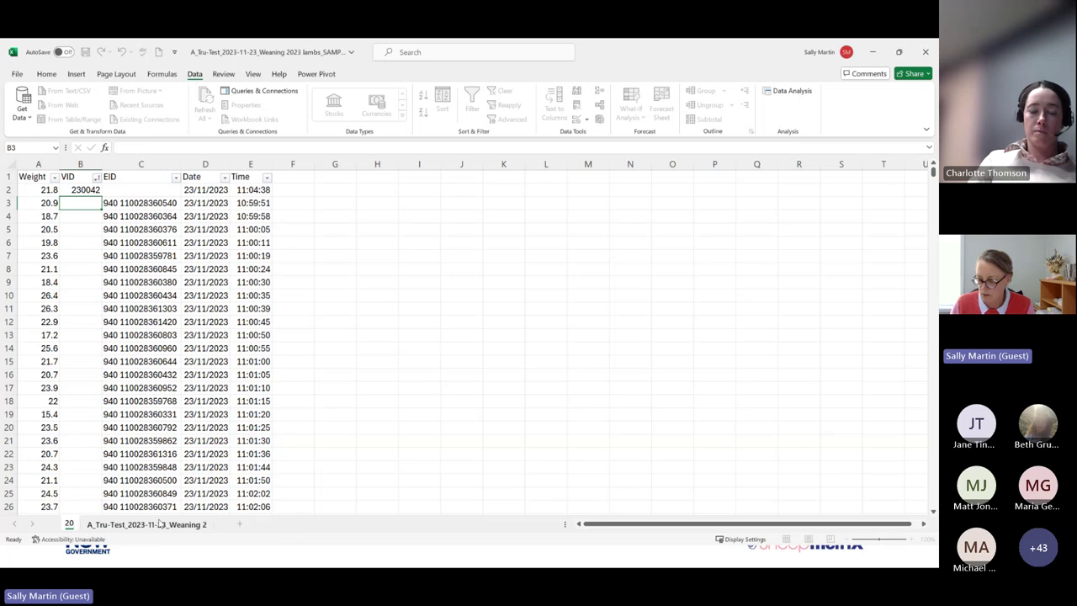
{"action": "type", "text": "23"}
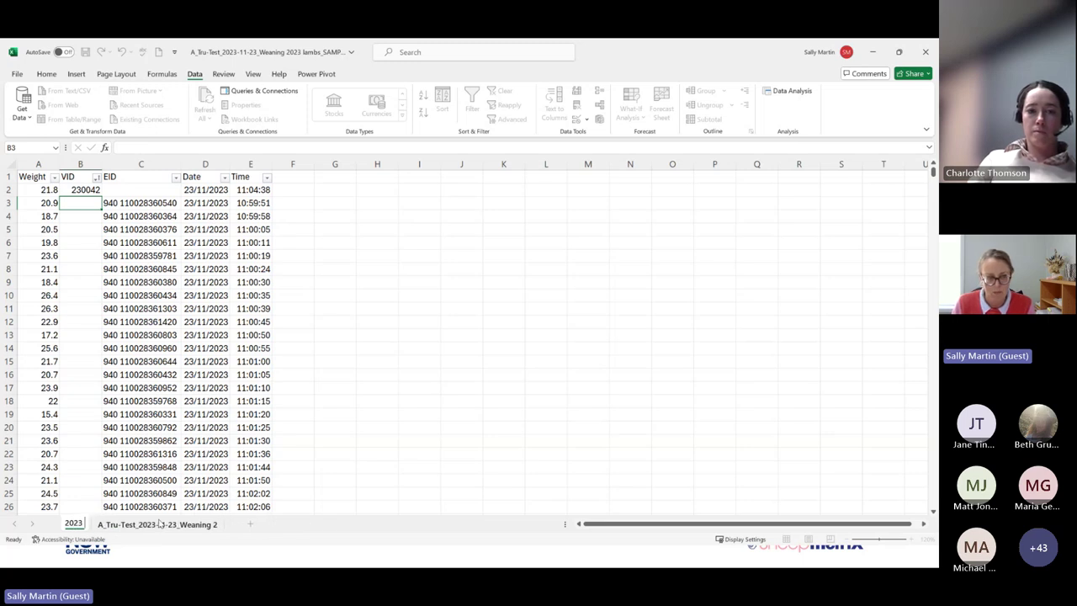
{"action": "type", "text": " Weaning Wts"}
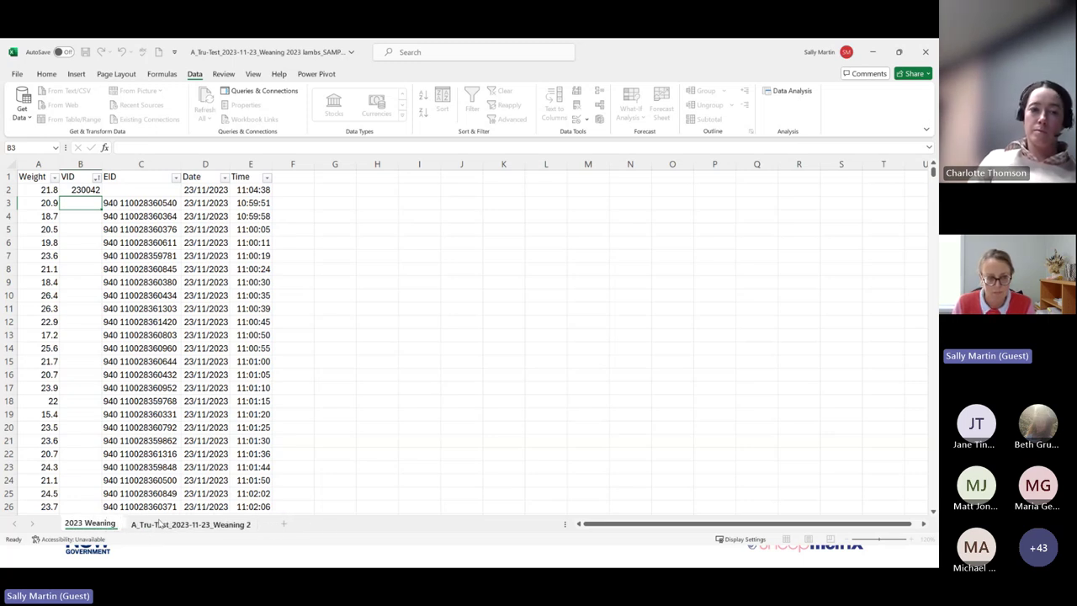
{"action": "left_click", "coordinate": [131, 308]}
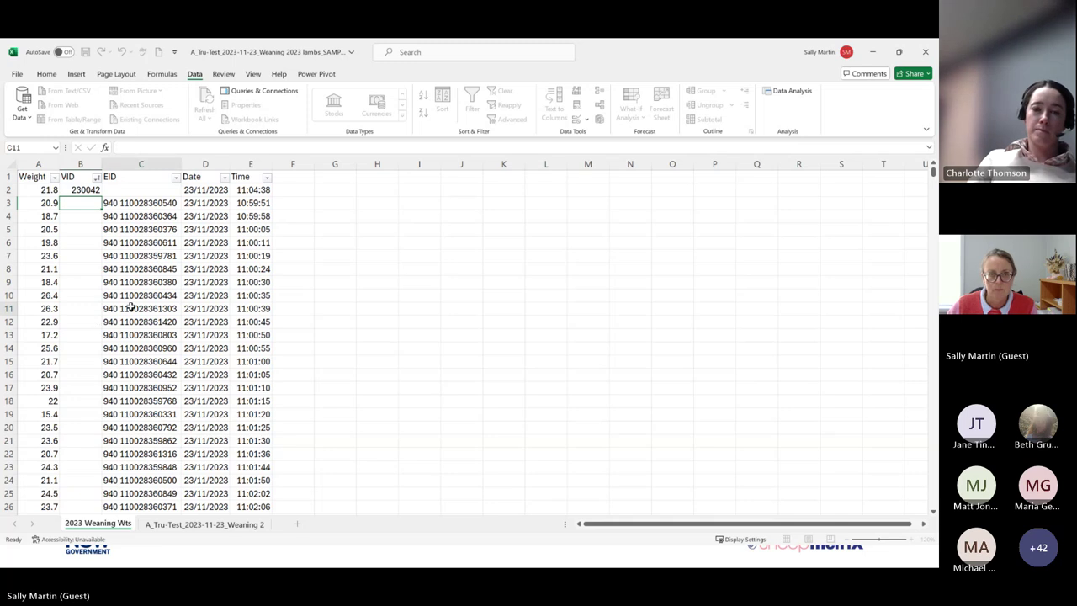
{"action": "left_click", "coordinate": [217, 294]}
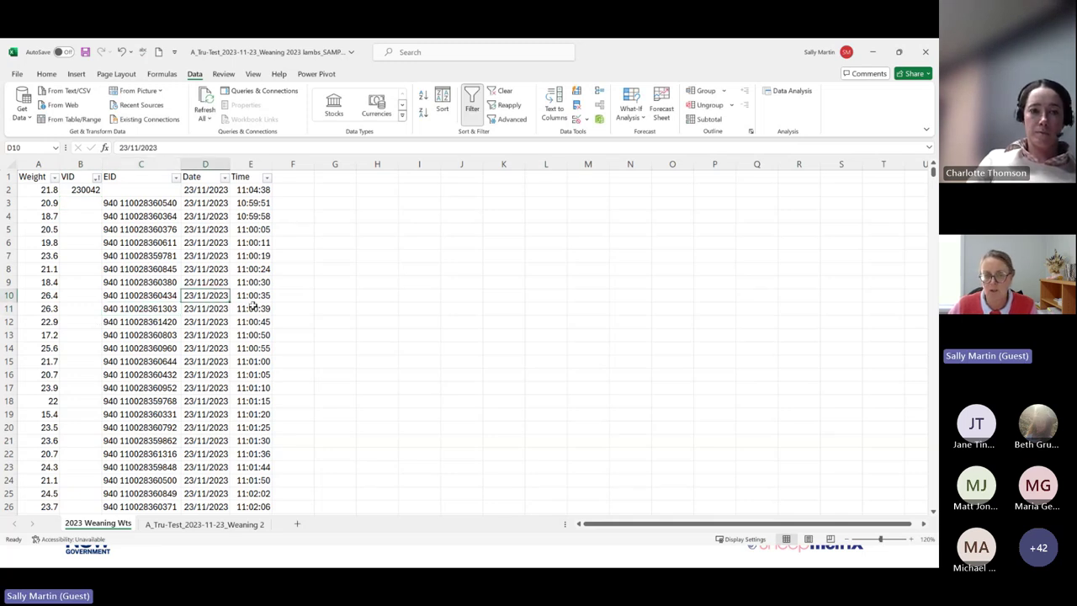
- Clear all contents of the Time column E
{"action": "left_click", "coordinate": [245, 162]}
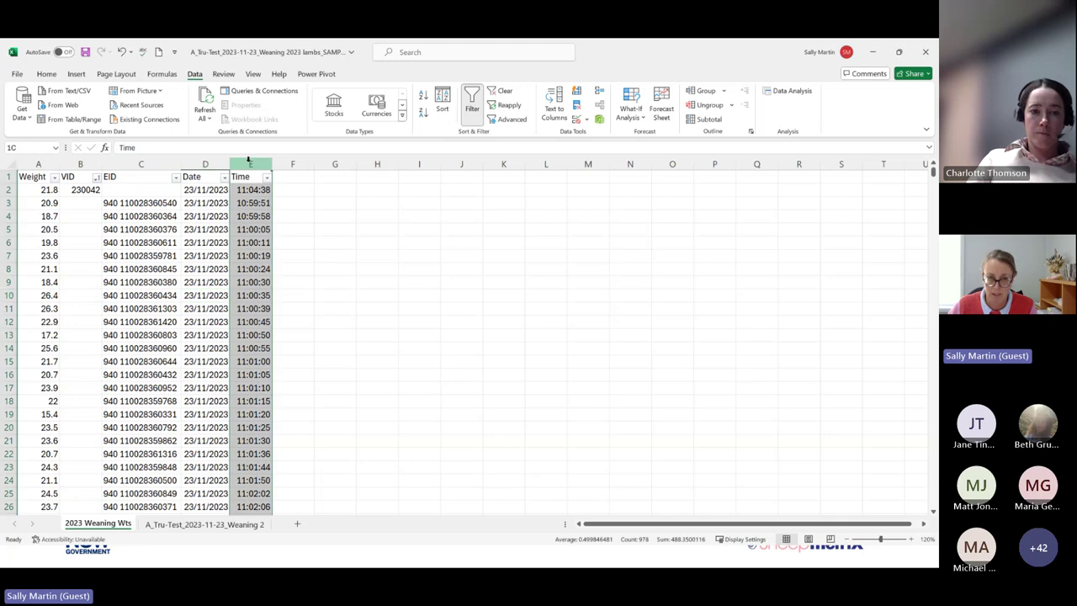
{"action": "right_click", "coordinate": [245, 162]}
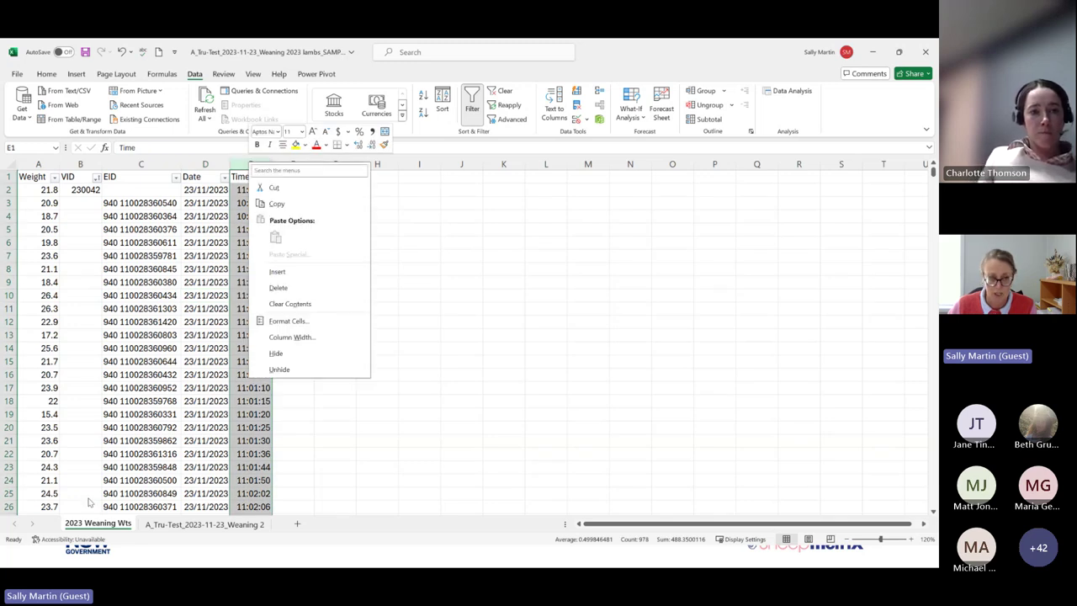
{"action": "key", "text": "Escape"}
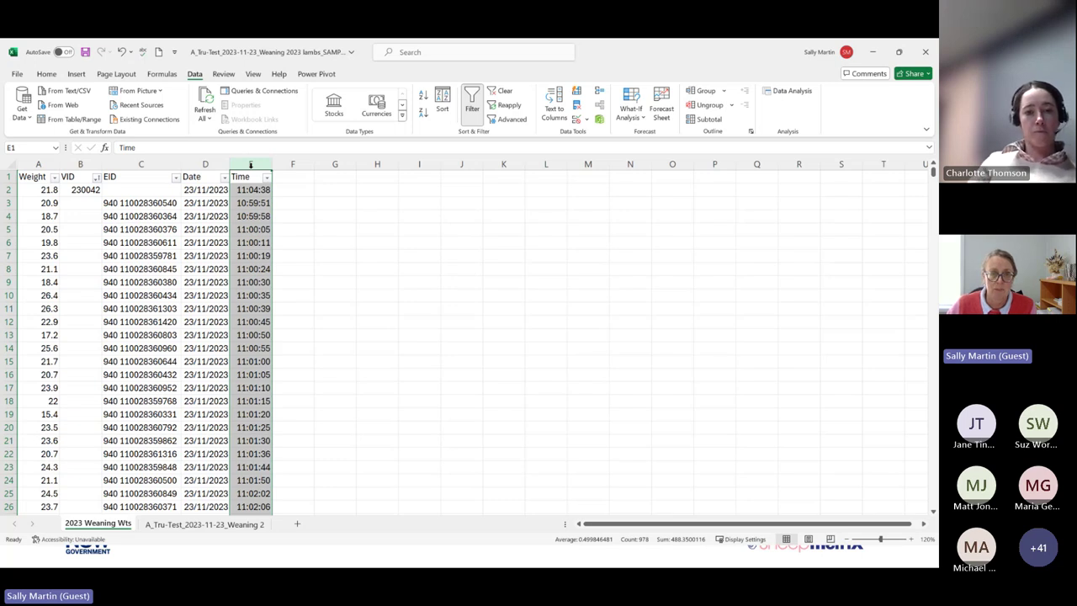
{"action": "key", "text": "Delete"}
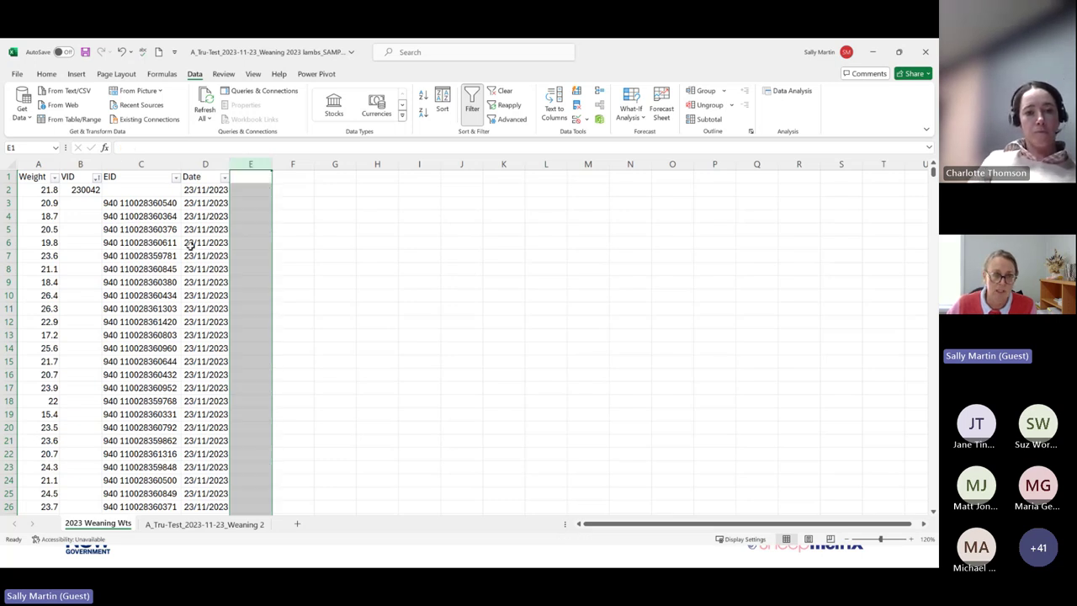
- Review the Weight header in A1, leaving it unchanged, and open its filter options
{"action": "left_click", "coordinate": [35, 177]}
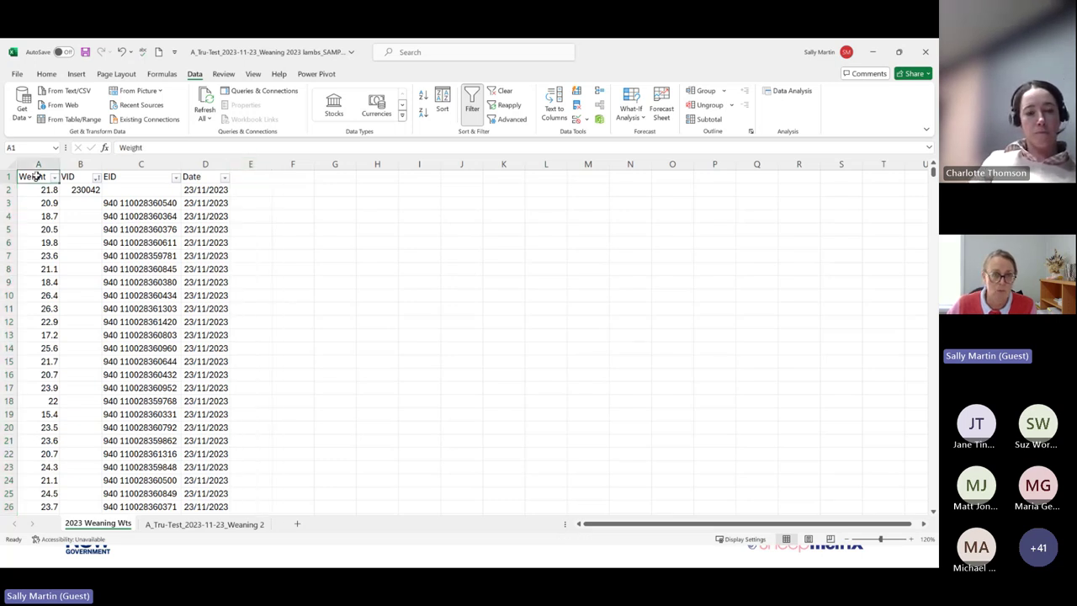
{"action": "left_click", "coordinate": [158, 147]}
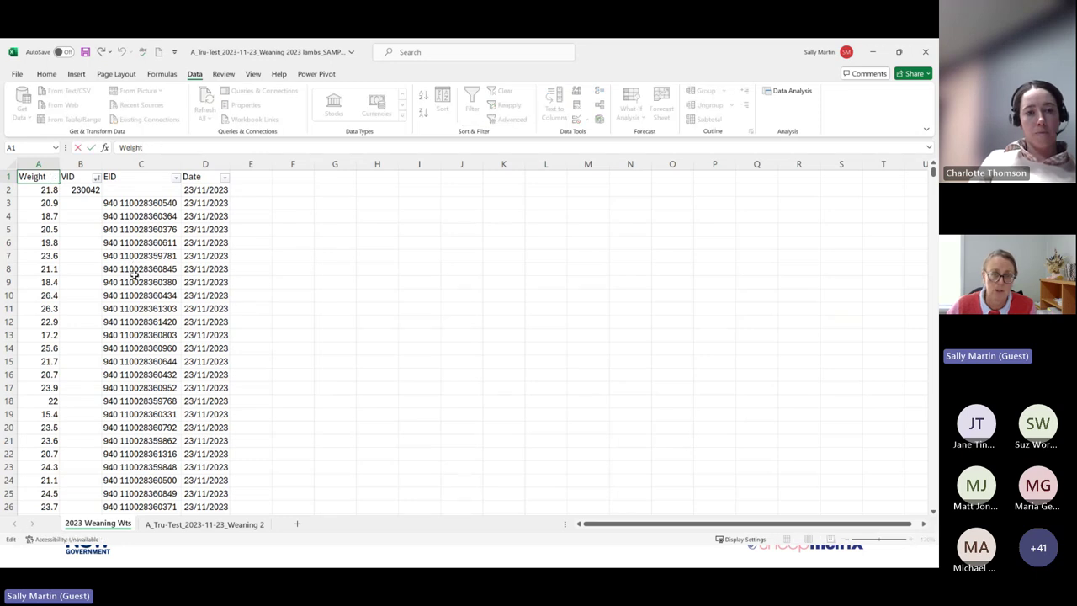
{"action": "left_click", "coordinate": [143, 347]}
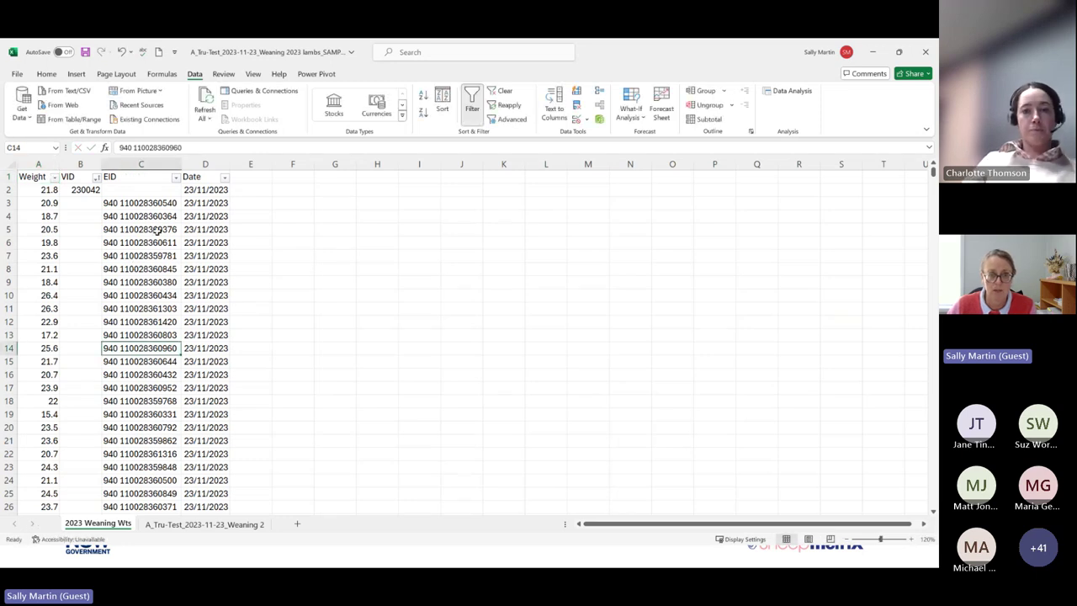
{"action": "left_click", "coordinate": [54, 177]}
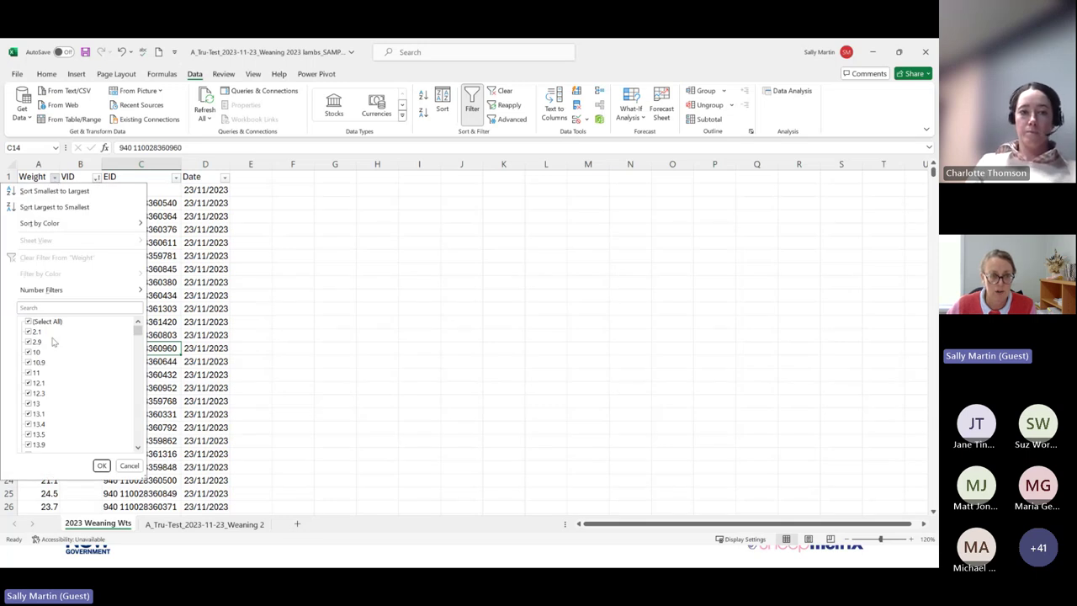
- Close the Weight filter unchanged and switch to the EMTEC K100 (F:) drive's file list
{"action": "left_click", "coordinate": [133, 468]}
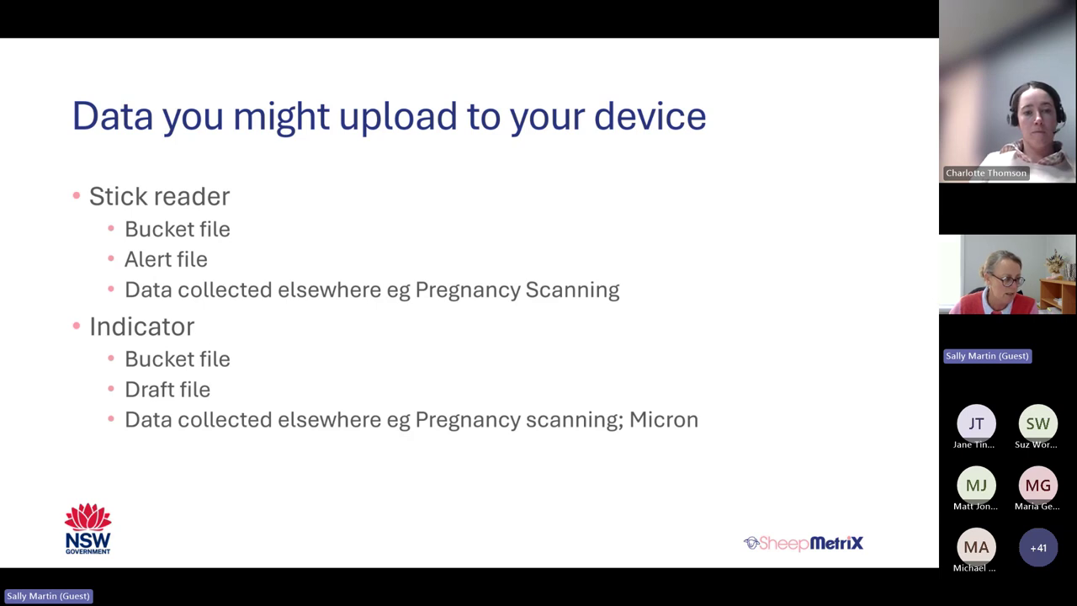
{"action": "key", "text": "alt+Tab"}
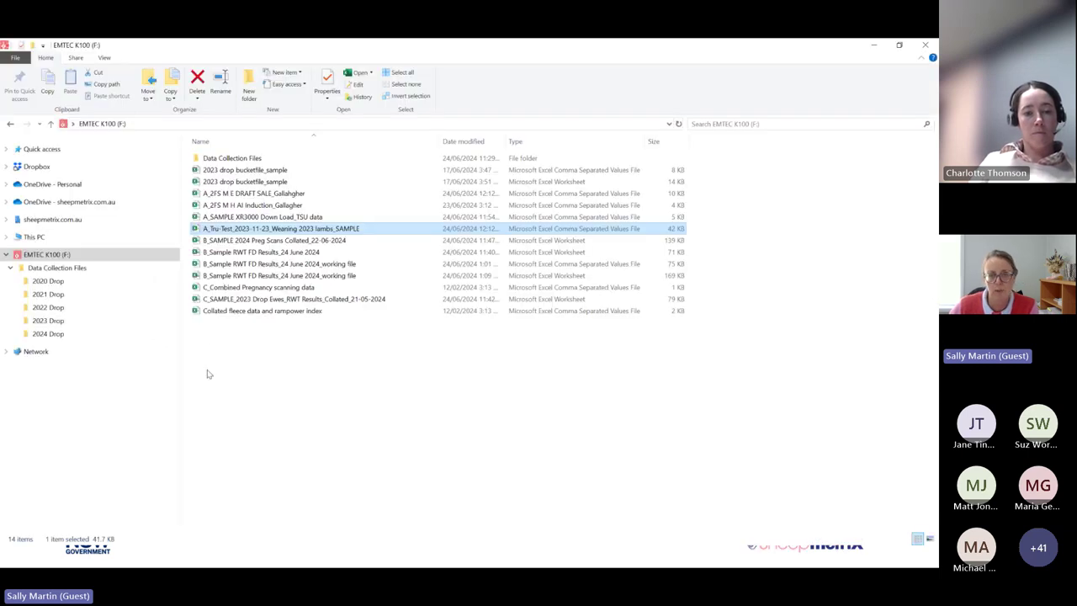
- Open the C_Combined Pregnancy scanning data file, then the B_SAMPLE 2024 Preg Scans Collated_22-06-2024 workbook
{"action": "double_click", "coordinate": [235, 288]}
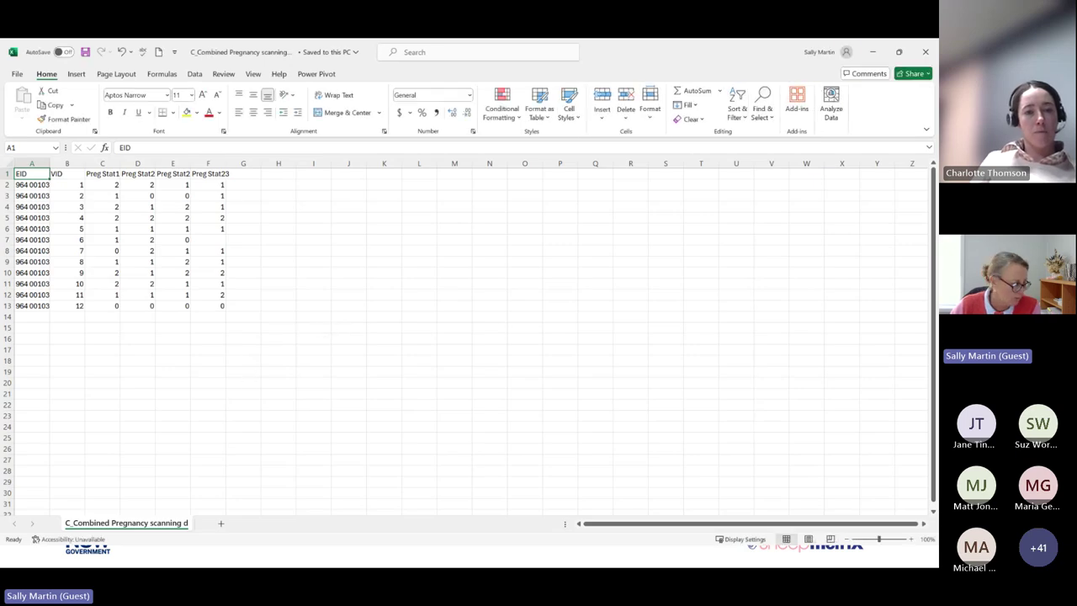
{"action": "key", "text": "alt+Tab"}
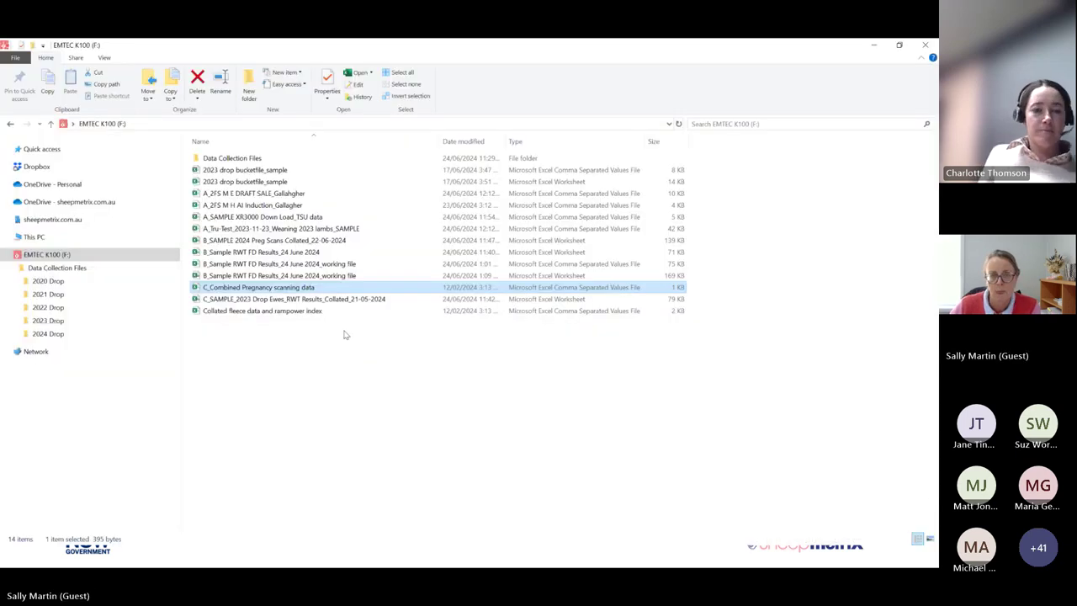
{"action": "double_click", "coordinate": [290, 240]}
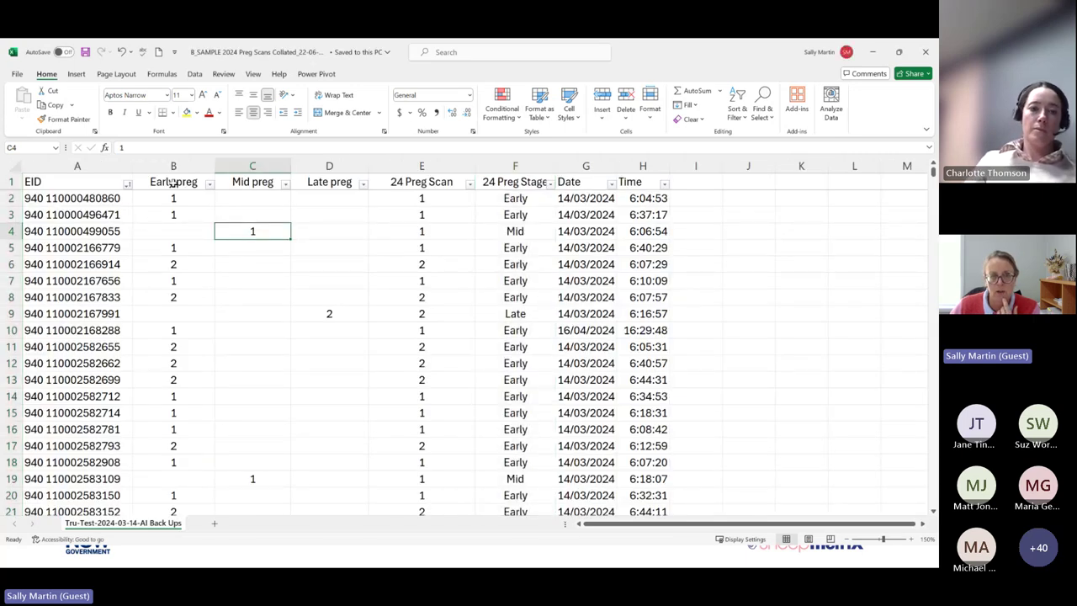
- Review the Early preg, Mid preg, 24 Preg Scan and 24 Preg Stage columns
{"action": "left_click", "coordinate": [209, 183]}
{"action": "left_click", "coordinate": [245, 182]}
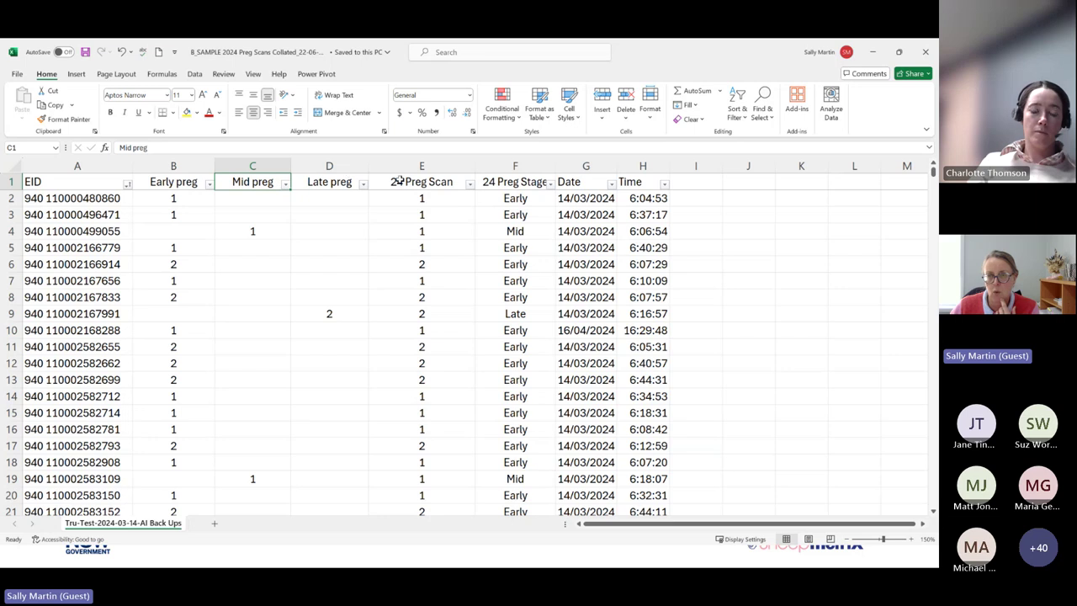
{"action": "left_click", "coordinate": [441, 182]}
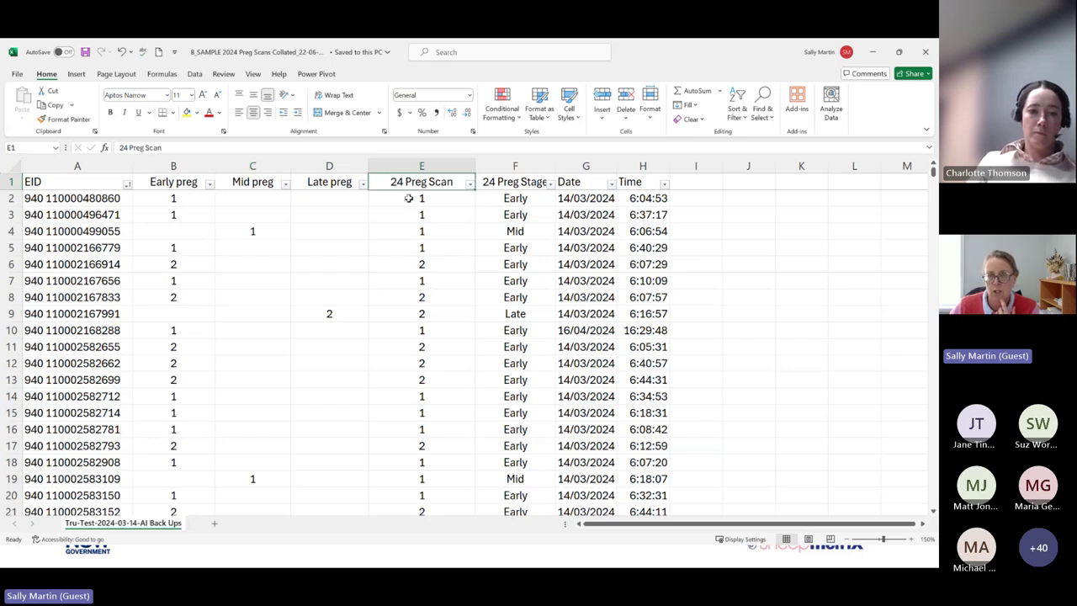
{"action": "left_click", "coordinate": [526, 183]}
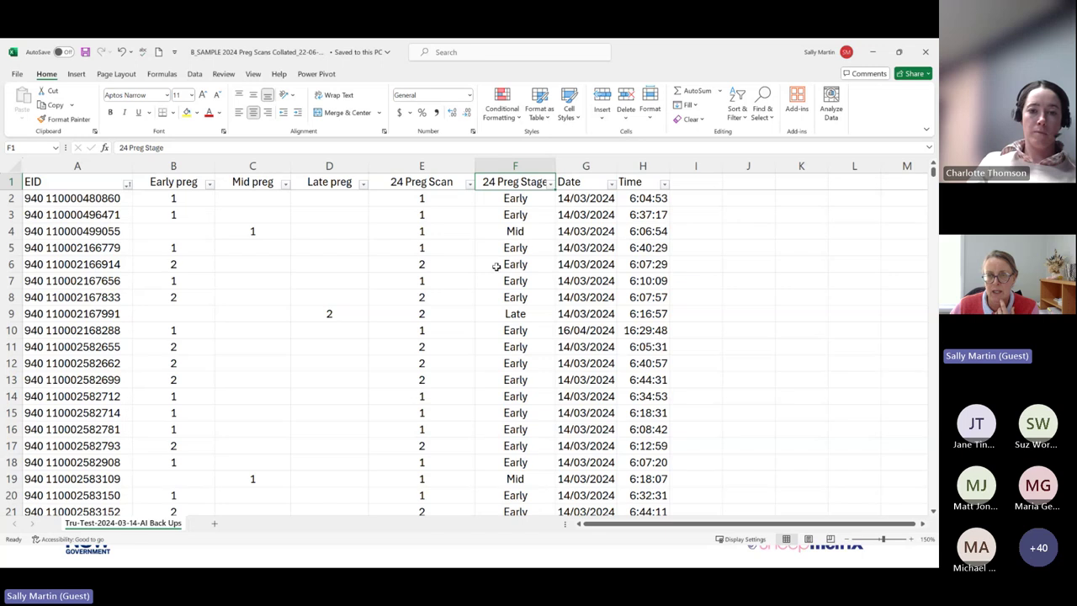
{"action": "left_click", "coordinate": [436, 183]}
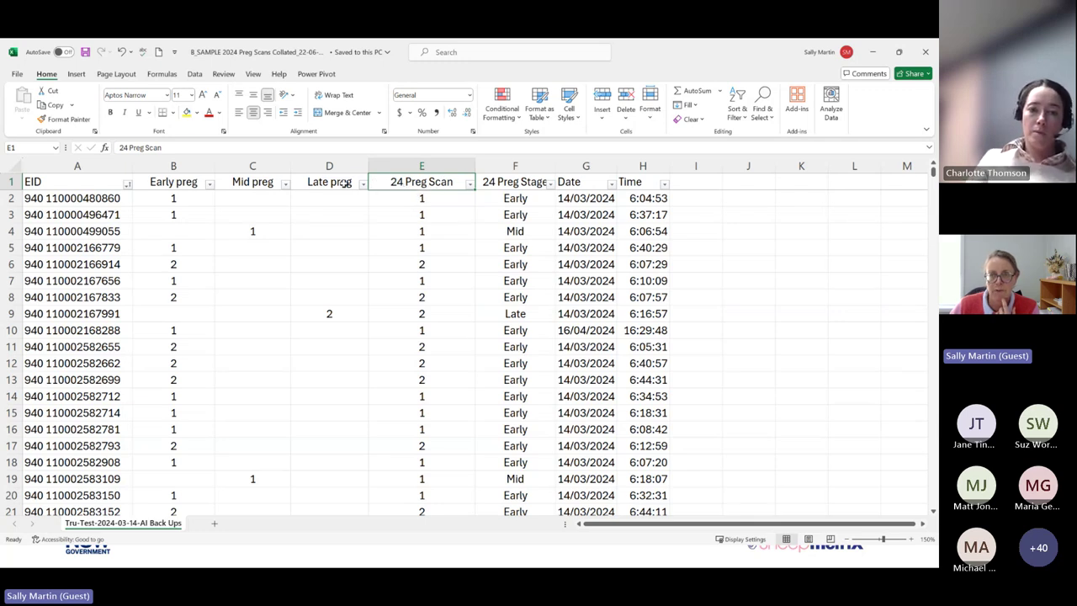
{"action": "left_click", "coordinate": [180, 186]}
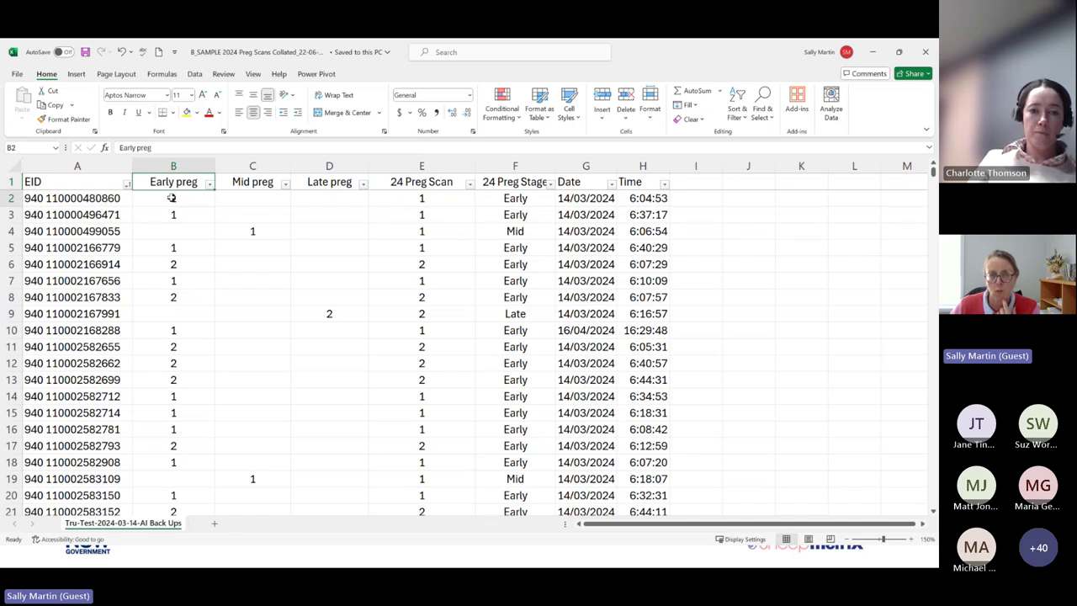
{"action": "left_click", "coordinate": [172, 198]}
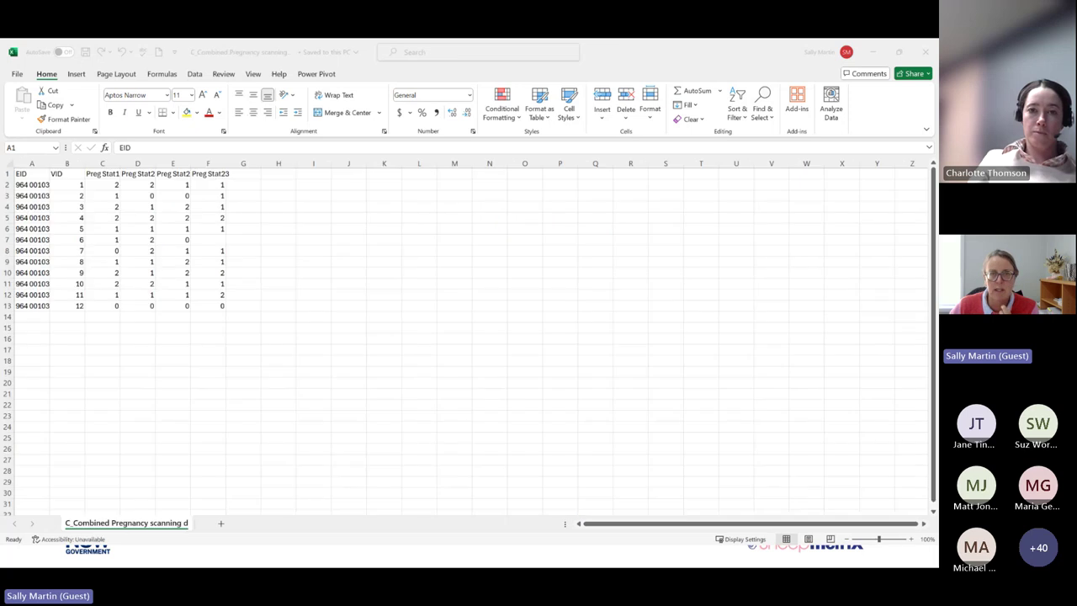
- Widen columns C, D and A, and enter the heading 'Preg' in G1
{"action": "left_click_drag", "start_coordinate": [121, 163], "coordinate": [207, 163]}
{"action": "left_click", "coordinate": [202, 163]}
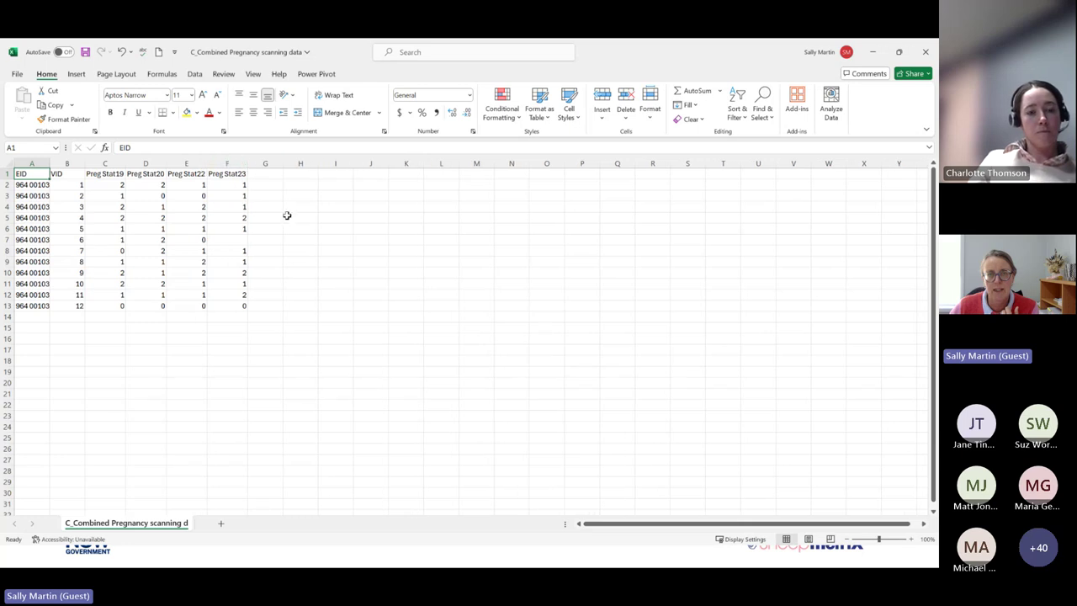
{"action": "left_click", "coordinate": [266, 172]}
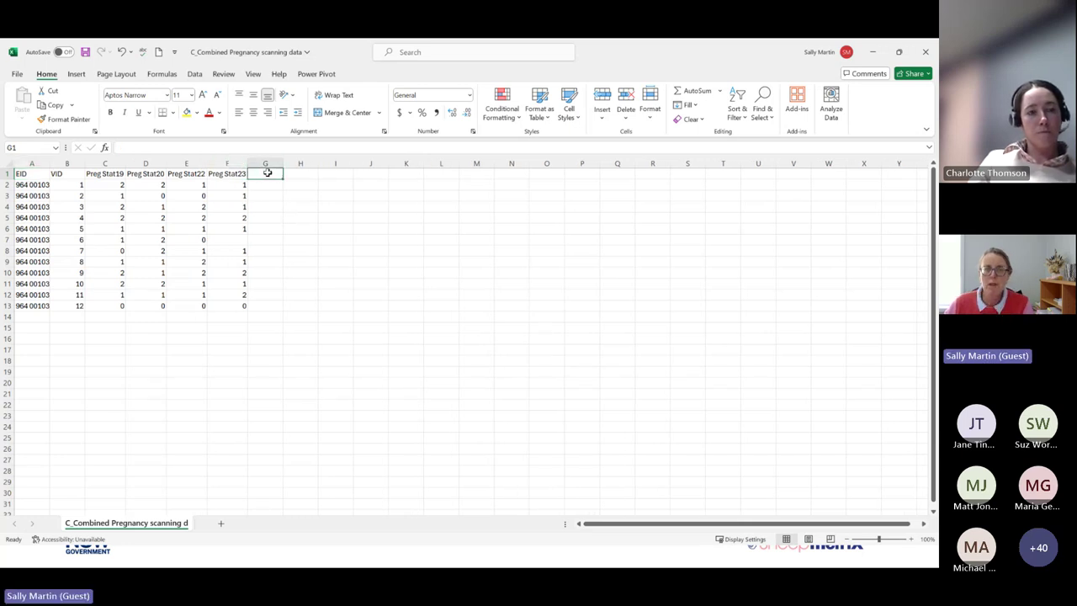
{"action": "type", "text": "Preg"}
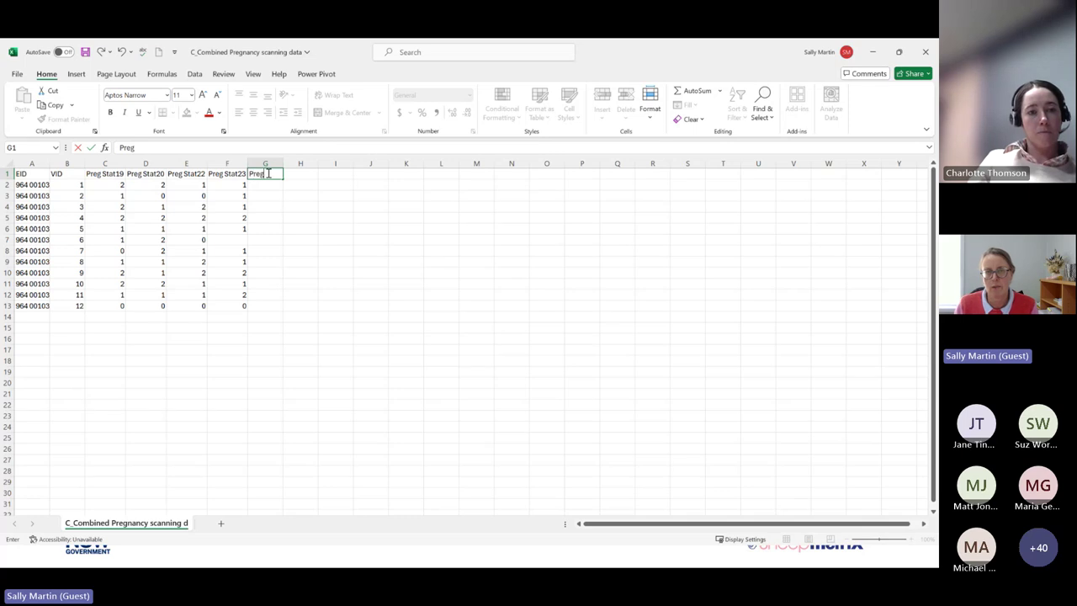
{"action": "key", "text": "Return"}
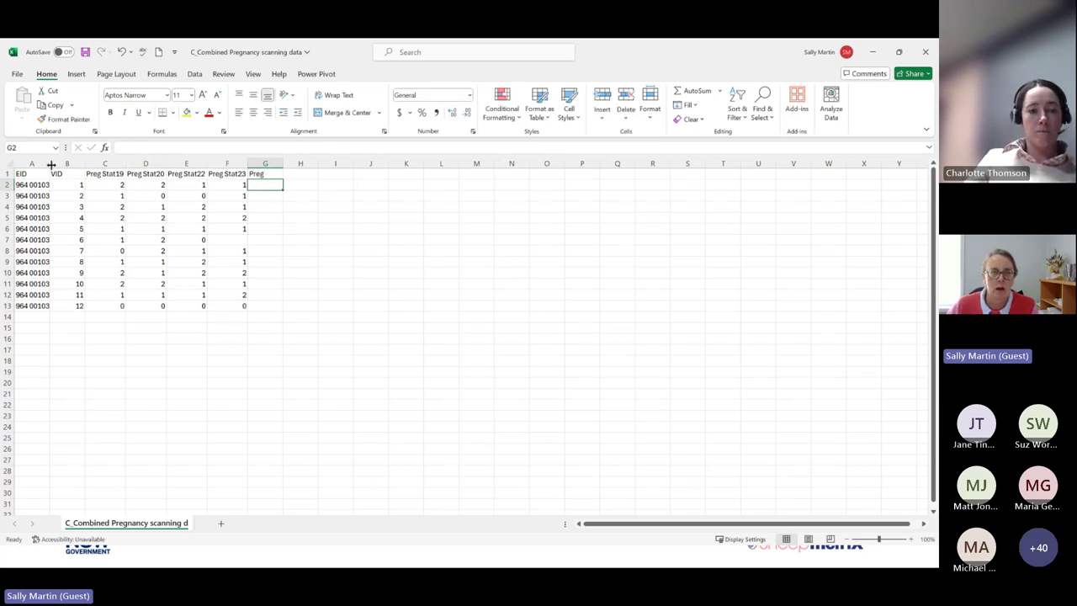
{"action": "left_click_drag", "start_coordinate": [50, 163], "coordinate": [80, 163]}
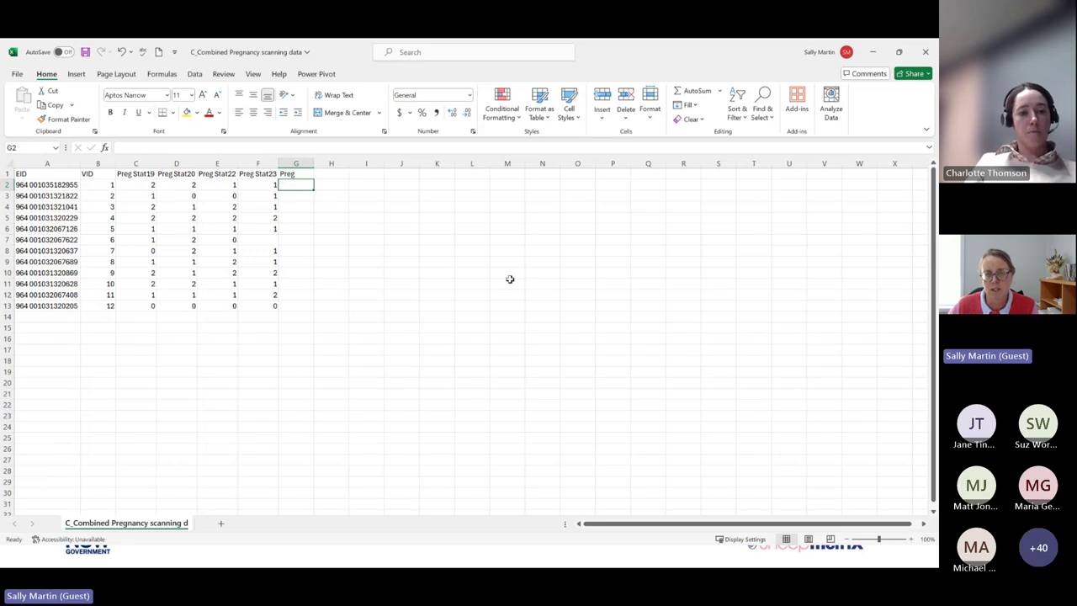
- Enter =CONCATENATE(C2,D2,E2,F2) in G2 to join row 2's four Preg Stat values
{"action": "type", "text": "="}
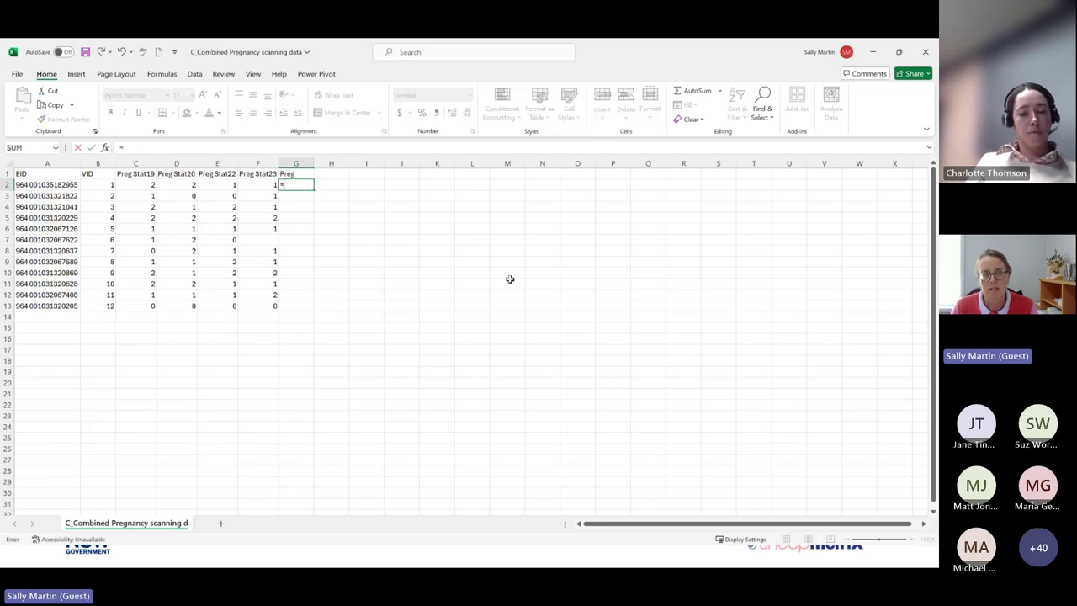
{"action": "type", "text": "con"}
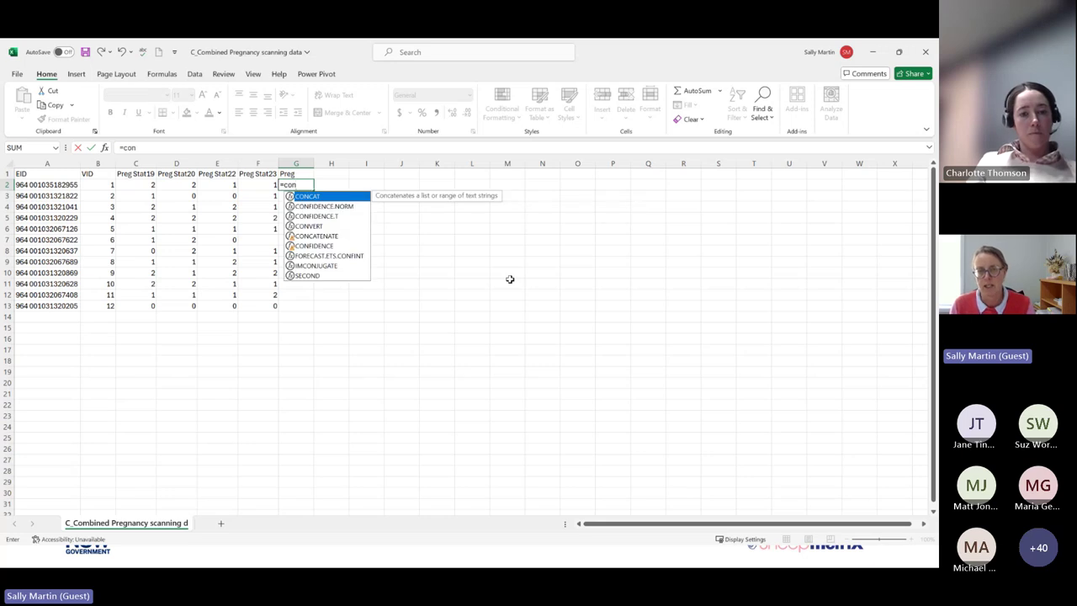
{"action": "type", "text": "cat"}
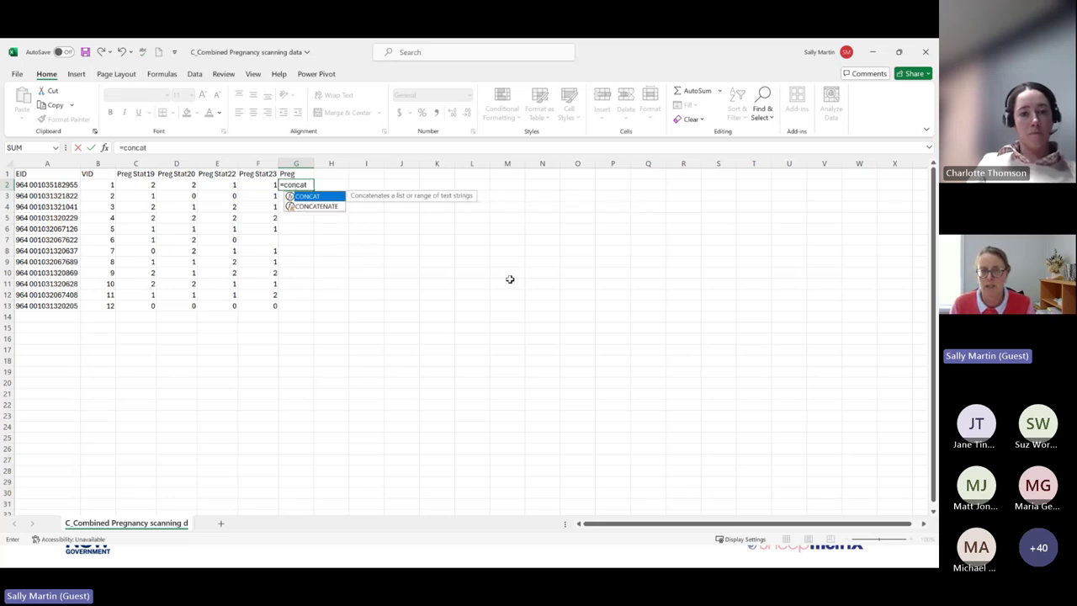
{"action": "type", "text": "enate("}
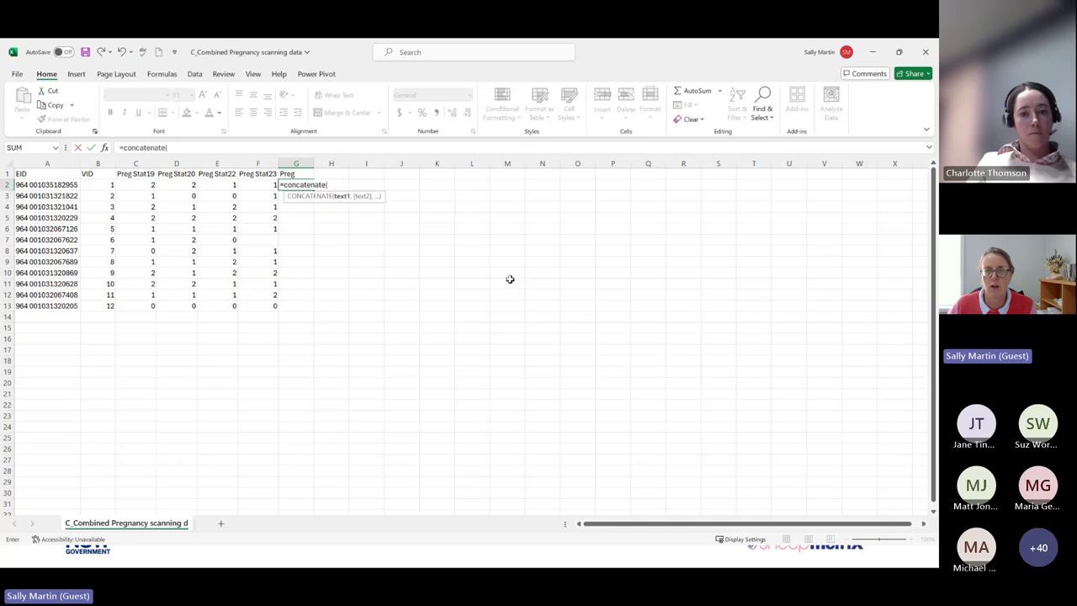
{"action": "left_click", "coordinate": [135, 183]}
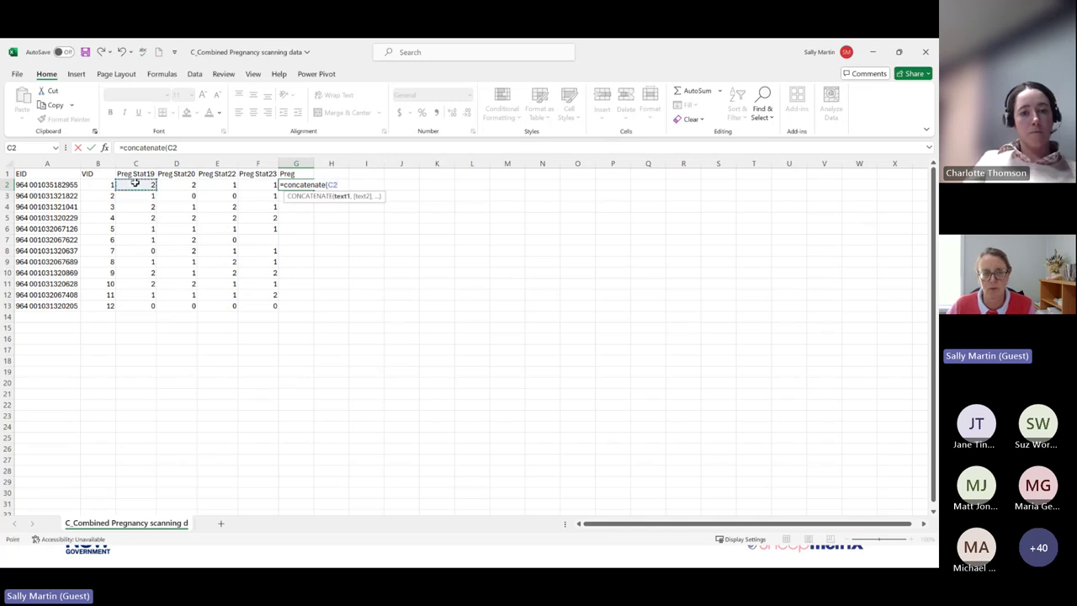
{"action": "type", "text": ","}
{"action": "left_click", "coordinate": [183, 182]}
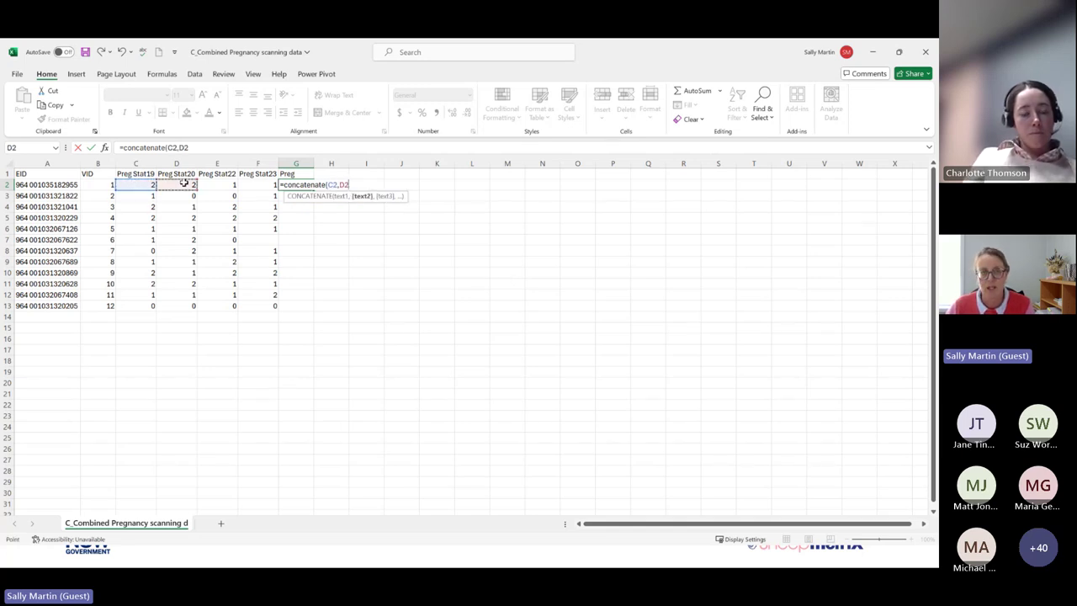
{"action": "type", "text": ","}
{"action": "left_click", "coordinate": [217, 183]}
{"action": "type", "text": ","}
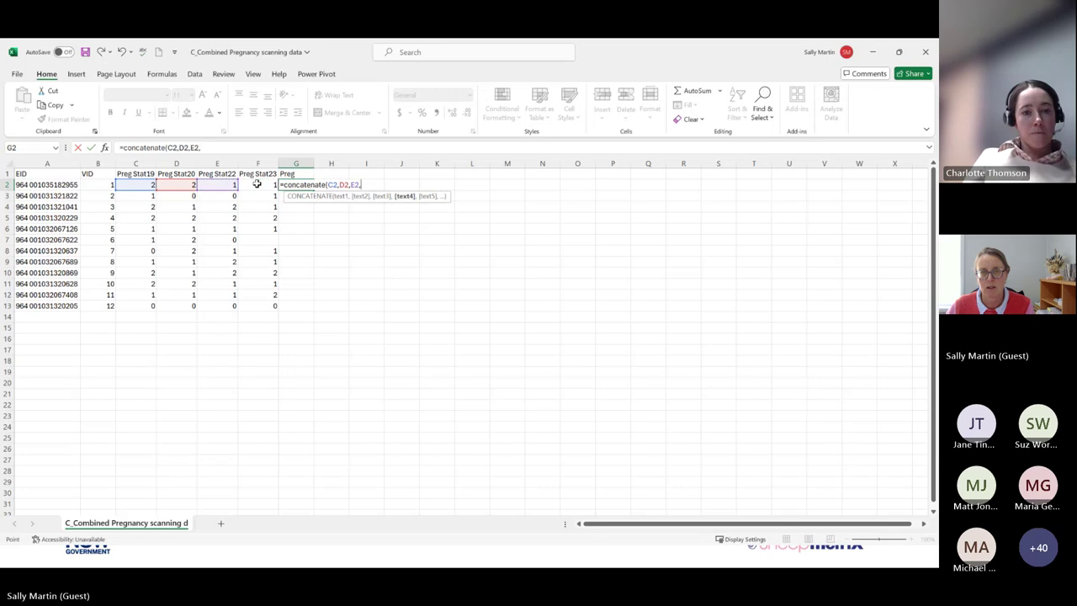
{"action": "left_click", "coordinate": [256, 184]}
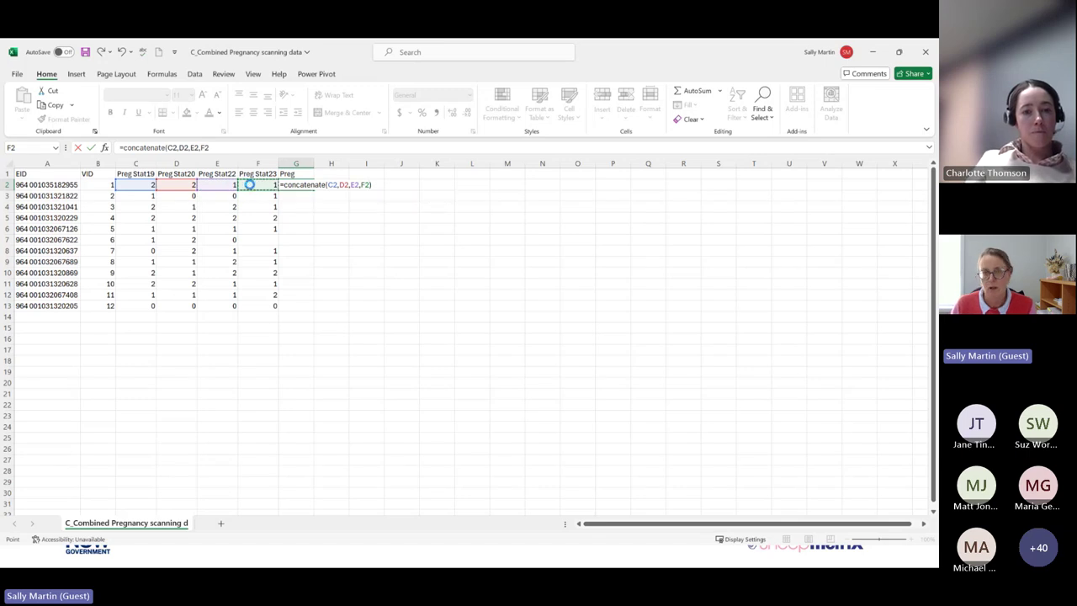
{"action": "key", "text": "Return"}
- Copy the G2 formula down to G13 and select the Preg column
{"action": "left_click", "coordinate": [296, 183]}
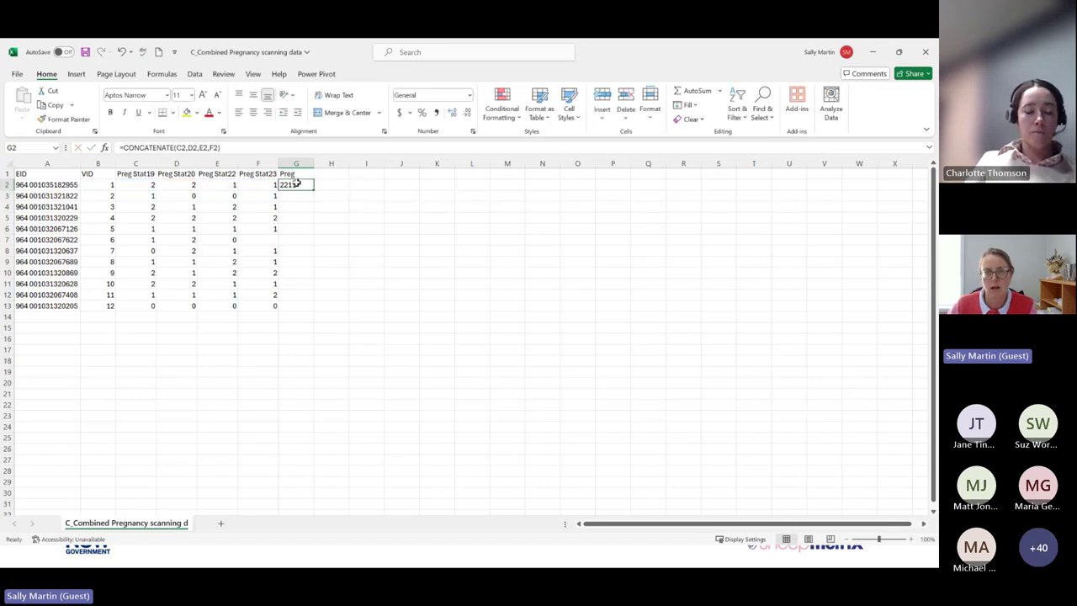
{"action": "double_click", "coordinate": [313, 189]}
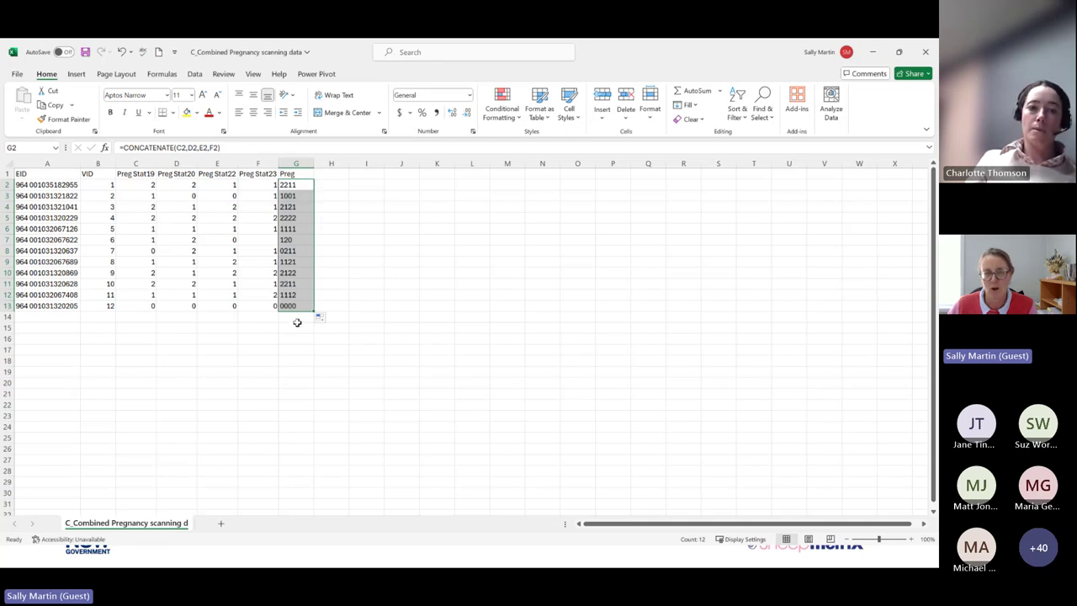
{"action": "left_click", "coordinate": [292, 184]}
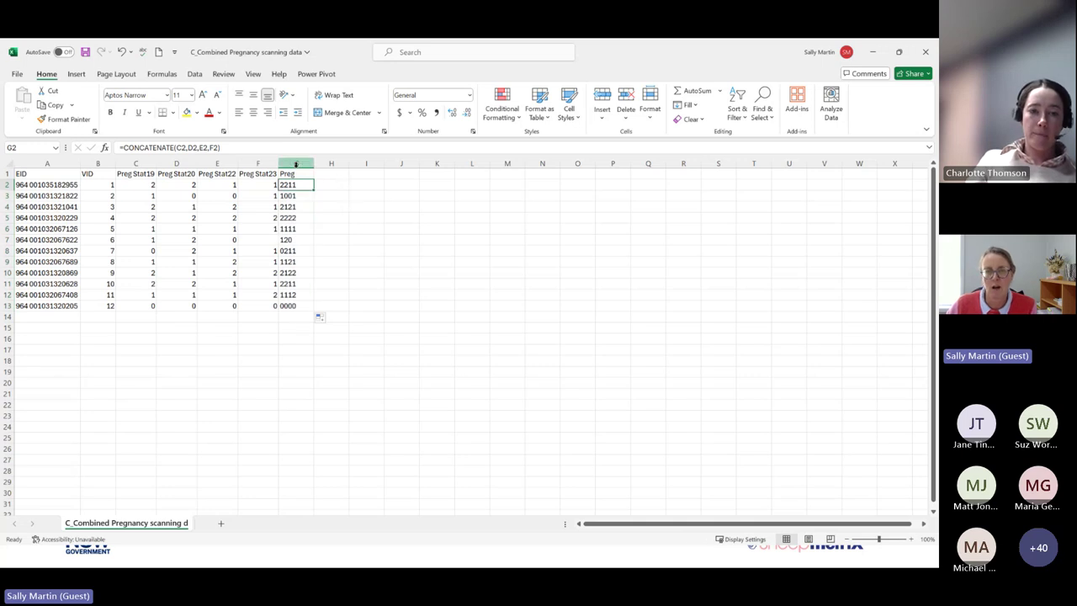
{"action": "left_click", "coordinate": [295, 163]}
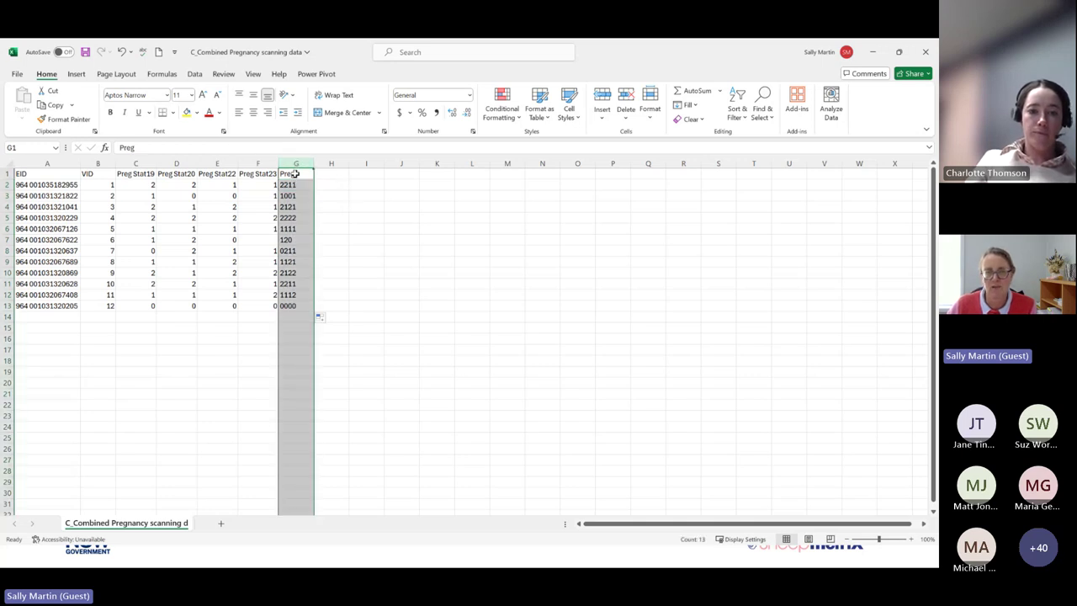
{"action": "left_click", "coordinate": [296, 173]}
- Fill G1:G13 yellow, then check the formulas in G2 and G3
{"action": "left_click_drag", "start_coordinate": [297, 173], "coordinate": [299, 305]}
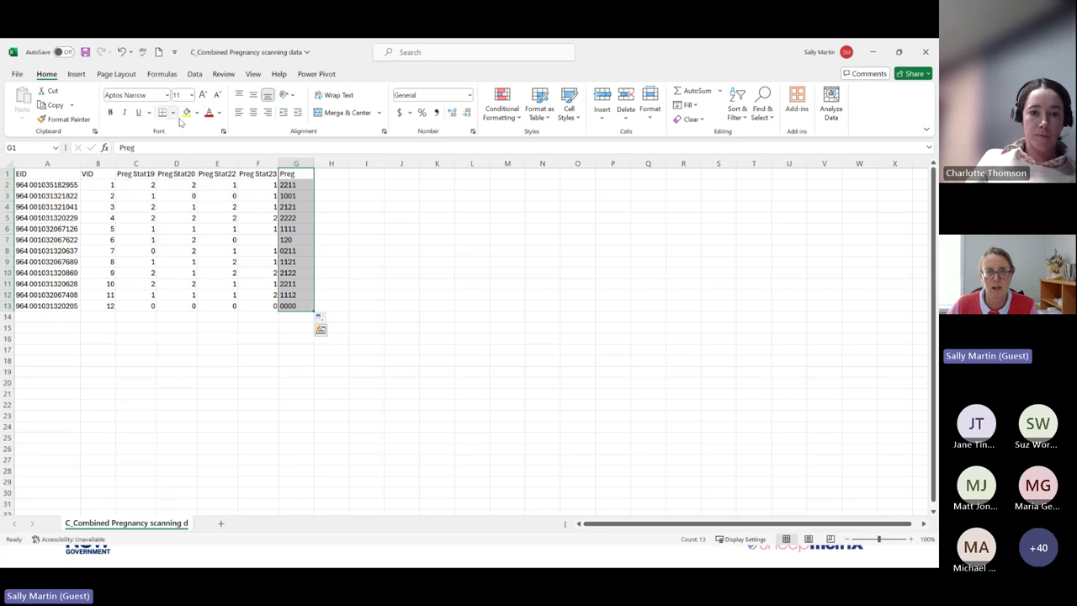
{"action": "left_click", "coordinate": [188, 112]}
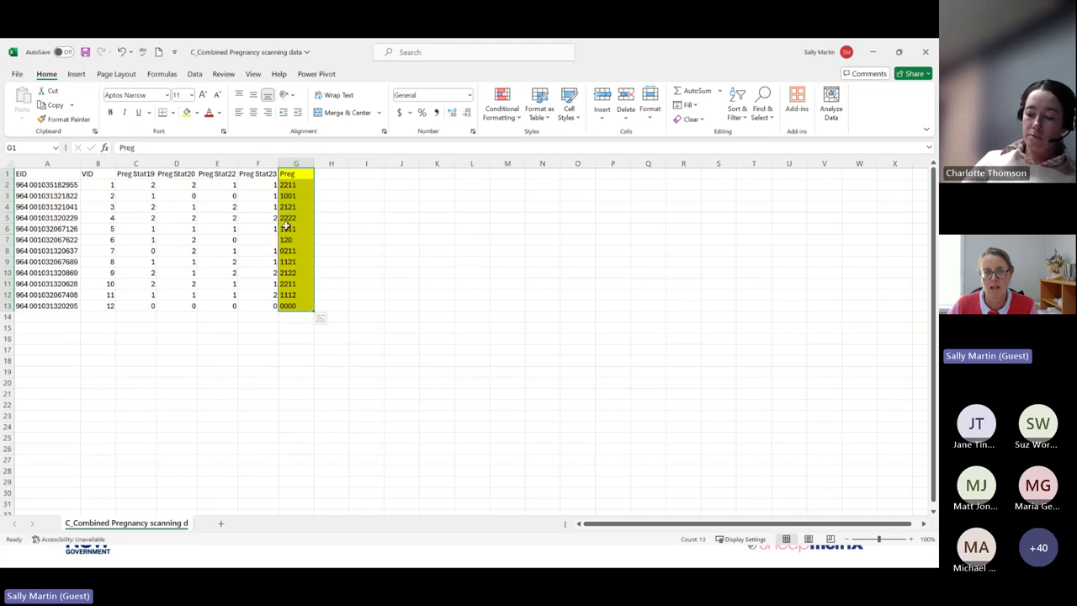
{"action": "left_click", "coordinate": [302, 184]}
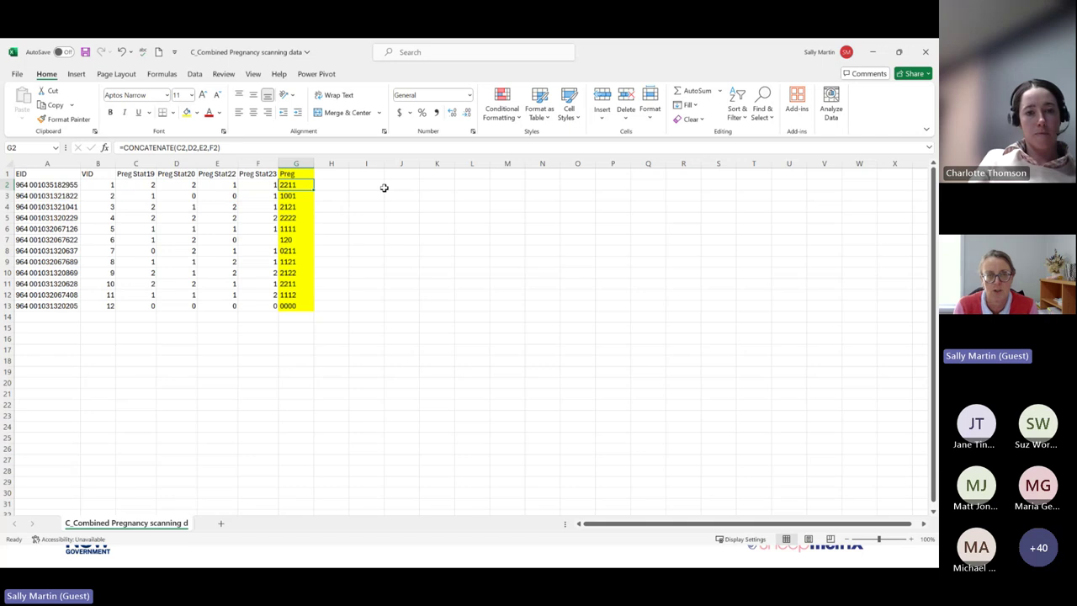
{"action": "left_click", "coordinate": [292, 196]}
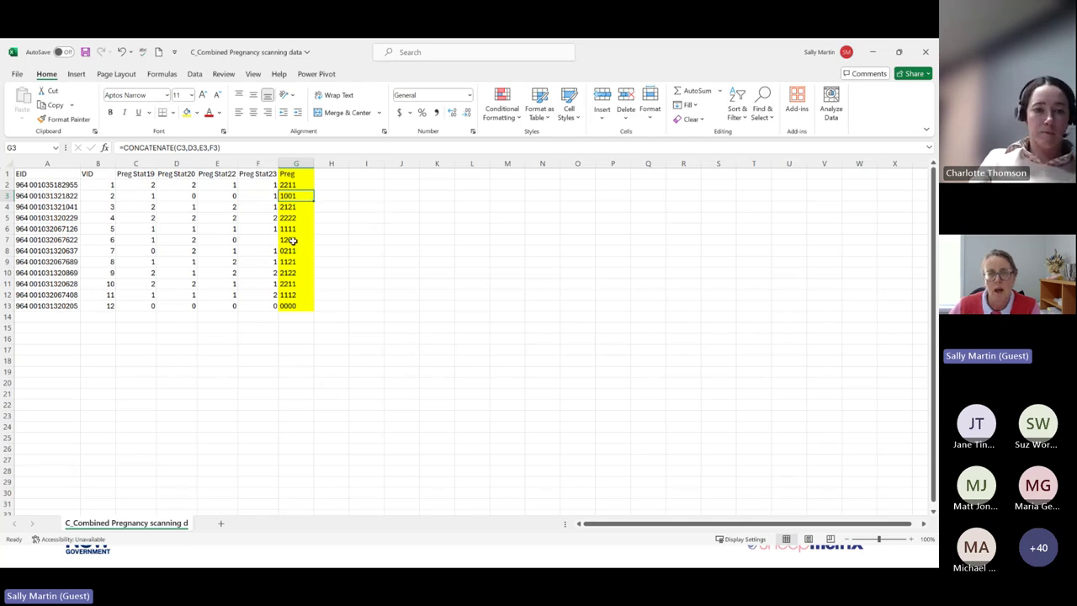
- Enter X in the empty F7 cell so G7 reads 120X
{"action": "left_click", "coordinate": [256, 240]}
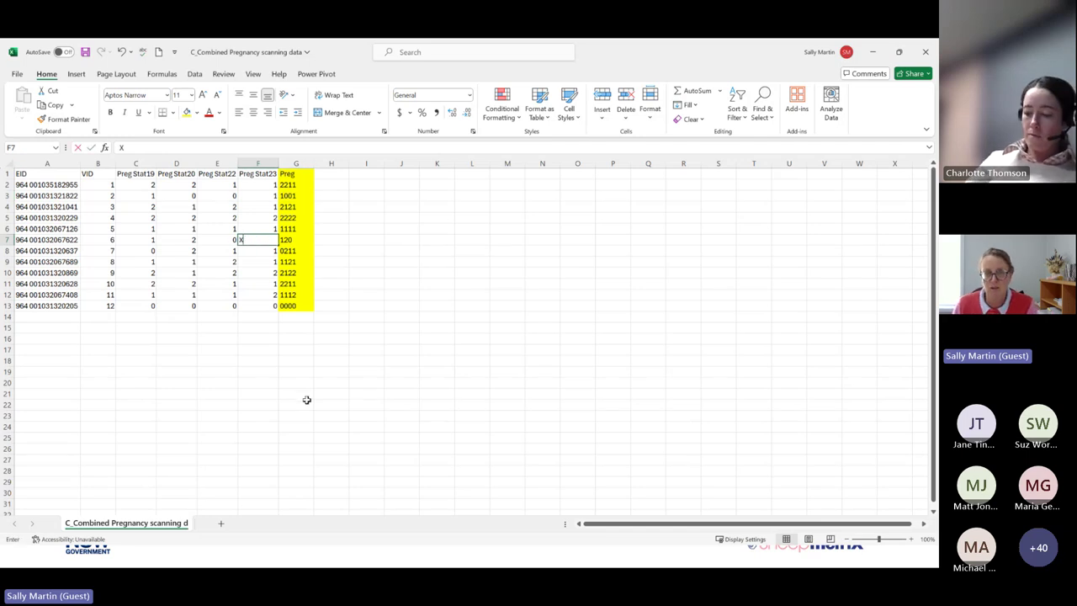
{"action": "key", "text": "Return"}
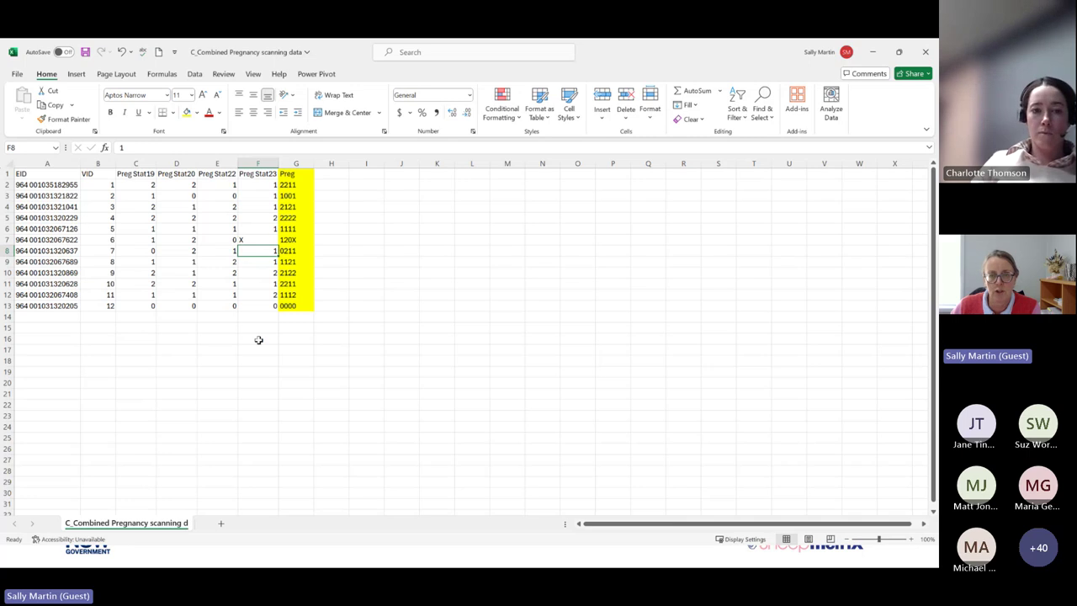
{"action": "left_click", "coordinate": [288, 241]}
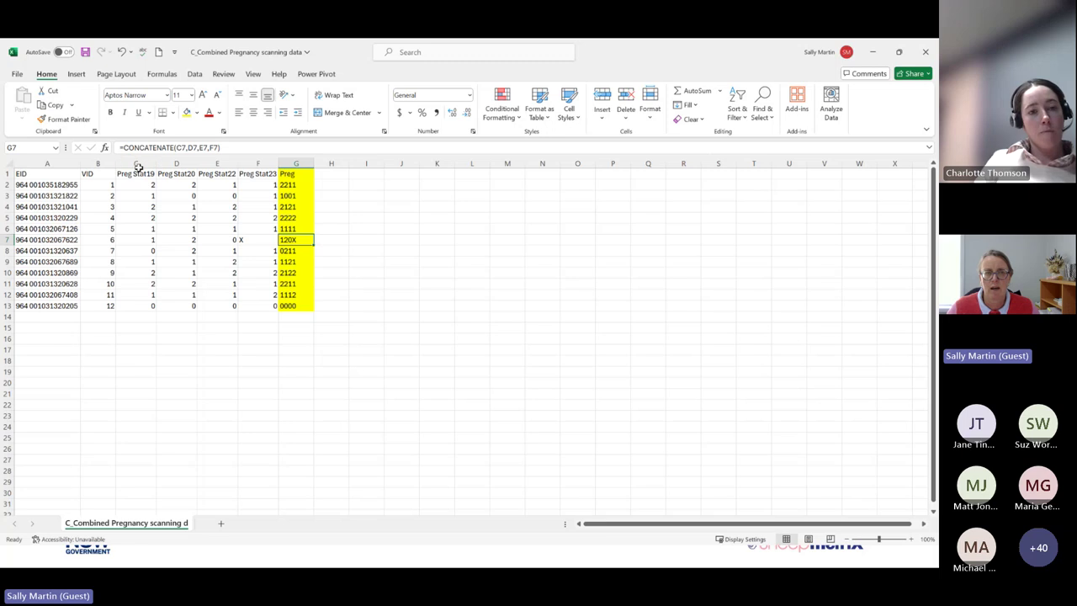
{"action": "left_click_drag", "start_coordinate": [140, 163], "coordinate": [259, 174]}
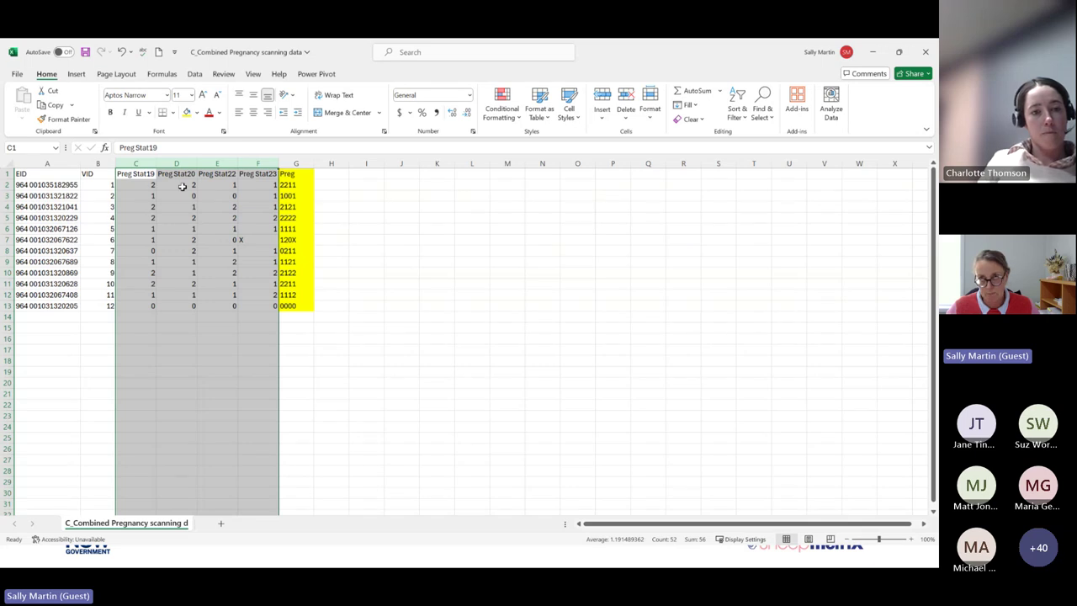
{"action": "left_click", "coordinate": [291, 268]}
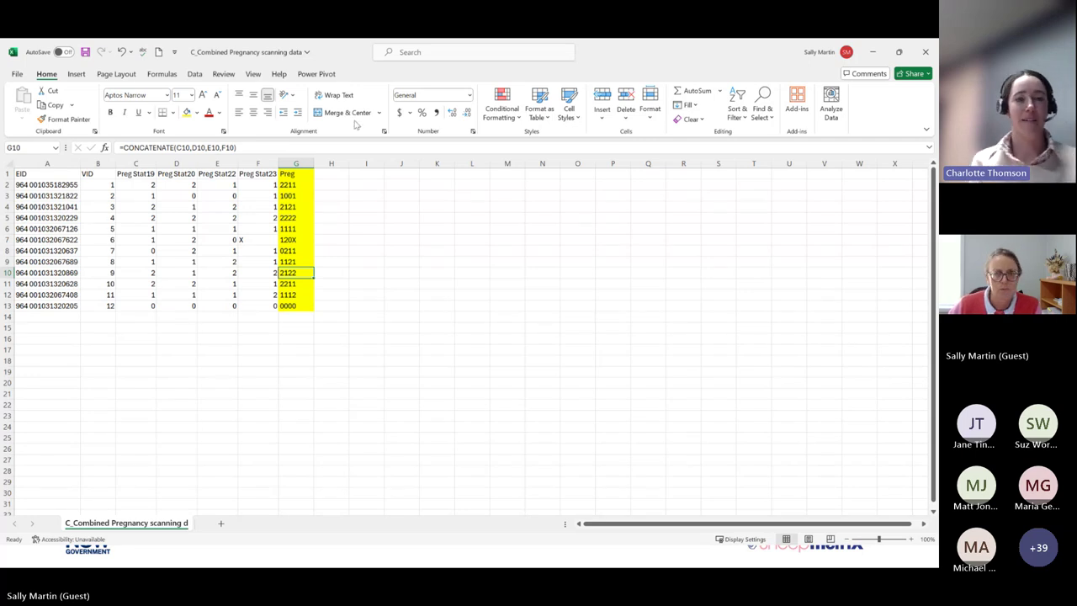
{"action": "left_click", "coordinate": [302, 175]}
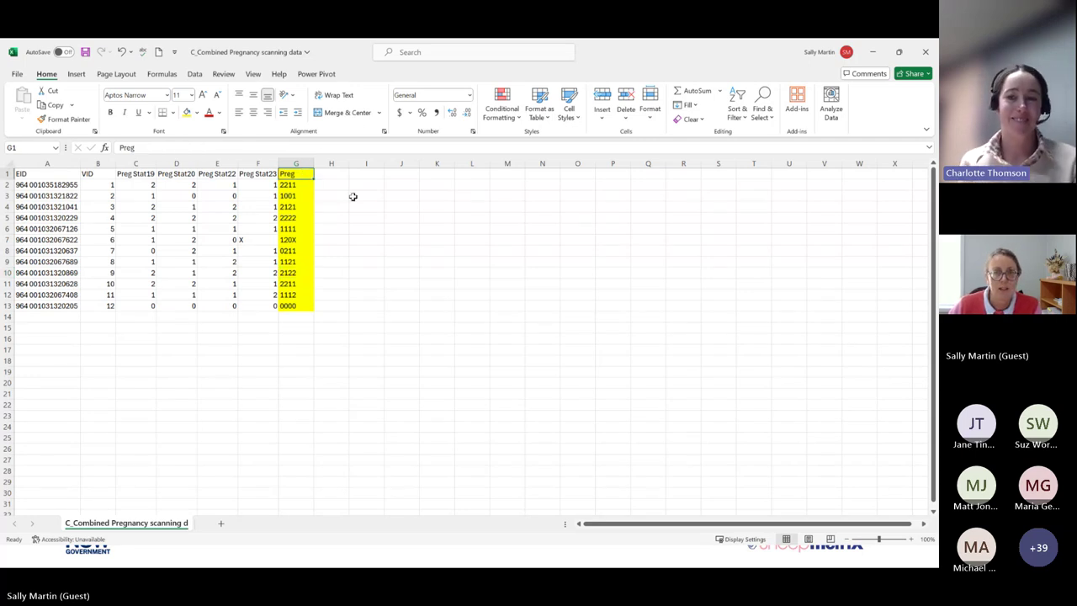
- Turn on header filters and sort the table A to Z by Preg, 0000 first
{"action": "left_click", "coordinate": [195, 73]}
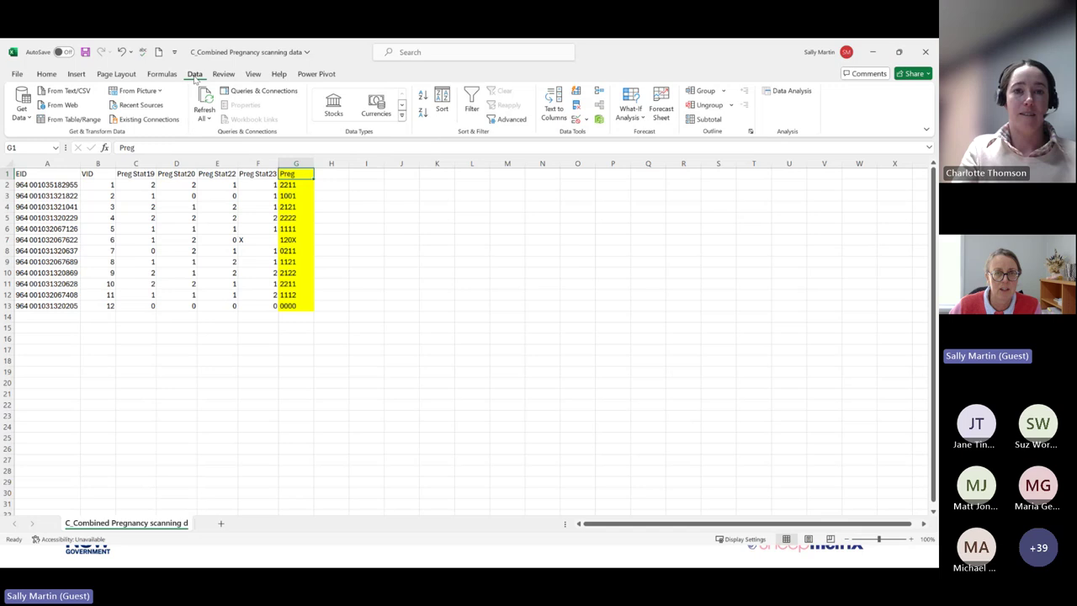
{"action": "left_click", "coordinate": [472, 102]}
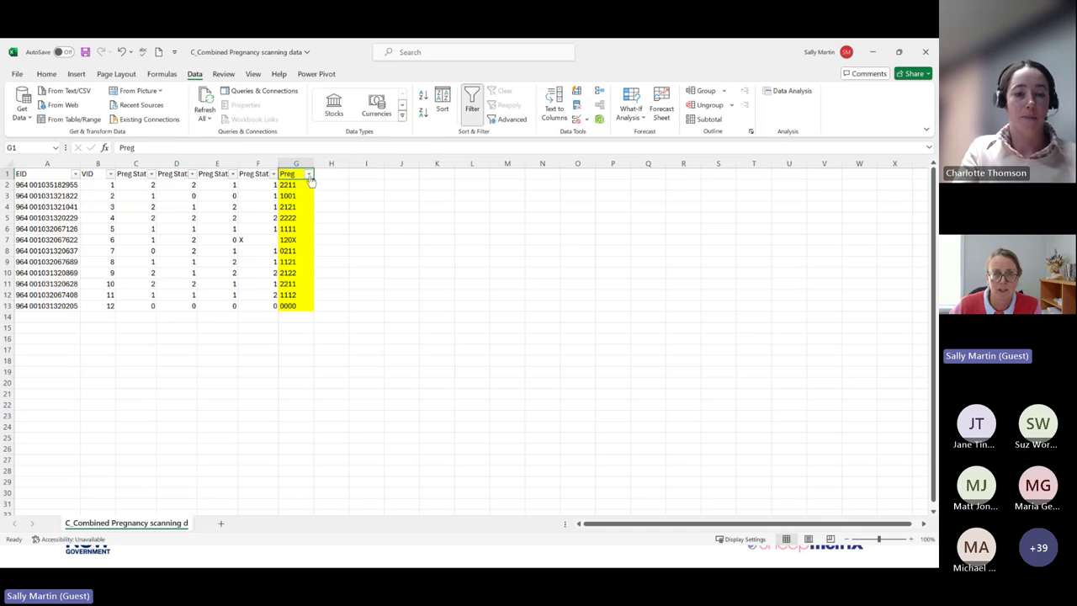
{"action": "left_click", "coordinate": [309, 176]}
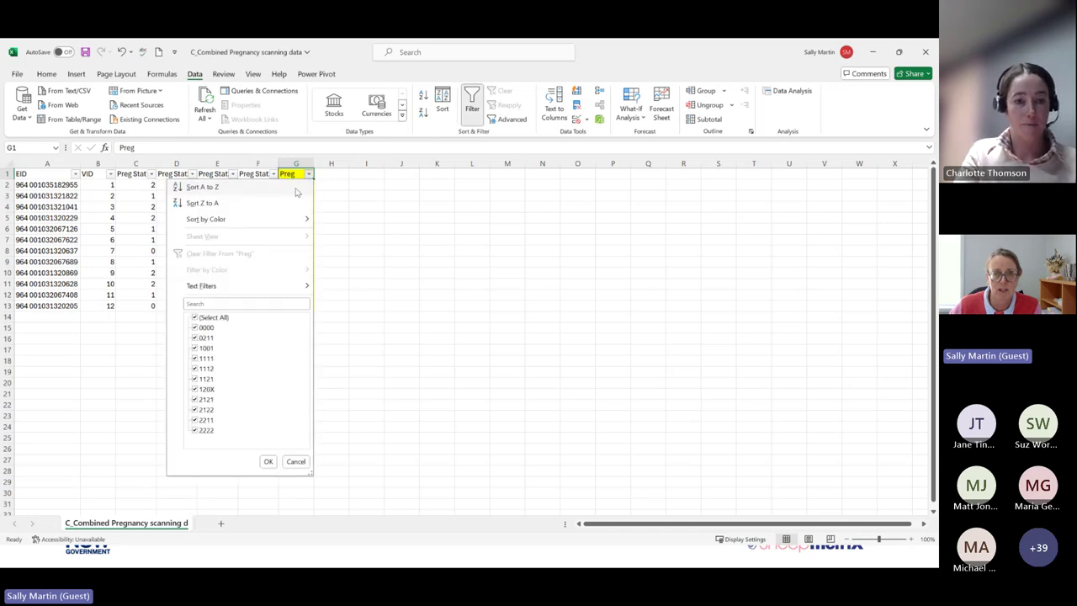
{"action": "left_click", "coordinate": [295, 190]}
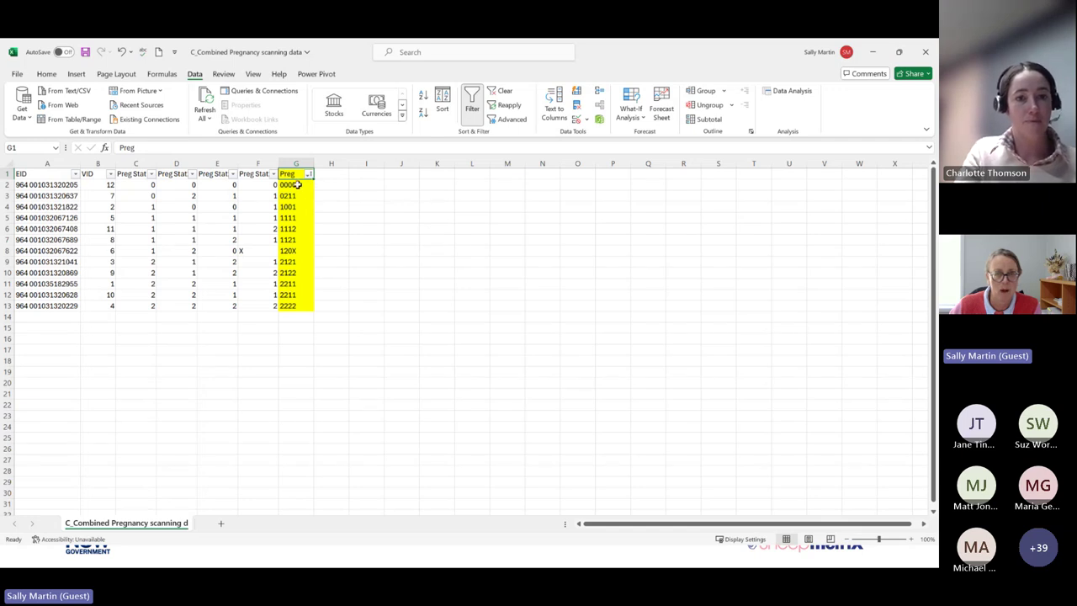
{"action": "left_click_drag", "start_coordinate": [298, 184], "coordinate": [303, 211]}
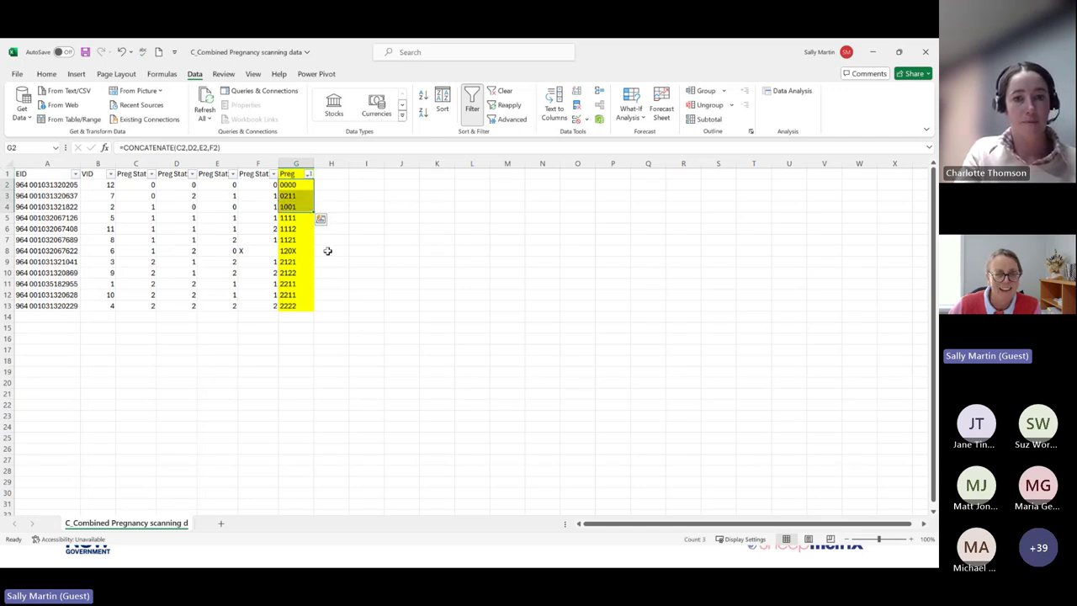
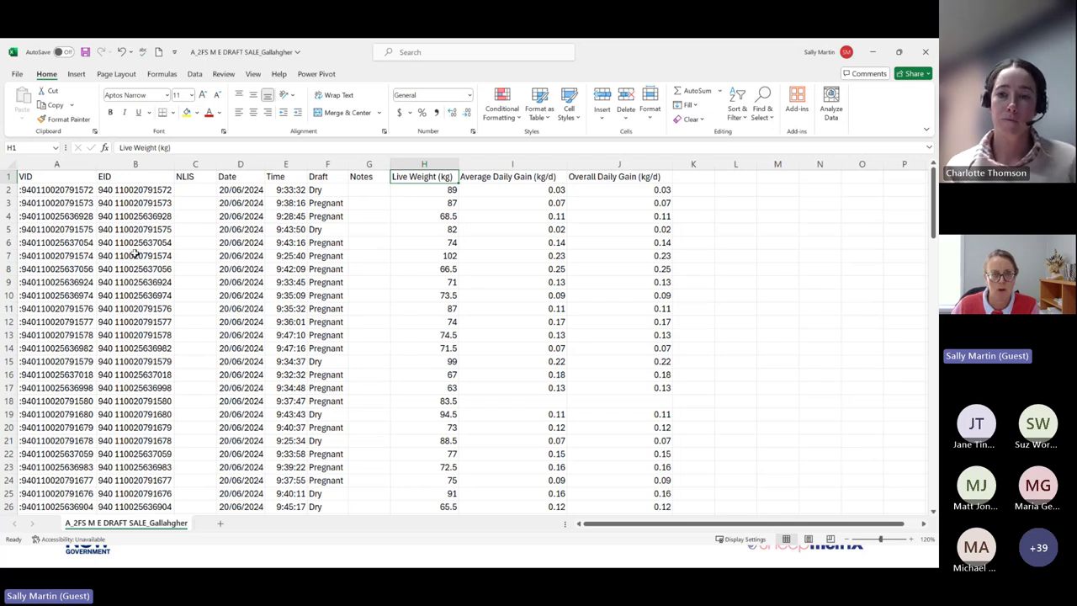
- Delete the VID column (column A) from the sheet
{"action": "left_click", "coordinate": [75, 163]}
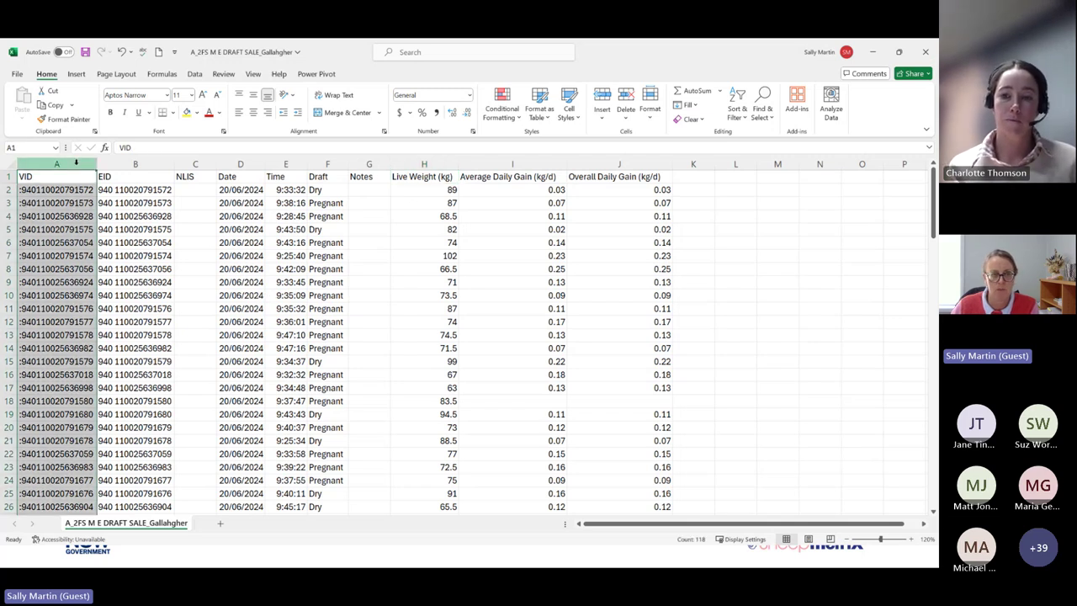
{"action": "right_click", "coordinate": [76, 163]}
{"action": "left_click", "coordinate": [101, 290]}
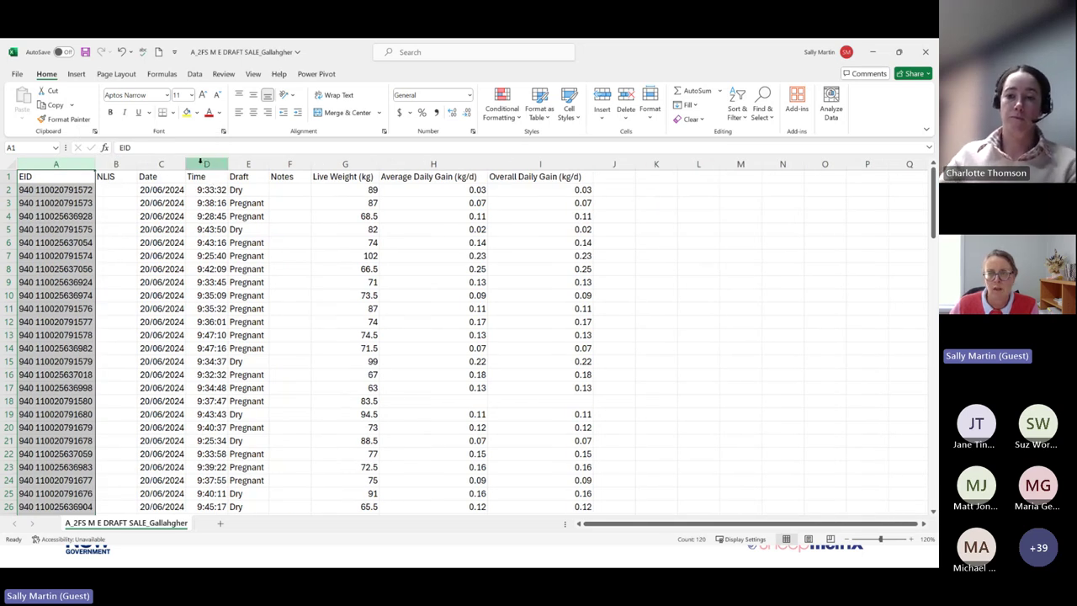
- Move the Live Weight (kg) column to after Overall Daily Gain, and delete the emptied column G
{"action": "left_click", "coordinate": [247, 178]}
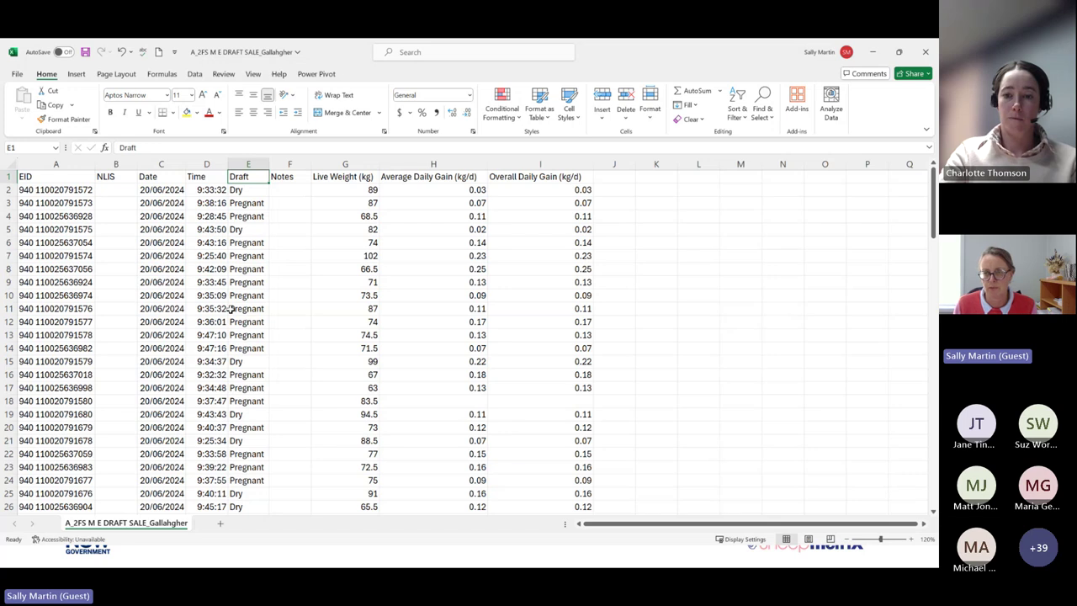
{"action": "left_click", "coordinate": [295, 175]}
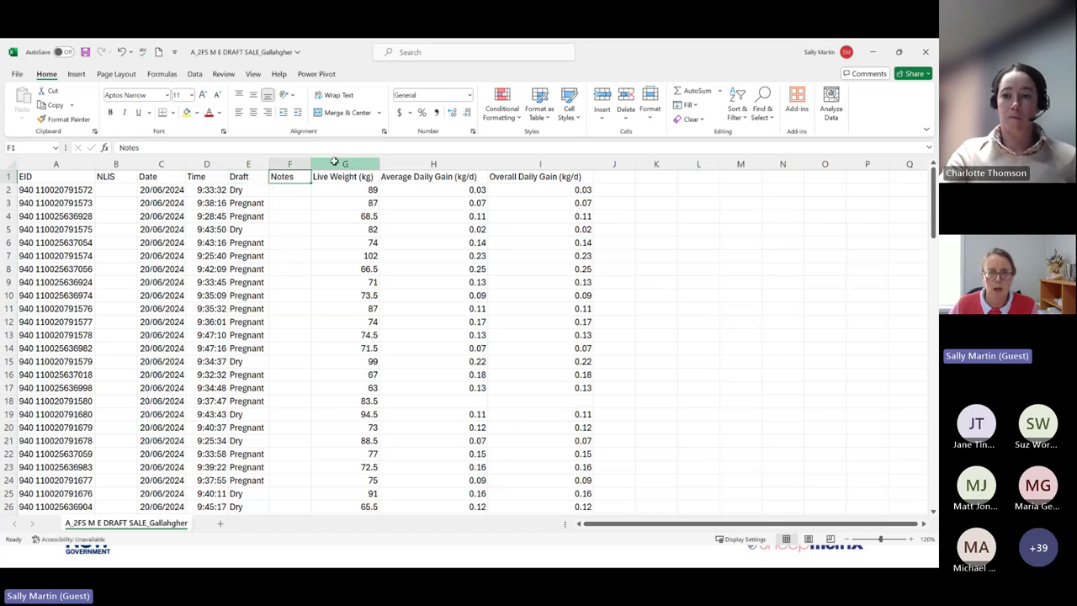
{"action": "left_click", "coordinate": [334, 162]}
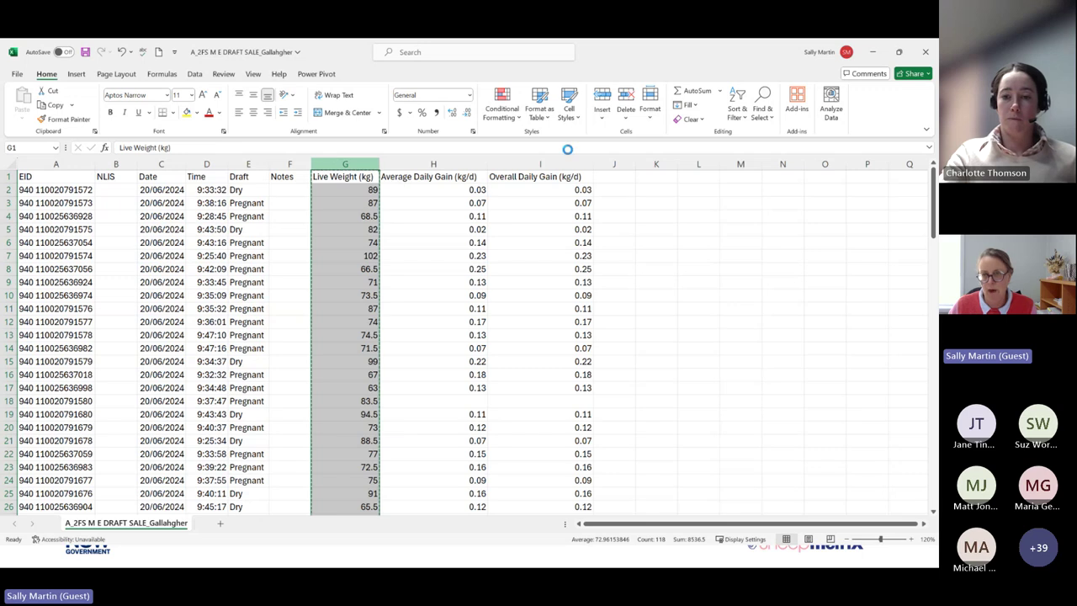
{"action": "key", "text": "ctrl+c"}
{"action": "left_click", "coordinate": [614, 163]}
{"action": "key", "text": "Return"}
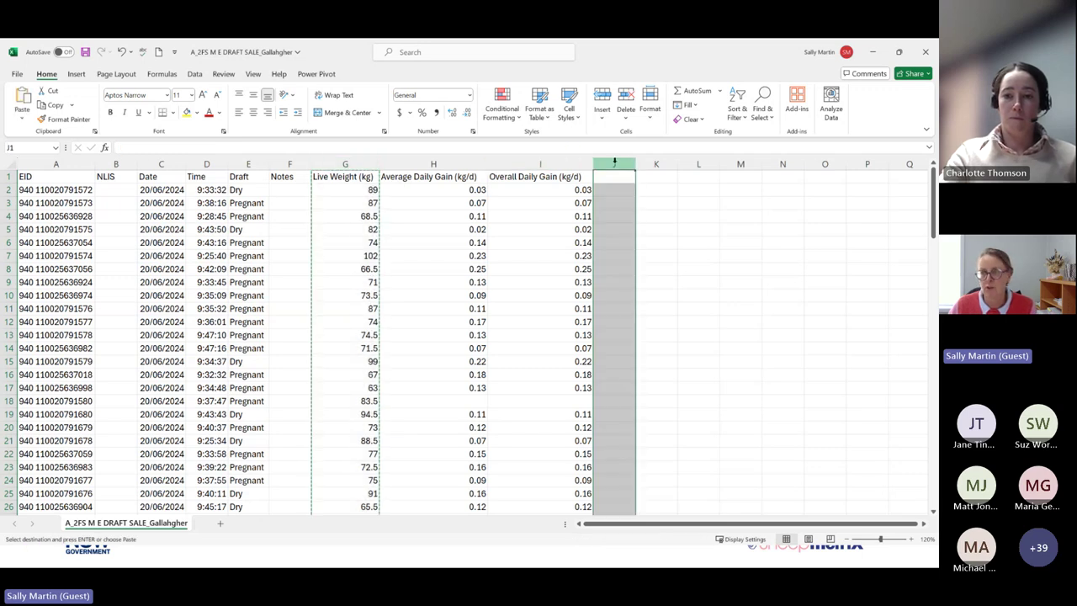
{"action": "left_click", "coordinate": [340, 160]}
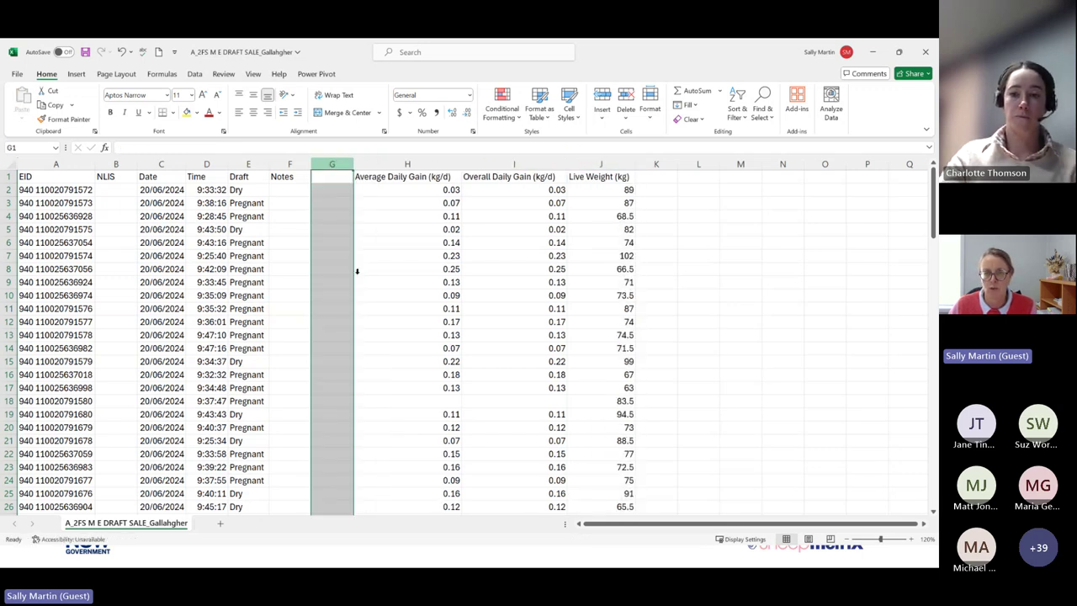
{"action": "right_click", "coordinate": [340, 162]}
{"action": "left_click", "coordinate": [371, 288]}
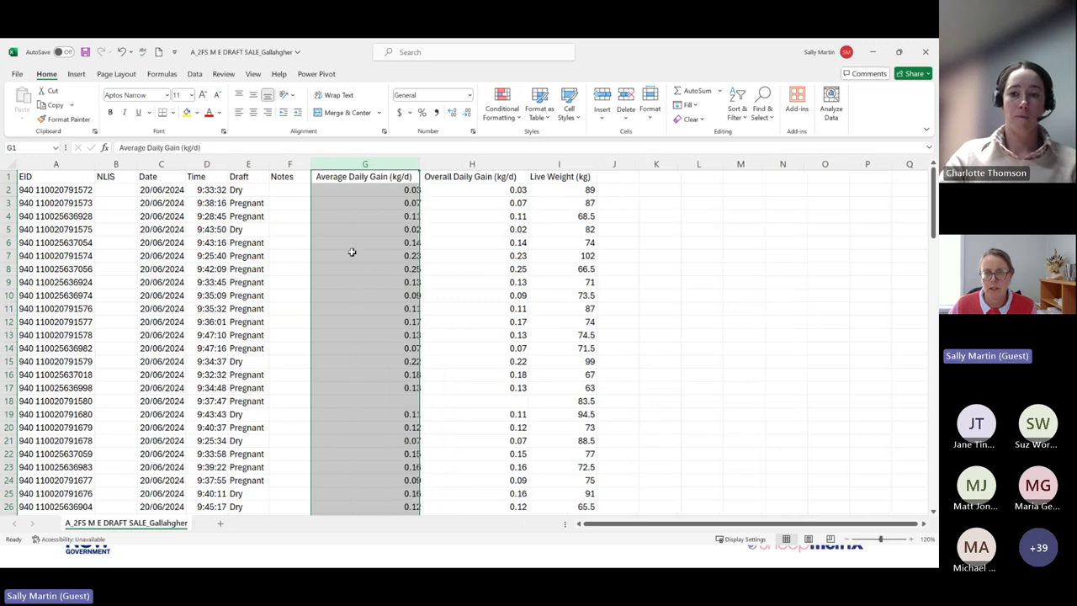
{"action": "left_click", "coordinate": [542, 178]}
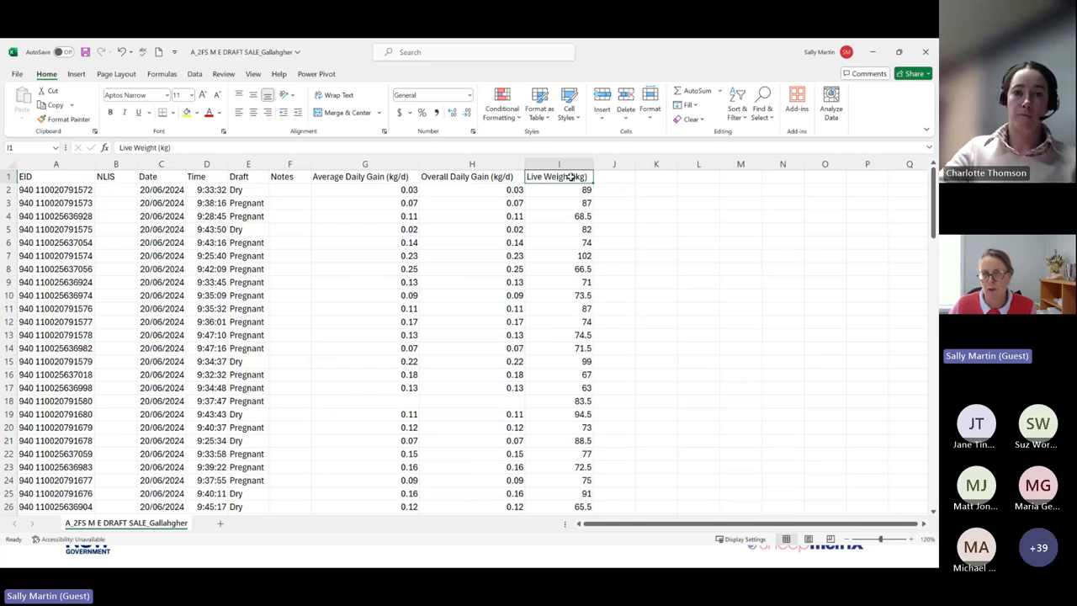
- Rename heading I1 from 'Live Weight (kg)' to 'Weight' and enter 'WEIGHT' in J1
{"action": "type", "text": "Weight"}
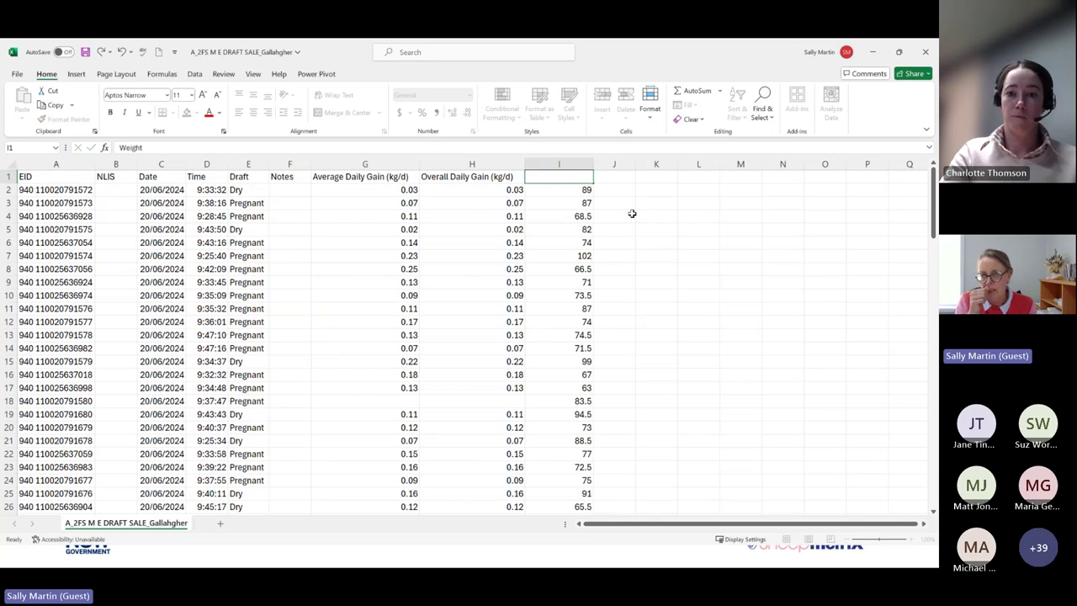
{"action": "key", "text": "Tab"}
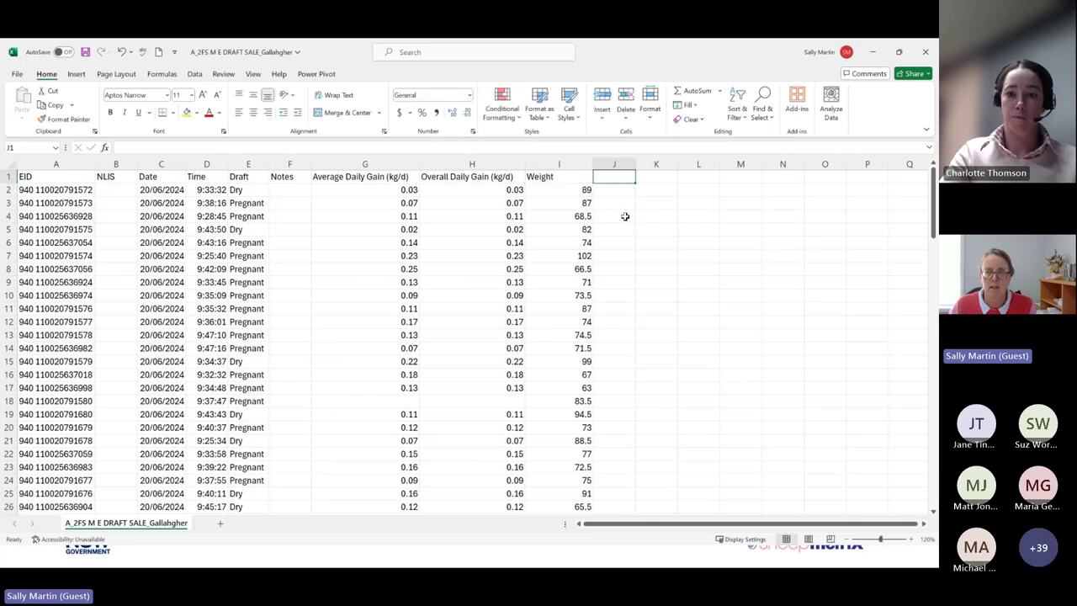
{"action": "left_click", "coordinate": [548, 176]}
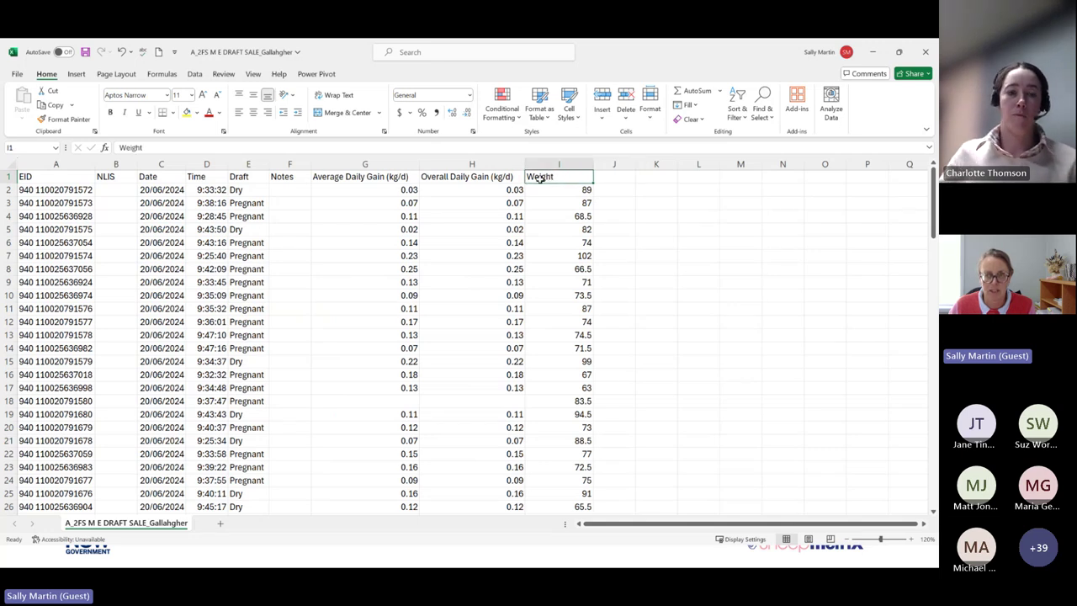
{"action": "left_click", "coordinate": [615, 176]}
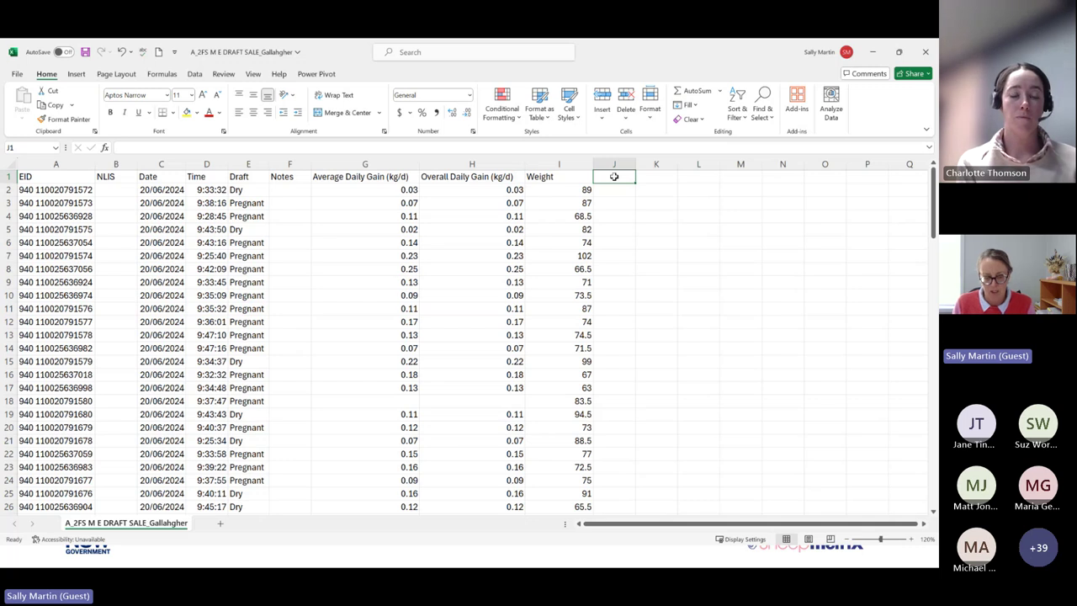
{"action": "type", "text": "WEIGHT"}
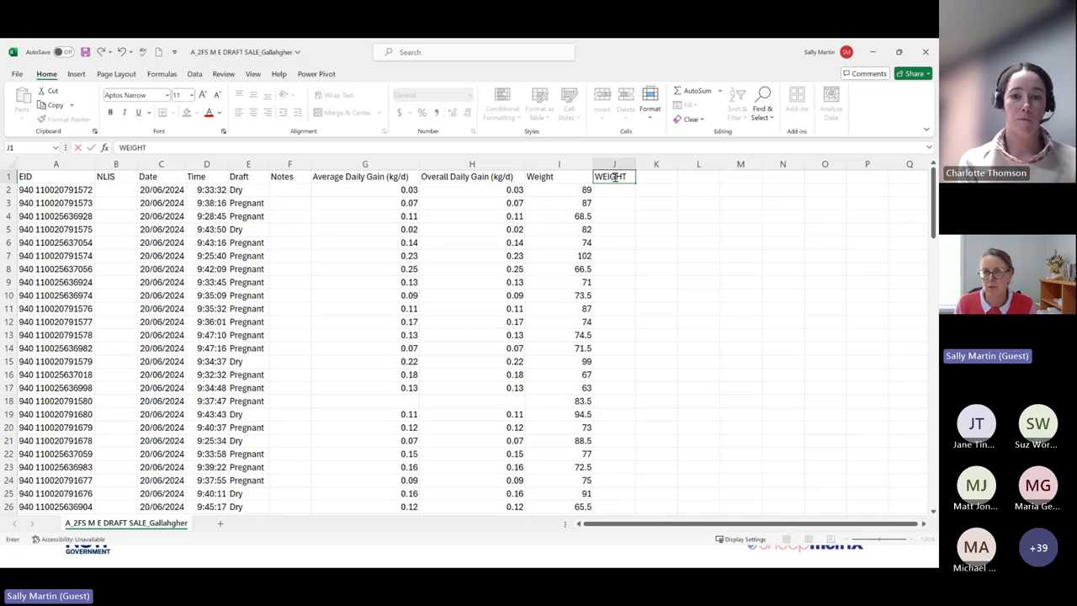
{"action": "left_click", "coordinate": [612, 204]}
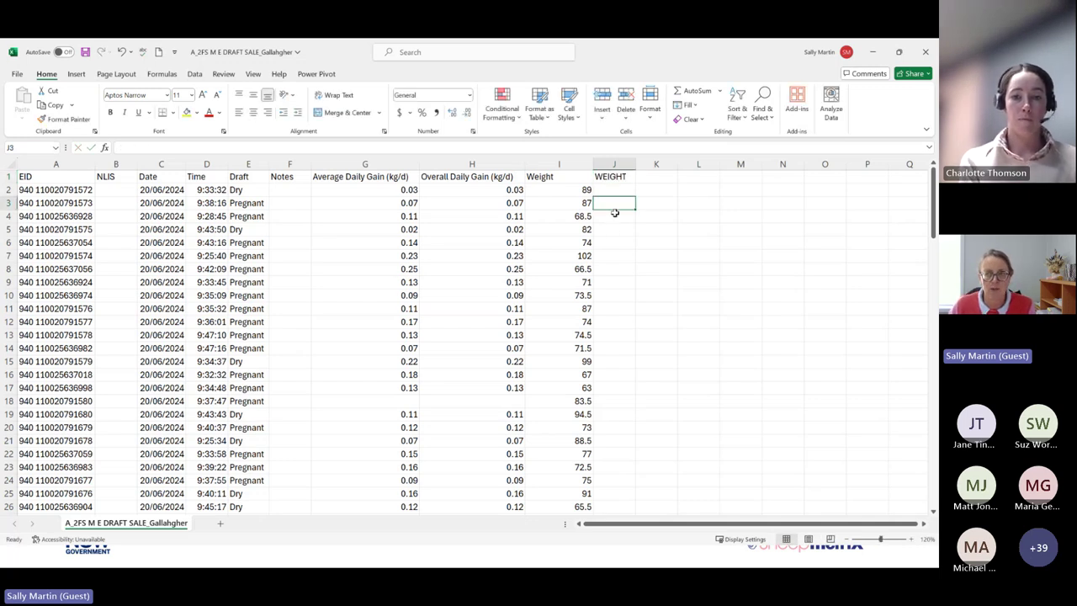
{"action": "left_click", "coordinate": [546, 178]}
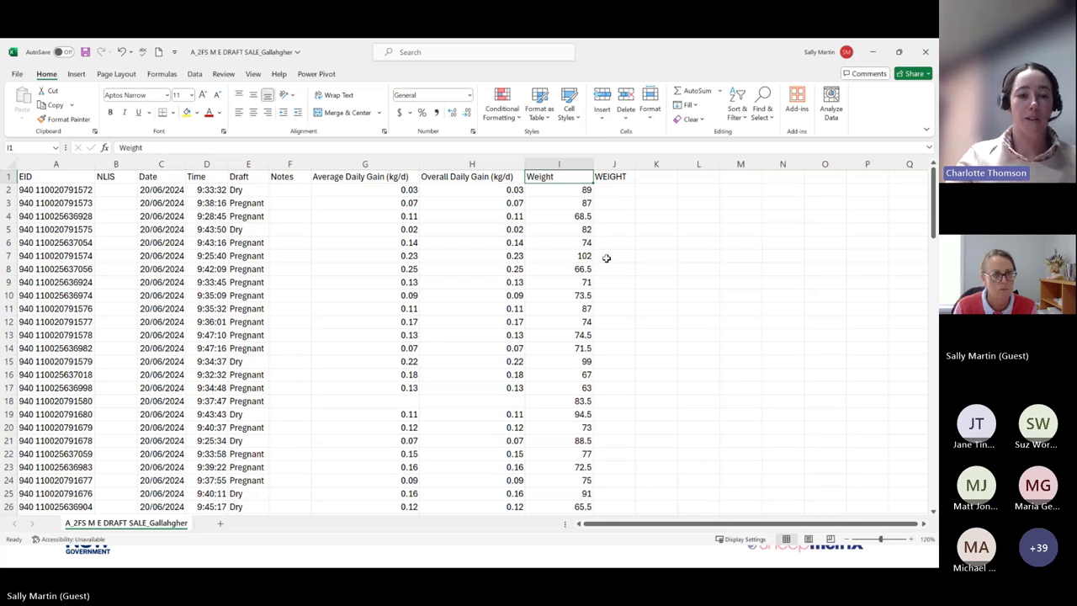
- Widen column A to fit the EIDs and remove the space after 940 in A2
{"action": "left_click", "coordinate": [51, 189]}
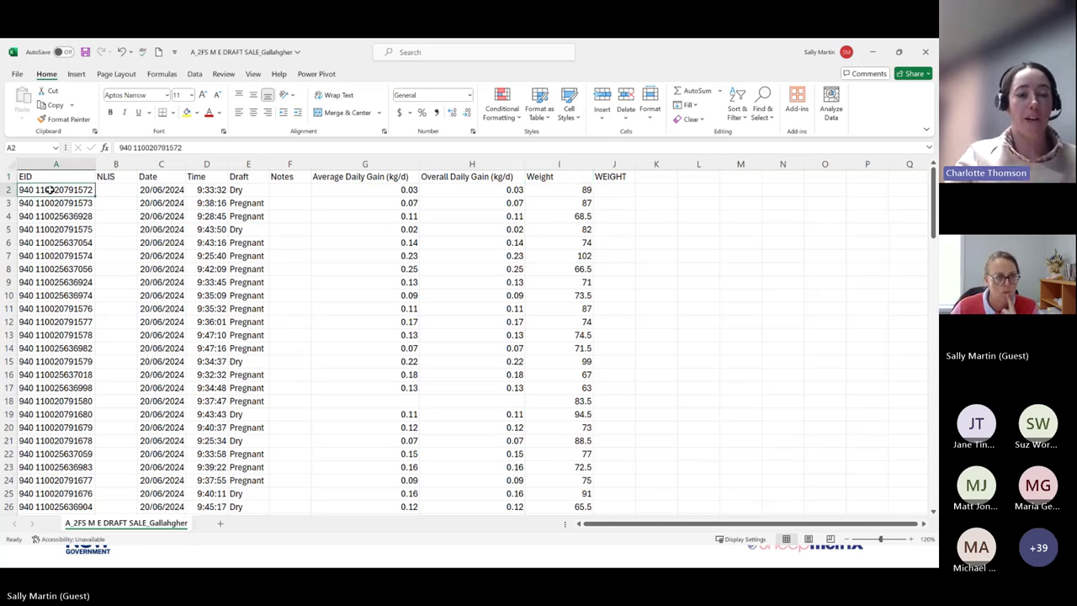
{"action": "left_click", "coordinate": [910, 539]}
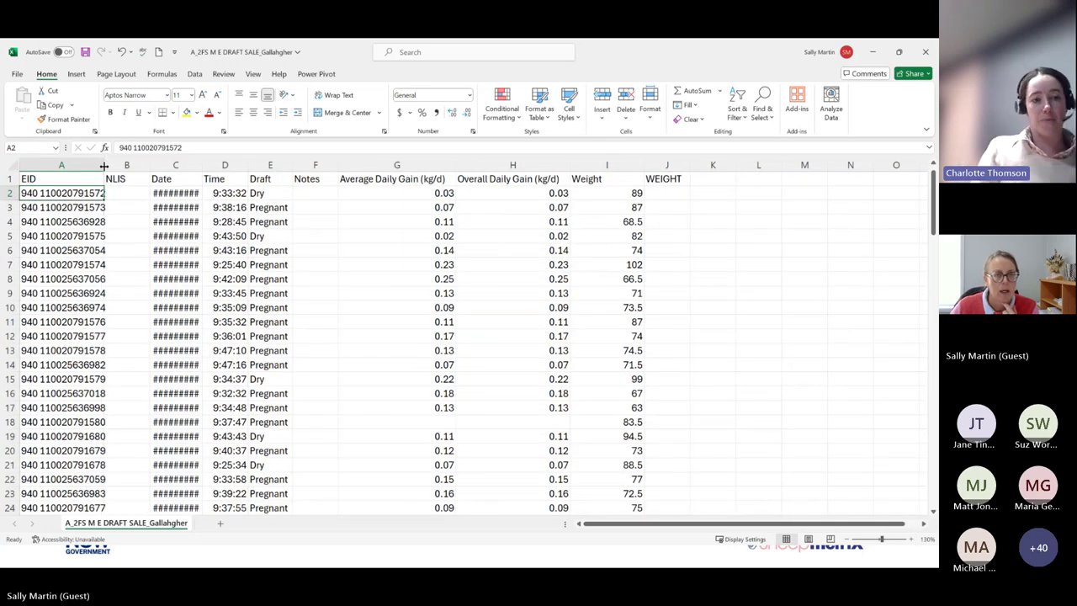
{"action": "double_click", "coordinate": [104, 165]}
{"action": "scroll", "coordinate": [118, 240], "scroll_direction": "down", "scroll_amount": 1}
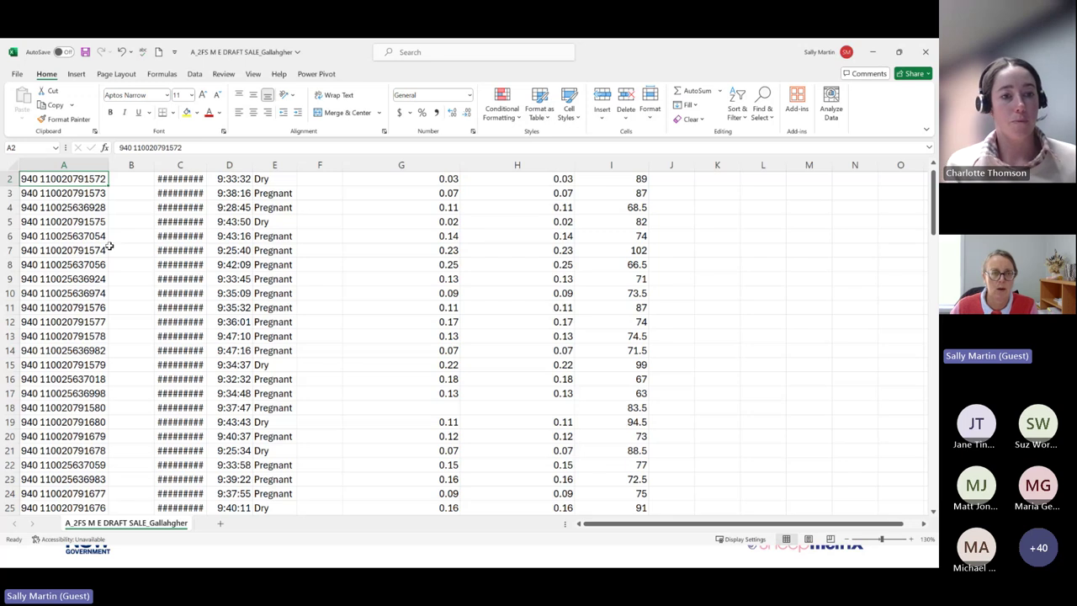
{"action": "scroll", "coordinate": [107, 246], "scroll_direction": "up", "scroll_amount": 1}
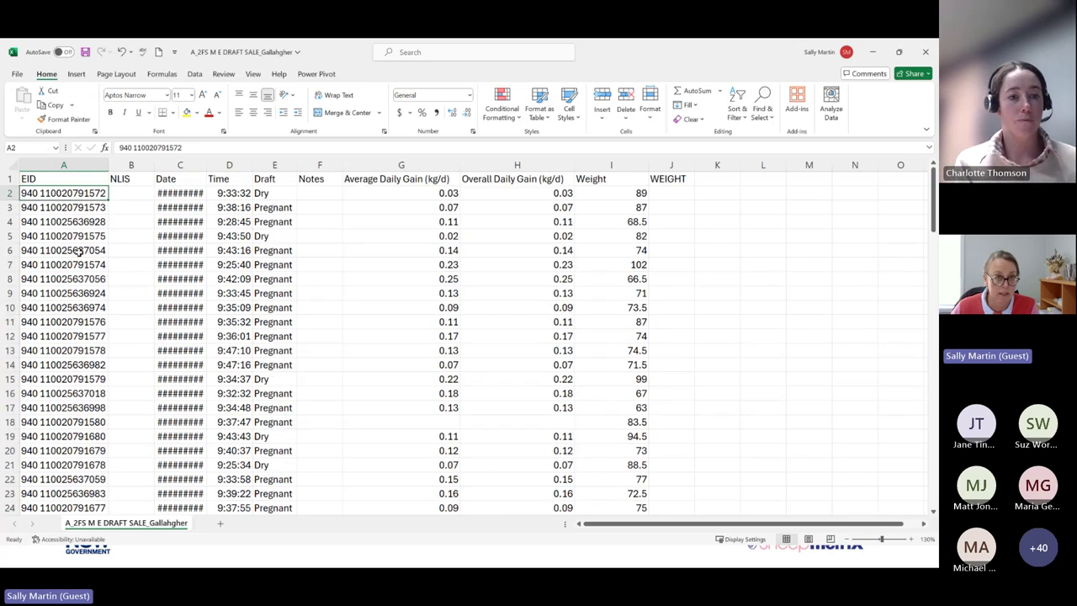
{"action": "left_click", "coordinate": [145, 147]}
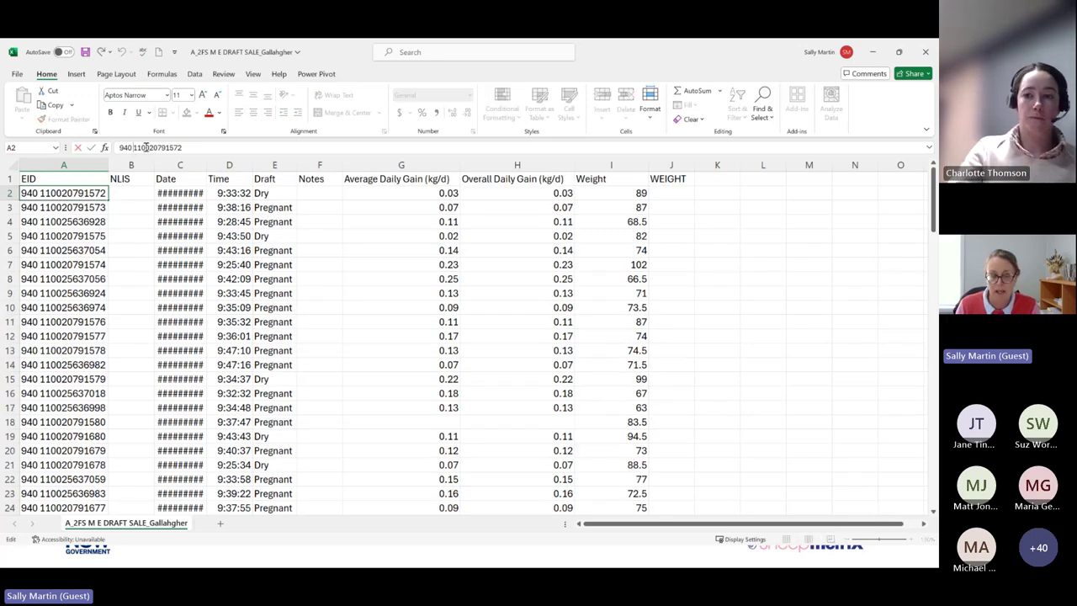
{"action": "key", "text": "BackSpace"}
{"action": "key", "text": "Return"}
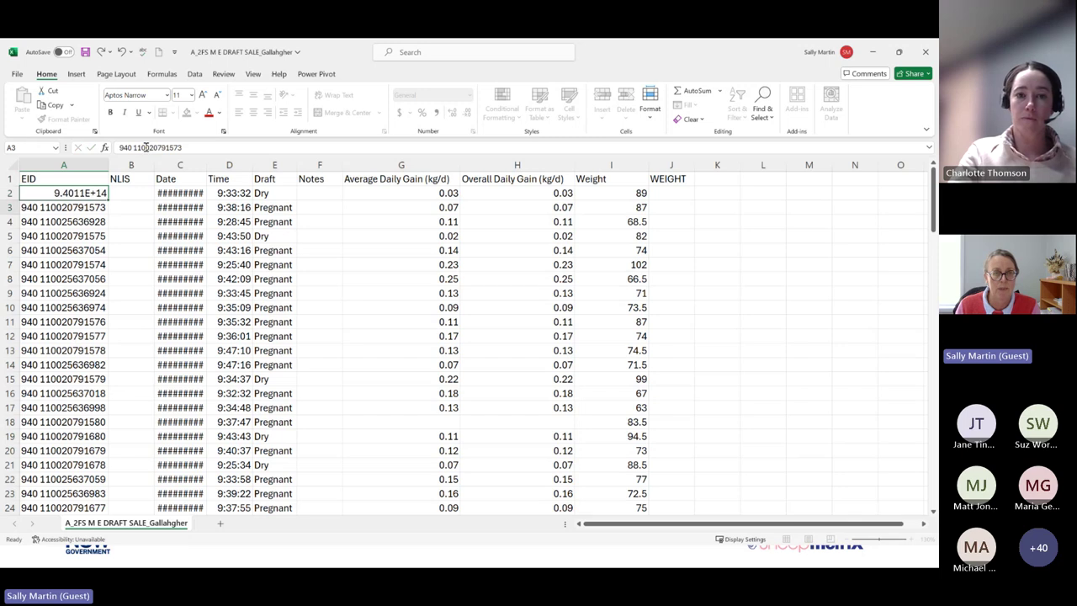
{"action": "left_click", "coordinate": [76, 192]}
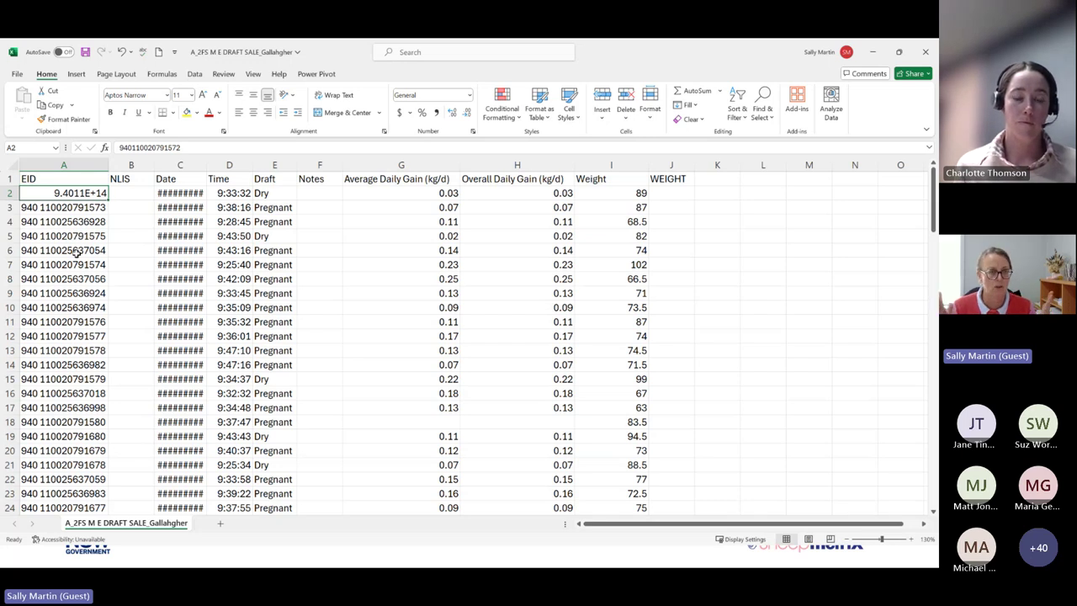
{"action": "left_click", "coordinate": [132, 147]}
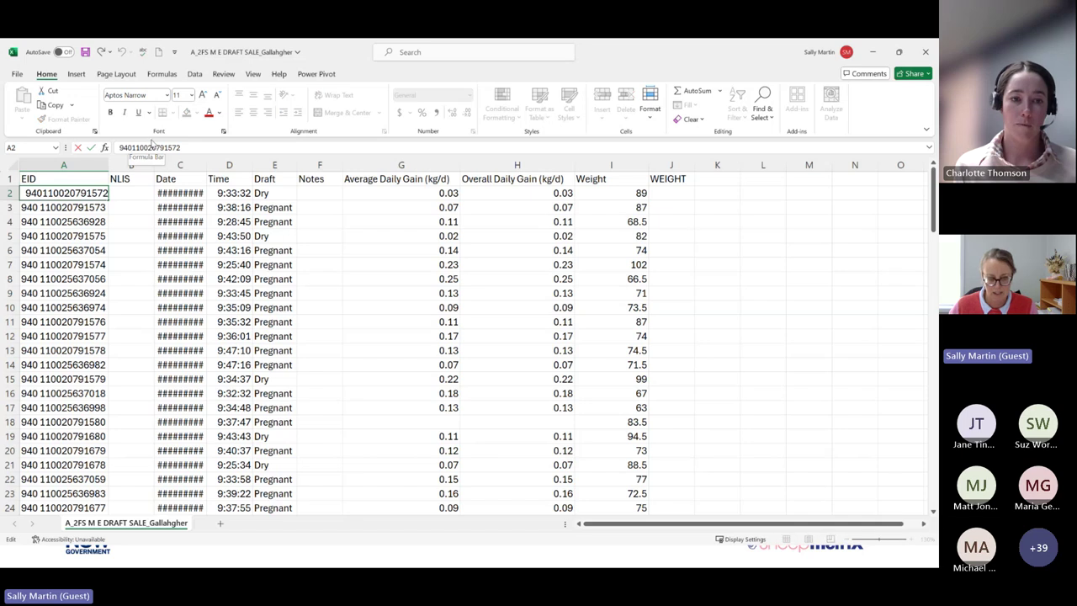
{"action": "left_click", "coordinate": [84, 250]}
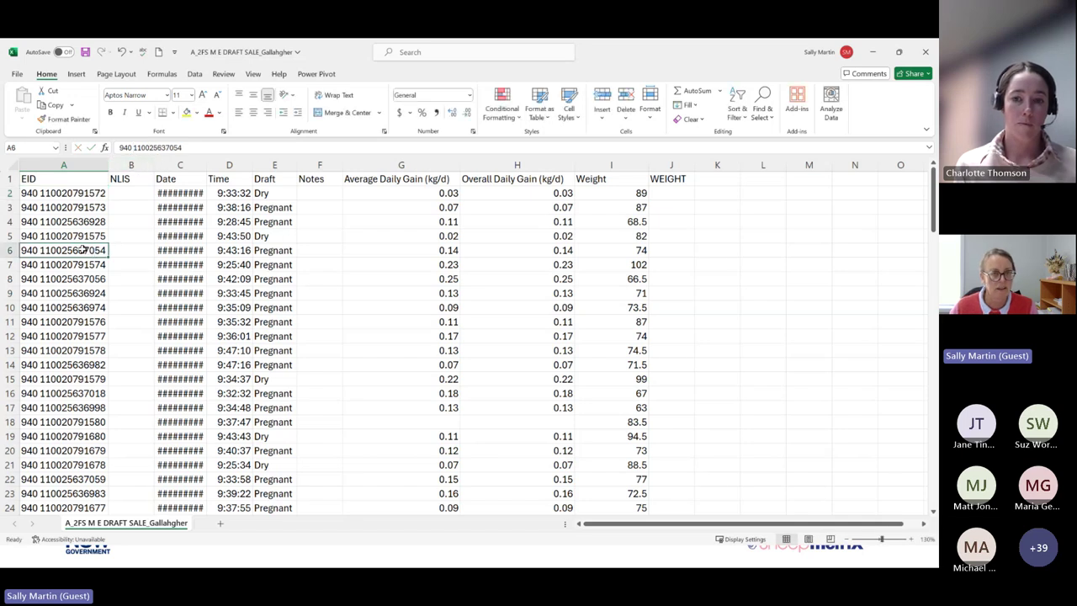
{"action": "left_click", "coordinate": [38, 192]}
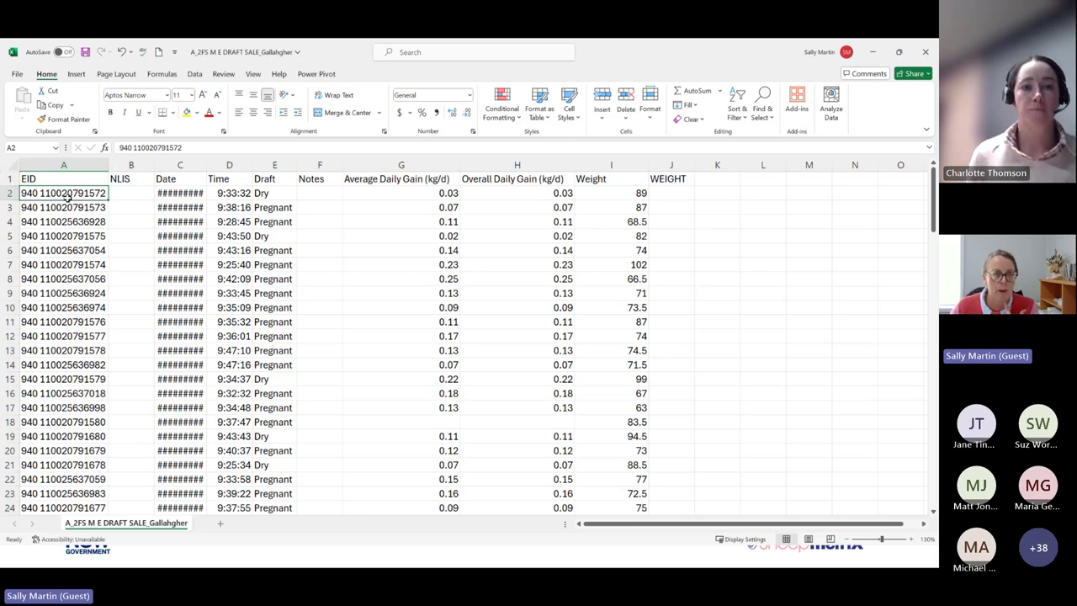
{"action": "left_click", "coordinate": [135, 147]}
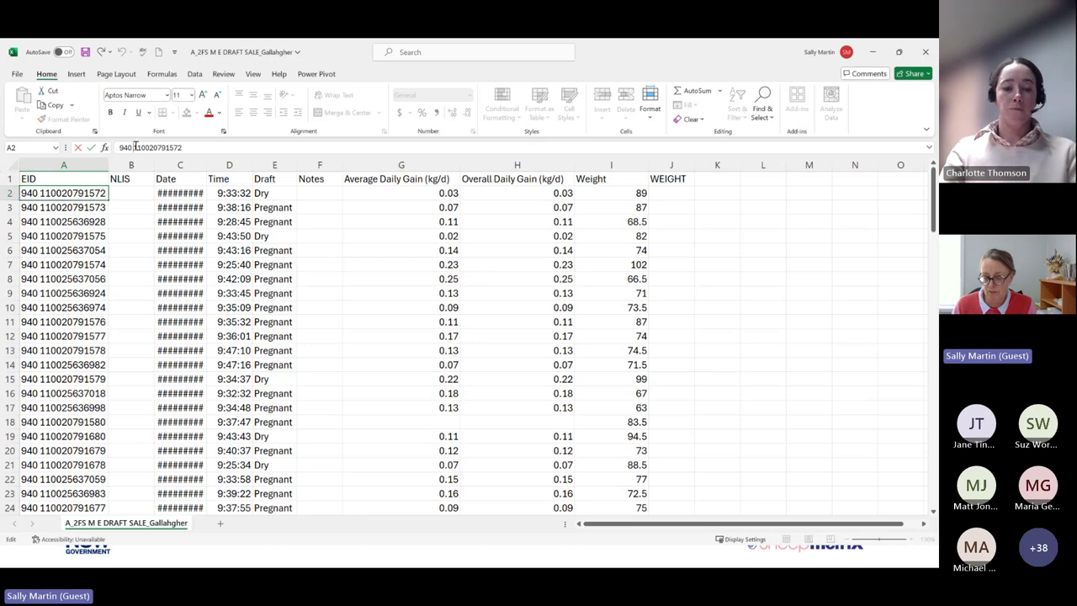
{"action": "key", "text": "BackSpace"}
{"action": "key", "text": "Return"}
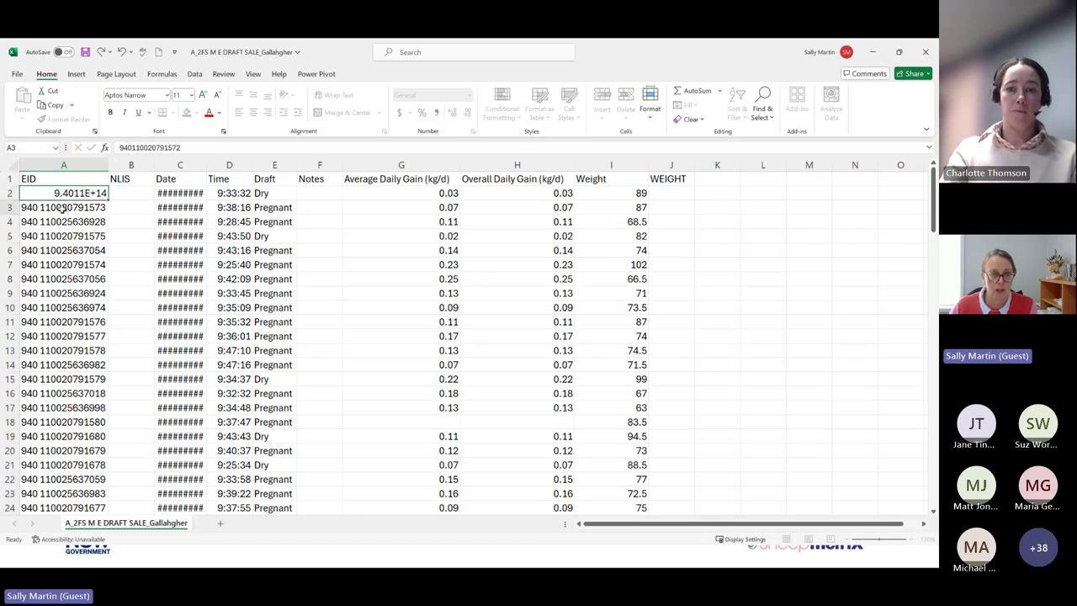
- Remove the spaces from the A3 and A4 EIDs, then select A2:A4
{"action": "left_click", "coordinate": [134, 147]}
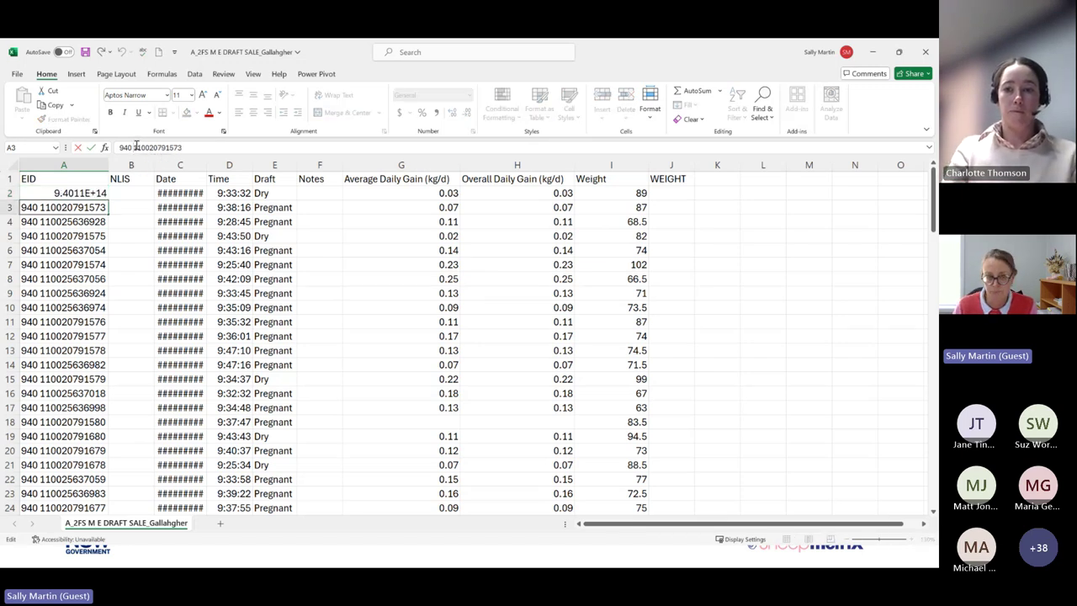
{"action": "left_click", "coordinate": [91, 265]}
{"action": "left_click", "coordinate": [72, 216]}
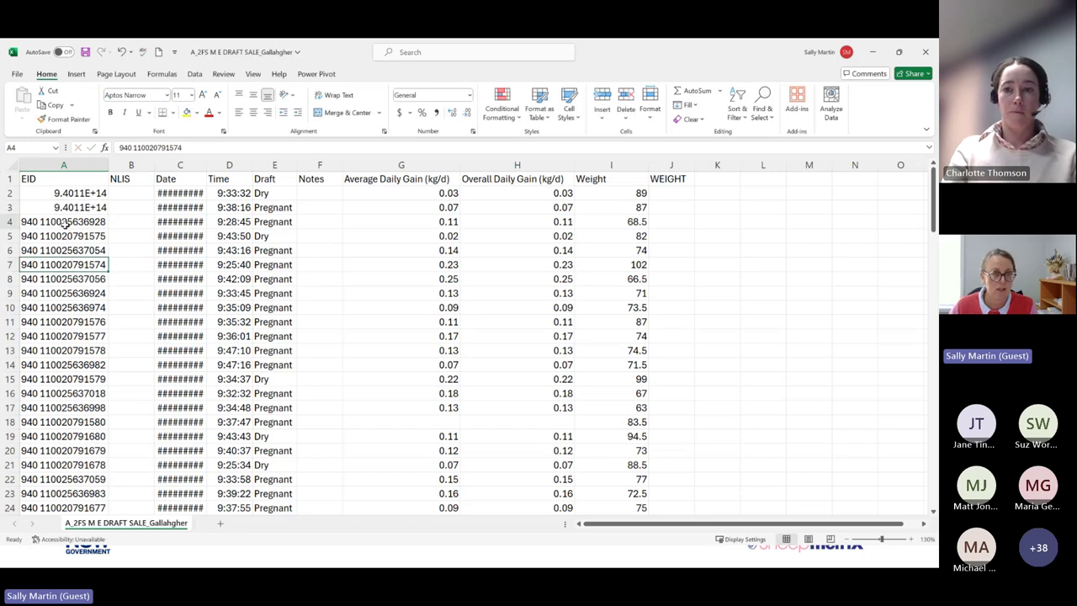
{"action": "left_click", "coordinate": [136, 147]}
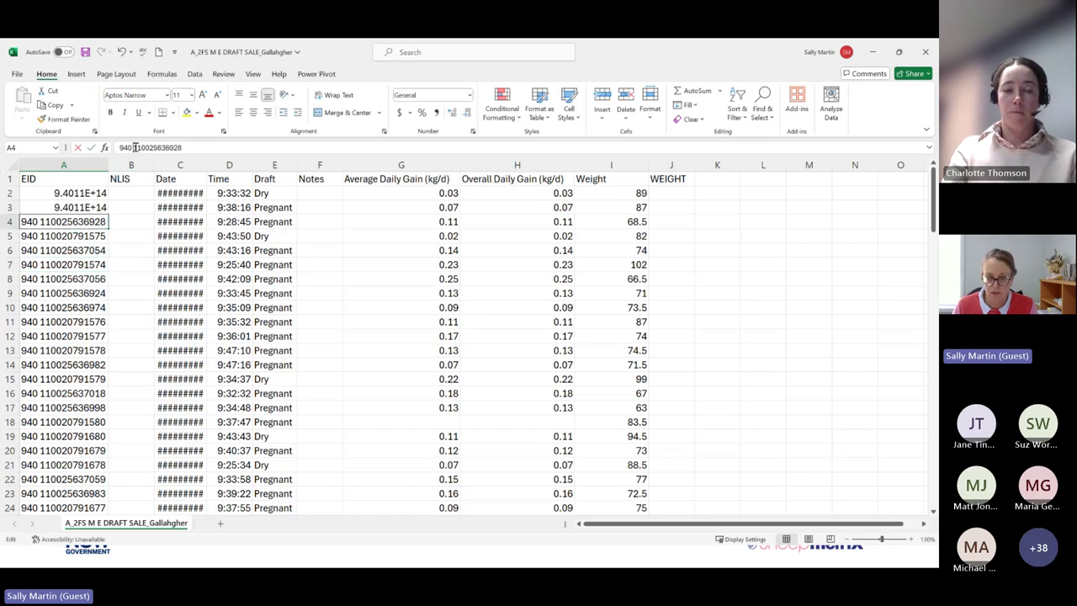
{"action": "key", "text": "BackSpace"}
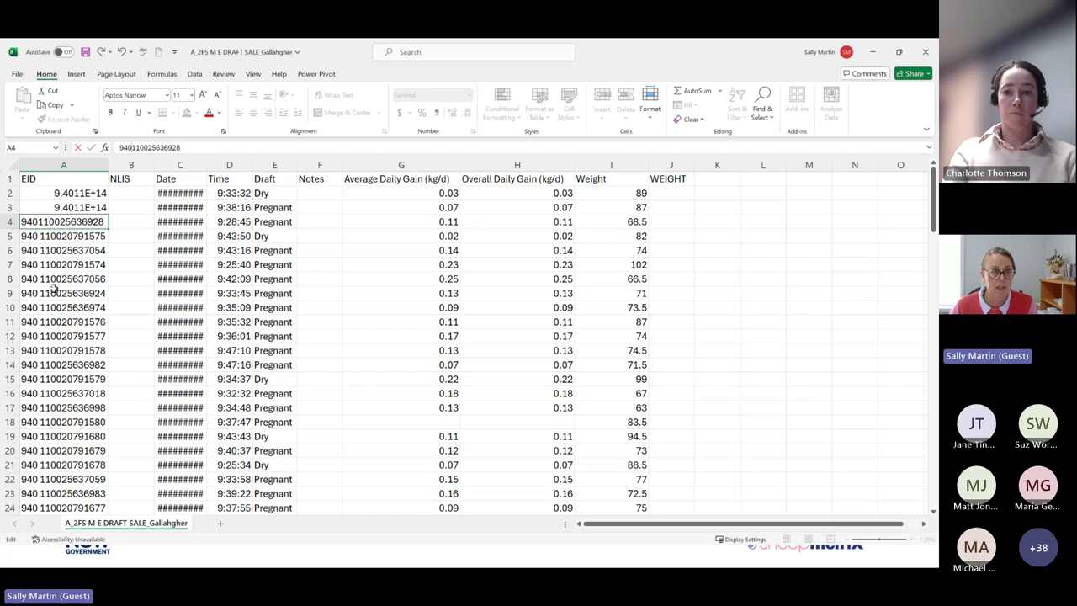
{"action": "left_click", "coordinate": [63, 277]}
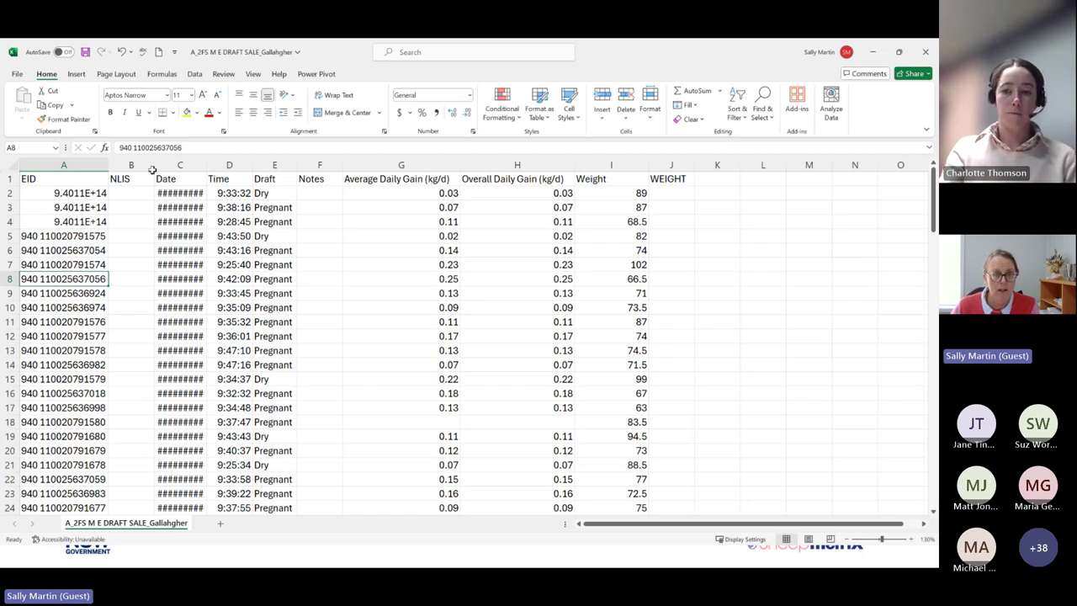
{"action": "left_click", "coordinate": [78, 194]}
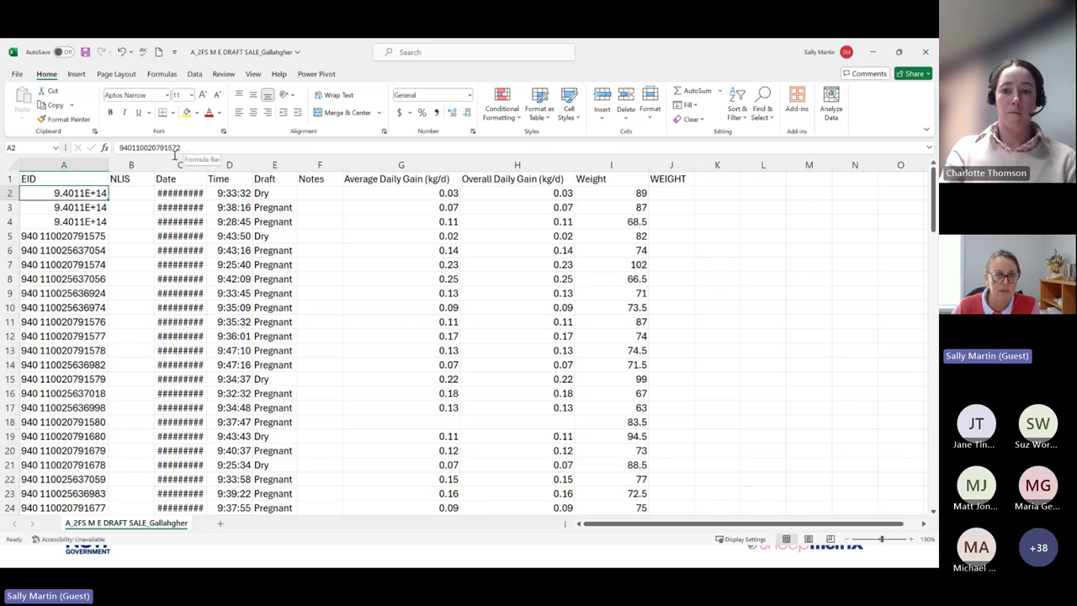
{"action": "left_click", "coordinate": [79, 207]}
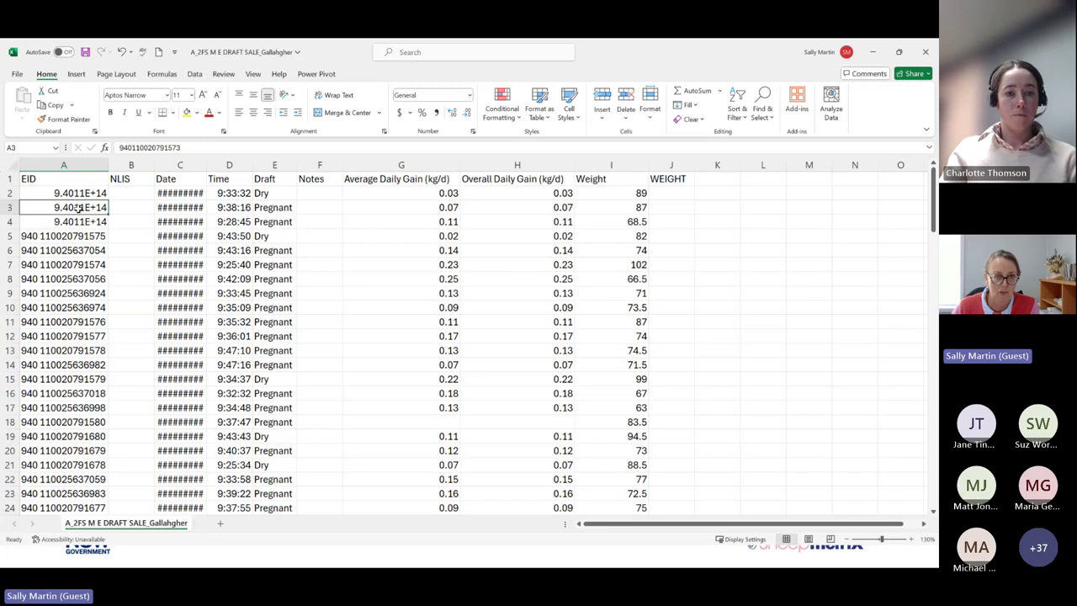
{"action": "left_click", "coordinate": [183, 147]}
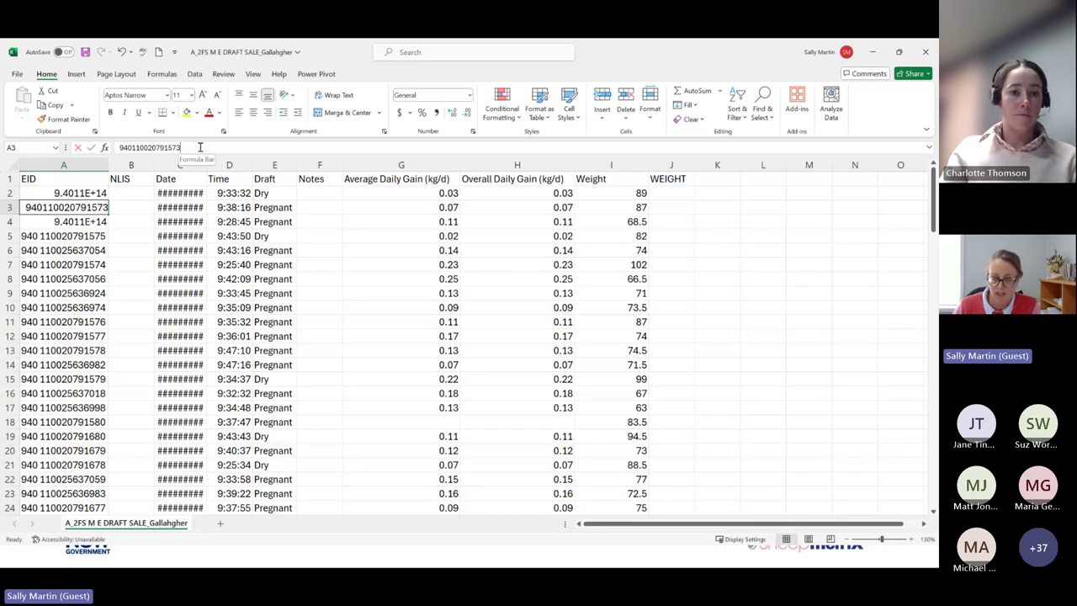
{"action": "key", "text": "Return"}
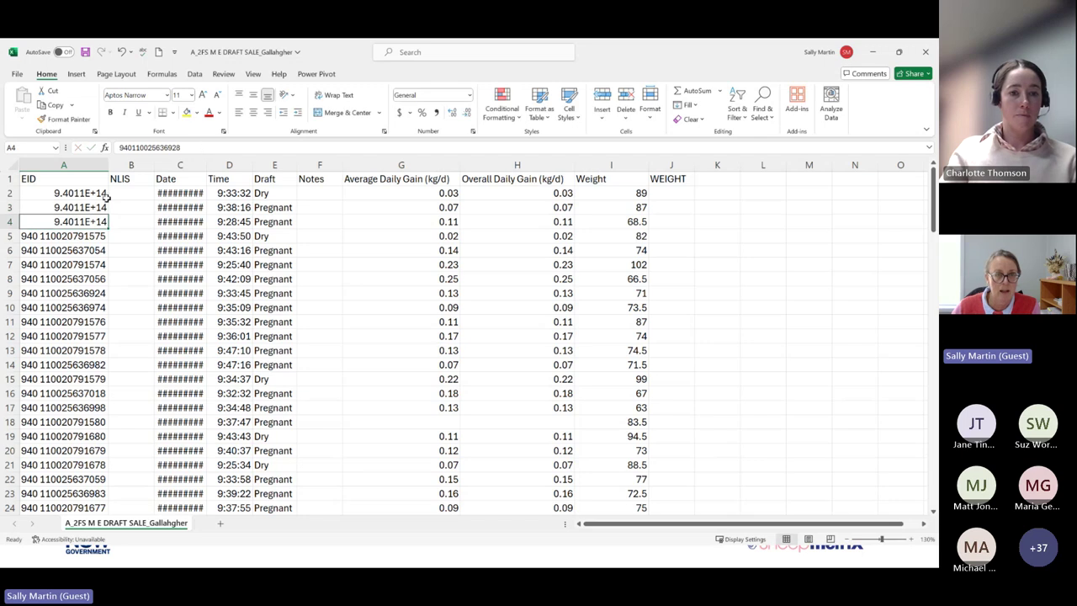
{"action": "key", "text": "Up"}
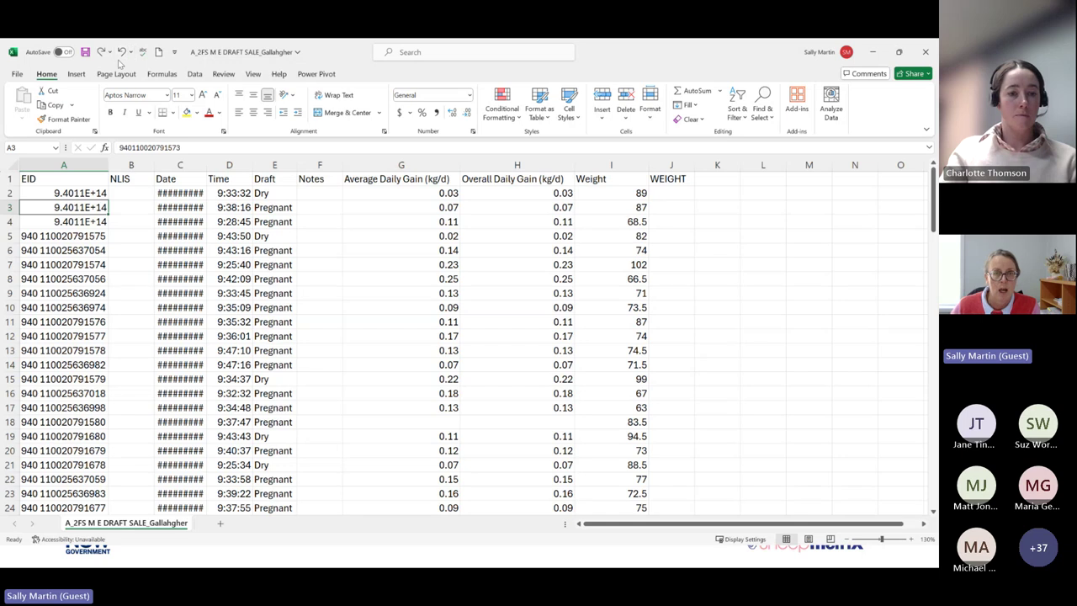
{"action": "left_click", "coordinate": [89, 193]}
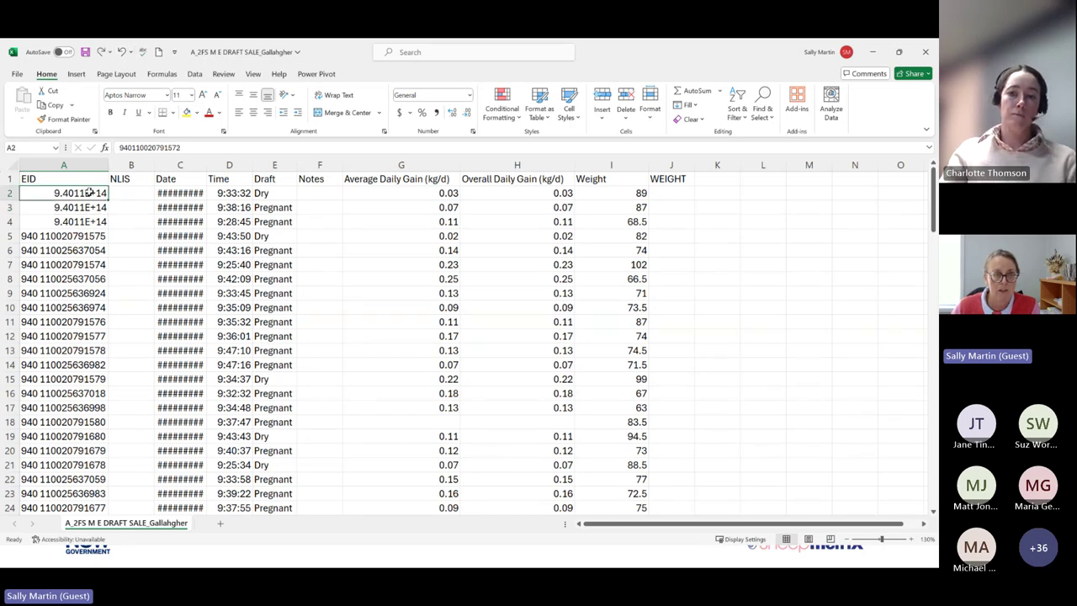
{"action": "left_click_drag", "start_coordinate": [89, 193], "coordinate": [84, 221]}
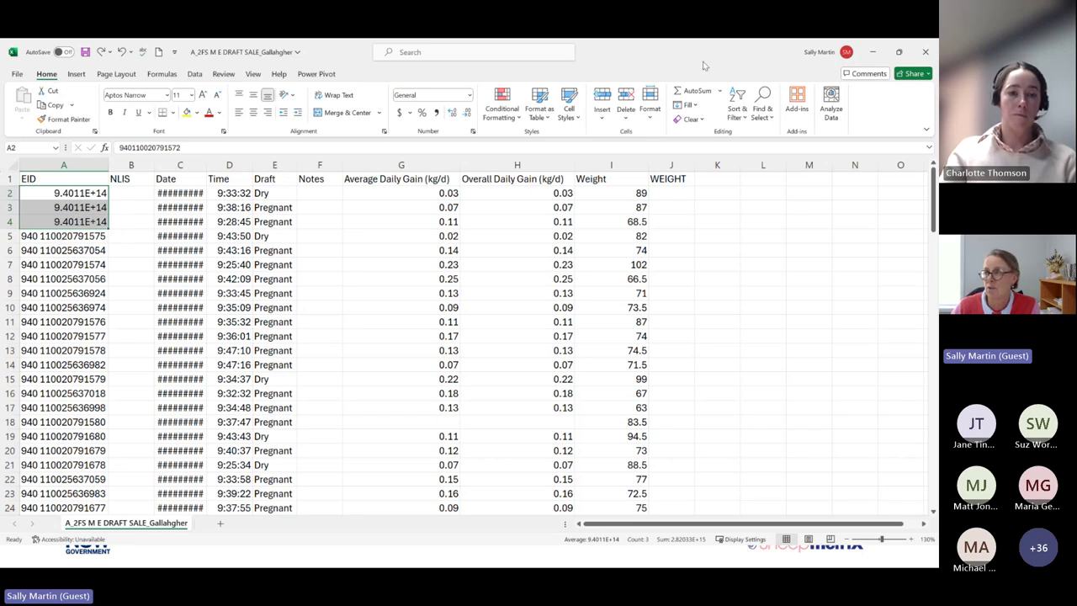
- Replace all '940110' with '940 110' via Find and Replace (3 replacements), then close it
{"action": "left_click", "coordinate": [762, 117]}
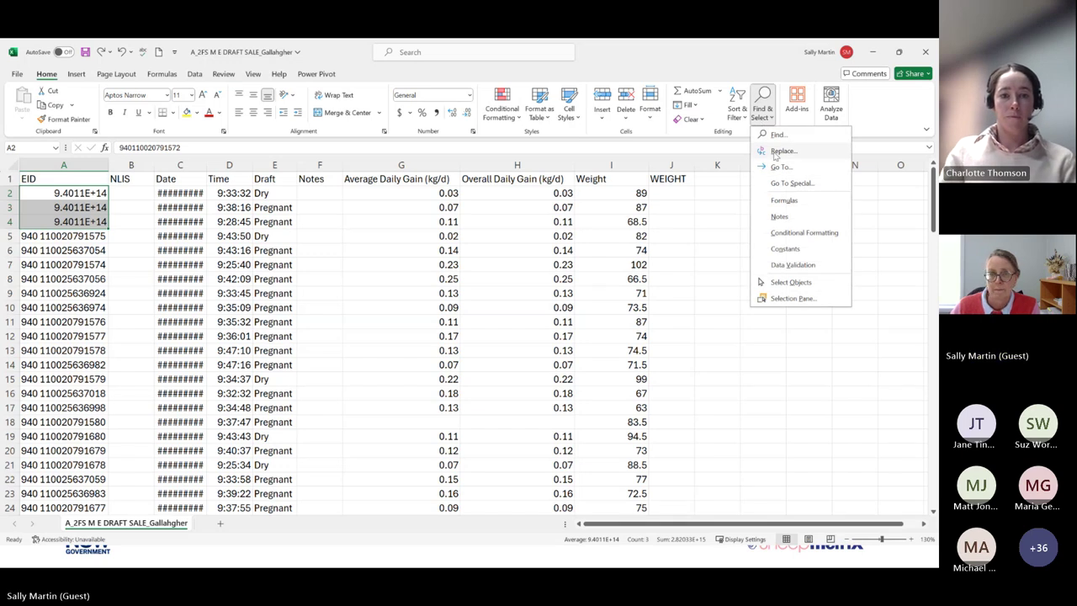
{"action": "left_click", "coordinate": [782, 151]}
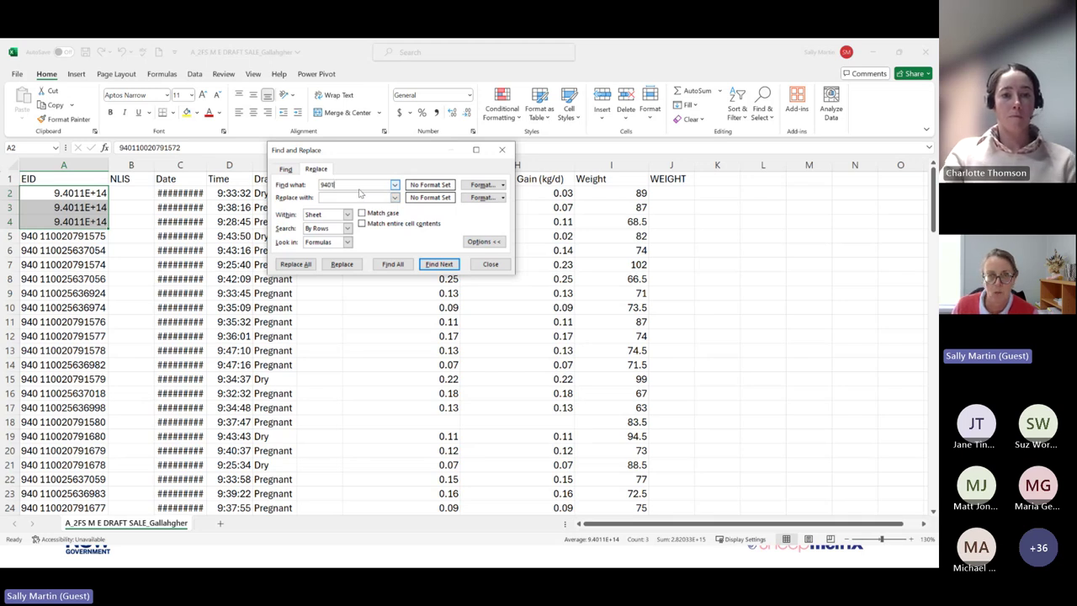
{"action": "left_click", "coordinate": [349, 197]}
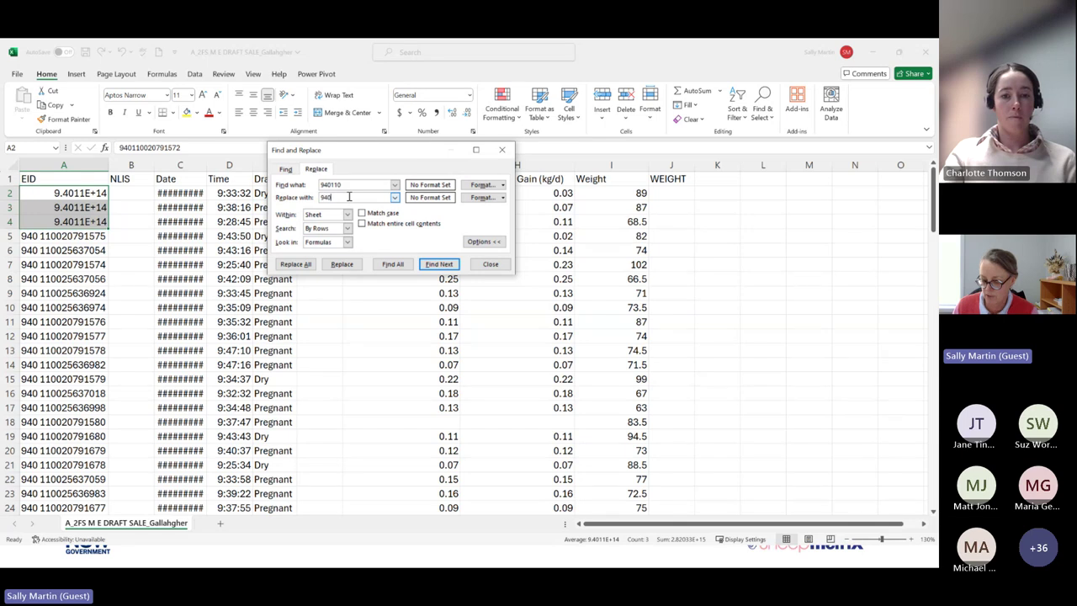
{"action": "type", "text": "940"}
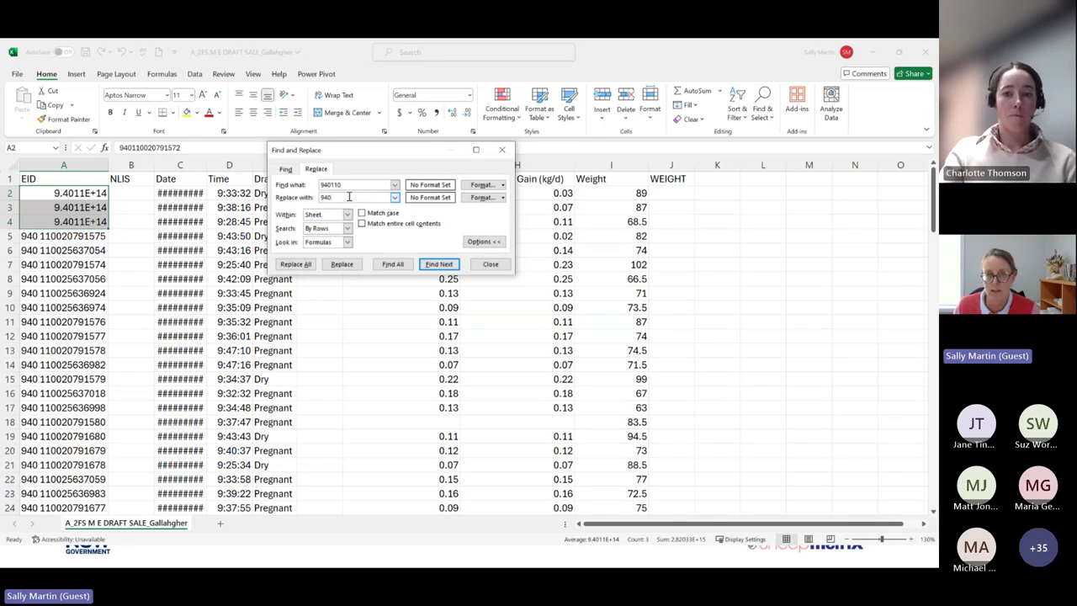
{"action": "type", "text": " 110"}
{"action": "left_click", "coordinate": [303, 265]}
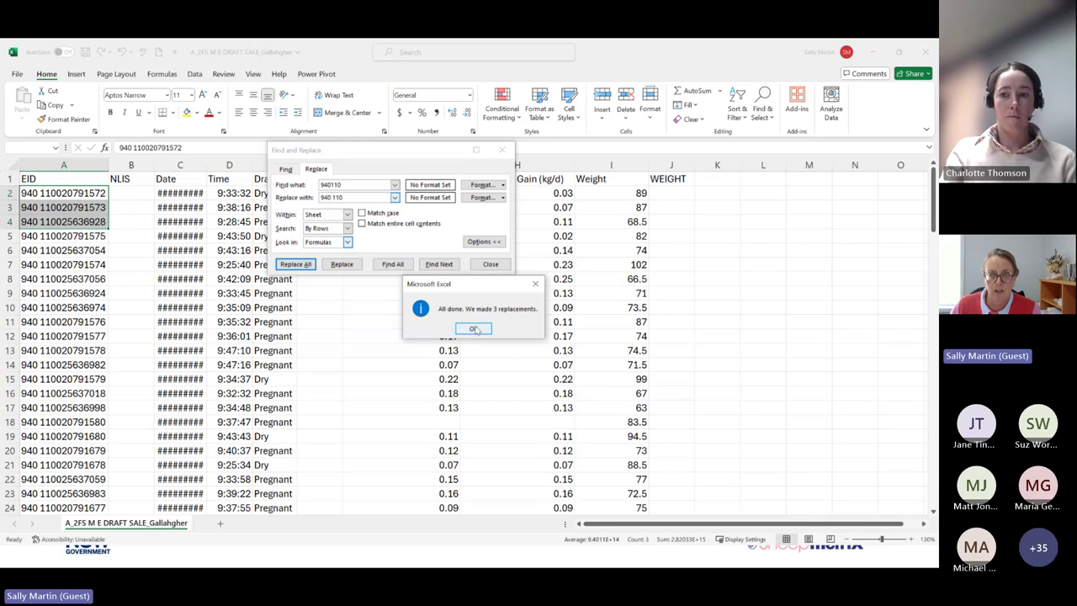
{"action": "left_click", "coordinate": [474, 329]}
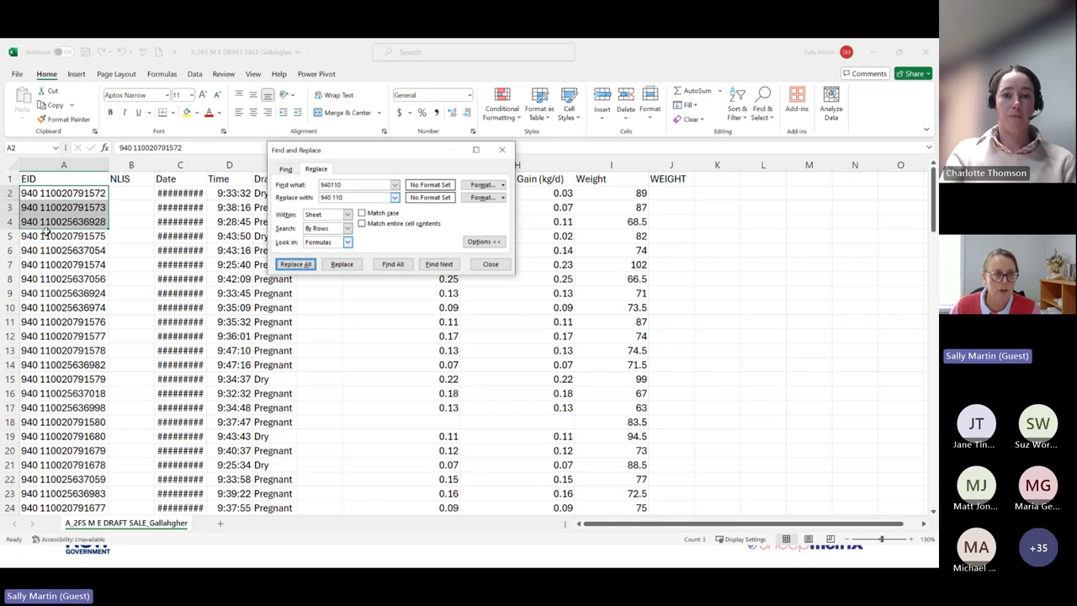
{"action": "left_click", "coordinate": [342, 185]}
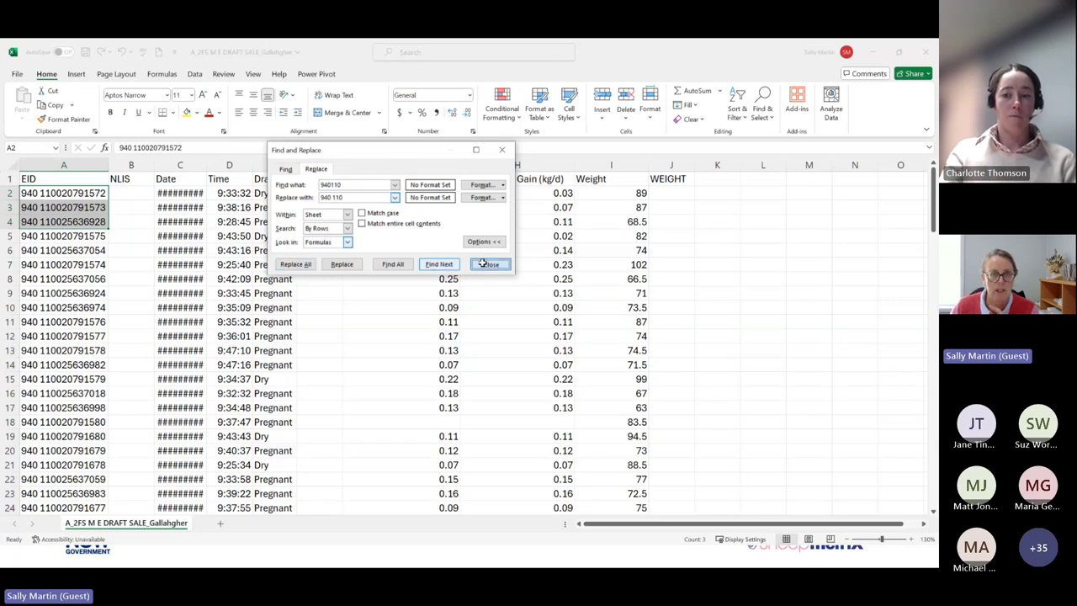
{"action": "left_click", "coordinate": [488, 264]}
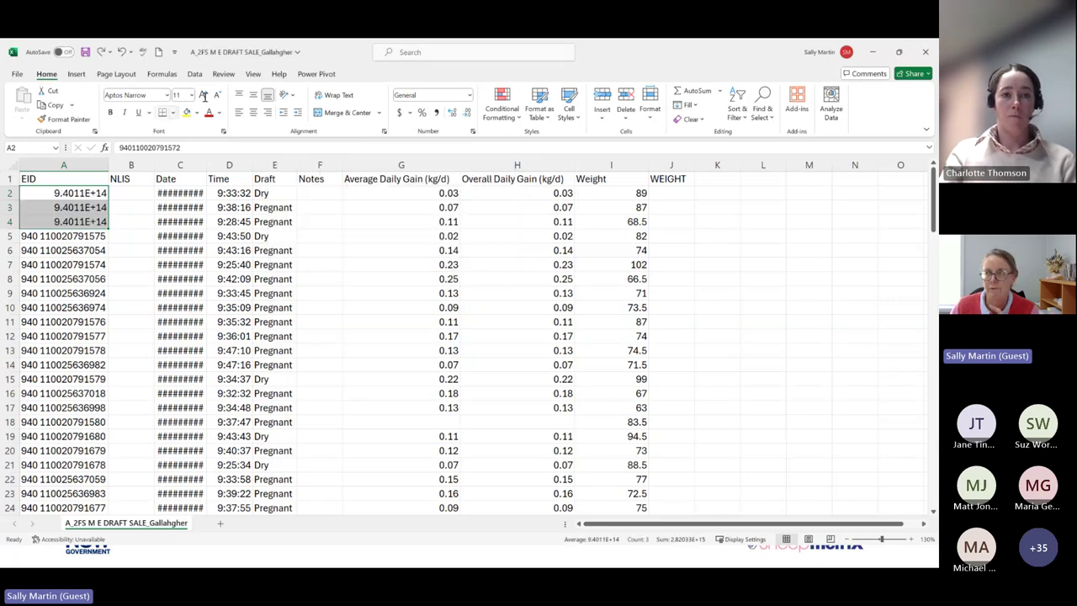
{"action": "left_click", "coordinate": [762, 112]}
- Replace all '9401' with '940 1' so A2–A4 EIDs regain the space after 940
{"action": "key", "text": "Escape"}
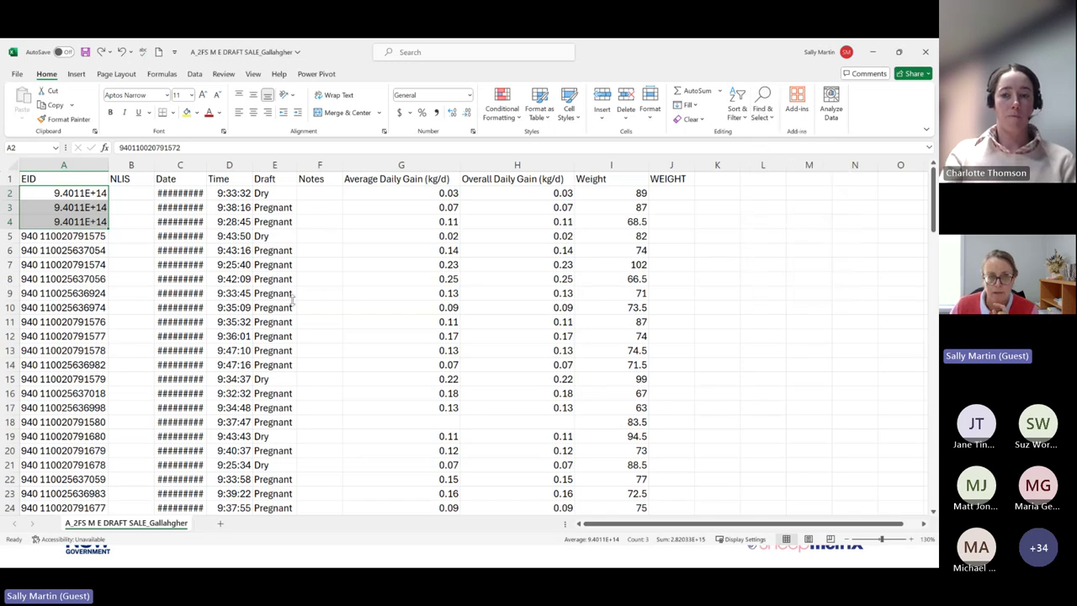
{"action": "key", "text": "ctrl+h"}
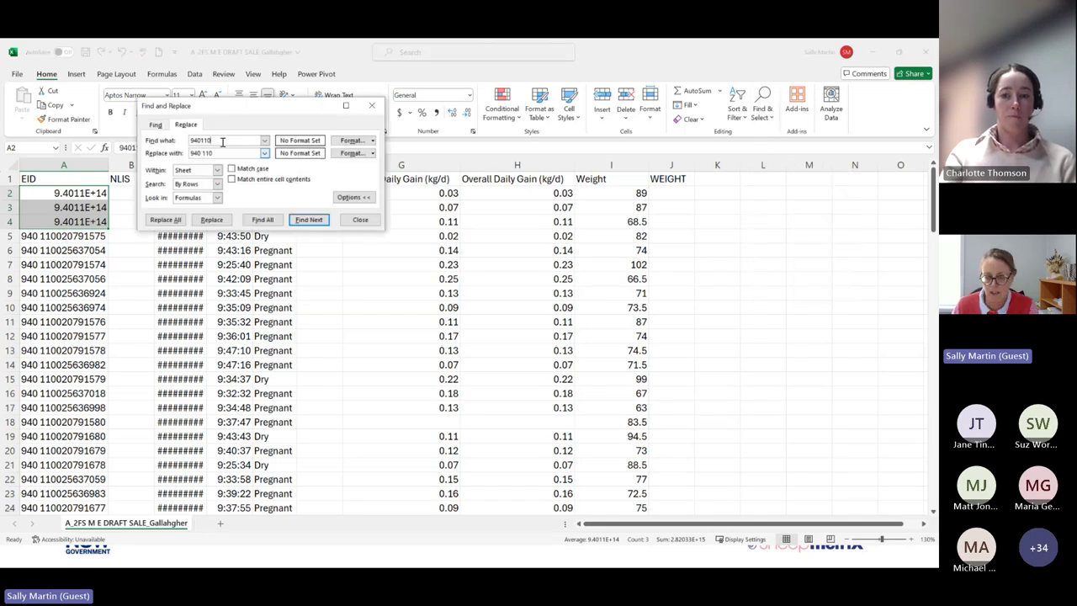
{"action": "key", "text": "BackSpace"}
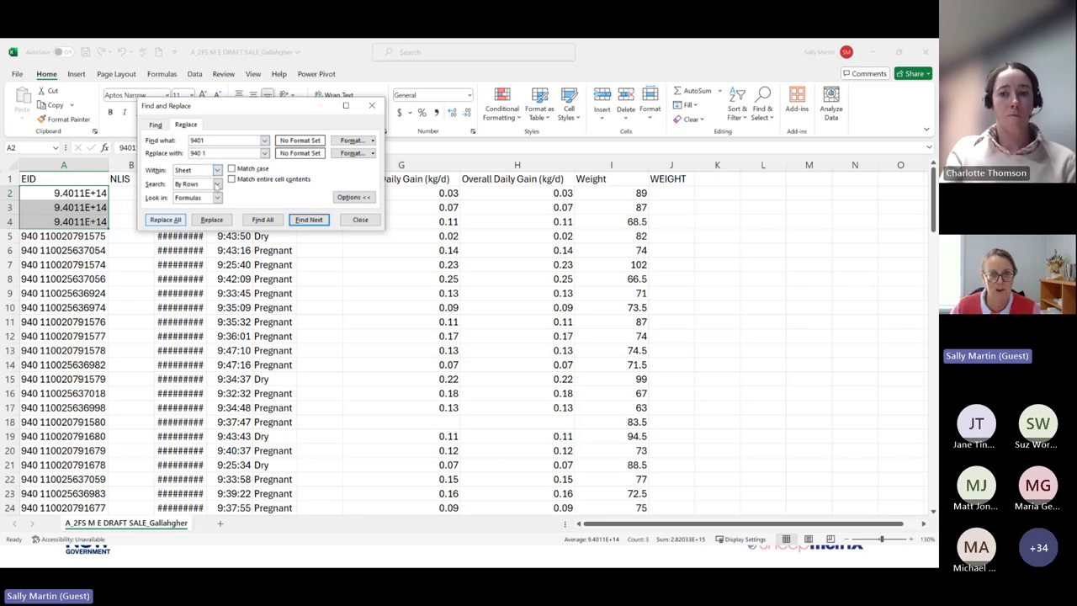
{"action": "left_click", "coordinate": [177, 219]}
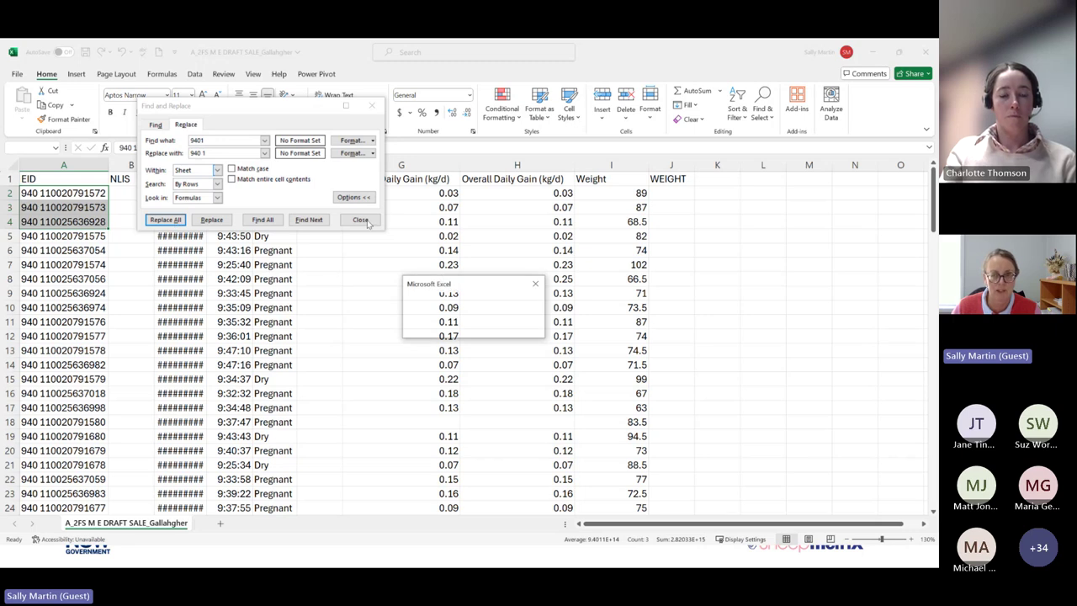
{"action": "left_click", "coordinate": [535, 284]}
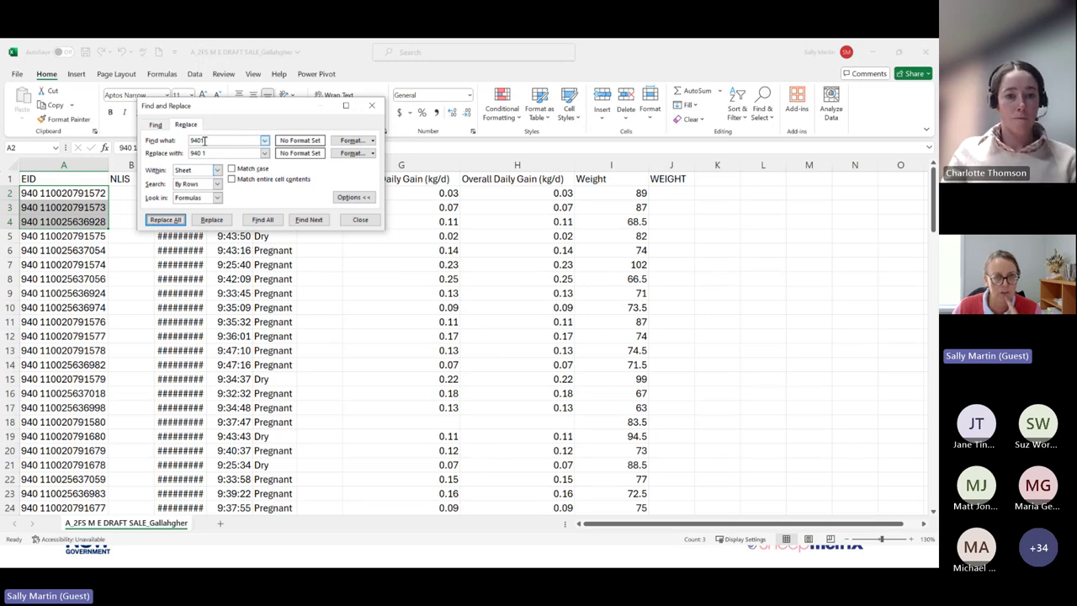
{"action": "left_click", "coordinate": [208, 141]}
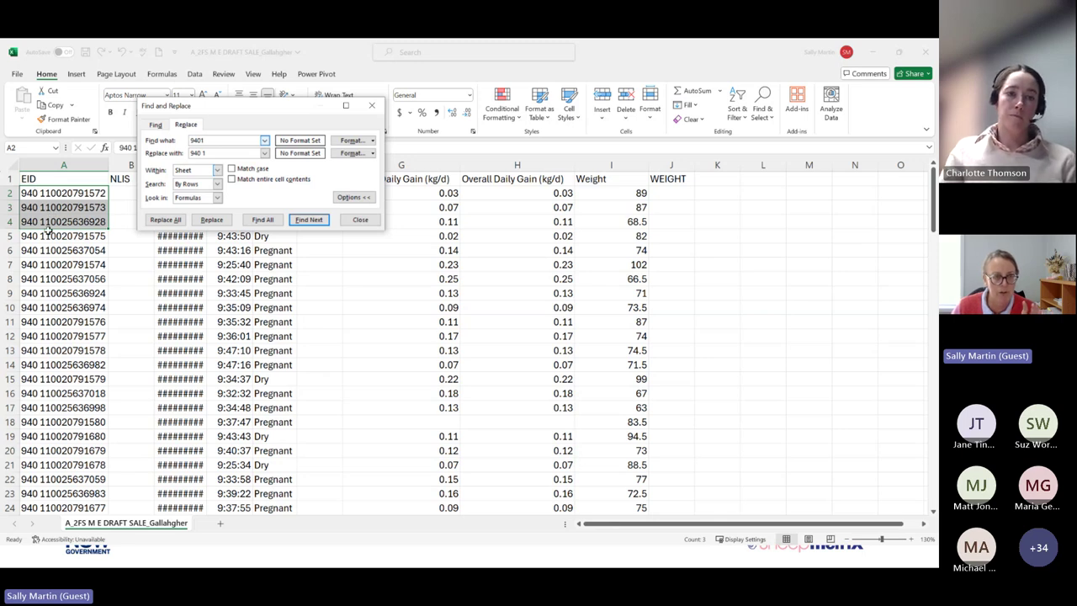
{"action": "left_click", "coordinate": [87, 293]}
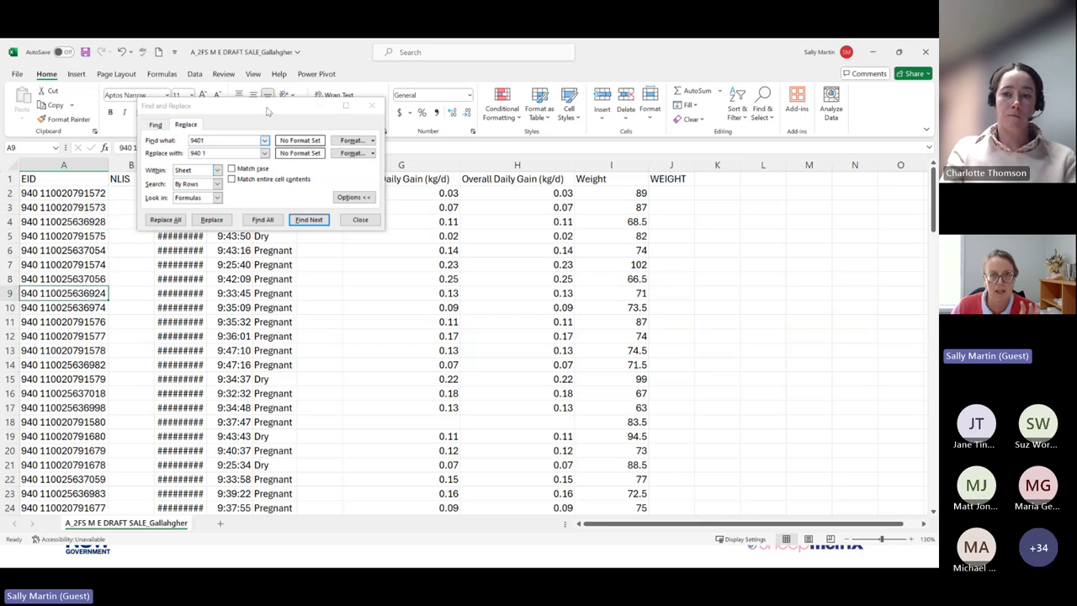
{"action": "left_click_drag", "start_coordinate": [267, 112], "coordinate": [454, 126]}
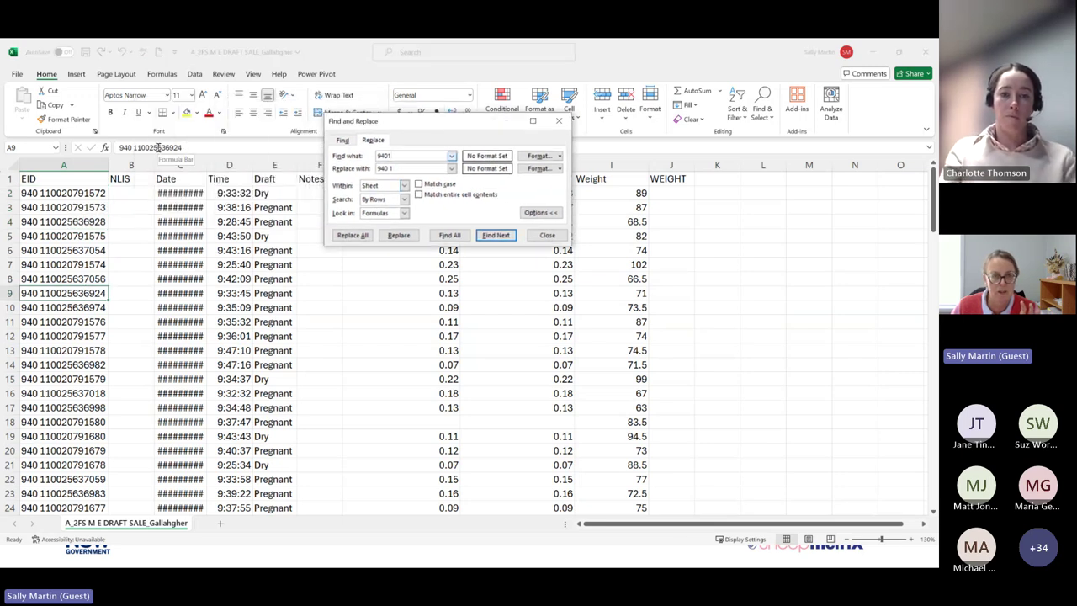
{"action": "left_click_drag", "start_coordinate": [157, 147], "coordinate": [182, 147]}
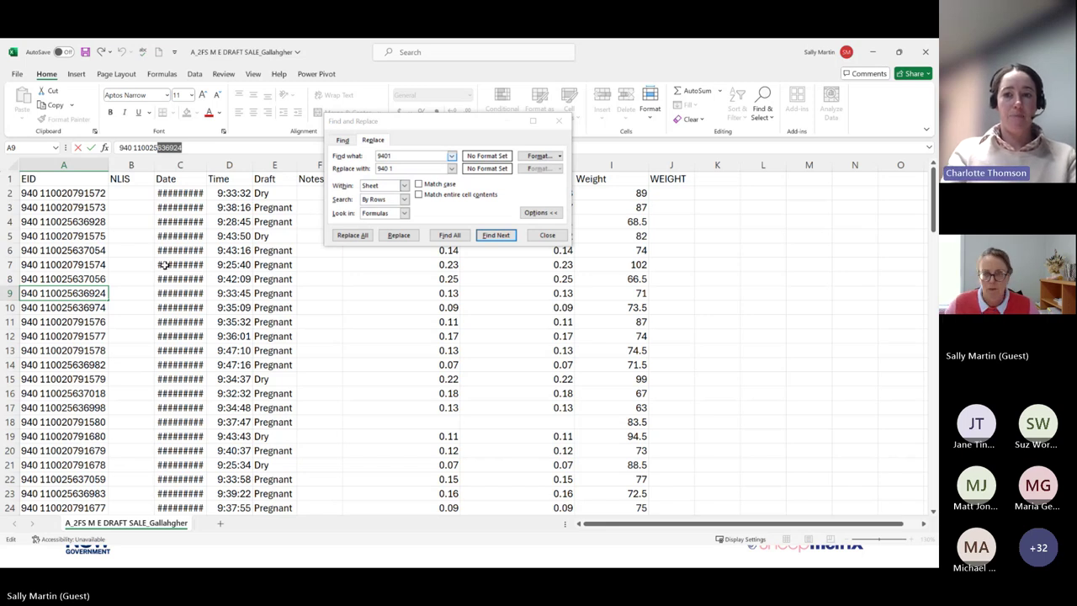
{"action": "left_click_drag", "start_coordinate": [538, 239], "coordinate": [522, 249]}
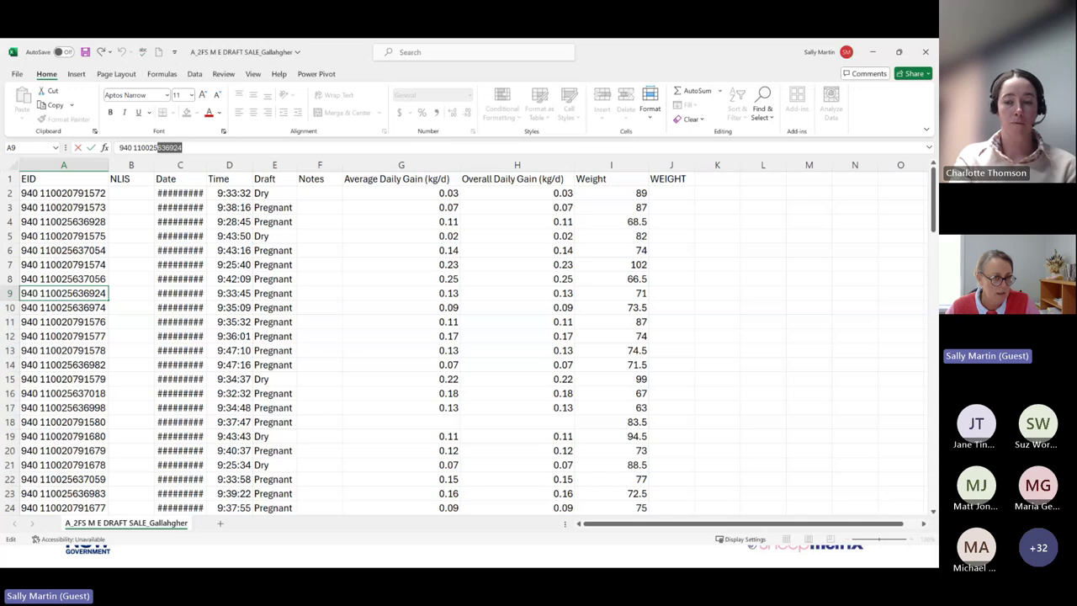
- In the Tru-Test weaning weights workbook, delete the VID column so EID shifts into column B
{"action": "key", "text": "alt+Tab"}
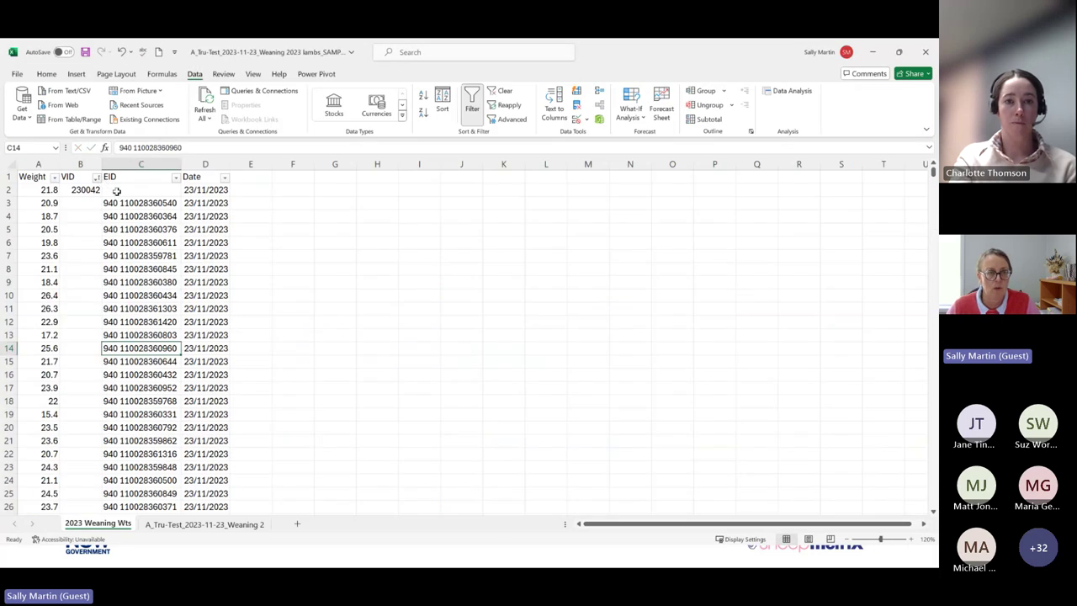
{"action": "left_click", "coordinate": [117, 191]}
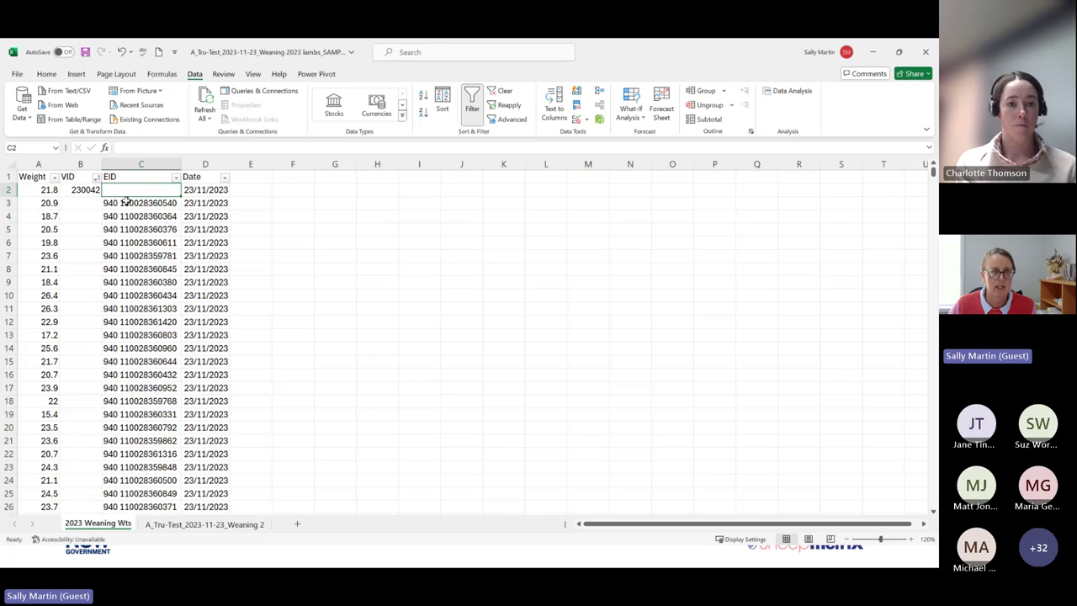
{"action": "left_click", "coordinate": [122, 215]}
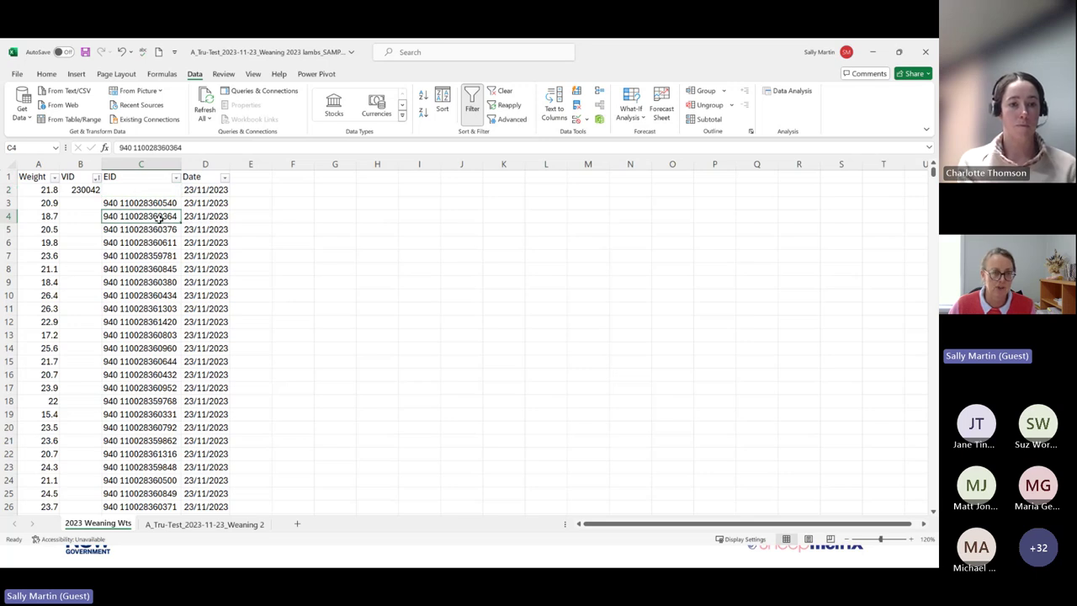
{"action": "left_click", "coordinate": [81, 165]}
{"action": "right_click", "coordinate": [81, 226]}
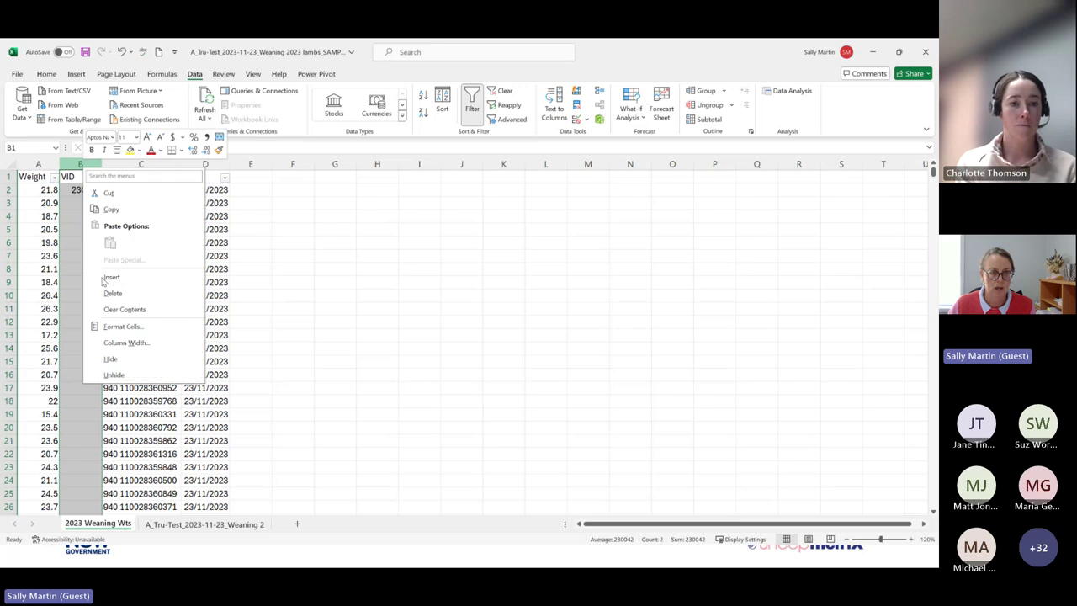
{"action": "key", "text": "Escape"}
{"action": "key", "text": "ctrl+minus"}
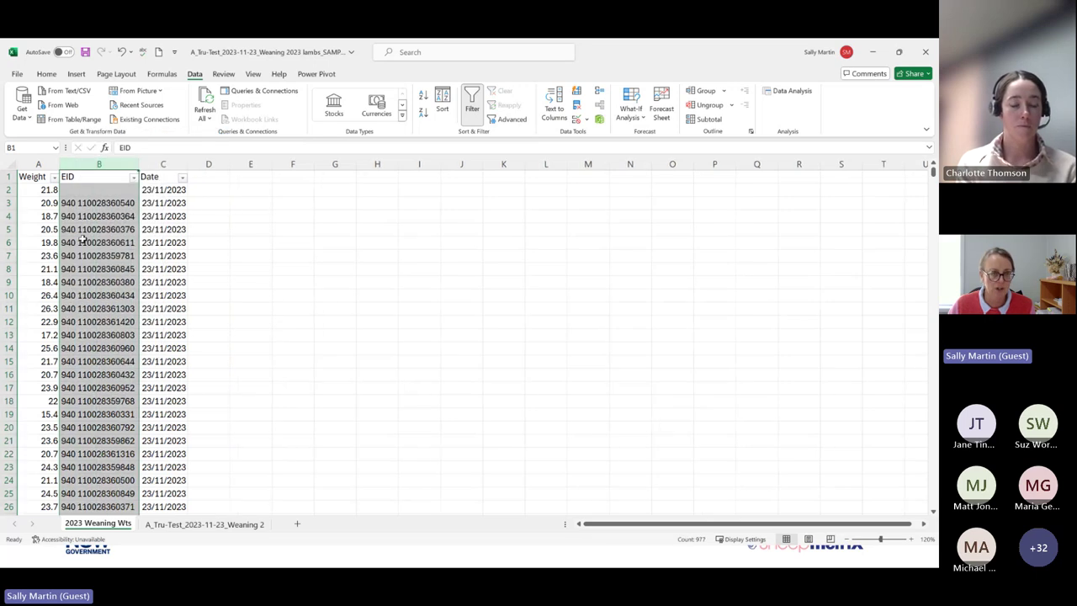
{"action": "left_click", "coordinate": [97, 191]}
{"action": "double_click", "coordinate": [98, 190]}
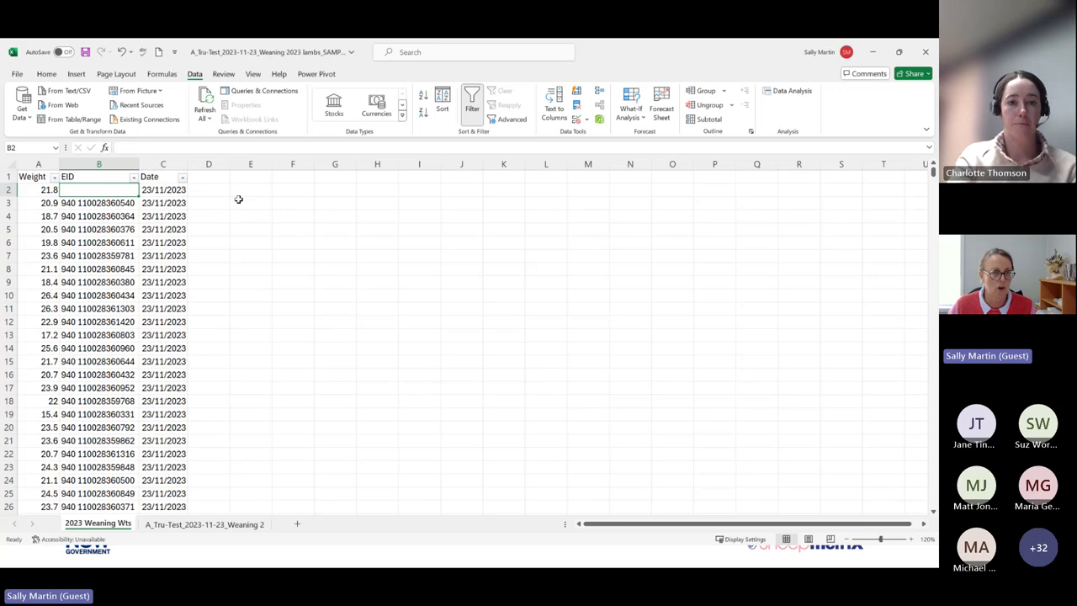
{"action": "left_click", "coordinate": [204, 191]}
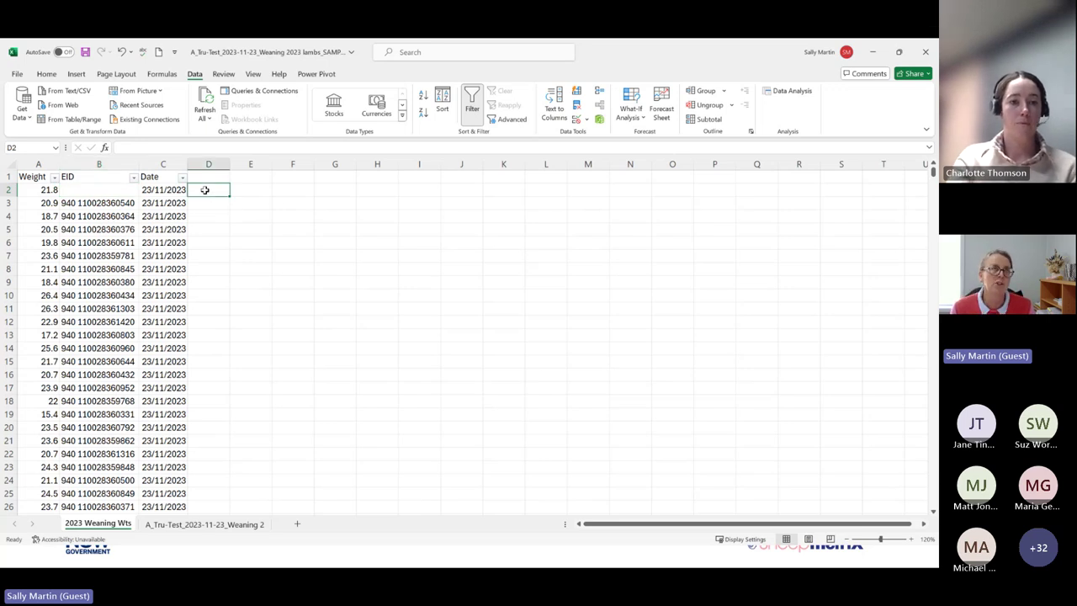